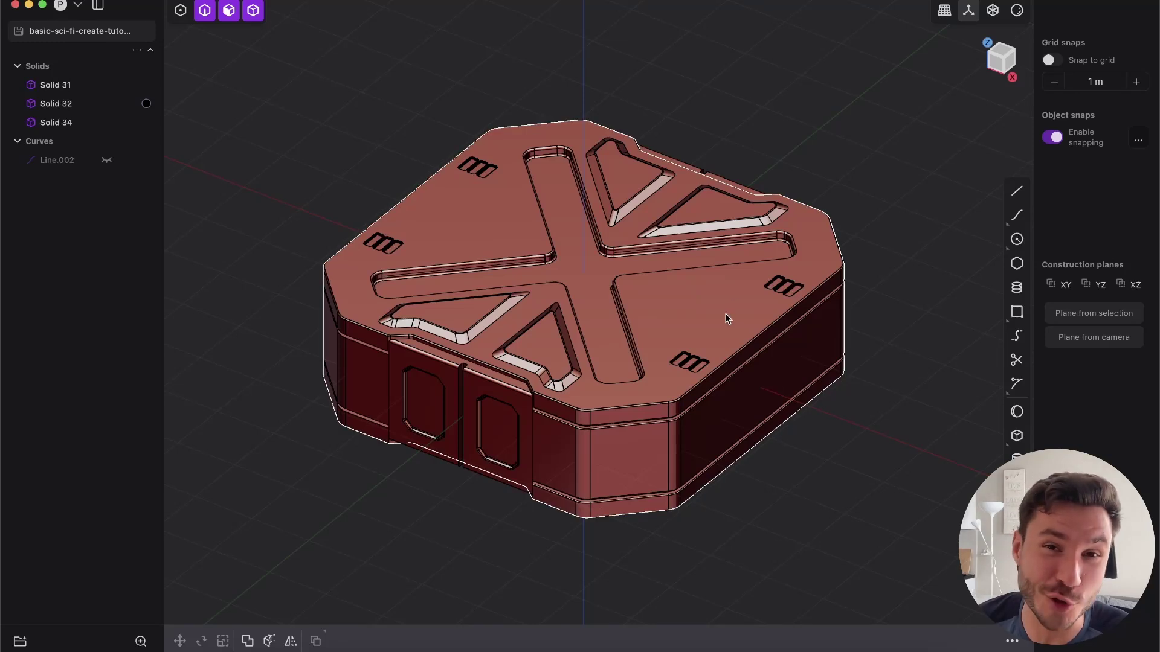
{"action": "middle_click_drag", "start_coordinate": [727, 318], "coordinate": [679, 454]}
{"action": "key", "text": "super+r"}
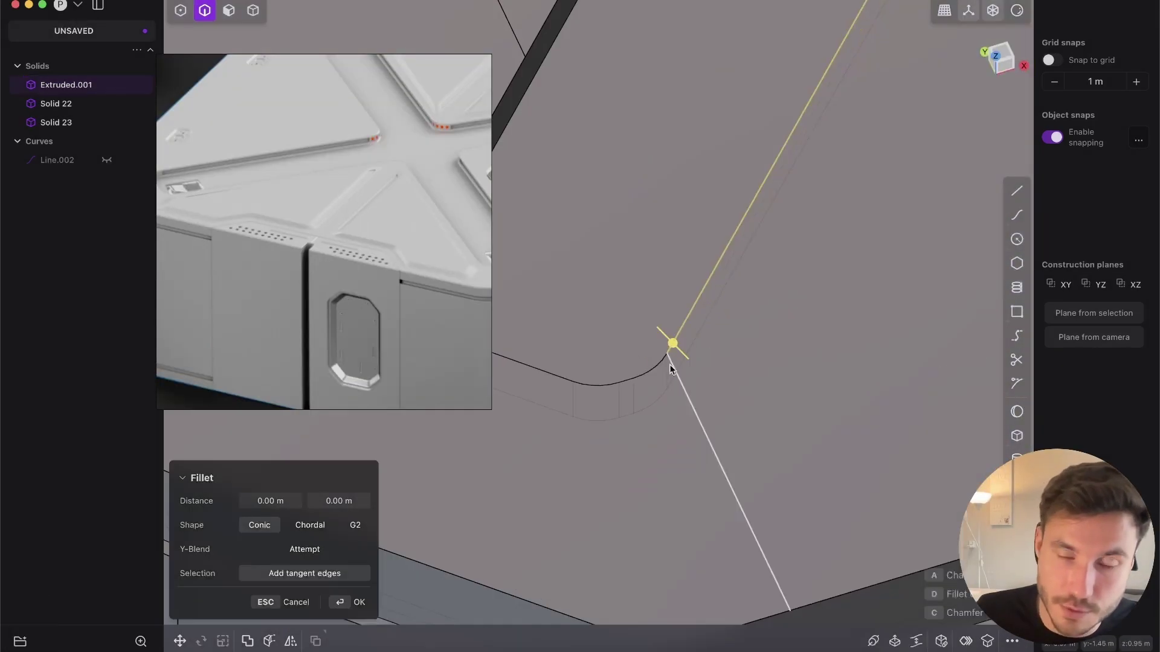
{"action": "key", "text": "o"}
{"action": "scroll", "coordinate": [707, 193], "scroll_direction": "up", "scroll_amount": 5}
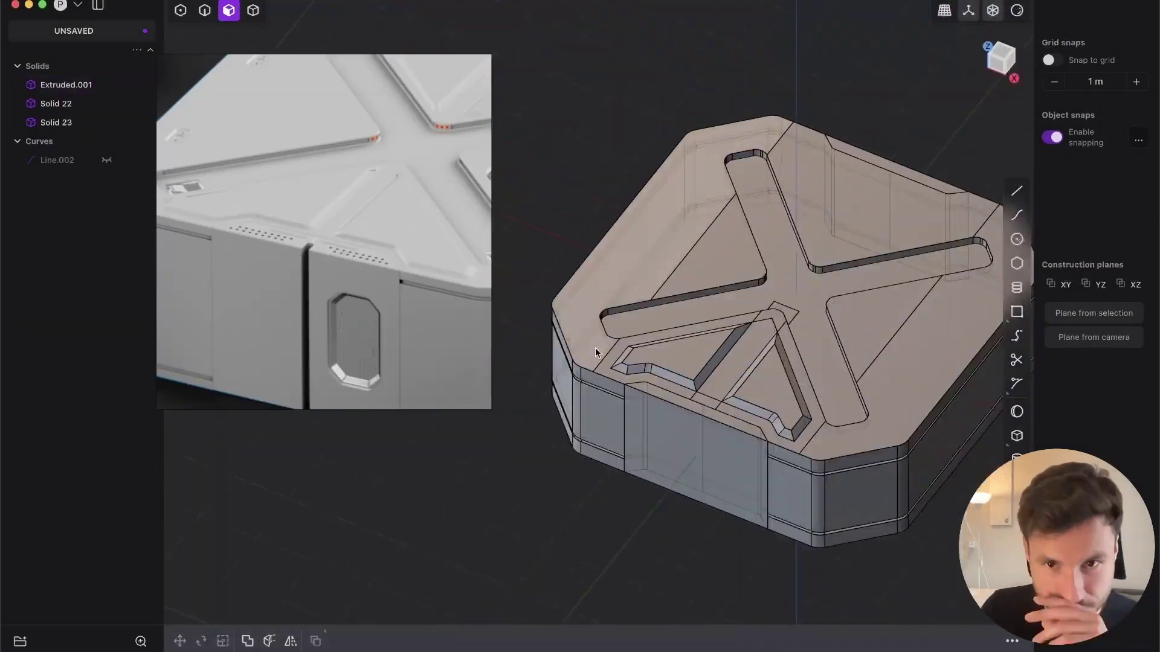
{"action": "scroll", "coordinate": [755, 386], "scroll_direction": "up", "scroll_amount": 10}
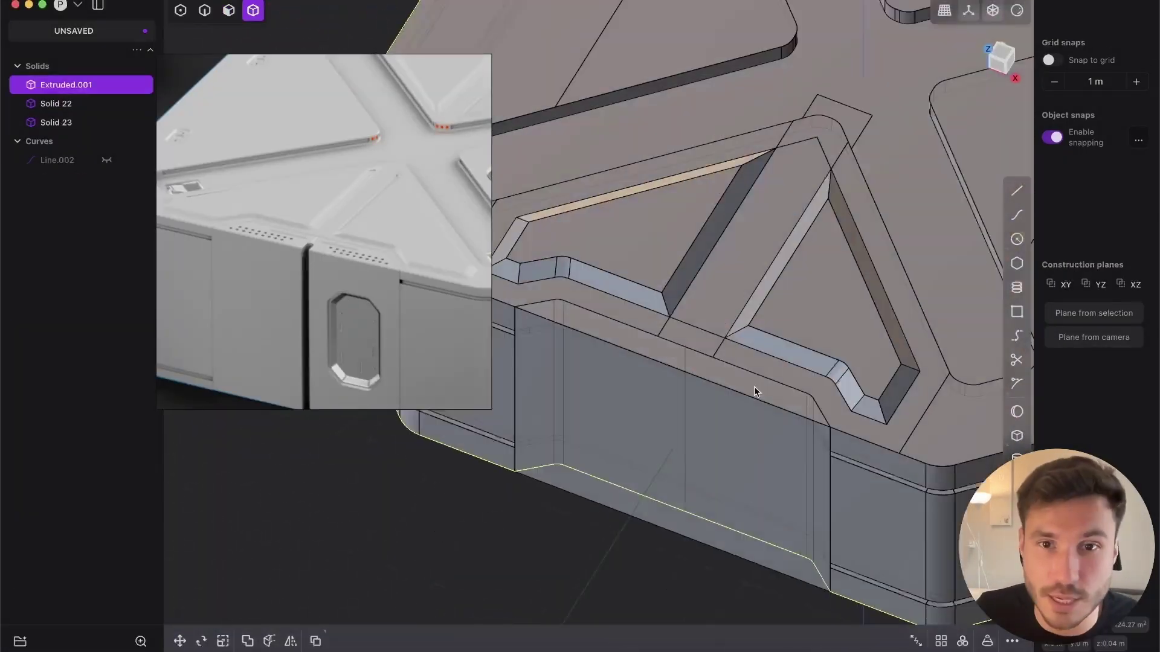
{"action": "key", "text": "shift+e"}
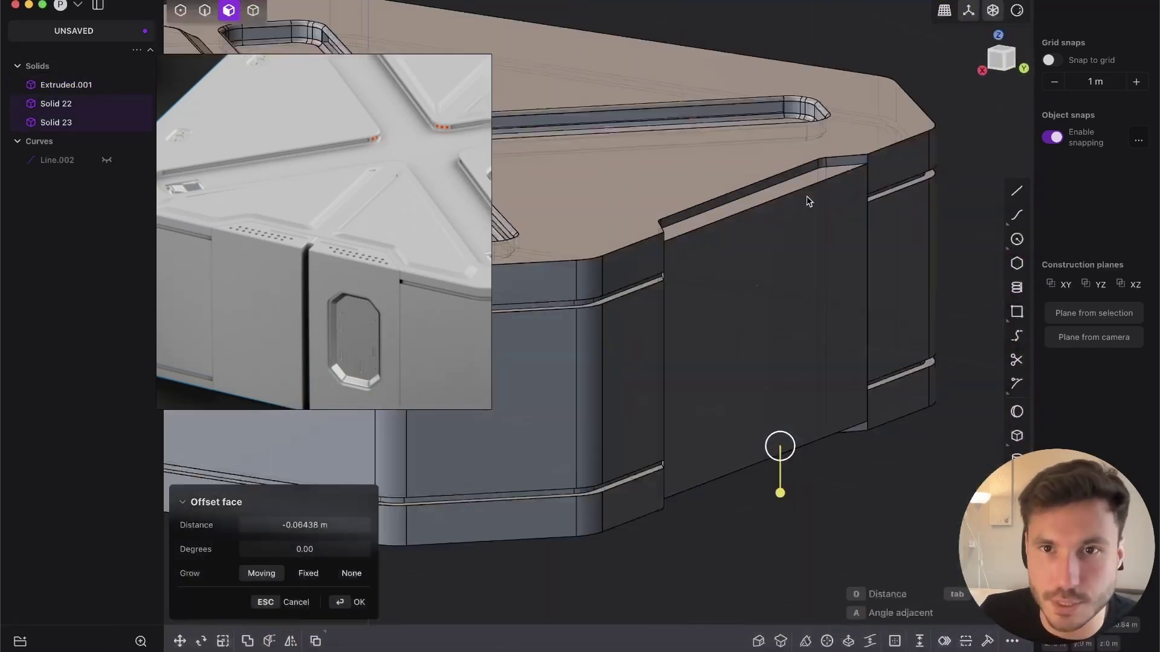
{"action": "key", "text": "c"}
{"action": "key", "text": "Tab"}
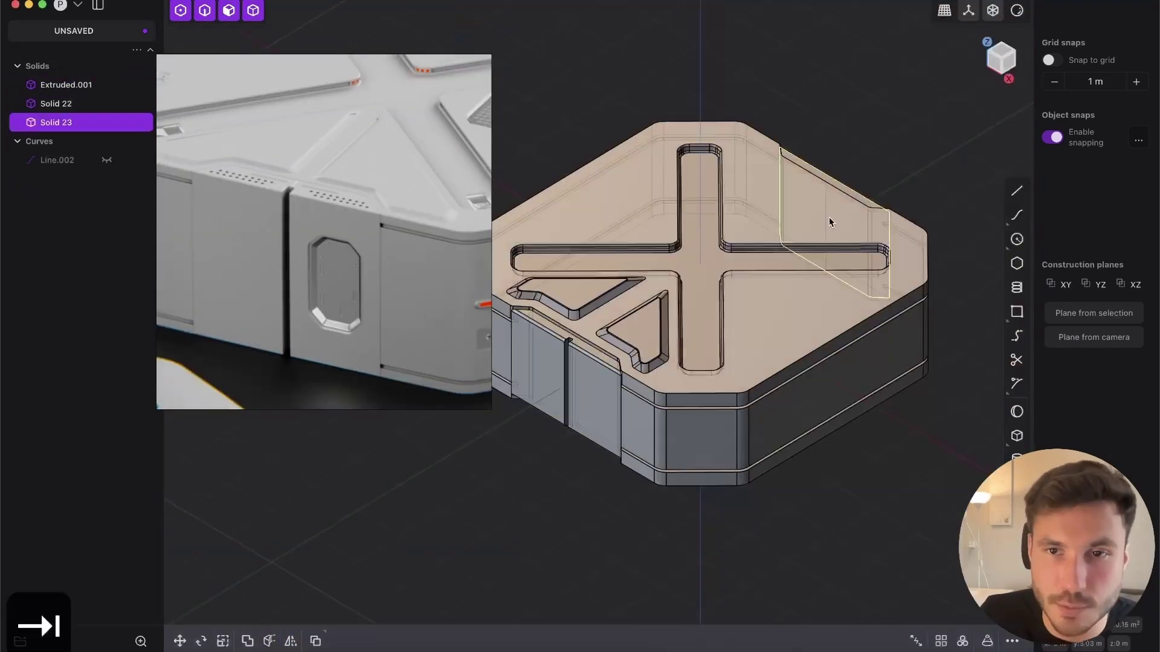
{"action": "key", "text": "shift+e"}
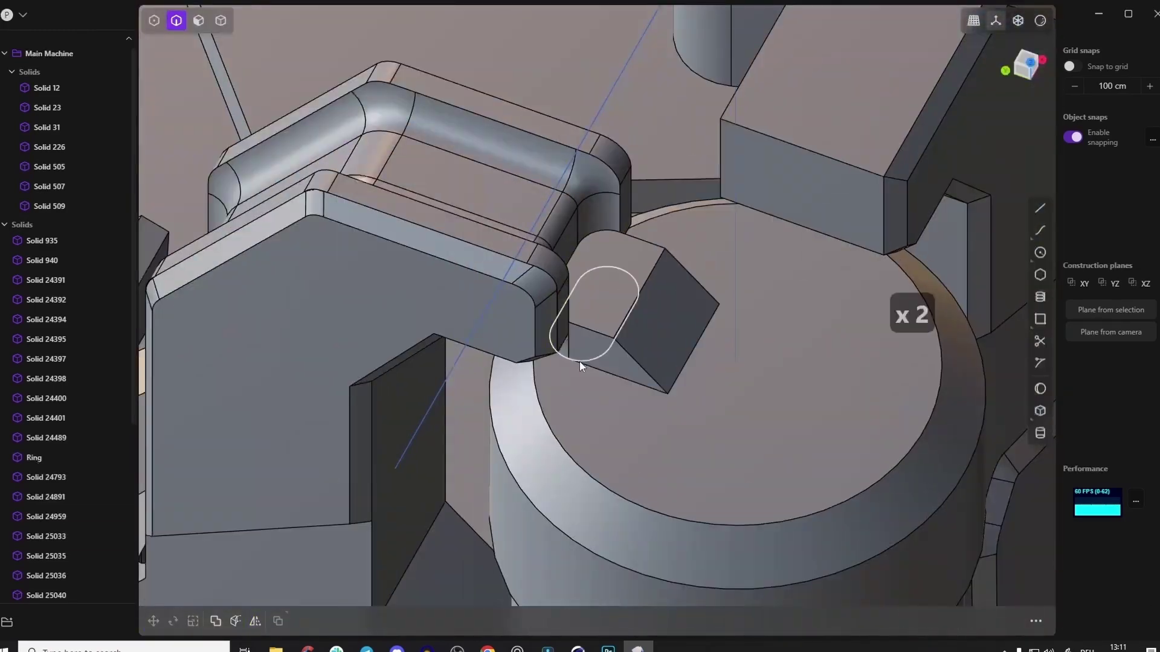
{"action": "key", "text": "2"}
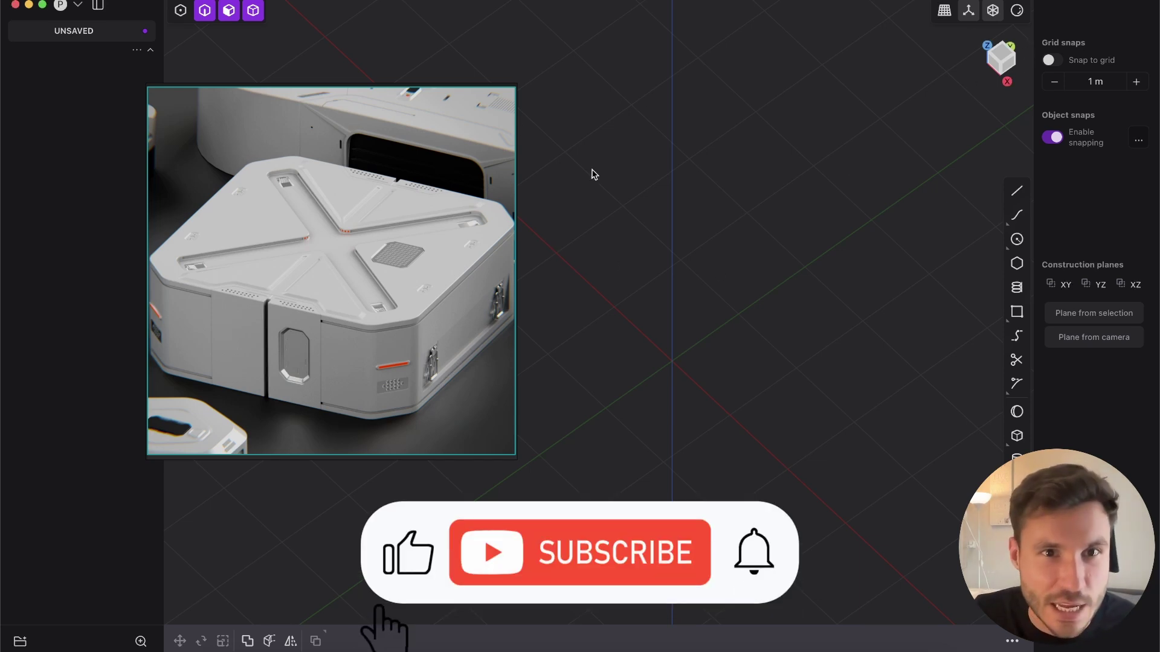
- Draw a square about 6 m wide centred on the origin in top view and chamfer its four corners by about 1 m
{"action": "left_click", "coordinate": [1001, 58]}
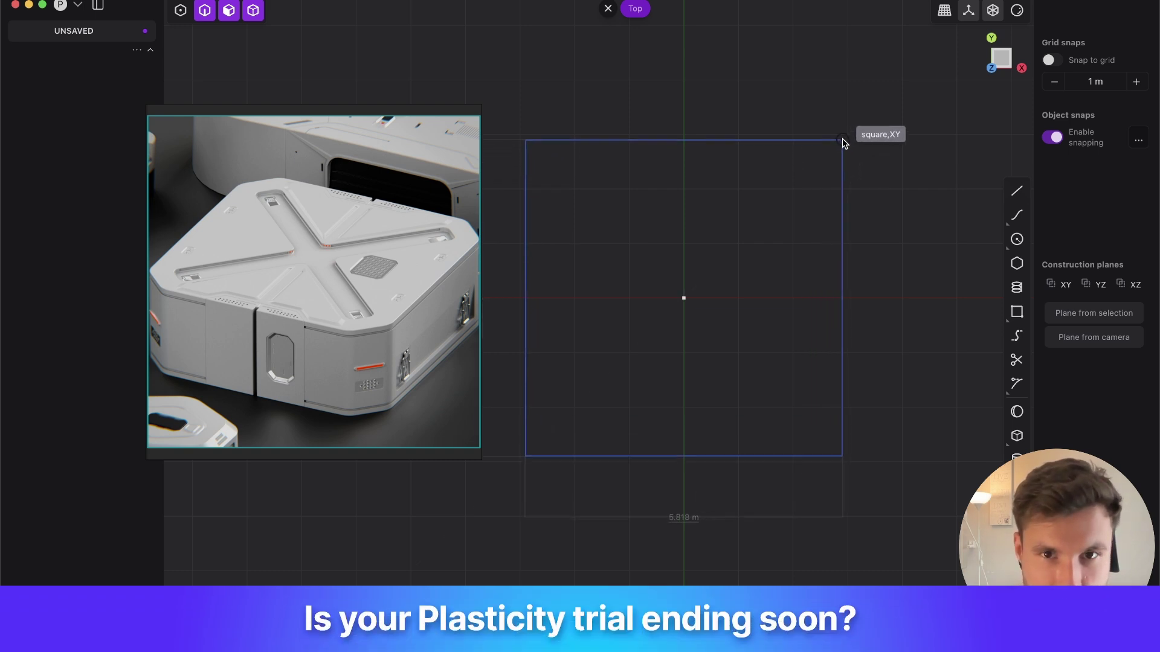
{"action": "left_click", "coordinate": [853, 130]}
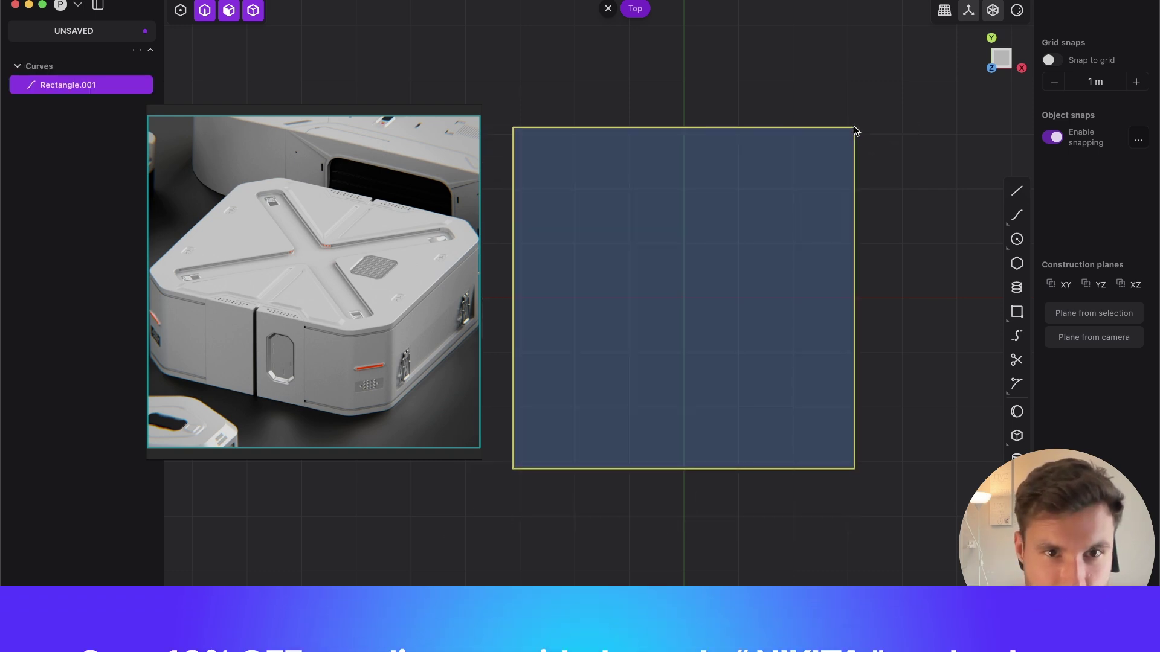
{"action": "scroll", "coordinate": [645, 226], "scroll_direction": "down", "scroll_amount": 1}
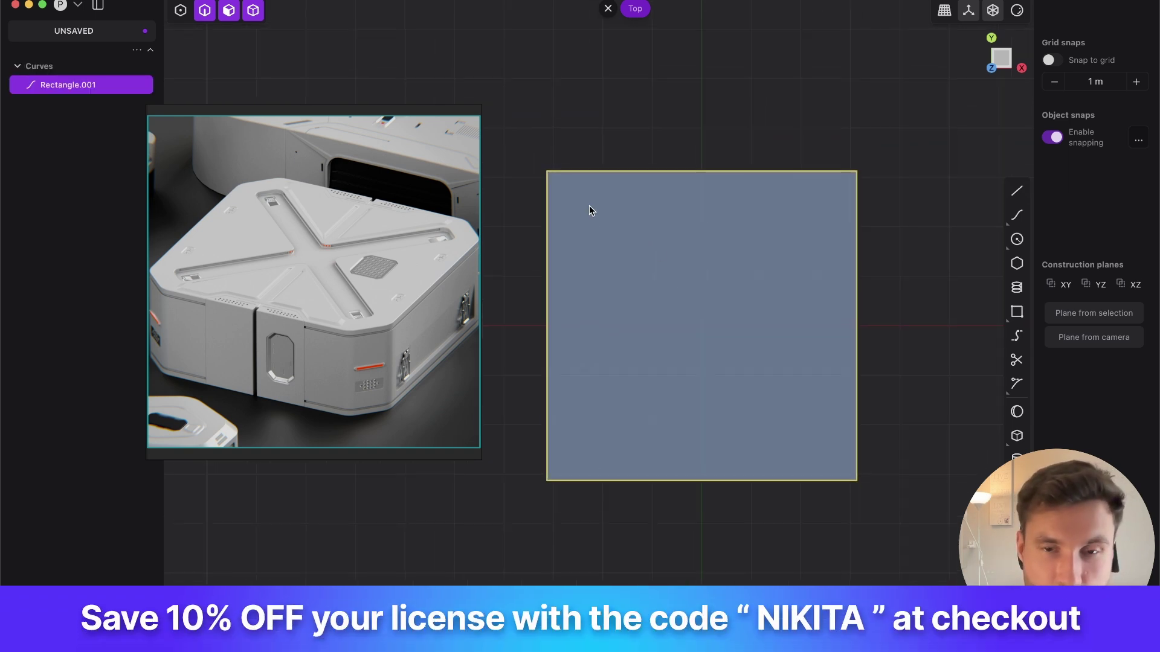
{"action": "scroll", "coordinate": [589, 205], "scroll_direction": "down", "scroll_amount": 1}
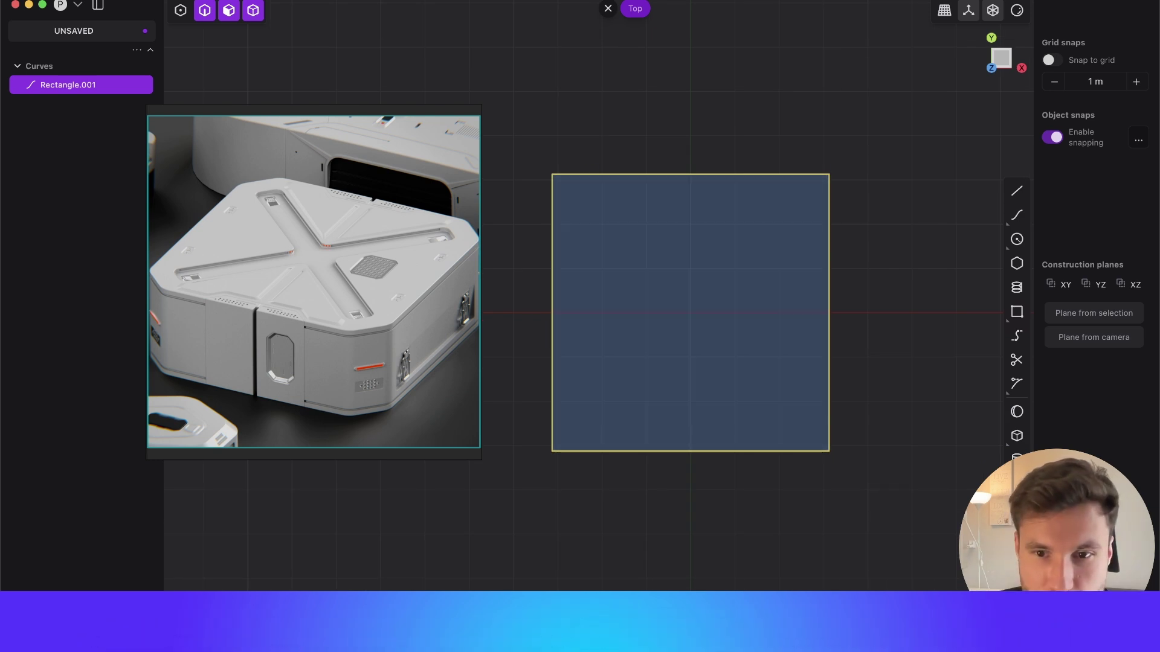
{"action": "key", "text": "b"}
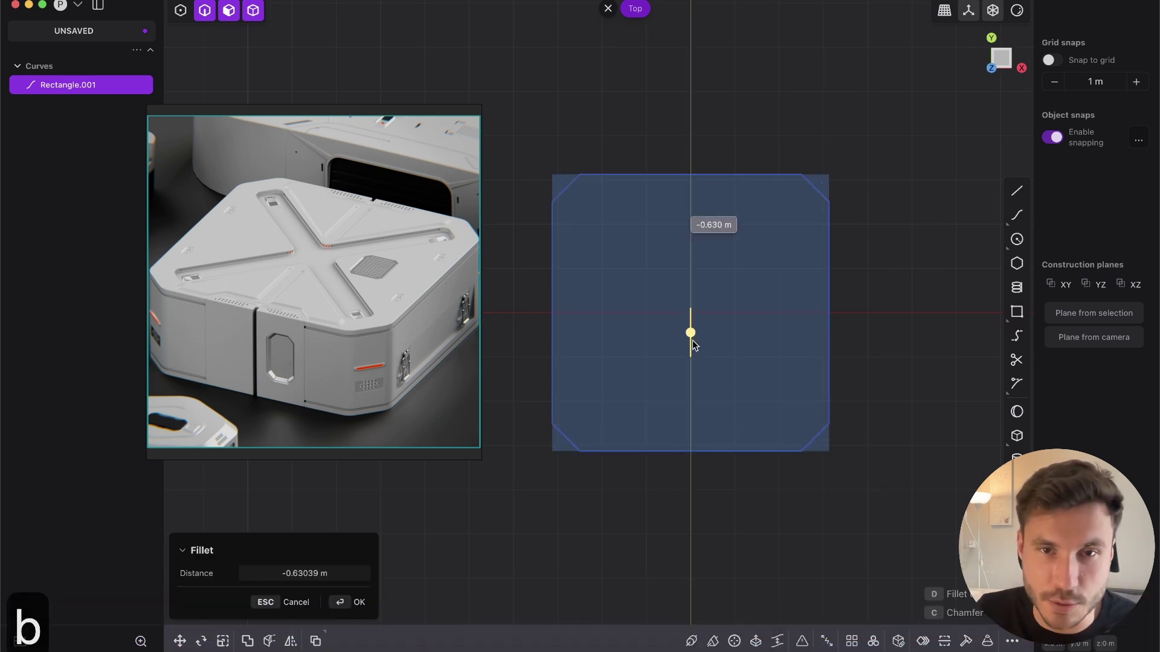
{"action": "left_click_drag", "start_coordinate": [693, 349], "coordinate": [697, 363]}
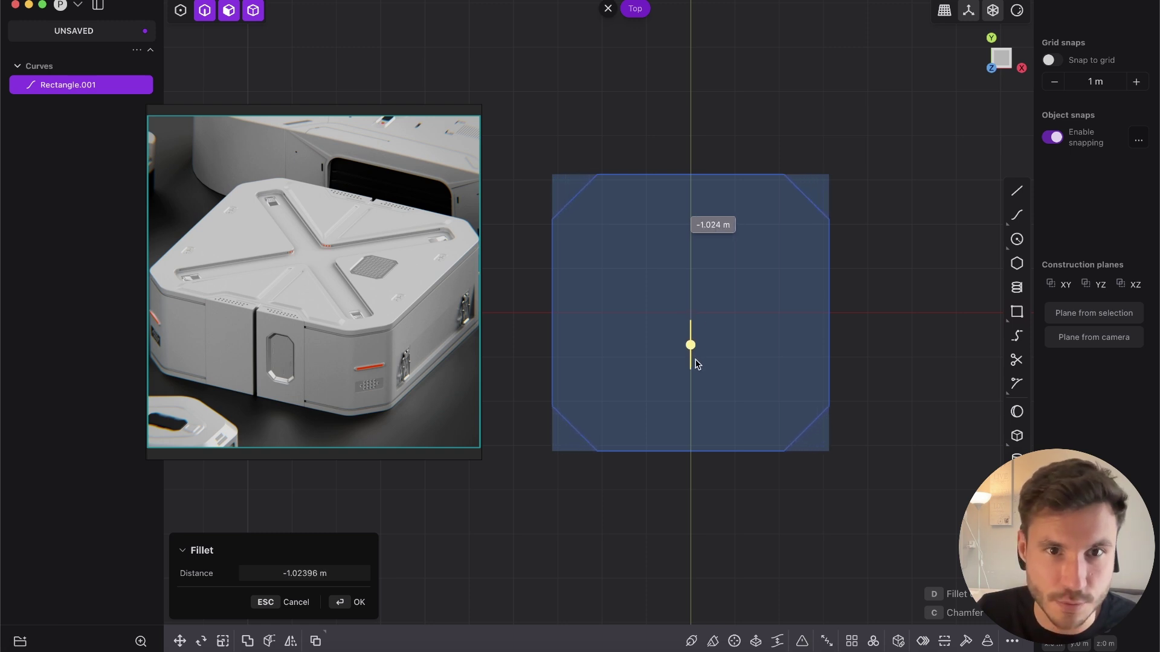
{"action": "right_click", "coordinate": [728, 296]}
- Extrude the chamfered square region symmetrically into a solid, about 0.95 m to each side of the sketch plane
{"action": "middle_click_drag", "start_coordinate": [664, 350], "coordinate": [583, 225]}
{"action": "left_click", "coordinate": [731, 335]}
{"action": "key", "text": "e"}
{"action": "middle_click_drag", "start_coordinate": [731, 339], "coordinate": [756, 251]}
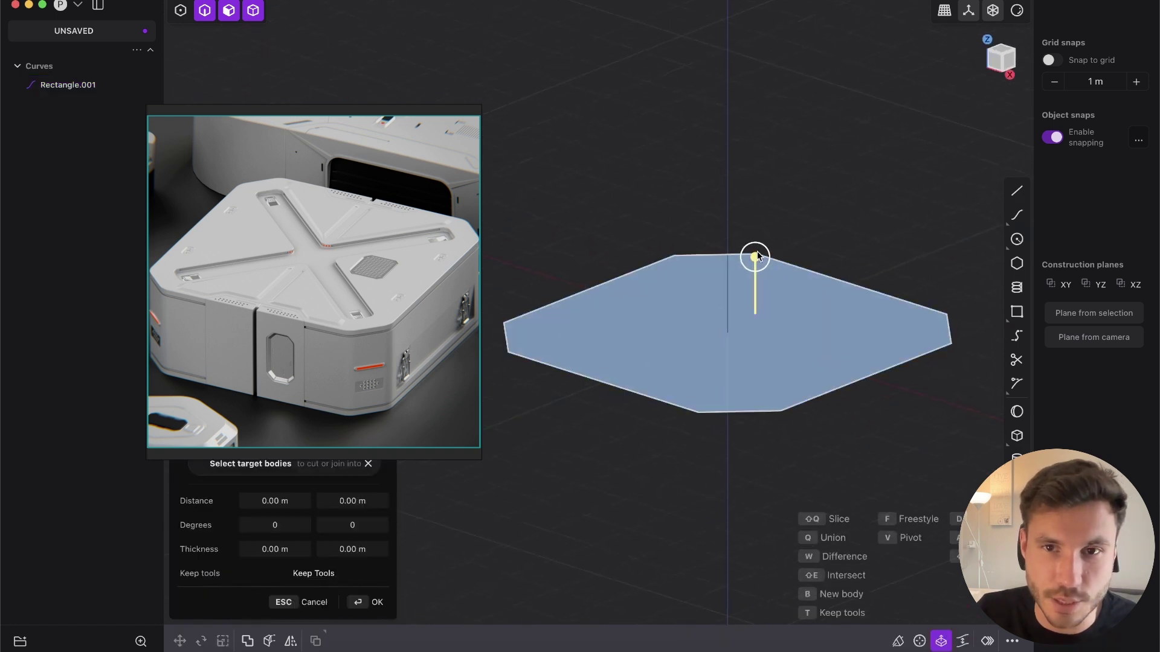
{"action": "left_click_drag", "start_coordinate": [757, 251], "coordinate": [773, 199]}
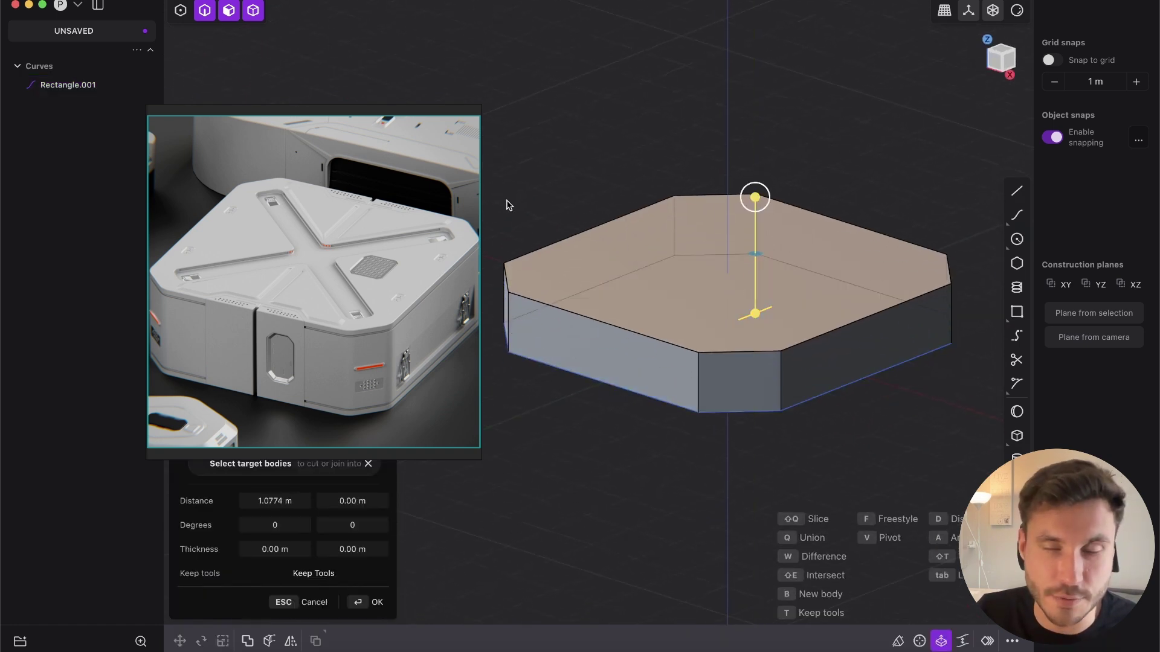
{"action": "middle_click_drag", "start_coordinate": [762, 287], "coordinate": [796, 225]}
{"action": "left_click_drag", "start_coordinate": [768, 184], "coordinate": [809, 191]}
{"action": "key", "text": "Tab"}
{"action": "right_click", "coordinate": [805, 198]}
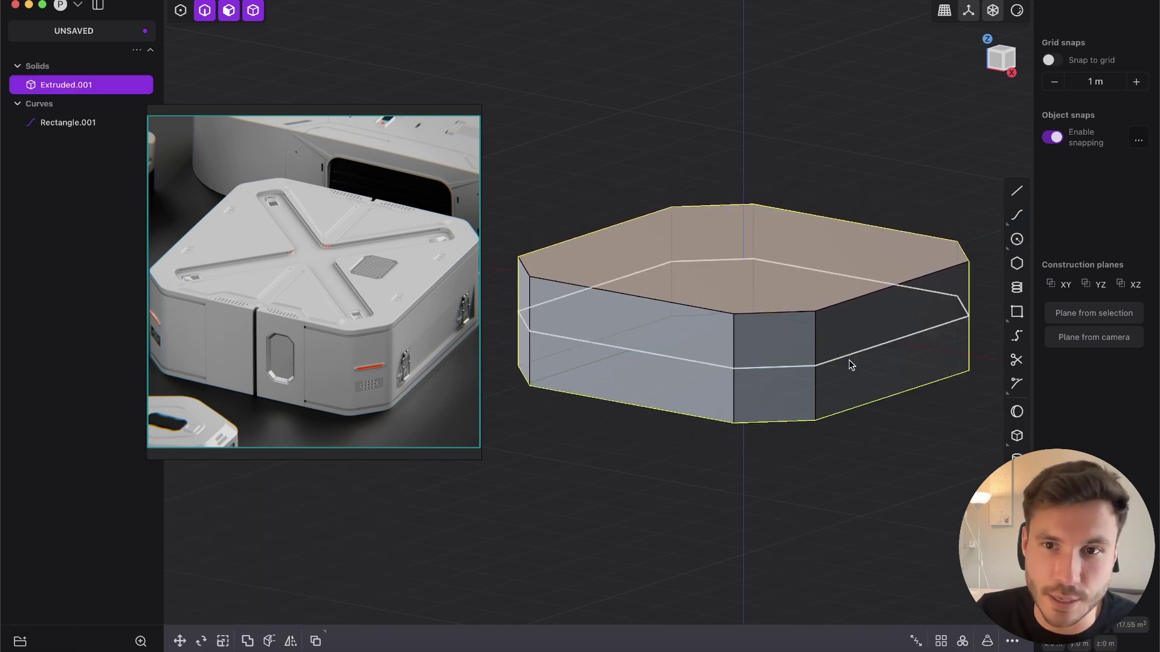
- Delete the original chamfered square curve at mid-height of the solid
{"action": "key", "text": "2"}
{"action": "left_click", "coordinate": [853, 353]}
{"action": "key", "text": "x"}
- Draw a diagonal line in top view between the midpoints of two opposite chamfered edges, passing through the centre
{"action": "middle_click_drag", "start_coordinate": [779, 268], "coordinate": [758, 159], "text": "shift"}
{"action": "scroll", "coordinate": [754, 229], "scroll_direction": "down", "scroll_amount": 3}
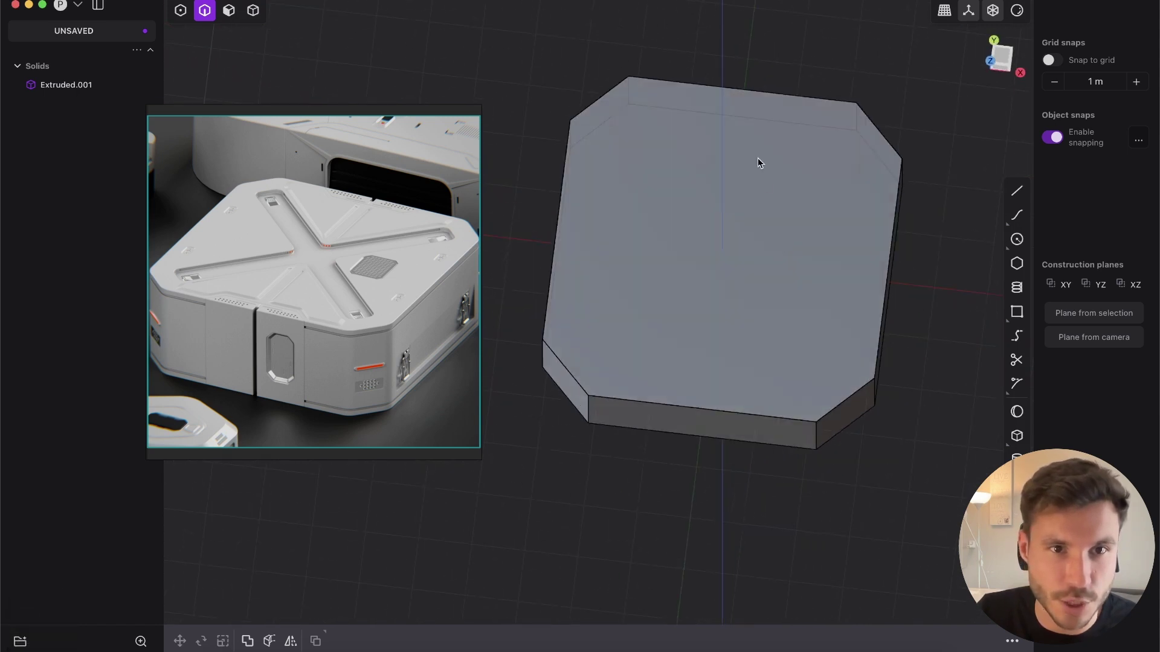
{"action": "left_click", "coordinate": [1005, 59]}
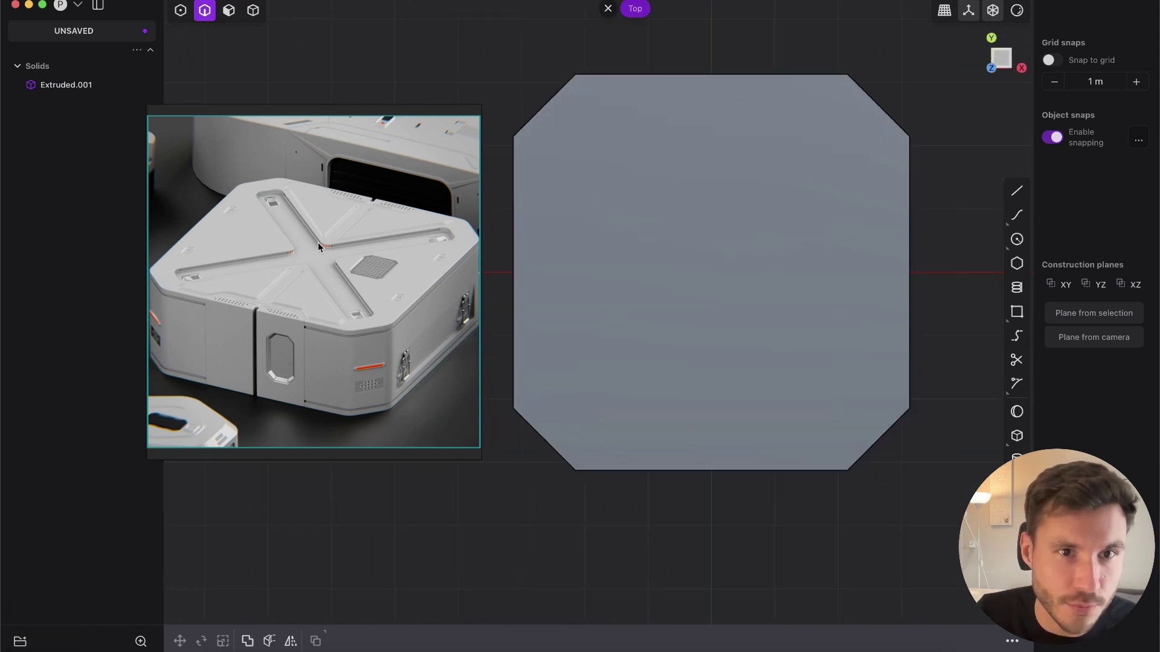
{"action": "mouse_move", "coordinate": [313, 273]}
{"action": "left_mouse_down"}
{"action": "mouse_move", "coordinate": [209, 277]}
{"action": "mouse_move", "coordinate": [315, 271]}
{"action": "left_mouse_up"}
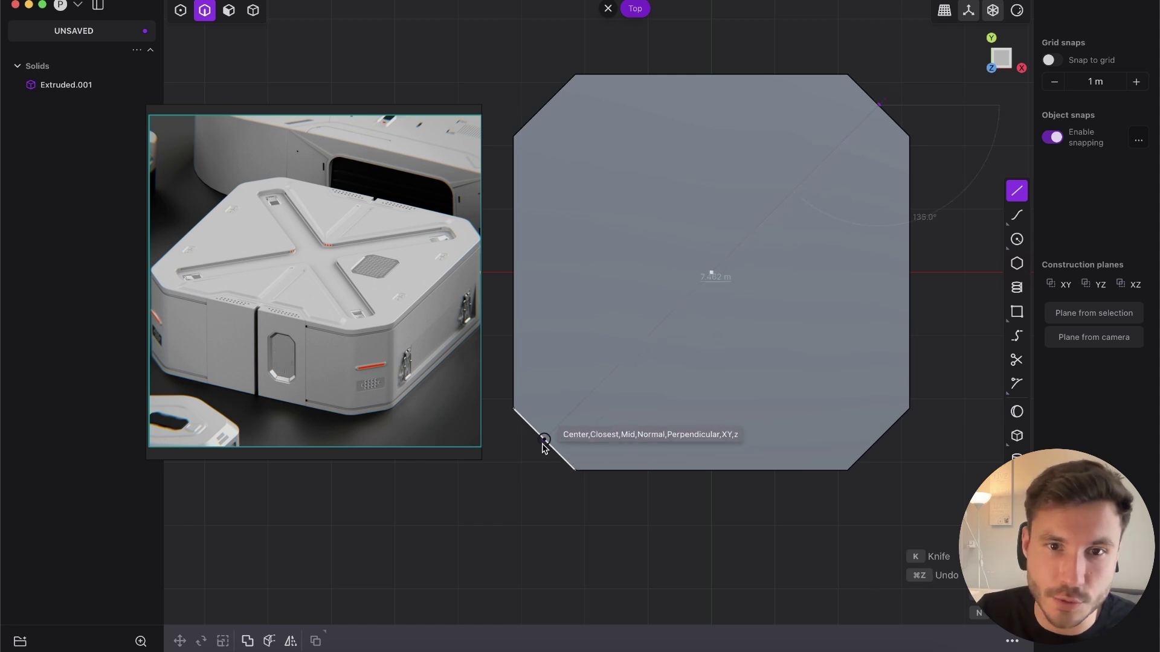
{"action": "left_click", "coordinate": [712, 272]}
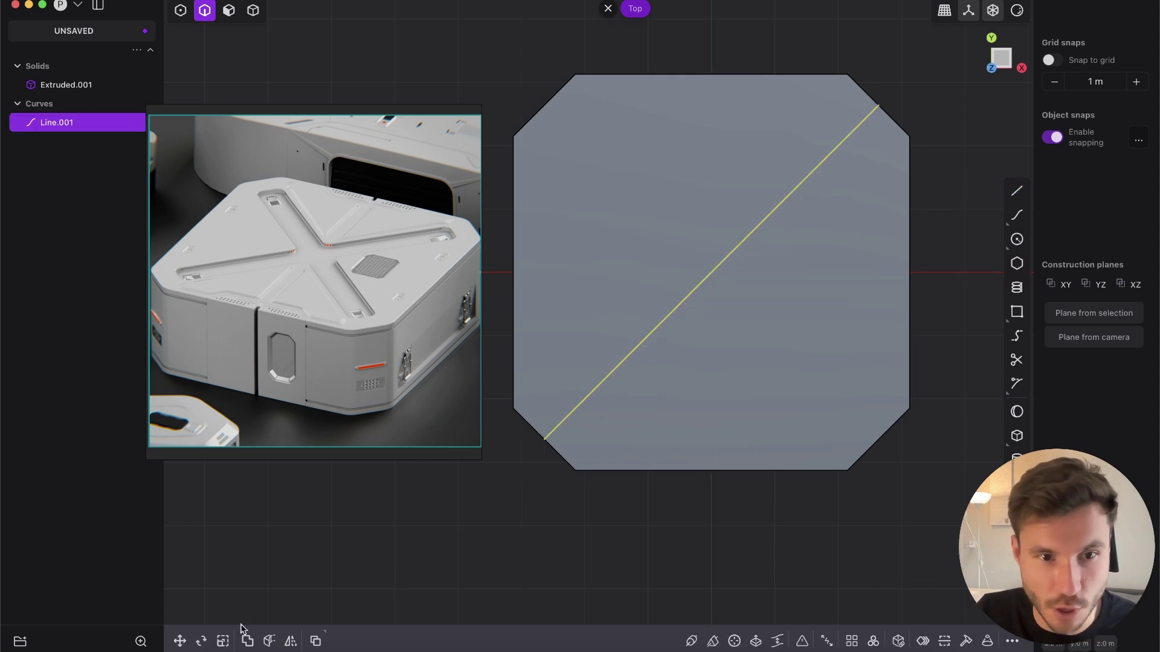
- Mirror the diagonal line across the X direction to form an X-shaped cross
{"action": "key", "text": "alt+x"}
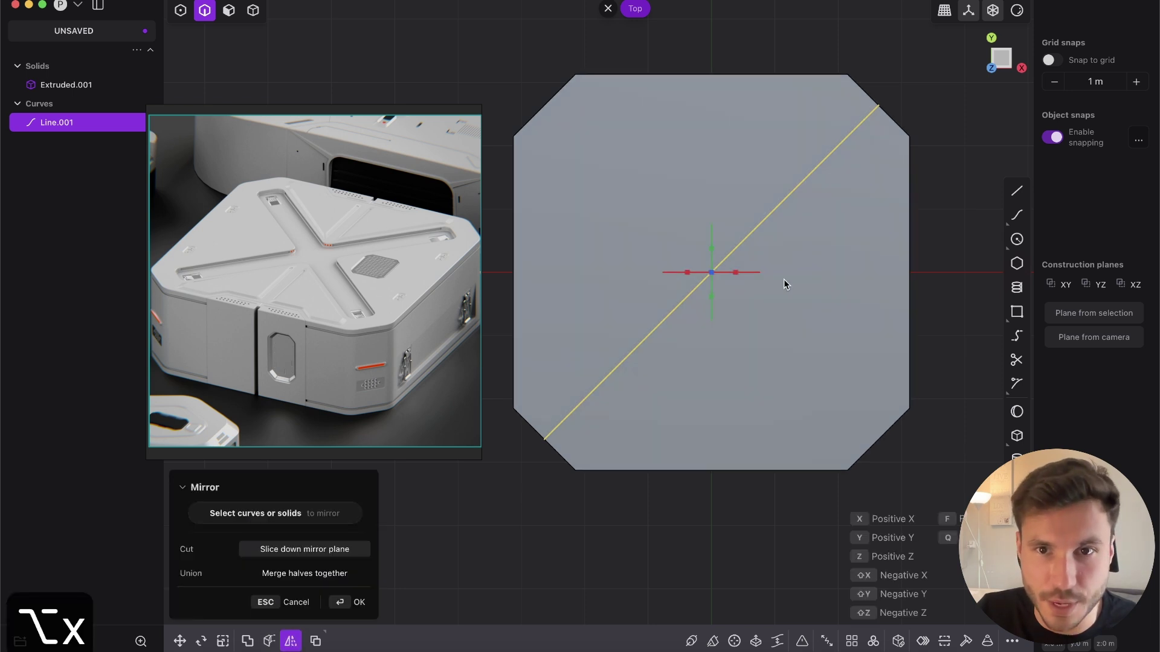
{"action": "left_click", "coordinate": [741, 273]}
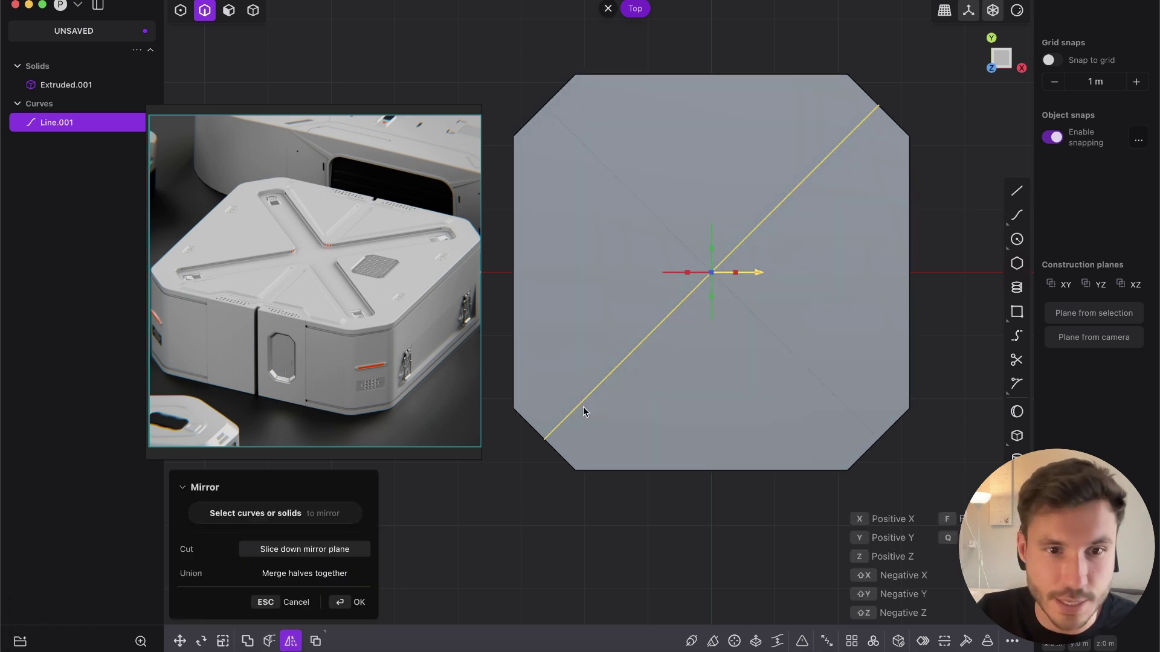
{"action": "left_click", "coordinate": [360, 603]}
- Move both diagonal lines up about 0.95 m along Z onto the top face of the solid
{"action": "middle_click_drag", "start_coordinate": [673, 329], "coordinate": [694, 233]}
{"action": "key", "text": "2"}
{"action": "left_click", "coordinate": [756, 299], "text": "shift"}
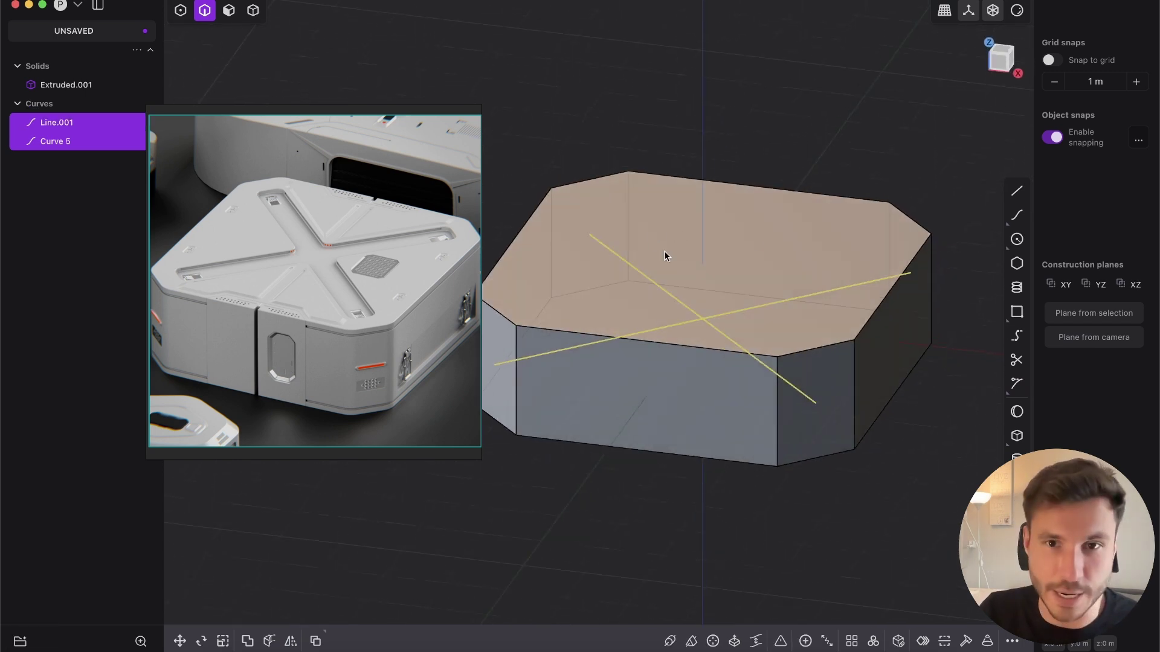
{"action": "key", "text": "g"}
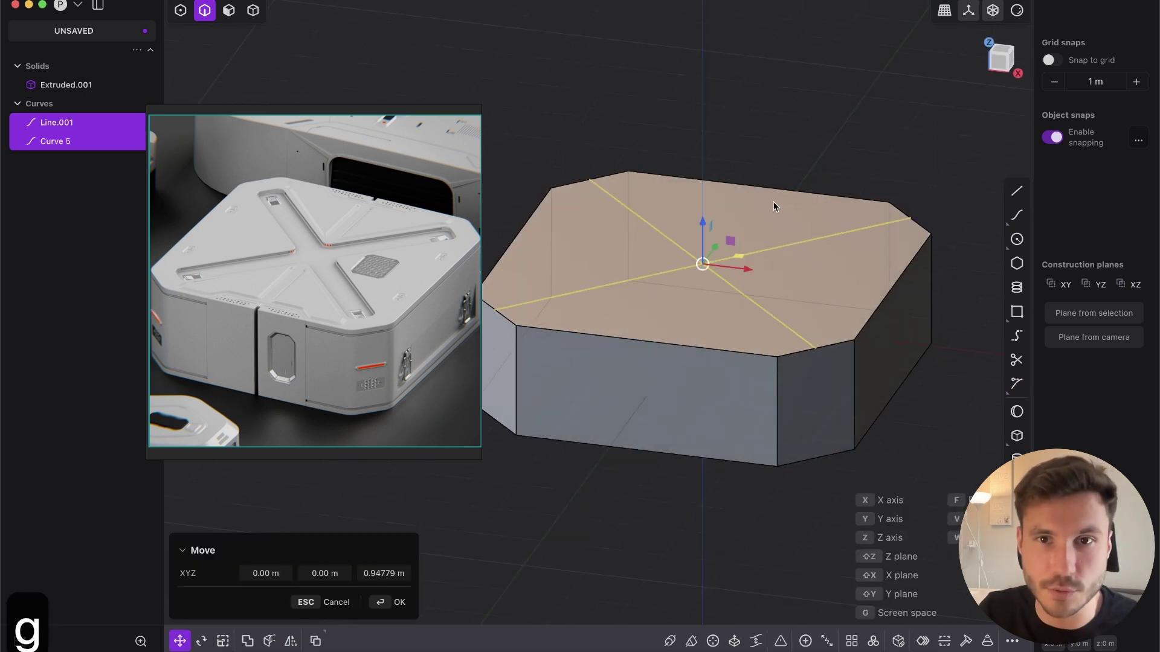
{"action": "middle_click_drag", "start_coordinate": [773, 206], "coordinate": [756, 230]}
{"action": "left_click", "coordinate": [763, 225]}
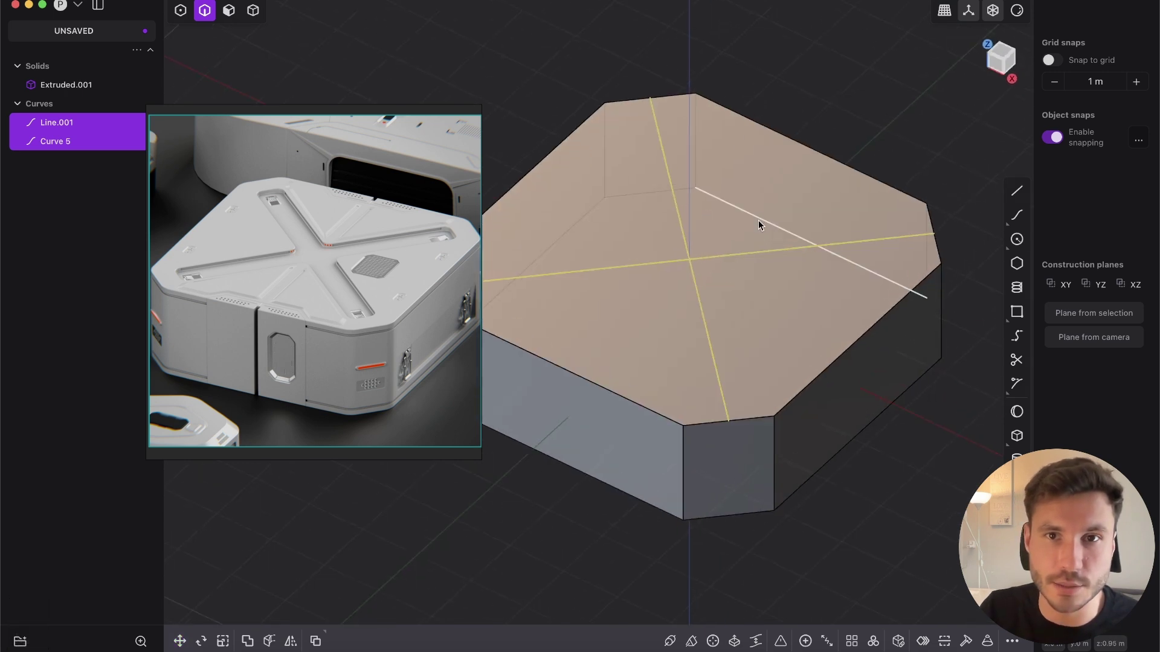
- Offset both diagonal lines in top view by about 0.34 m to both sides
{"action": "left_click", "coordinate": [1003, 53]}
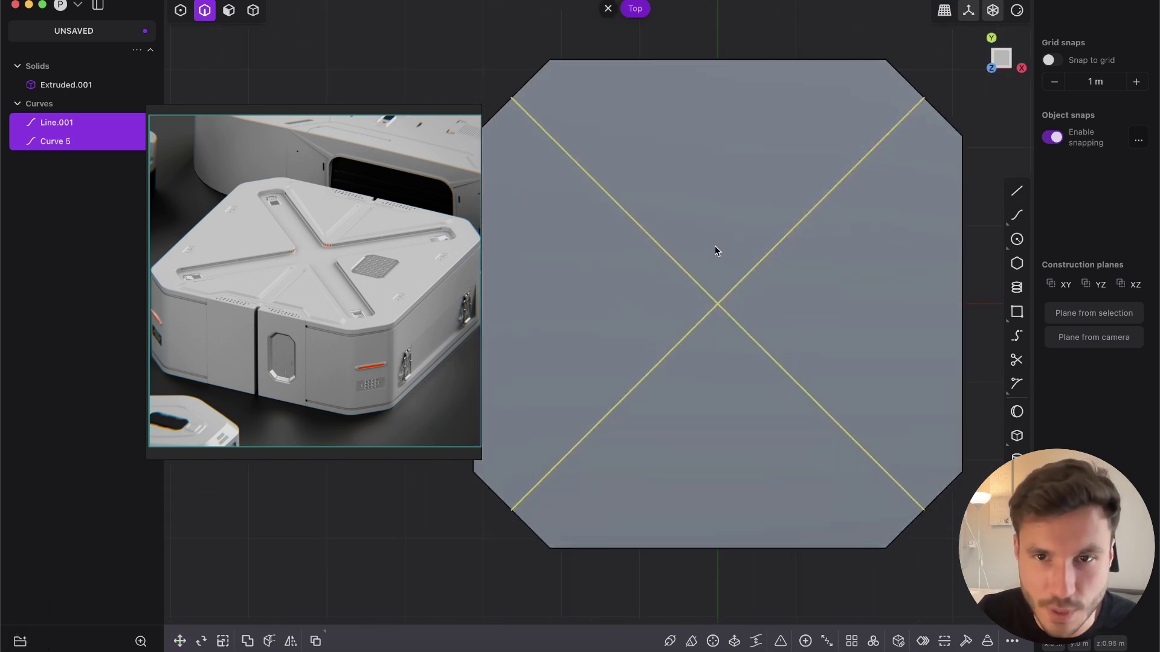
{"action": "key", "text": "o"}
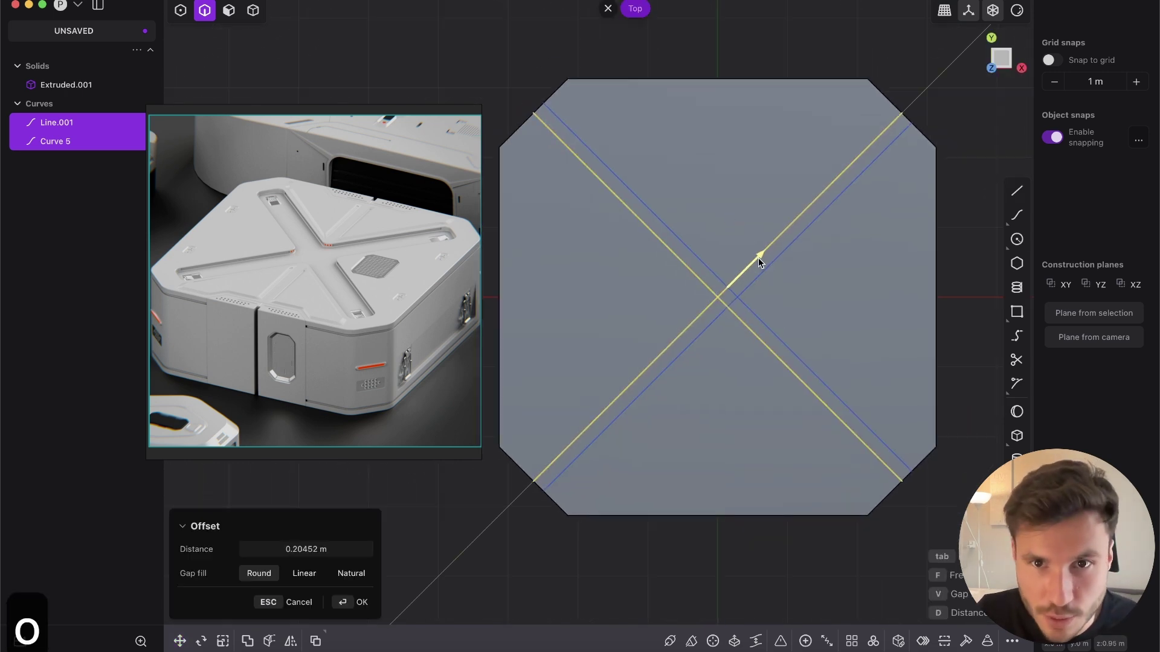
{"action": "key", "text": "Tab"}
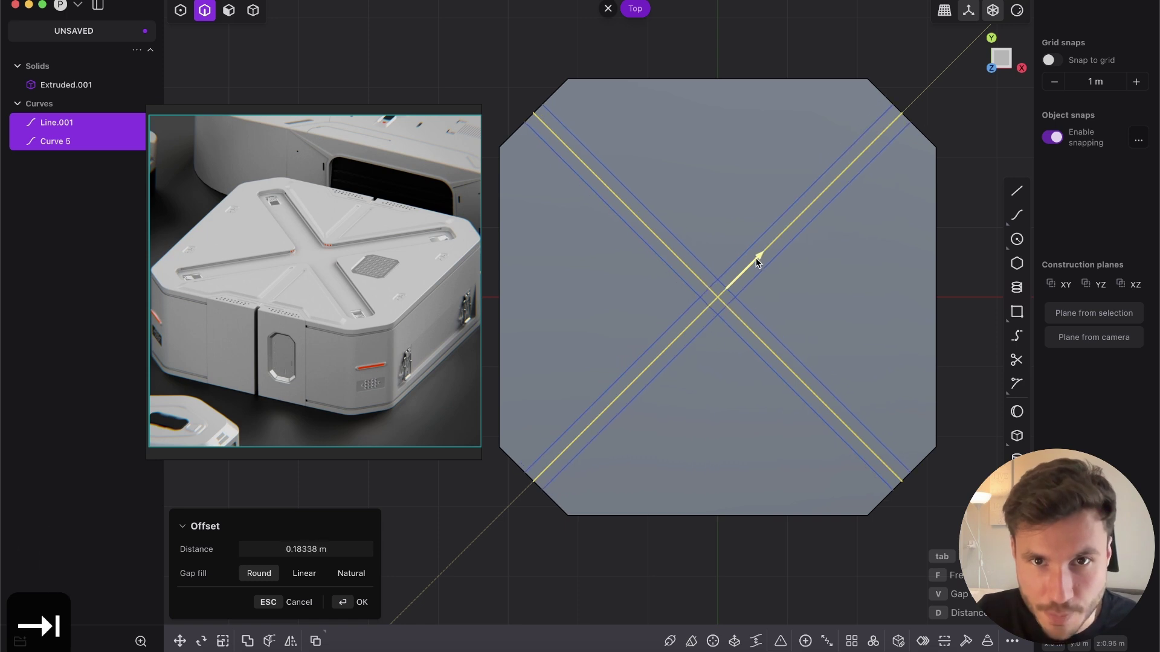
{"action": "left_click_drag", "start_coordinate": [761, 251], "coordinate": [764, 252]}
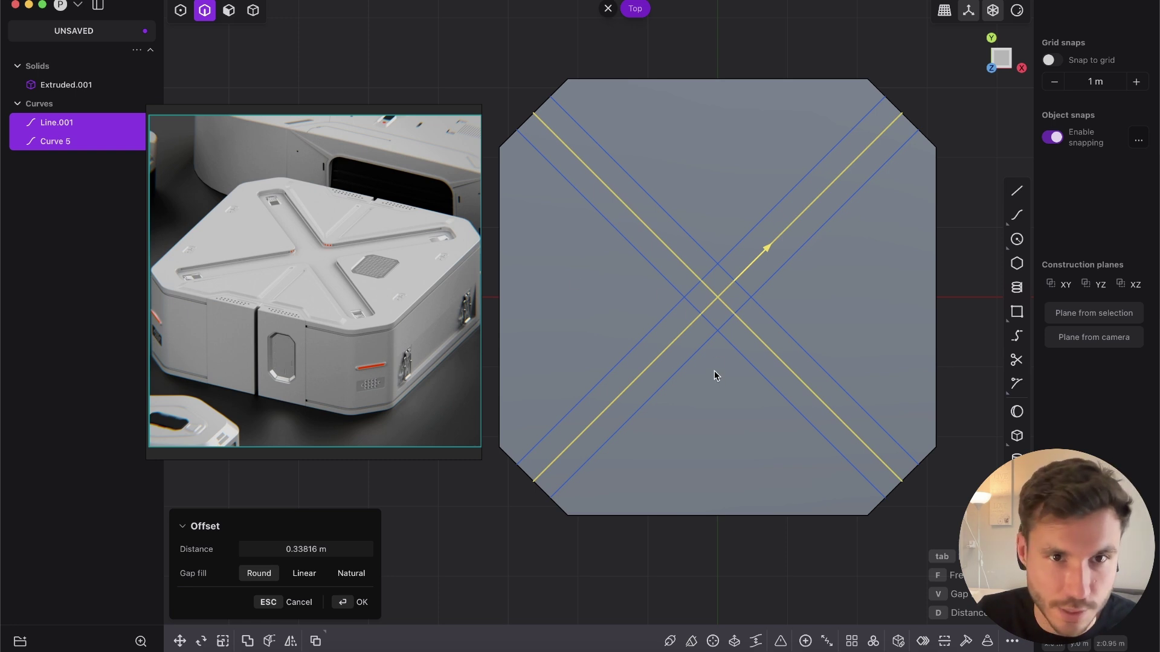
{"action": "key", "text": "Return"}
- Draw a line perpendicularly across the two offset curves near the lower-left chamfered corner to close that arm of the cross
{"action": "scroll", "coordinate": [600, 459], "scroll_direction": "up", "scroll_amount": 5}
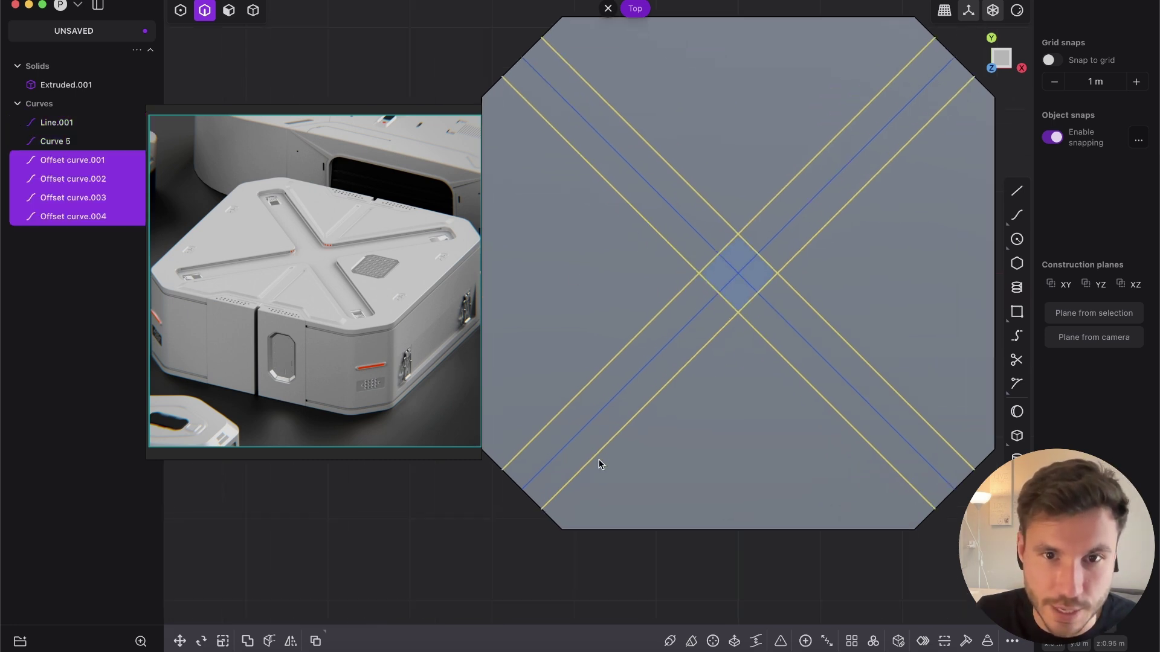
{"action": "scroll", "coordinate": [621, 418], "scroll_direction": "up", "scroll_amount": 2}
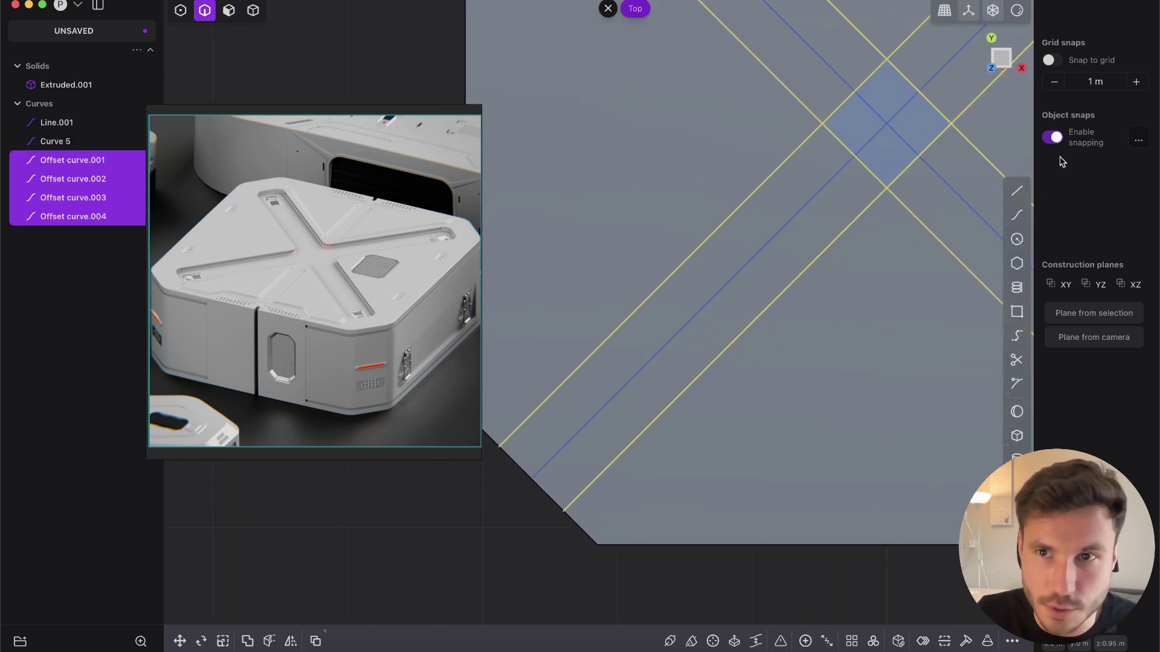
{"action": "key", "text": "shift+a"}
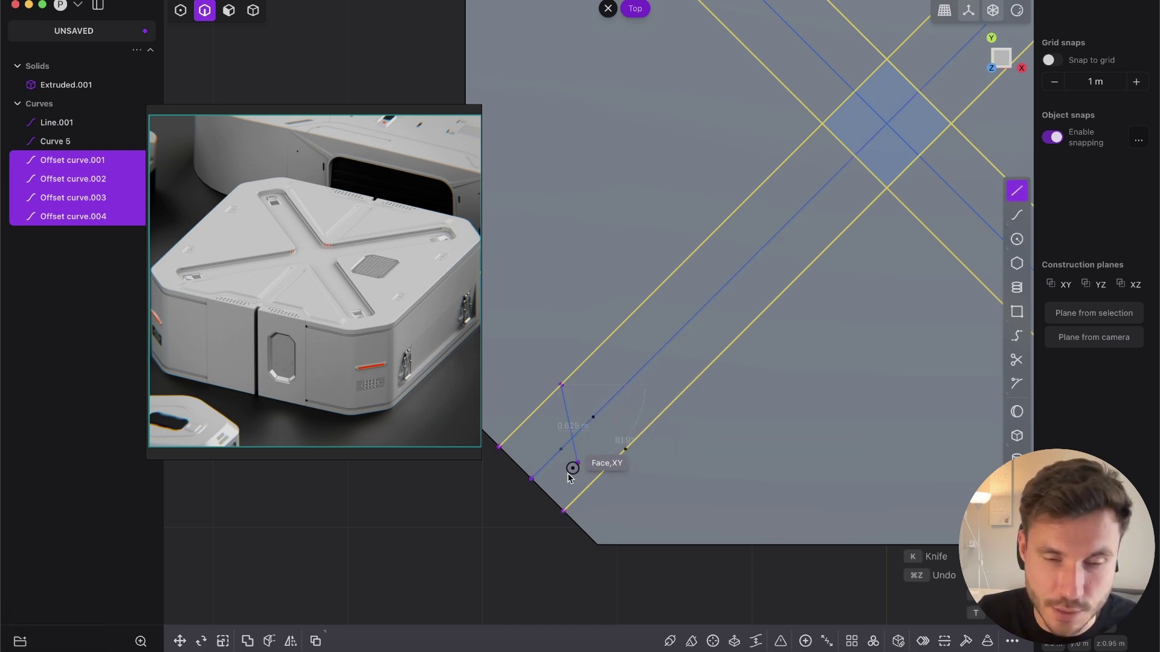
{"action": "left_click", "coordinate": [625, 450]}
{"action": "scroll", "coordinate": [705, 341], "scroll_direction": "down", "scroll_amount": 5}
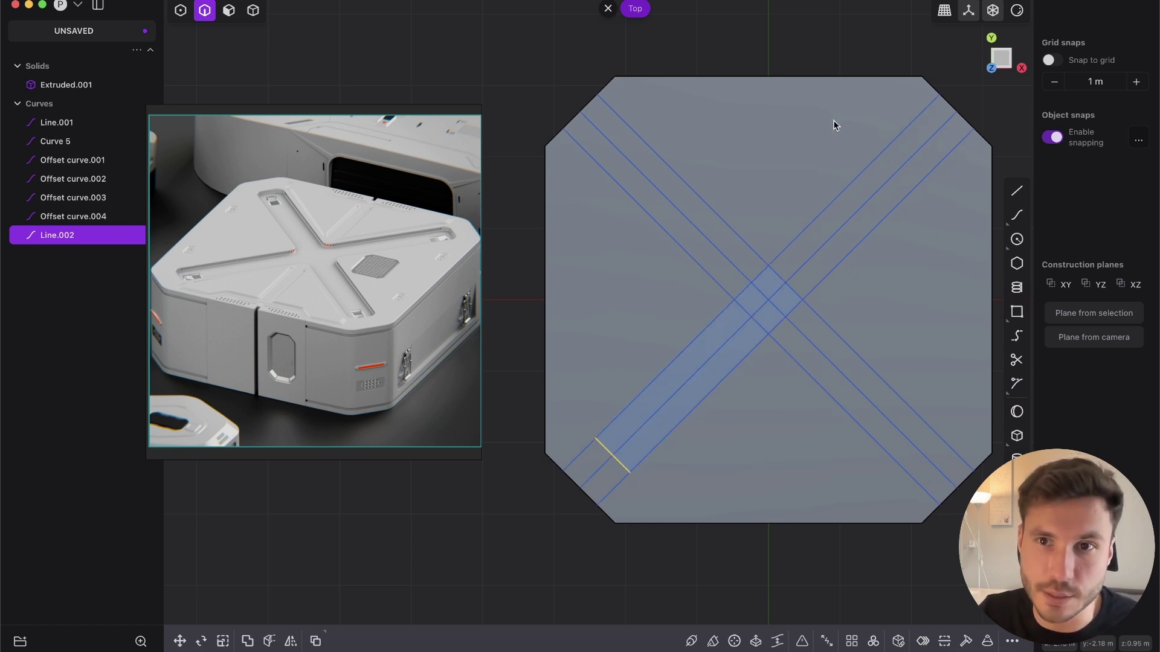
{"action": "middle_click_drag", "start_coordinate": [845, 289], "coordinate": [801, 286], "text": "shift"}
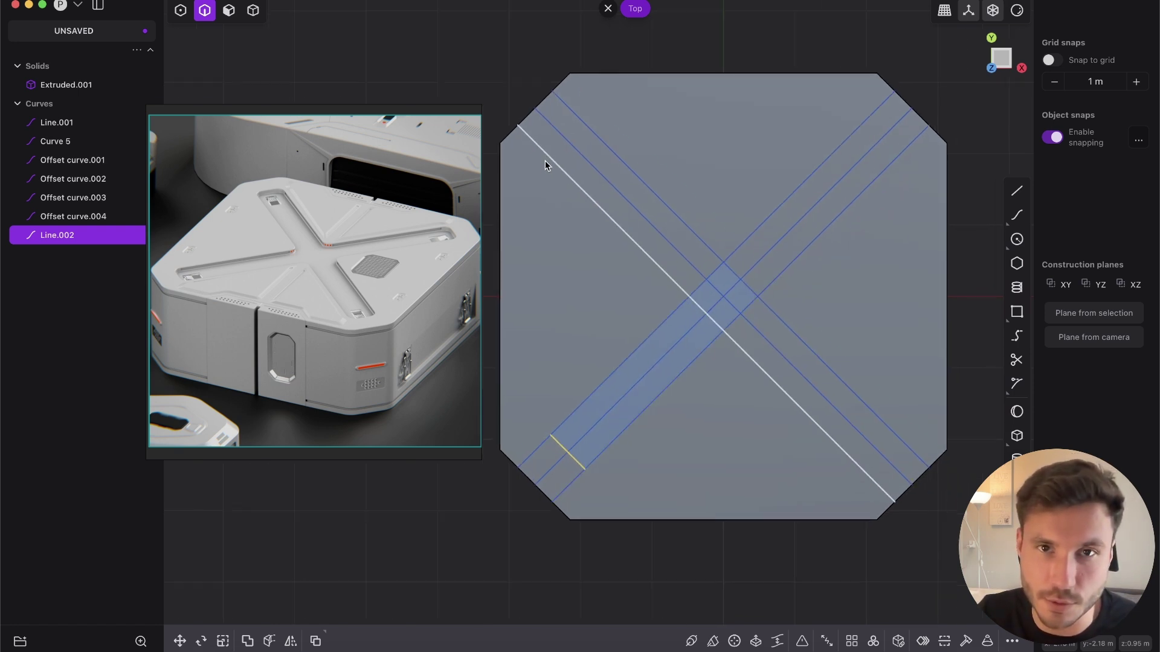
{"action": "key", "text": "super+z"}
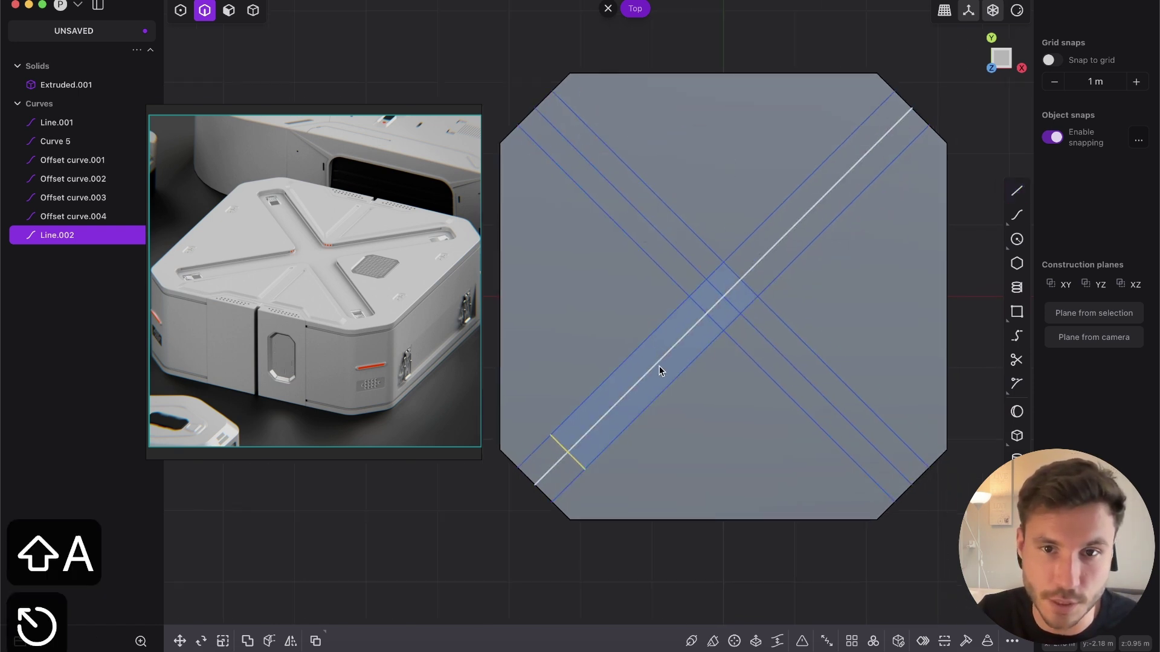
- Create a radial array of the short end line around the cross centre with 4 instances over 360 degrees to close every arm
{"action": "scroll", "coordinate": [659, 353], "scroll_direction": "up", "scroll_amount": 2}
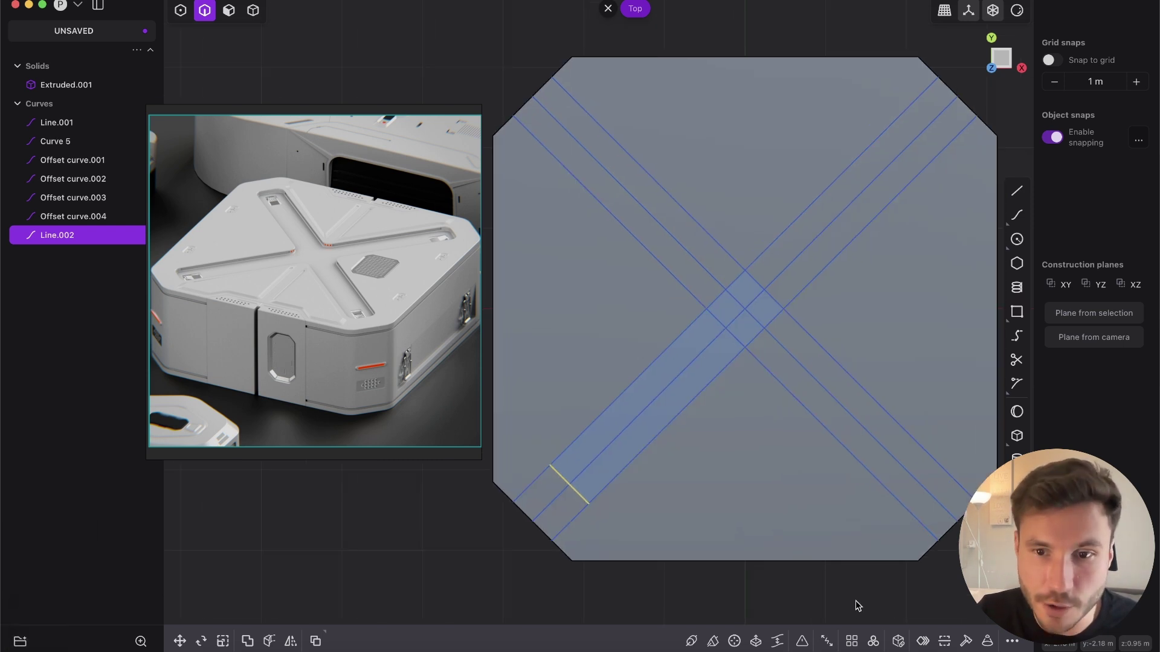
{"action": "left_click", "coordinate": [873, 641]}
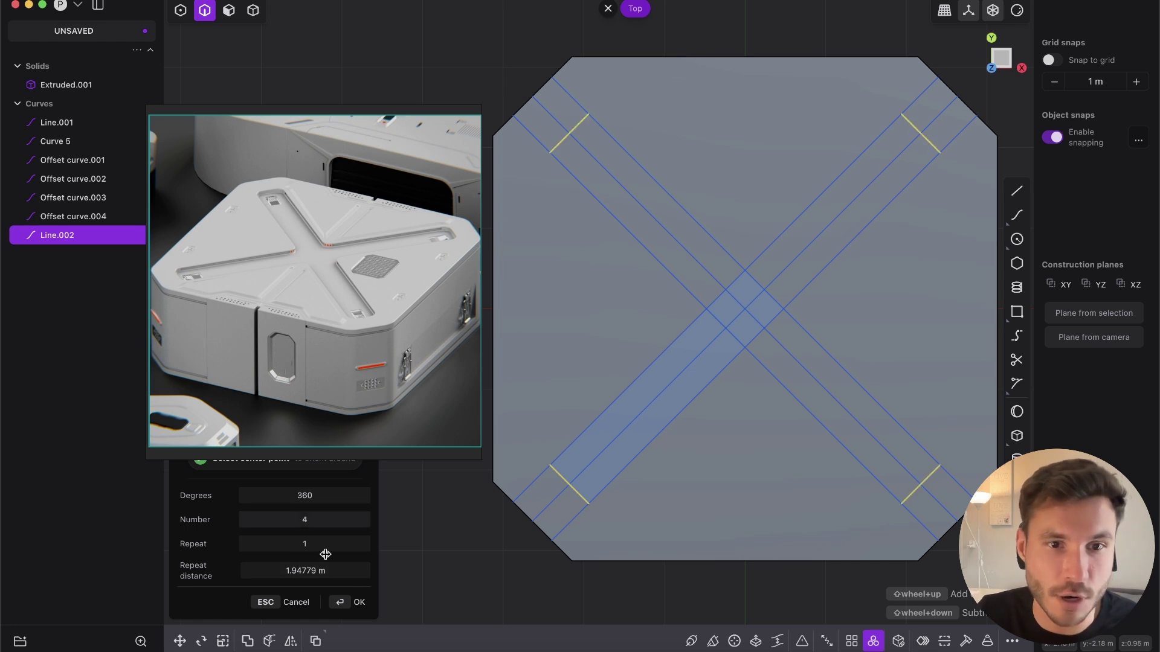
{"action": "left_click", "coordinate": [360, 603]}
{"action": "key", "text": "Escape"}
{"action": "middle_click_drag", "start_coordinate": [579, 360], "coordinate": [561, 176]}
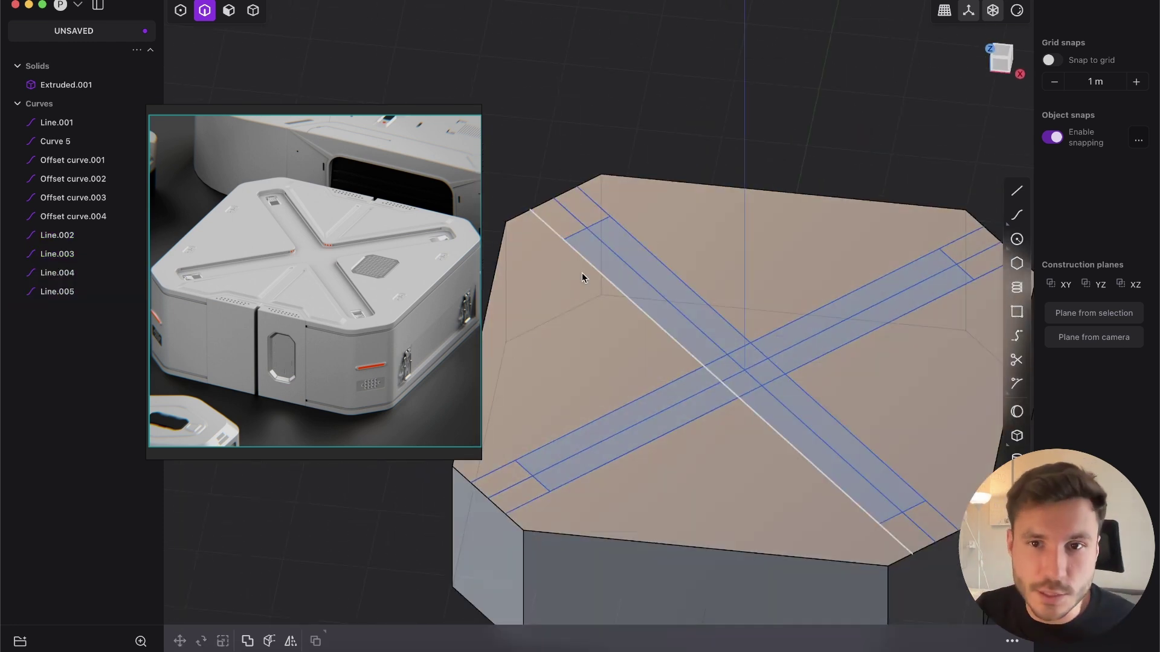
{"action": "middle_click_drag", "start_coordinate": [649, 265], "coordinate": [780, 159]}
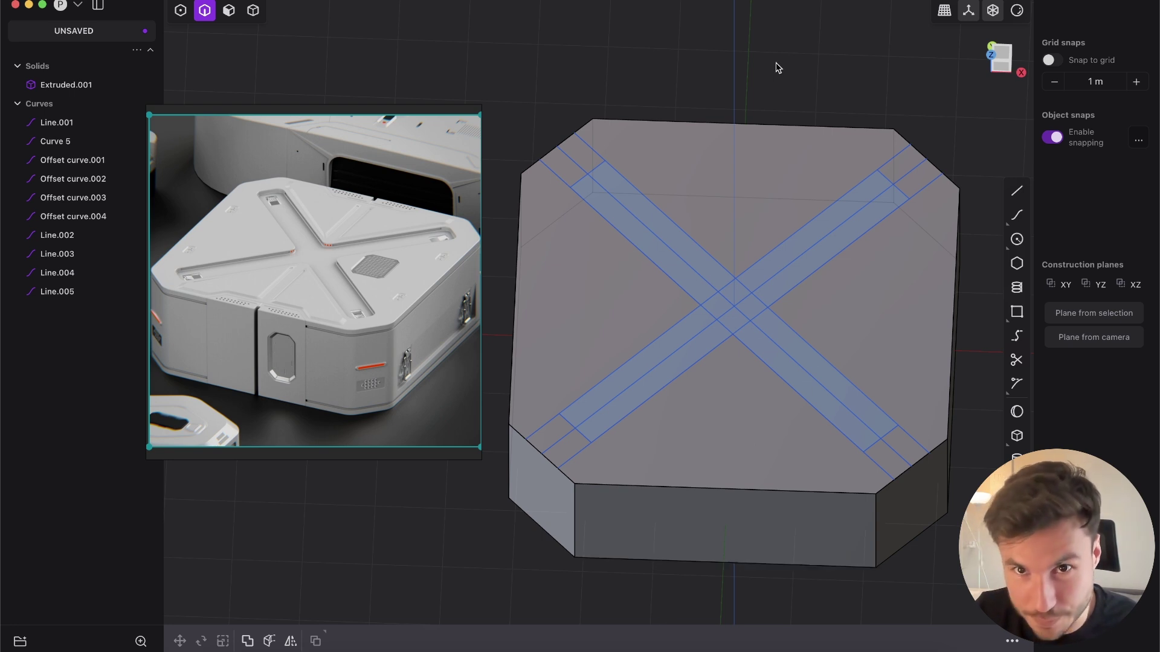
- Trim the curve ends overhanging the two left arms of the cross, plus the centre line inside the lower-left arm
{"action": "key", "text": "t"}
{"action": "scroll", "coordinate": [604, 187], "scroll_direction": "up", "scroll_amount": 5}
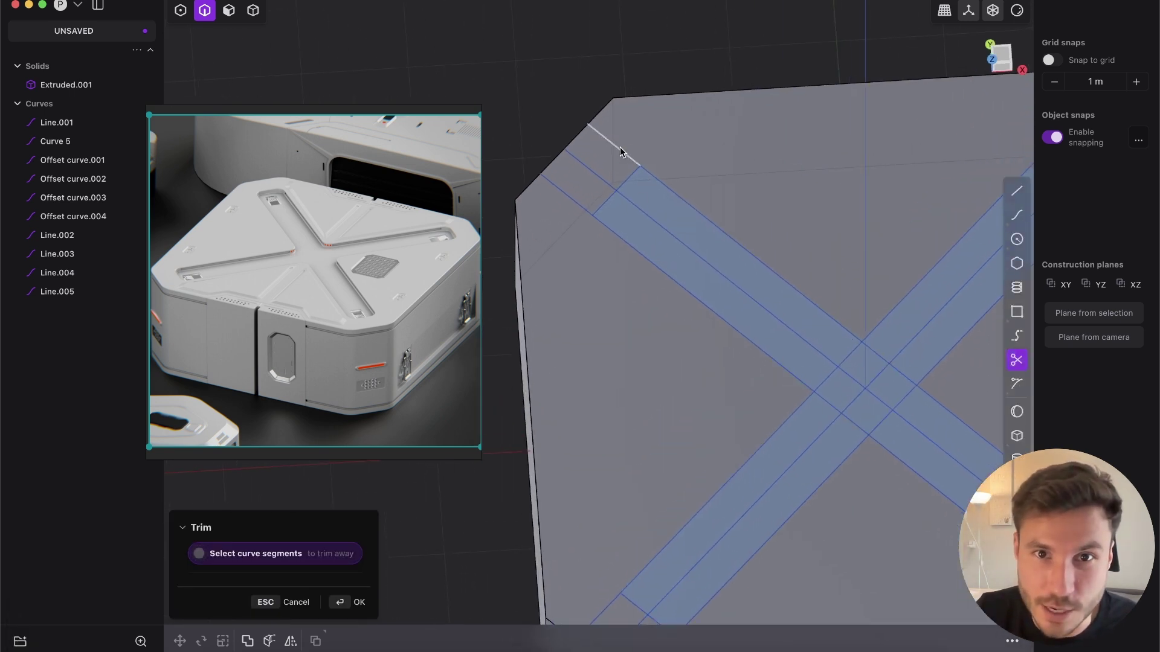
{"action": "left_click", "coordinate": [620, 151]}
{"action": "left_click", "coordinate": [597, 172]}
{"action": "left_click", "coordinate": [571, 195]}
{"action": "middle_click_drag", "start_coordinate": [638, 429], "coordinate": [577, 166], "text": "shift"}
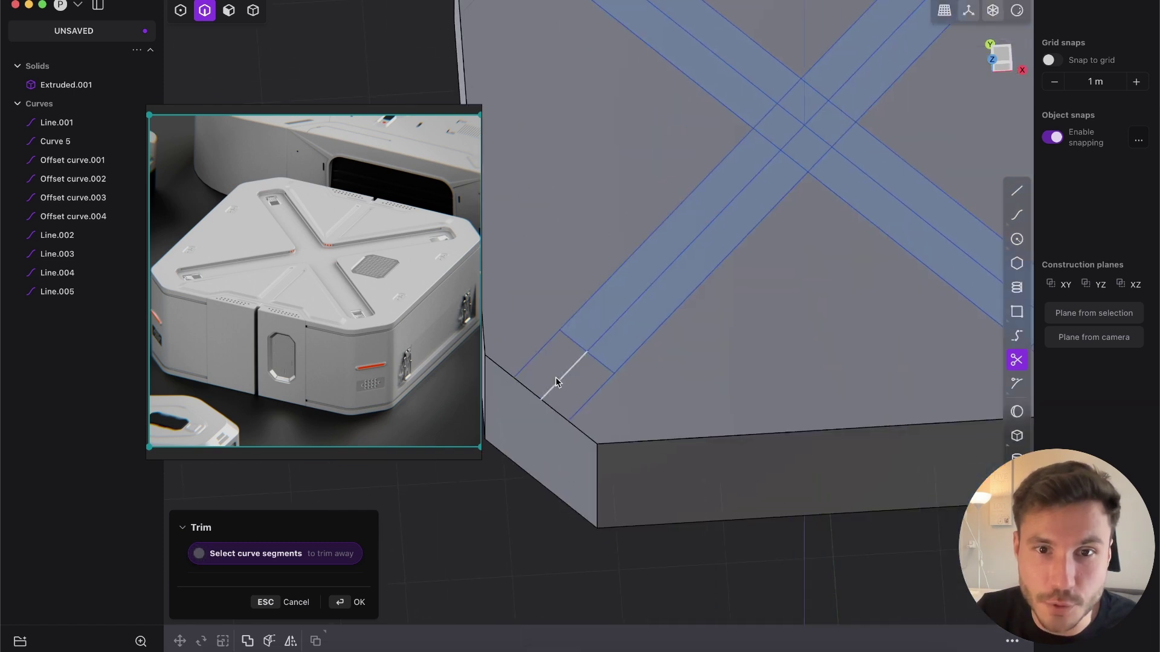
{"action": "left_click", "coordinate": [536, 355]}
{"action": "middle_click_drag", "start_coordinate": [588, 398], "coordinate": [505, 464], "text": "shift"}
{"action": "left_click", "coordinate": [662, 260]}
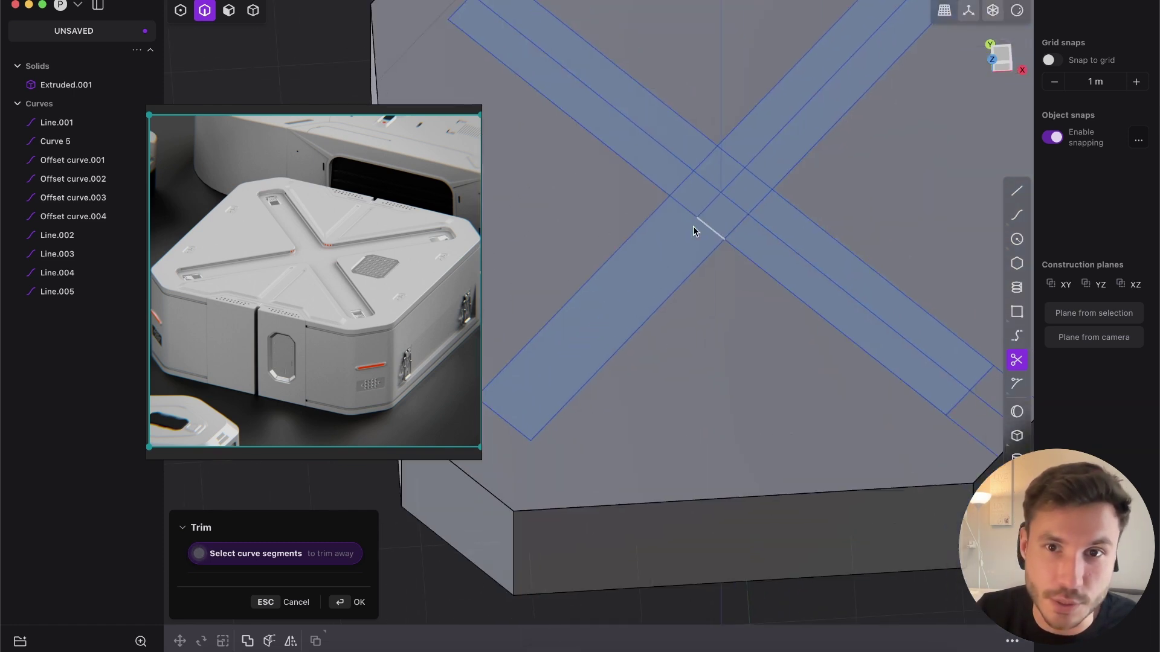
- Trim all remaining centre lines and crossing segments inside the cross, leaving only its outer contour at the intersection
{"action": "left_click", "coordinate": [695, 225]}
{"action": "left_click", "coordinate": [685, 210]}
{"action": "left_click", "coordinate": [683, 183]}
{"action": "left_click", "coordinate": [704, 202]}
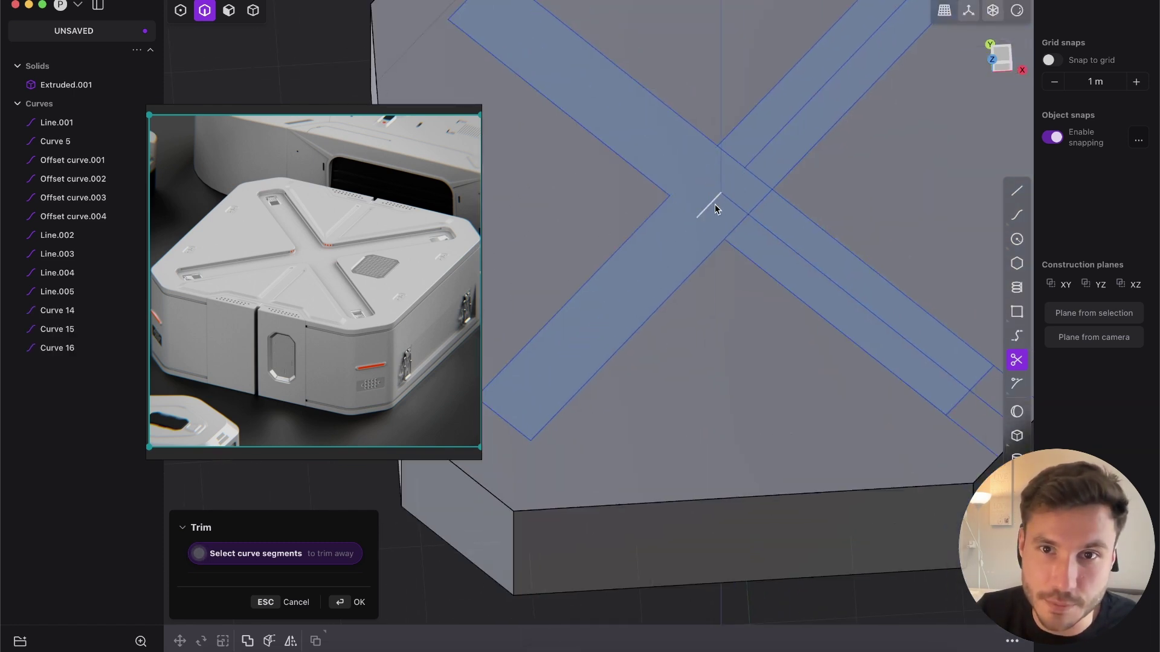
{"action": "left_click", "coordinate": [756, 231]}
{"action": "left_click", "coordinate": [752, 166]}
{"action": "left_click", "coordinate": [738, 173]}
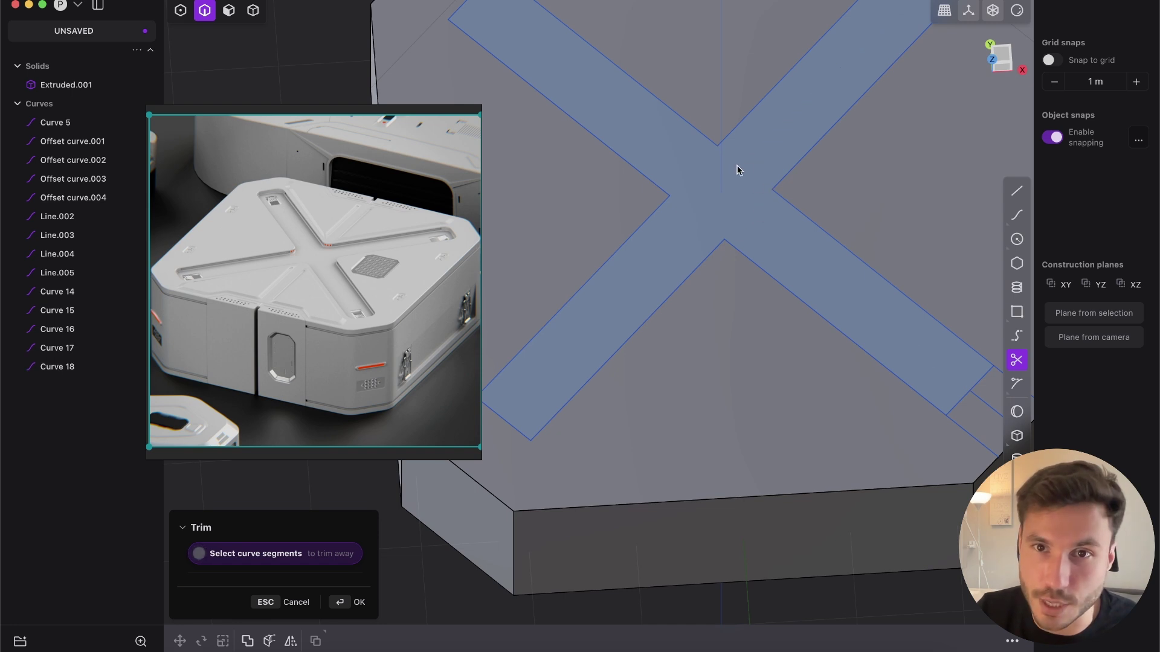
- Trim the curve ends overhanging the lower-right and upper-right arms of the cross
{"action": "middle_click_drag", "start_coordinate": [810, 240], "coordinate": [686, 208]}
{"action": "left_click", "coordinate": [825, 333]}
{"action": "left_click", "coordinate": [805, 361]}
{"action": "left_click", "coordinate": [783, 385]}
{"action": "middle_click_drag", "start_coordinate": [785, 163], "coordinate": [826, 395], "text": "shift"}
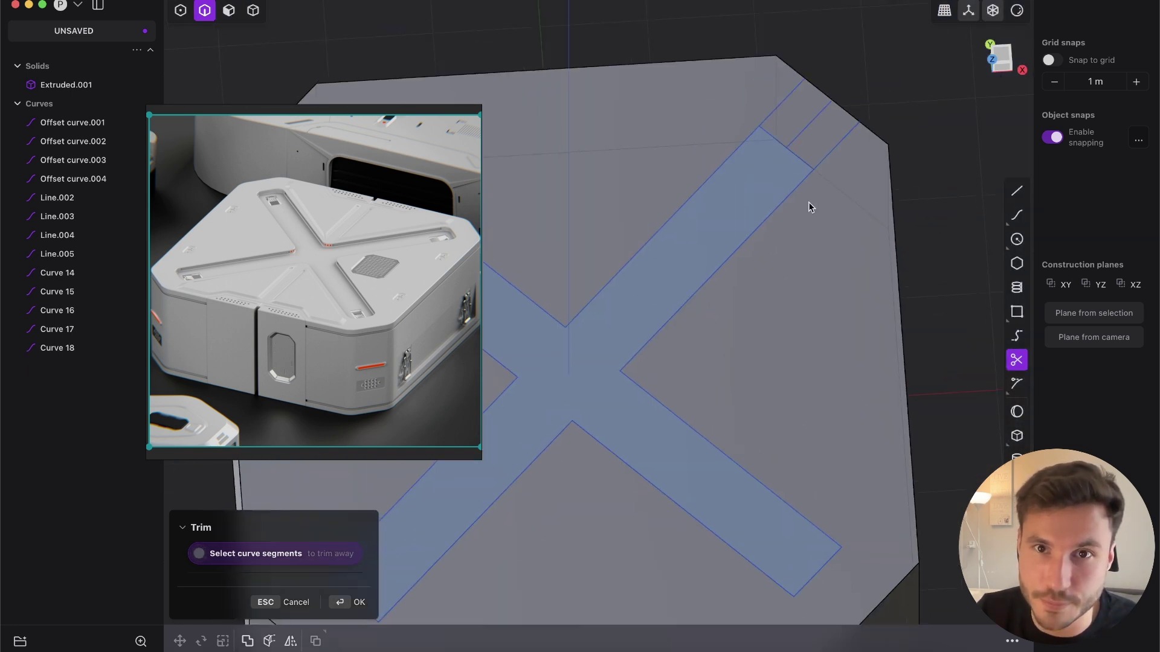
{"action": "key", "text": "Escape"}
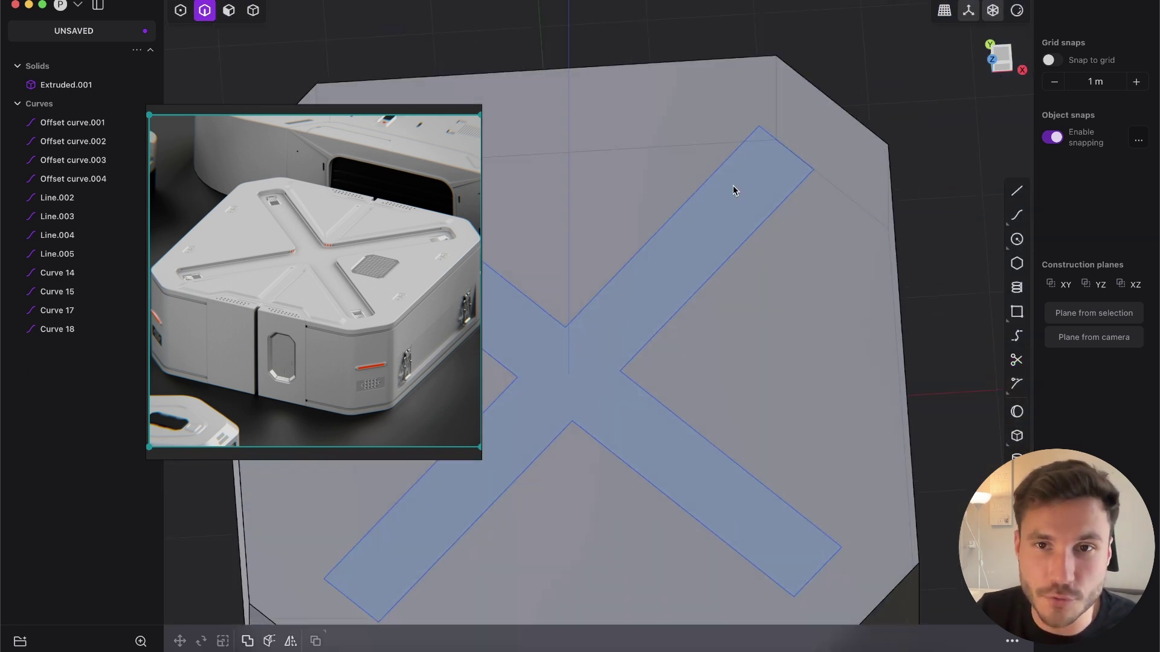
- Select the complete cross outline and join its segments into a single curve
{"action": "scroll", "coordinate": [733, 187], "scroll_direction": "down", "scroll_amount": 5}
{"action": "middle_click_drag", "start_coordinate": [733, 186], "coordinate": [641, 108], "text": "shift"}
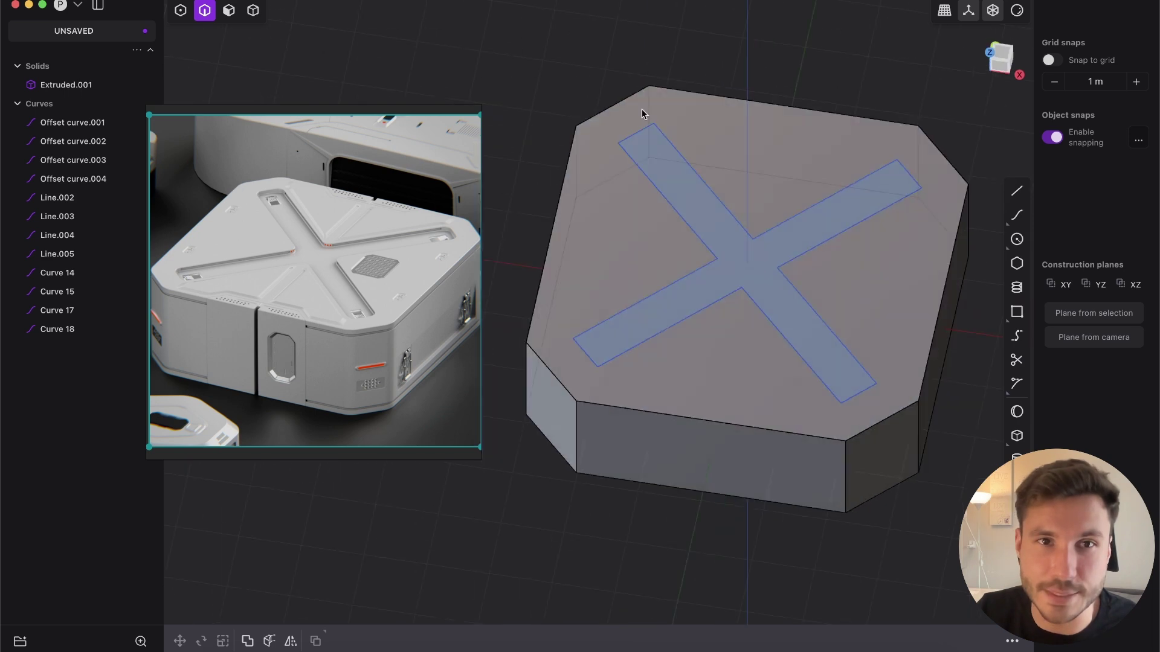
{"action": "left_click", "coordinate": [718, 194], "text": "alt"}
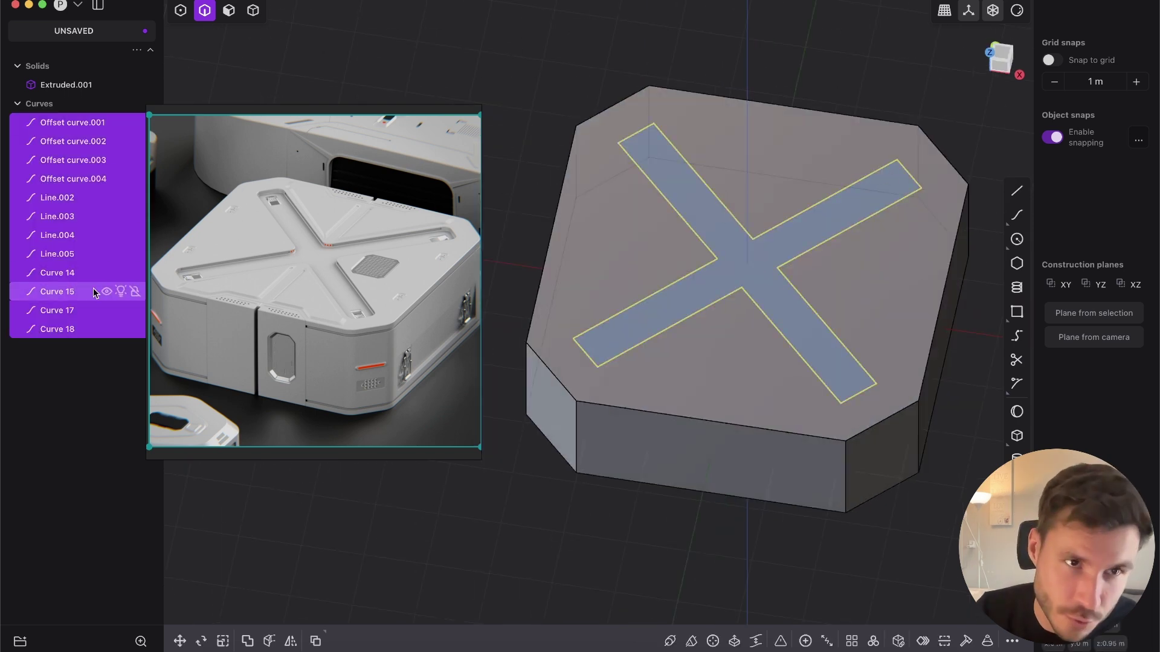
{"action": "key", "text": "j"}
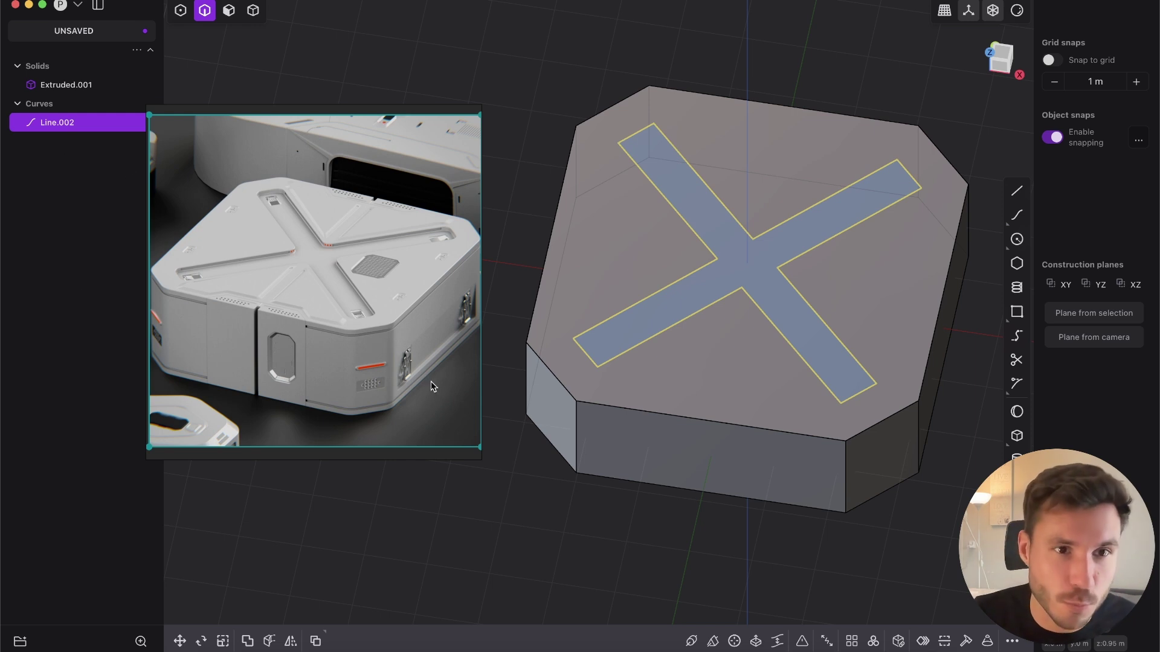
- Chamfer all corners of the joined cross outline with a small distance
{"action": "middle_click_drag", "start_coordinate": [626, 345], "coordinate": [625, 350], "text": "shift"}
{"action": "mouse_move", "coordinate": [638, 244]}
{"action": "middle_mouse_down"}
{"action": "mouse_move", "coordinate": [665, 242]}
{"action": "mouse_move", "coordinate": [647, 234]}
{"action": "middle_mouse_up"}
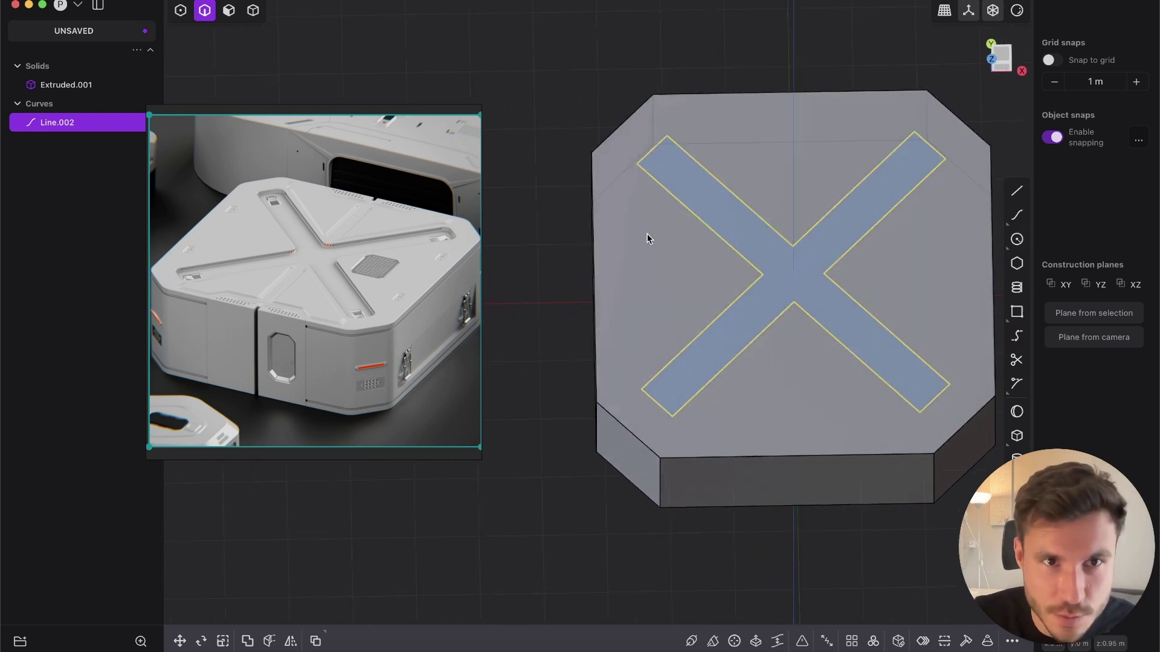
{"action": "scroll", "coordinate": [647, 233], "scroll_direction": "up", "scroll_amount": 4}
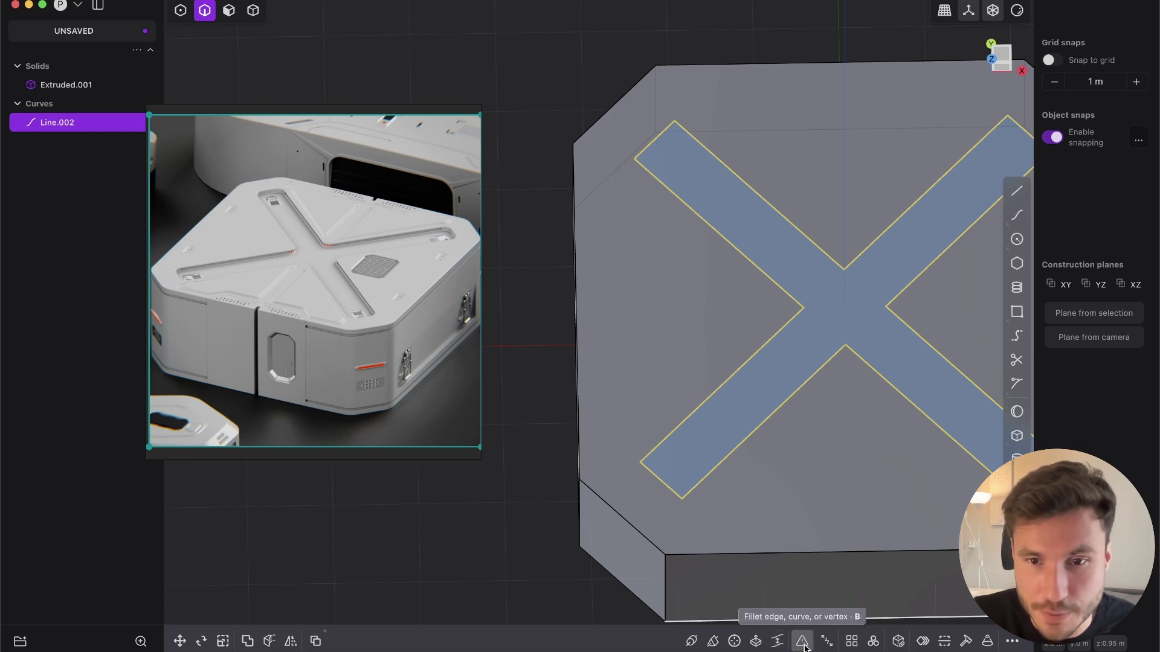
{"action": "key", "text": "b"}
{"action": "left_click_drag", "start_coordinate": [848, 309], "coordinate": [834, 298]}
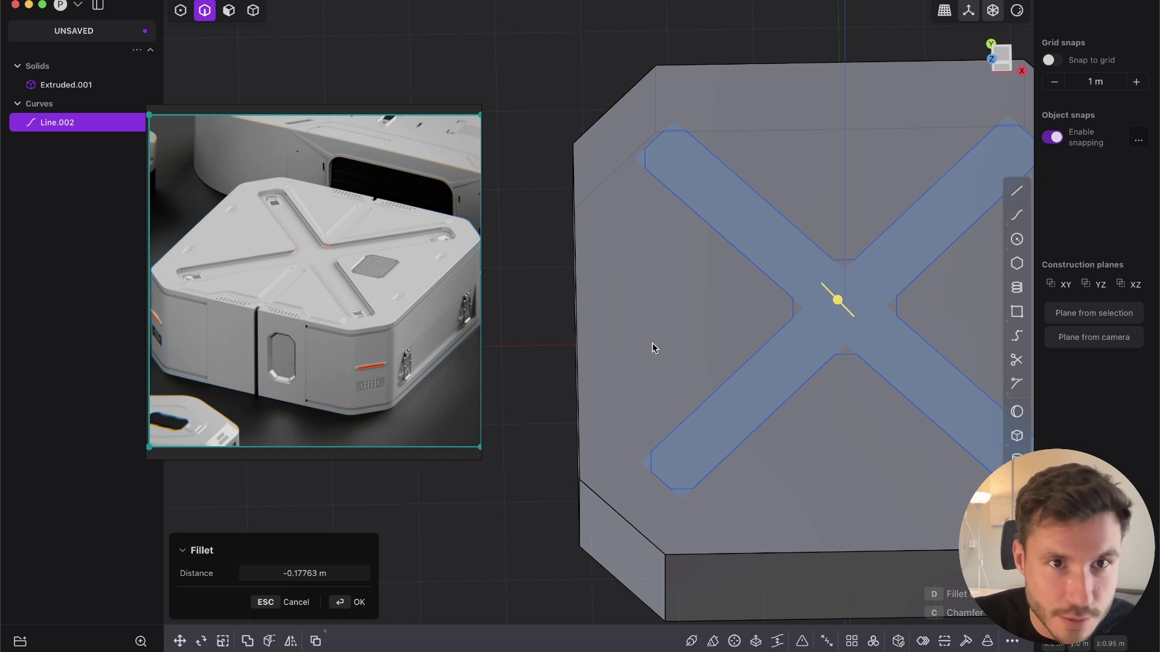
{"action": "left_click_drag", "start_coordinate": [843, 309], "coordinate": [841, 304]}
{"action": "key", "text": "Return"}
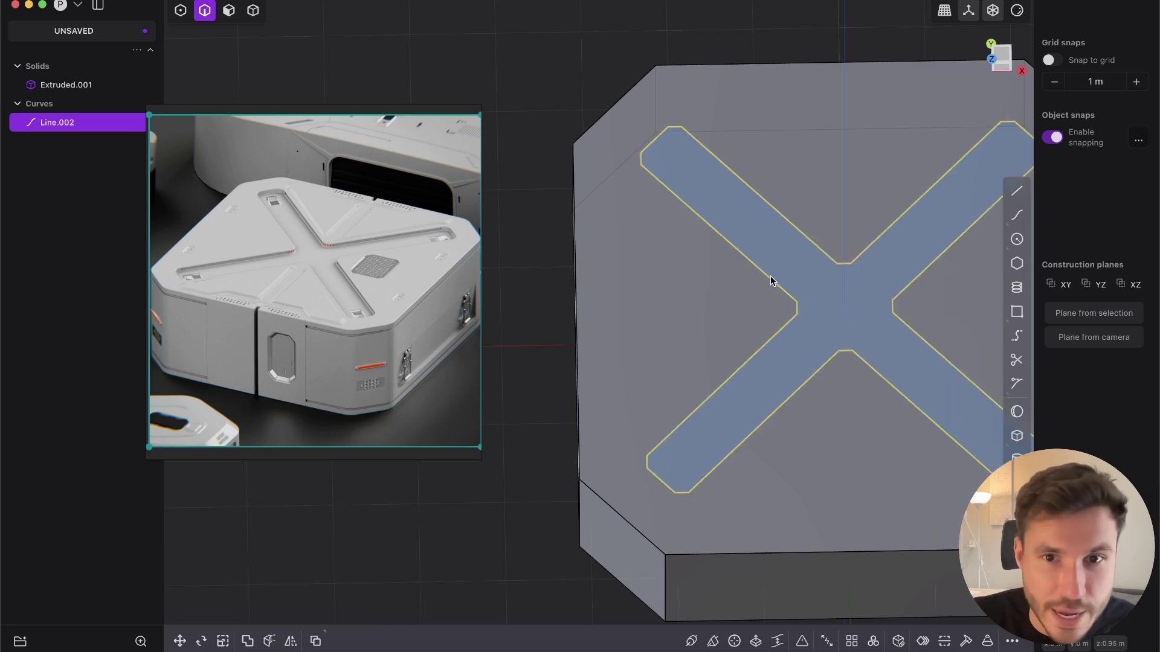
- Fillet the chamfered corners of the cross outline so its arm ends and inner corners are rounded
{"action": "scroll", "coordinate": [770, 263], "scroll_direction": "up", "scroll_amount": 10}
{"action": "key", "text": "b"}
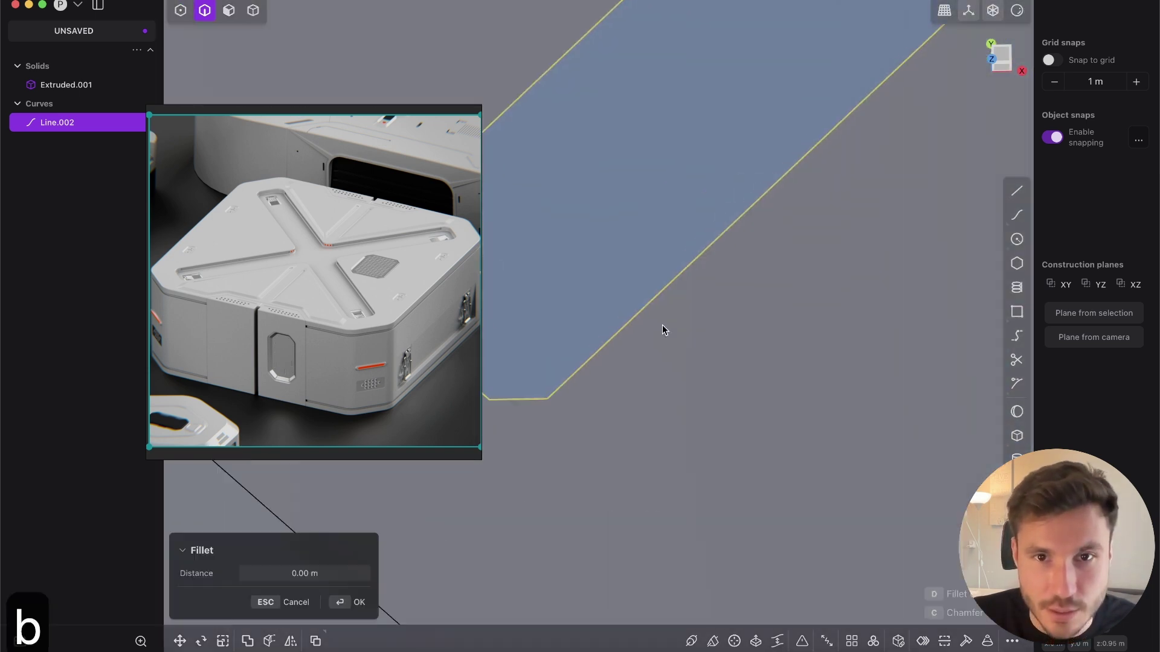
{"action": "scroll", "coordinate": [724, 271], "scroll_direction": "down", "scroll_amount": 5}
{"action": "scroll", "coordinate": [804, 218], "scroll_direction": "up", "scroll_amount": 1}
{"action": "left_click_drag", "start_coordinate": [796, 221], "coordinate": [789, 216]}
{"action": "left_click", "coordinate": [779, 221]}
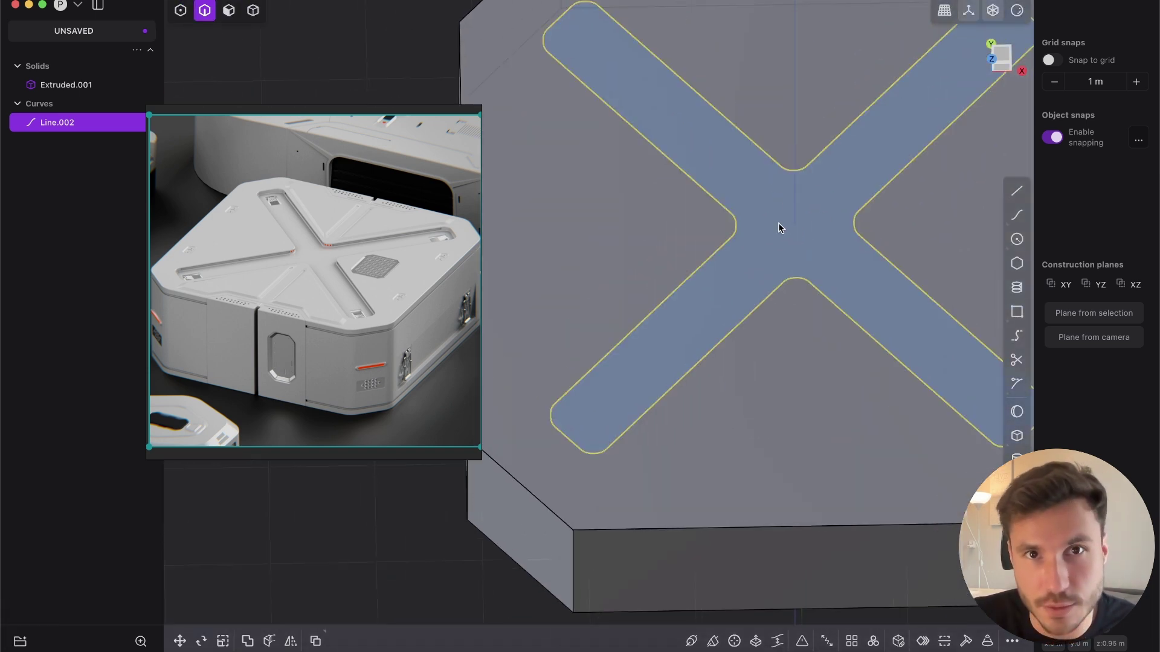
- Inspect the rounded cross outline's points in point selection mode and clear the selection
{"action": "key", "text": "2"}
{"action": "key", "text": "1"}
{"action": "scroll", "coordinate": [725, 157], "scroll_direction": "down", "scroll_amount": 5}
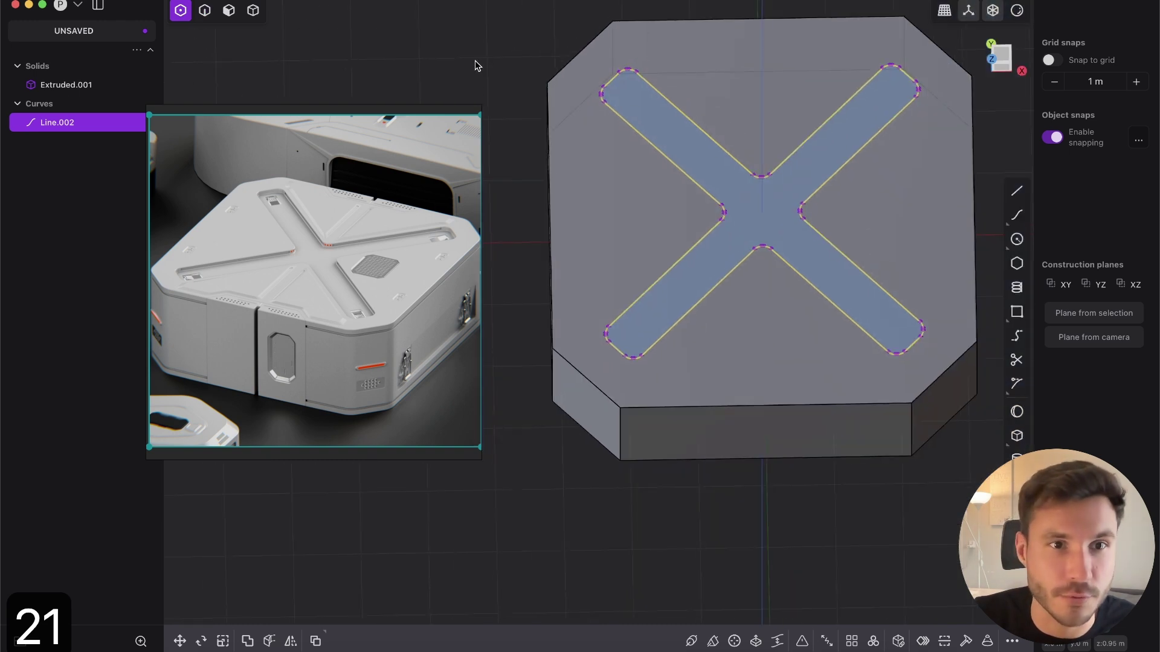
{"action": "left_click", "coordinate": [475, 62]}
{"action": "mouse_move", "coordinate": [654, 218]}
{"action": "middle_mouse_down"}
{"action": "mouse_move", "coordinate": [658, 186]}
{"action": "mouse_move", "coordinate": [634, 229]}
{"action": "middle_mouse_up"}
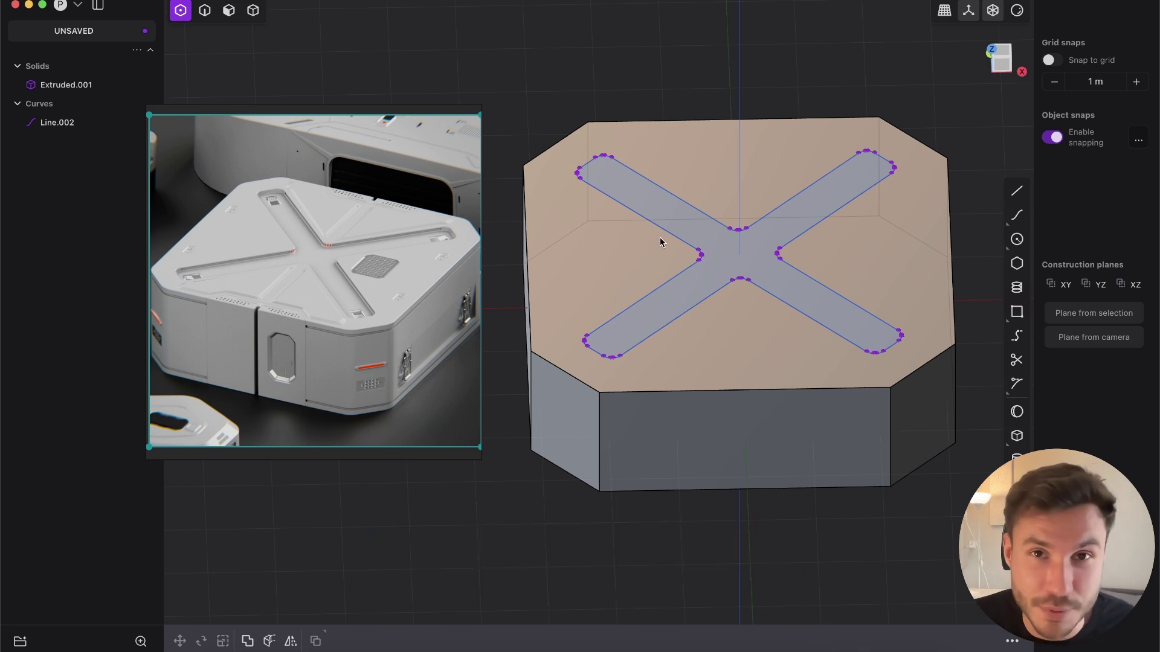
- Select the X-shaped region in face selection mode and extrude it about 0.14 m down into the solid
{"action": "key", "text": "3"}
{"action": "middle_click_drag", "start_coordinate": [703, 249], "coordinate": [737, 251]}
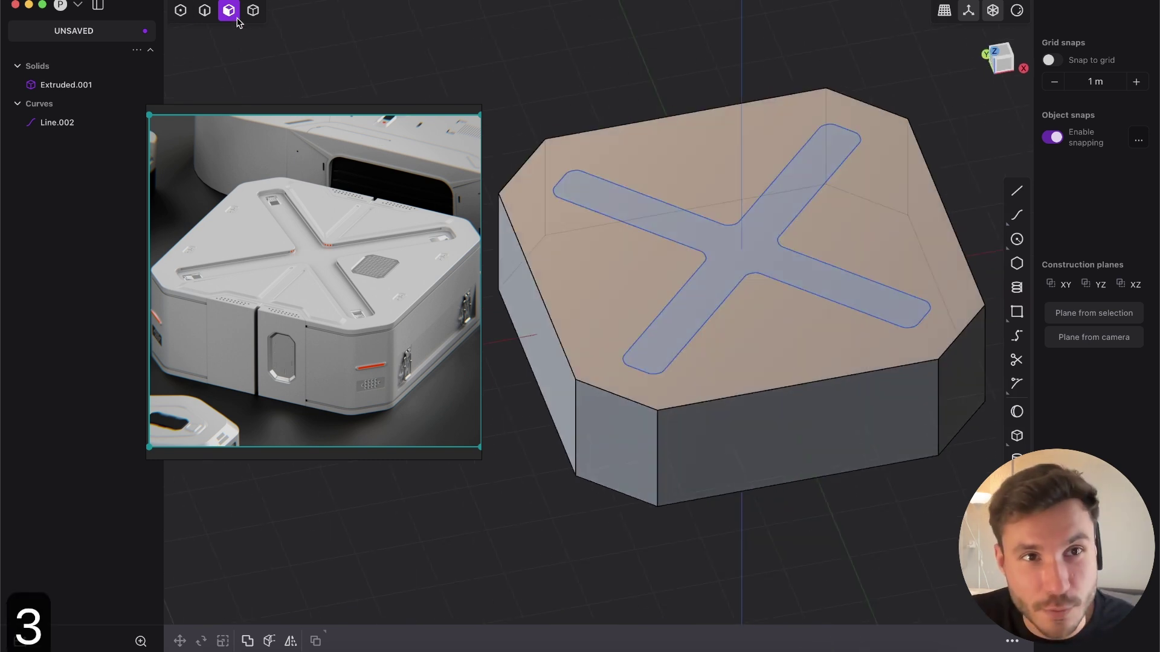
{"action": "left_click", "coordinate": [745, 271]}
{"action": "key", "text": "e"}
{"action": "scroll", "coordinate": [747, 229], "scroll_direction": "up", "scroll_amount": 5}
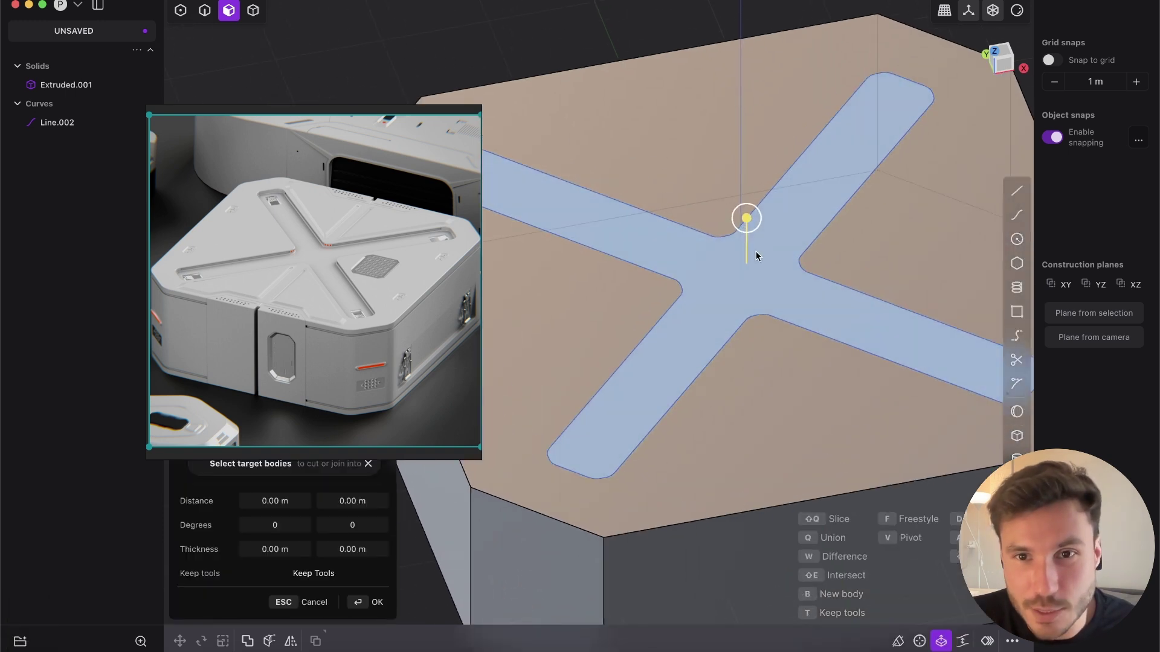
{"action": "left_click_drag", "start_coordinate": [748, 216], "coordinate": [751, 228]}
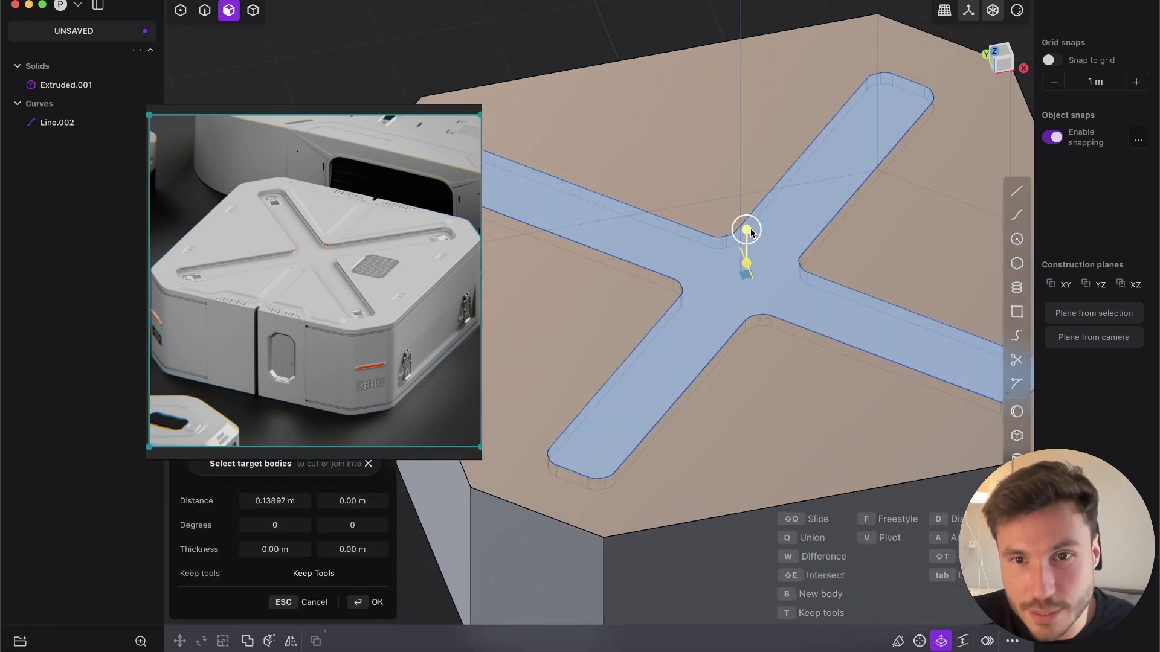
{"action": "mouse_move", "coordinate": [769, 338]}
{"action": "middle_mouse_down"}
{"action": "mouse_move", "coordinate": [734, 296]}
{"action": "mouse_move", "coordinate": [763, 339]}
{"action": "middle_mouse_up"}
{"action": "scroll", "coordinate": [755, 339], "scroll_direction": "up", "scroll_amount": 3}
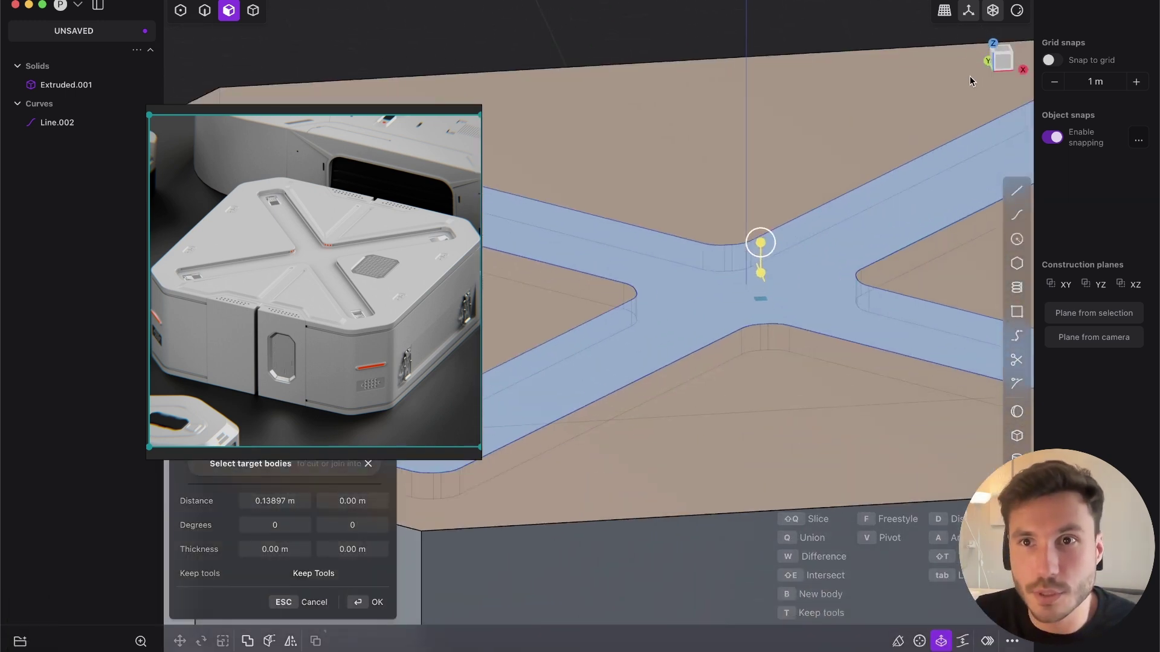
{"action": "left_click", "coordinate": [969, 15]}
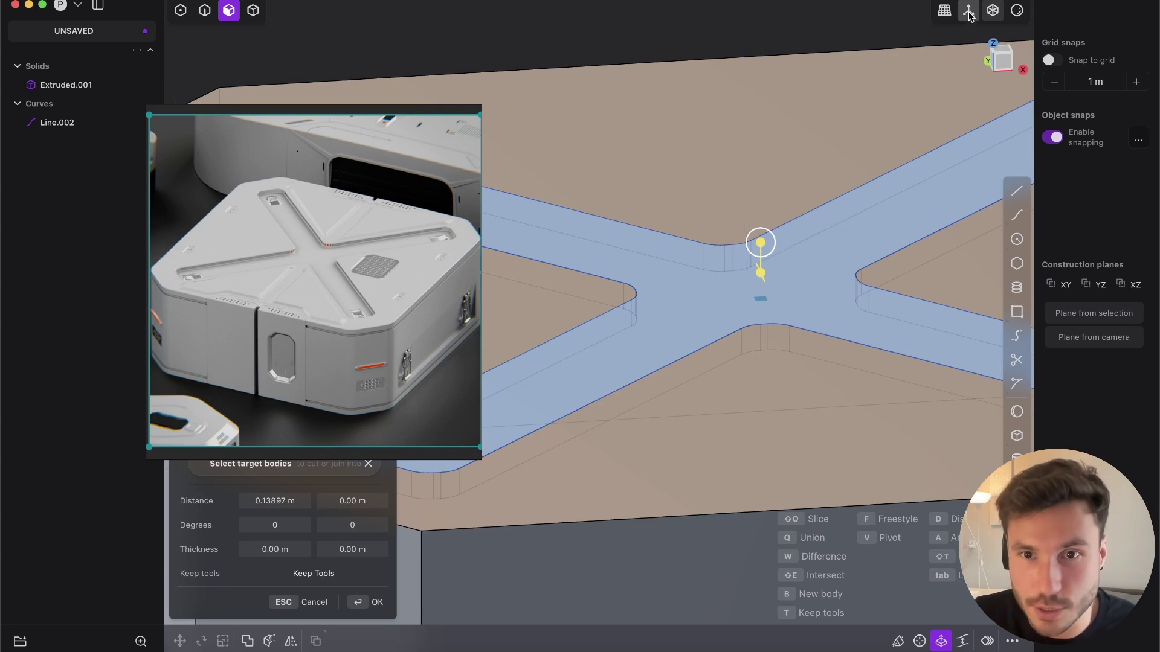
{"action": "left_click", "coordinate": [969, 13]}
{"action": "left_click", "coordinate": [969, 13]}
{"action": "left_click", "coordinate": [969, 13]}
{"action": "left_click", "coordinate": [991, 13]}
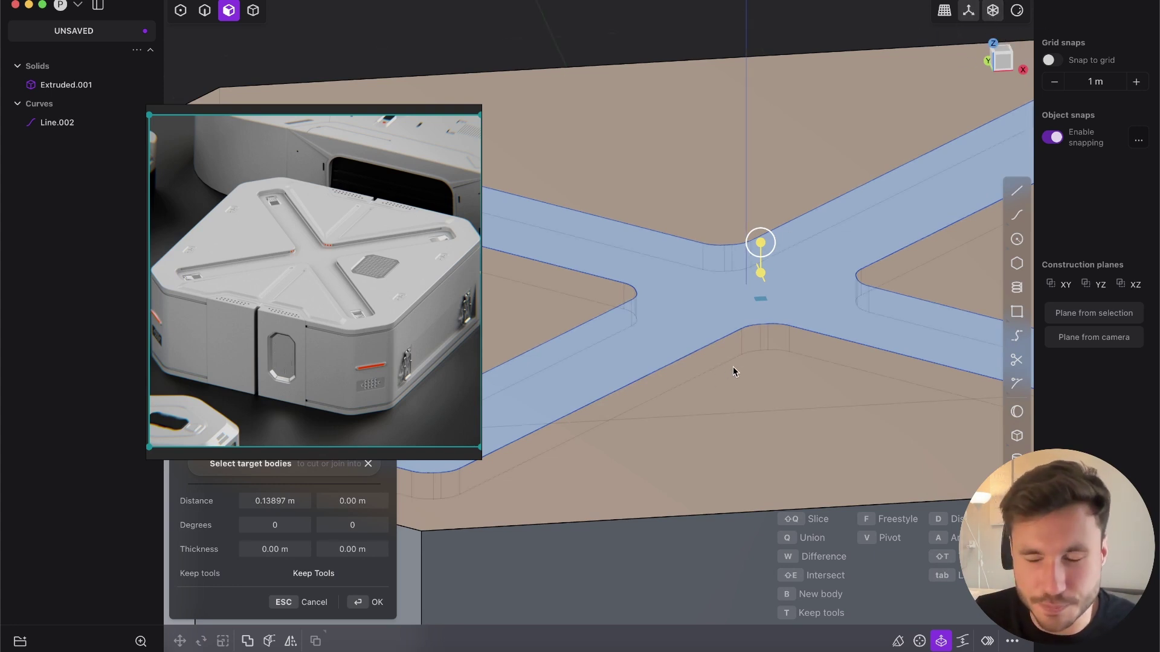
- Move the reference image up clear of the Extrude settings and try the Union operation on the extrusion
{"action": "scroll", "coordinate": [767, 312], "scroll_direction": "down", "scroll_amount": 3}
{"action": "scroll", "coordinate": [748, 378], "scroll_direction": "down", "scroll_amount": 3}
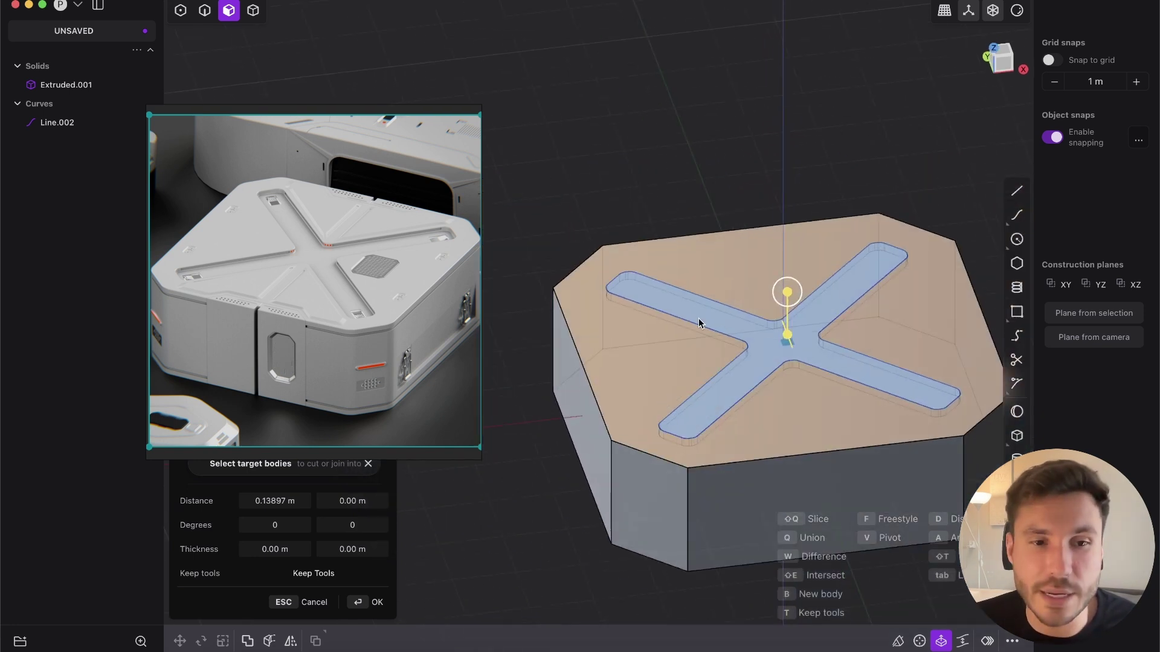
{"action": "left_click_drag", "start_coordinate": [377, 371], "coordinate": [384, 306]}
{"action": "scroll", "coordinate": [722, 346], "scroll_direction": "up", "scroll_amount": 5}
{"action": "key", "text": "q"}
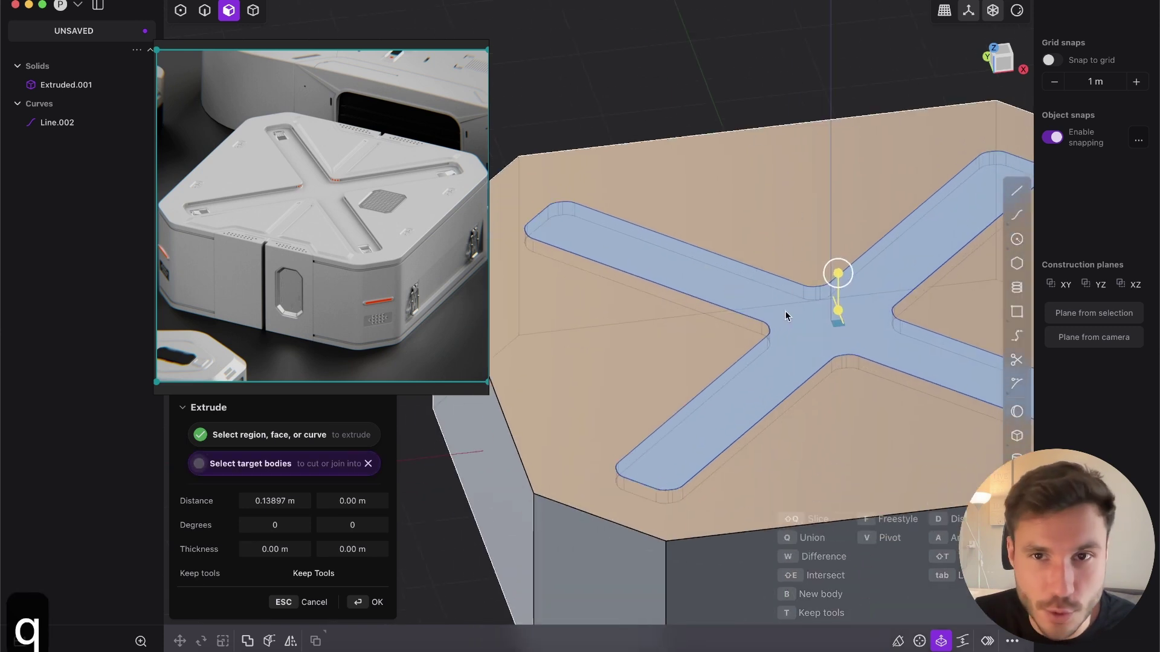
- Switch the extrusion to Difference and cut the X-shaped groove into the top of the crate
{"action": "scroll", "coordinate": [749, 133], "scroll_direction": "down", "scroll_amount": 2}
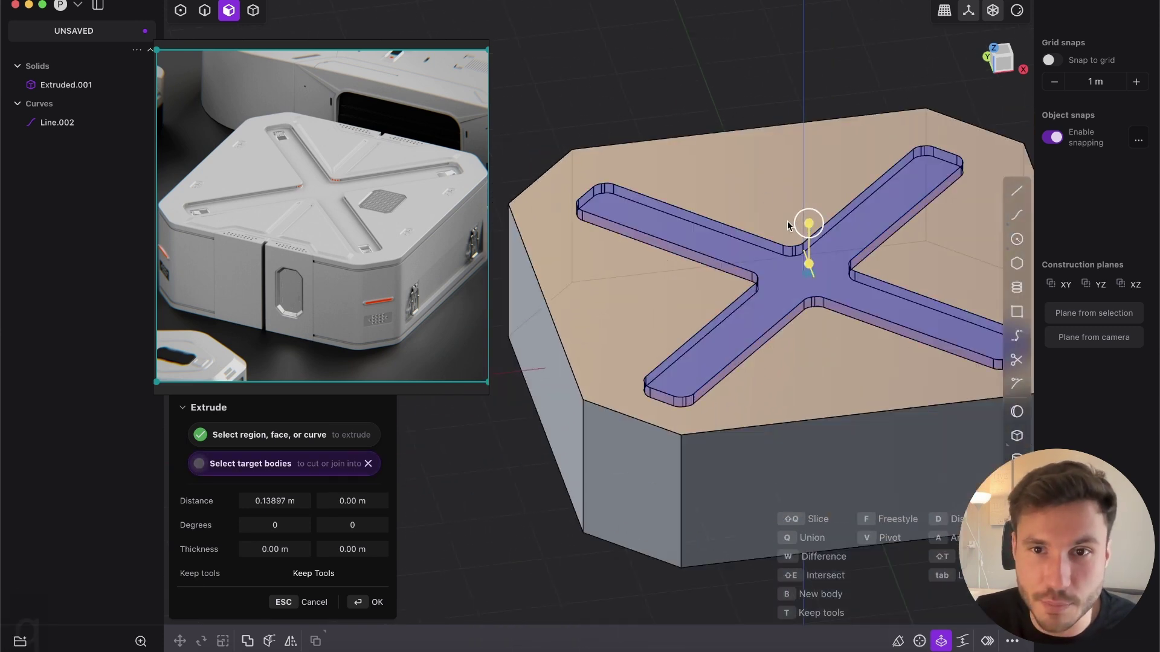
{"action": "scroll", "coordinate": [762, 277], "scroll_direction": "up", "scroll_amount": 4}
{"action": "scroll", "coordinate": [755, 266], "scroll_direction": "down", "scroll_amount": 3}
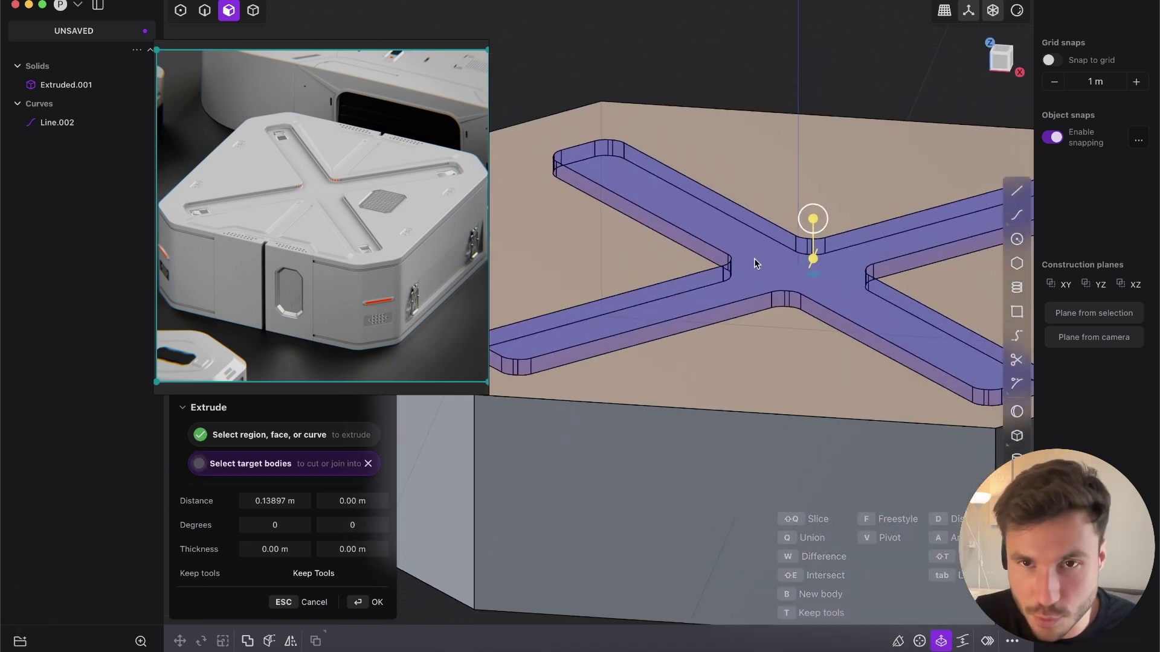
{"action": "scroll", "coordinate": [719, 227], "scroll_direction": "up", "scroll_amount": 2}
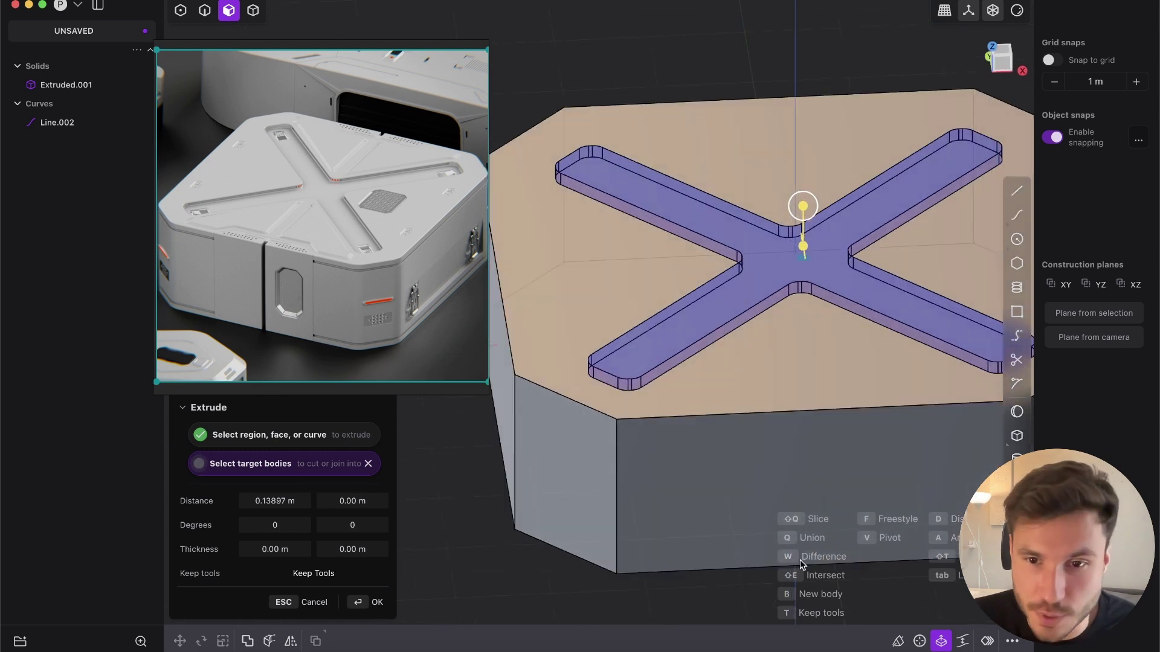
{"action": "key", "text": "w"}
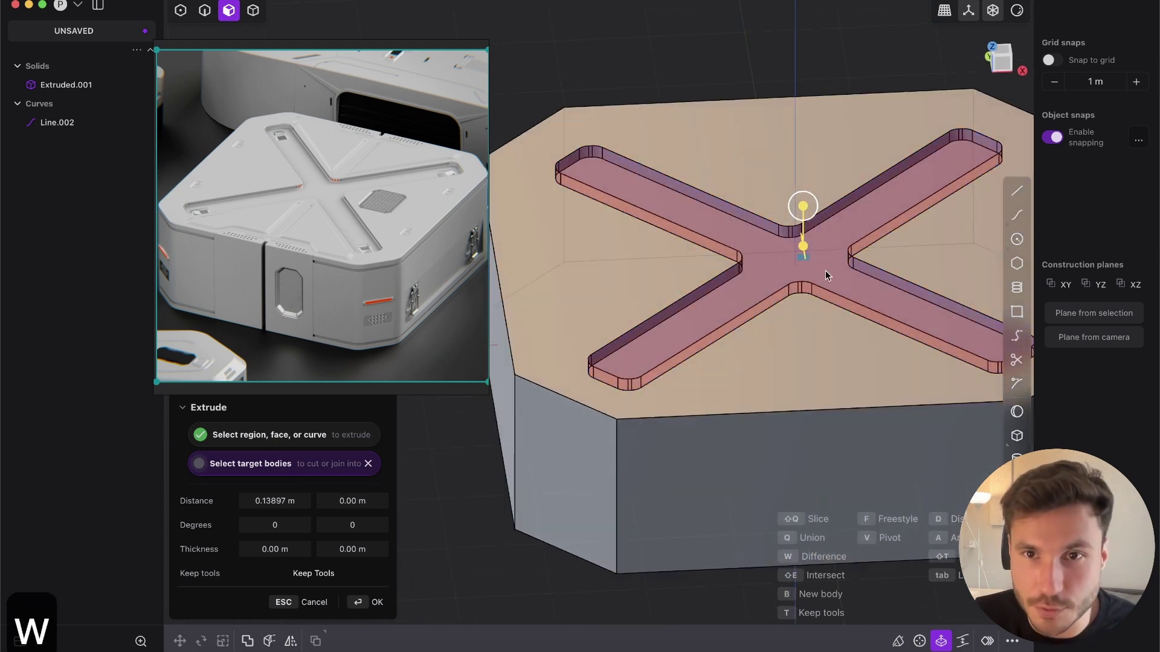
{"action": "key", "text": "Return"}
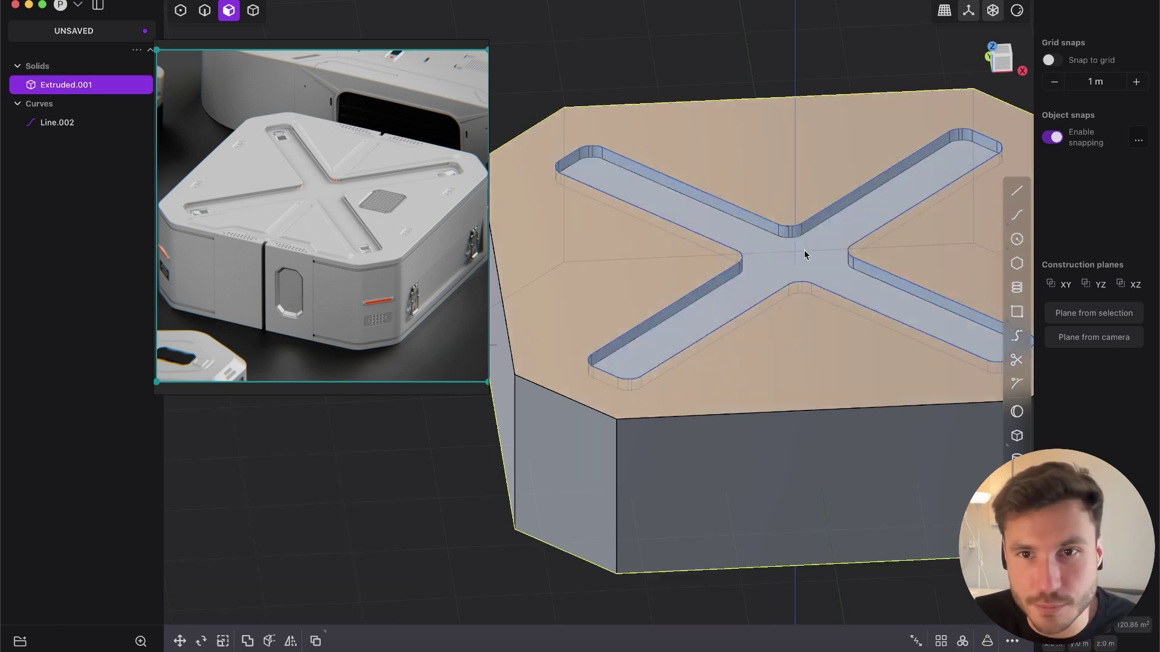
- Select the X-shaped outline curve in edge selection mode and hide it
{"action": "key", "text": "2"}
{"action": "left_click", "coordinate": [839, 241]}
{"action": "key", "text": "h"}
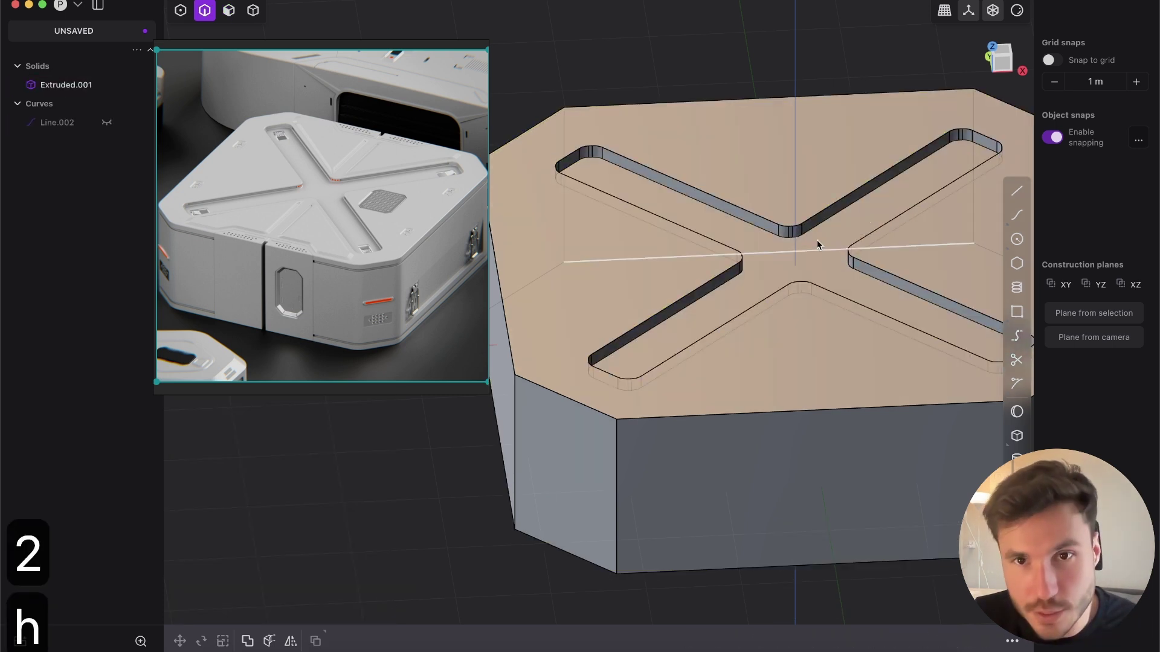
{"action": "mouse_move", "coordinate": [817, 243]}
{"action": "middle_mouse_down"}
{"action": "mouse_move", "coordinate": [665, 235]}
{"action": "mouse_move", "coordinate": [716, 202]}
{"action": "middle_mouse_up"}
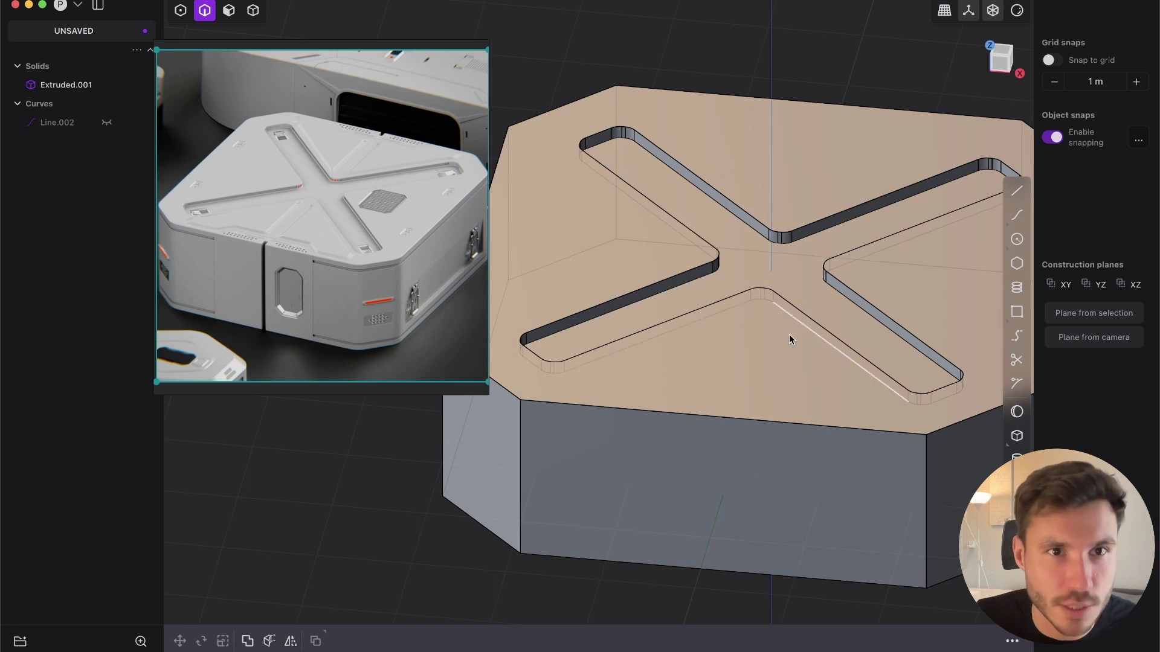
{"action": "middle_click_drag", "start_coordinate": [743, 407], "coordinate": [714, 303]}
{"action": "scroll", "coordinate": [710, 290], "scroll_direction": "down", "scroll_amount": 3}
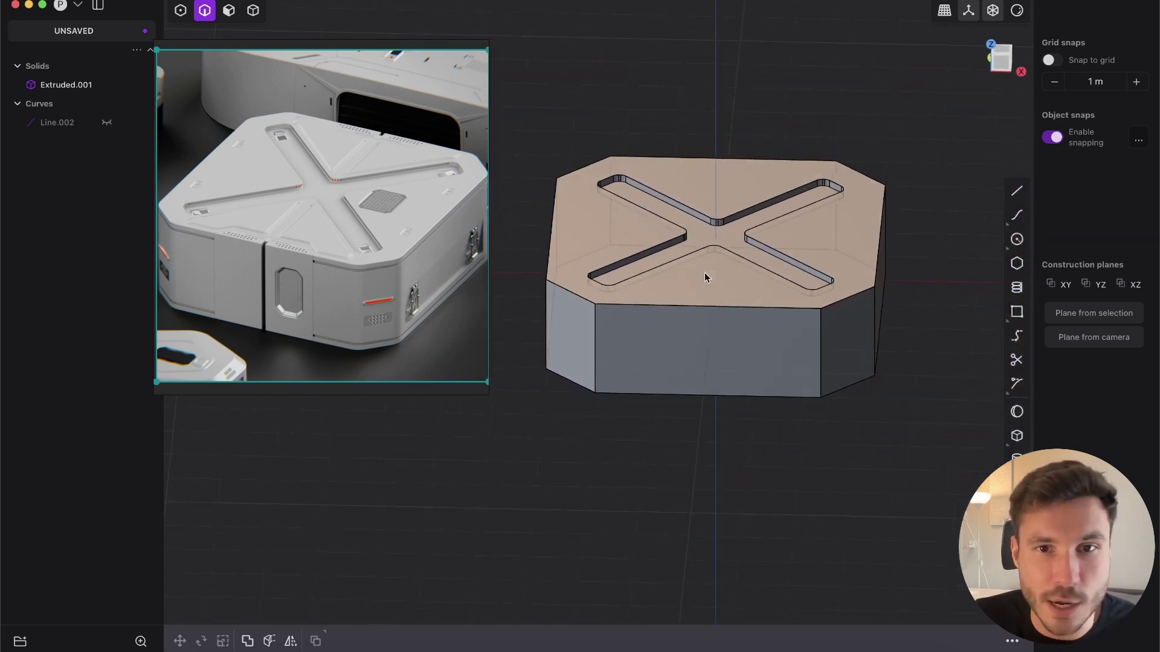
{"action": "scroll", "coordinate": [664, 314], "scroll_direction": "up", "scroll_amount": 3}
{"action": "key", "text": "2"}
{"action": "left_click", "coordinate": [595, 345]}
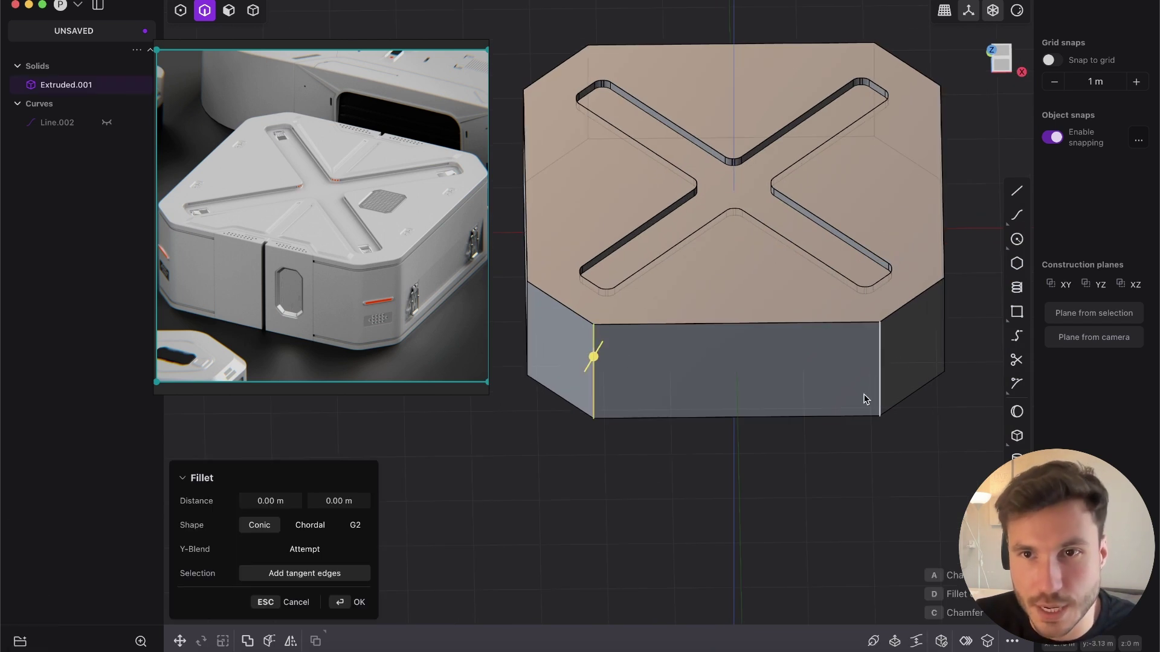
{"action": "middle_click_drag", "start_coordinate": [883, 354], "coordinate": [829, 341]}
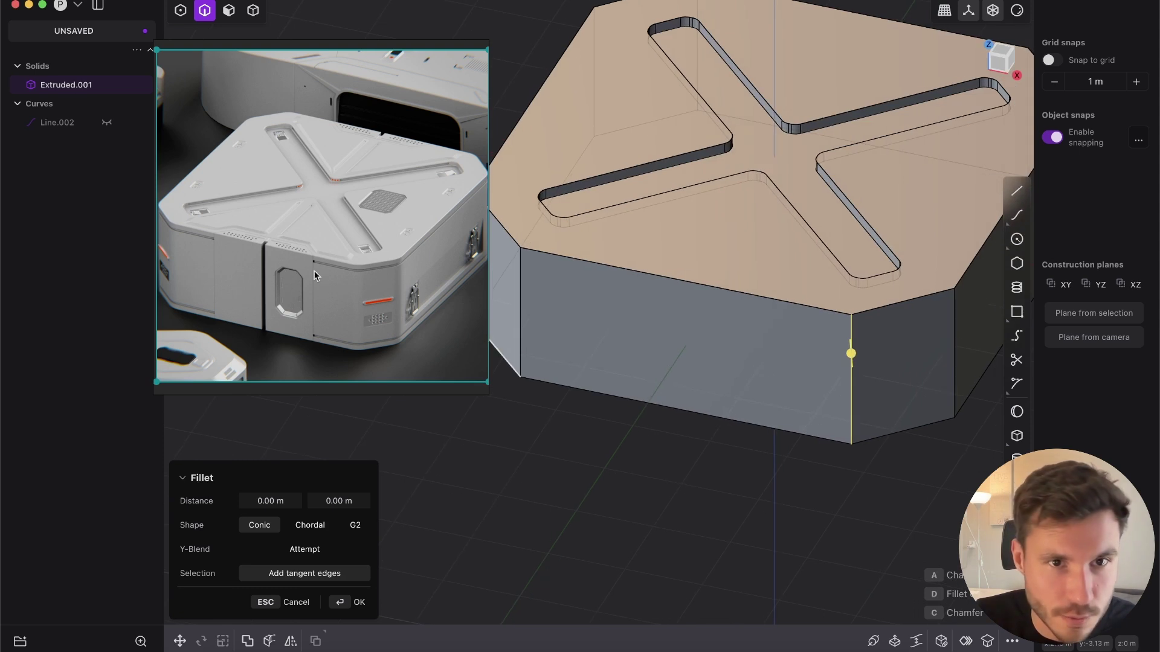
{"action": "scroll", "coordinate": [626, 333], "scroll_direction": "down", "scroll_amount": 3}
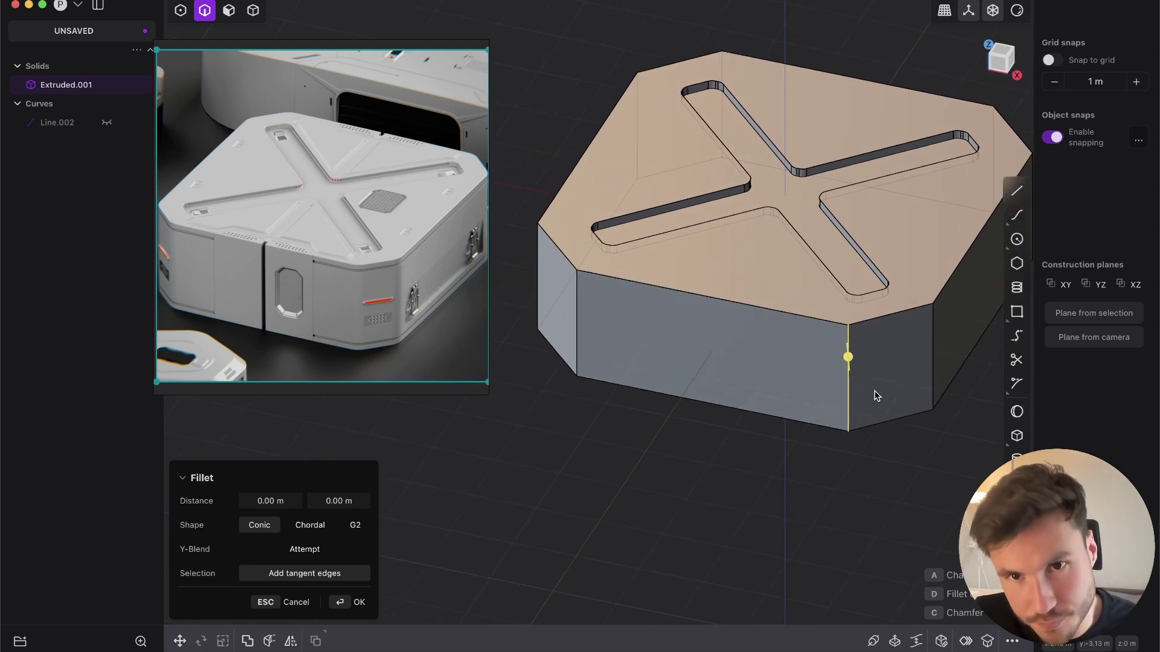
{"action": "left_click", "coordinate": [854, 401]}
{"action": "key", "text": "Escape"}
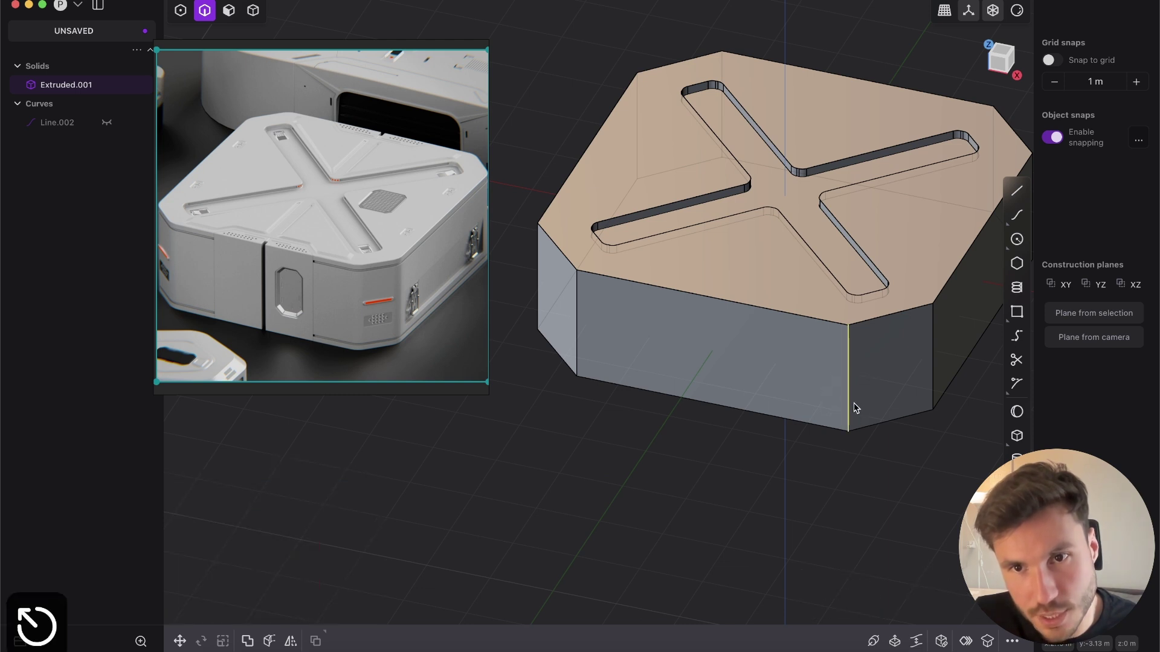
{"action": "double_click", "coordinate": [847, 373]}
{"action": "middle_click_drag", "start_coordinate": [748, 344], "coordinate": [779, 337]}
{"action": "key", "text": "Escape"}
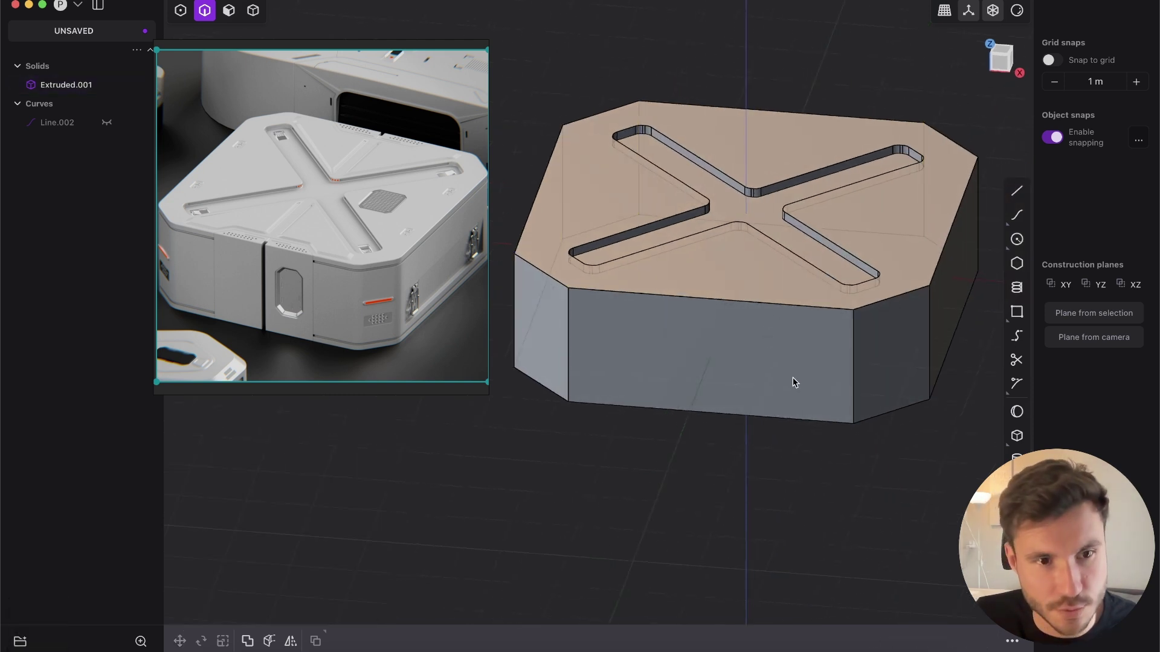
- Select all eight vertical corner edges of the crate and fillet them with a small radius
{"action": "left_click", "coordinate": [855, 358], "text": "alt"}
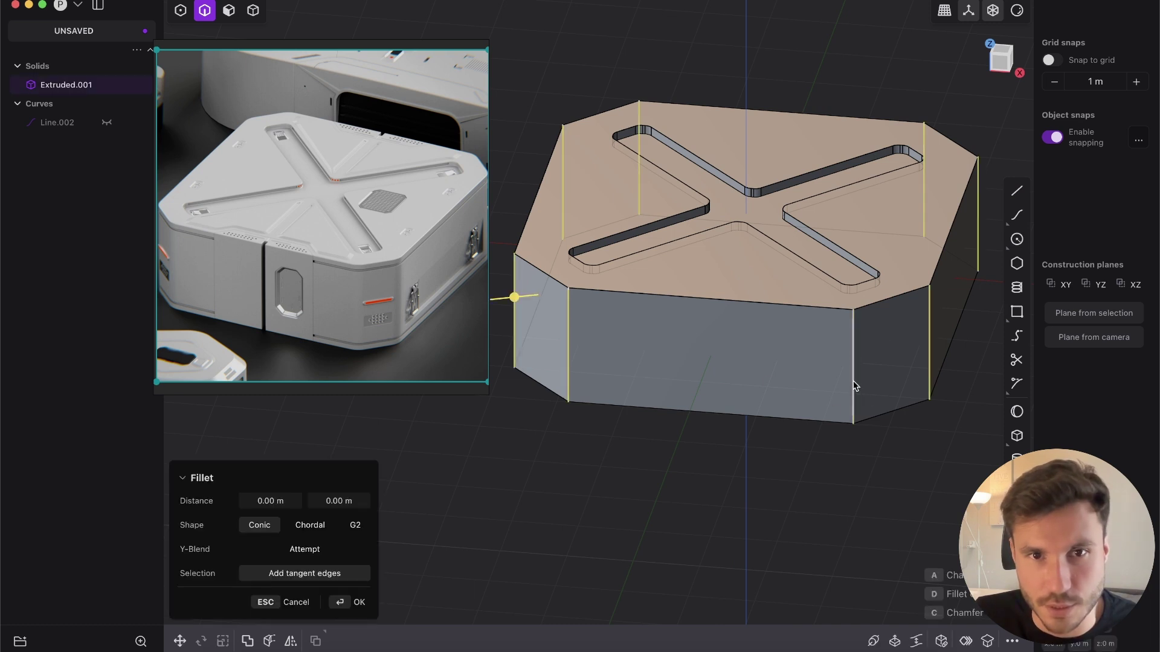
{"action": "left_click_drag", "start_coordinate": [515, 301], "coordinate": [501, 303]}
{"action": "middle_click_drag", "start_coordinate": [841, 299], "coordinate": [810, 298]}
{"action": "key", "text": "Return"}
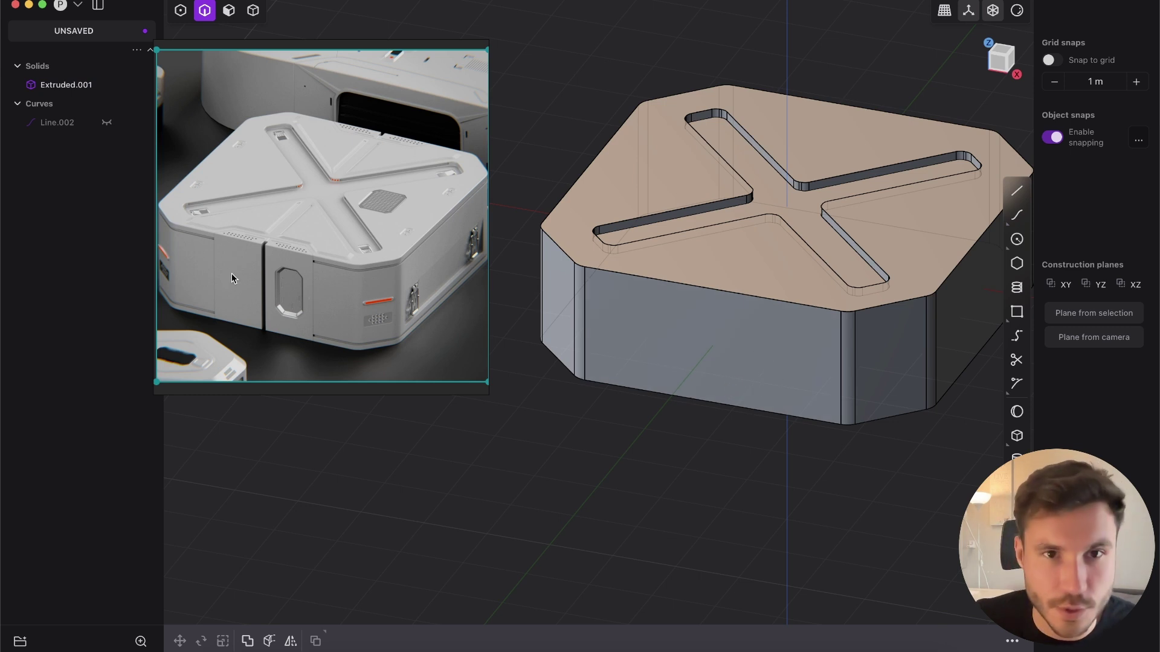
- In top view, draw a polyline near the crate's front edge: a straight segment from the centre line, plus a diagonal about 0.63 m long crossing the edge
{"action": "scroll", "coordinate": [231, 278], "scroll_direction": "up", "scroll_amount": 10}
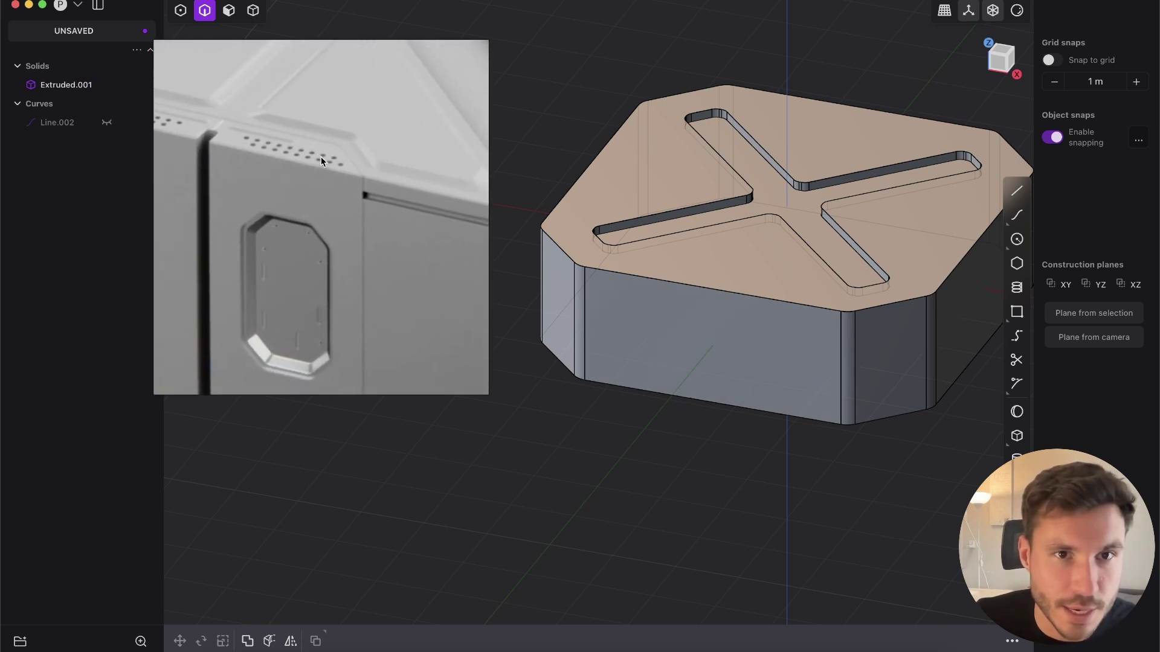
{"action": "middle_click_drag", "start_coordinate": [212, 129], "coordinate": [411, 160]}
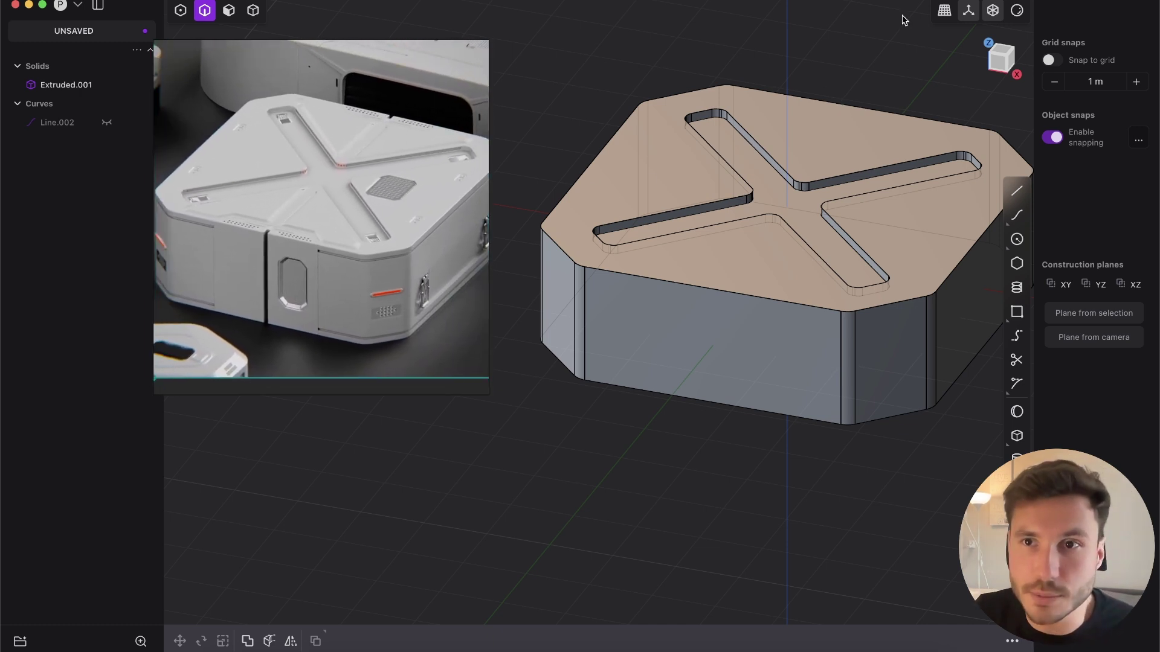
{"action": "left_click", "coordinate": [1002, 52]}
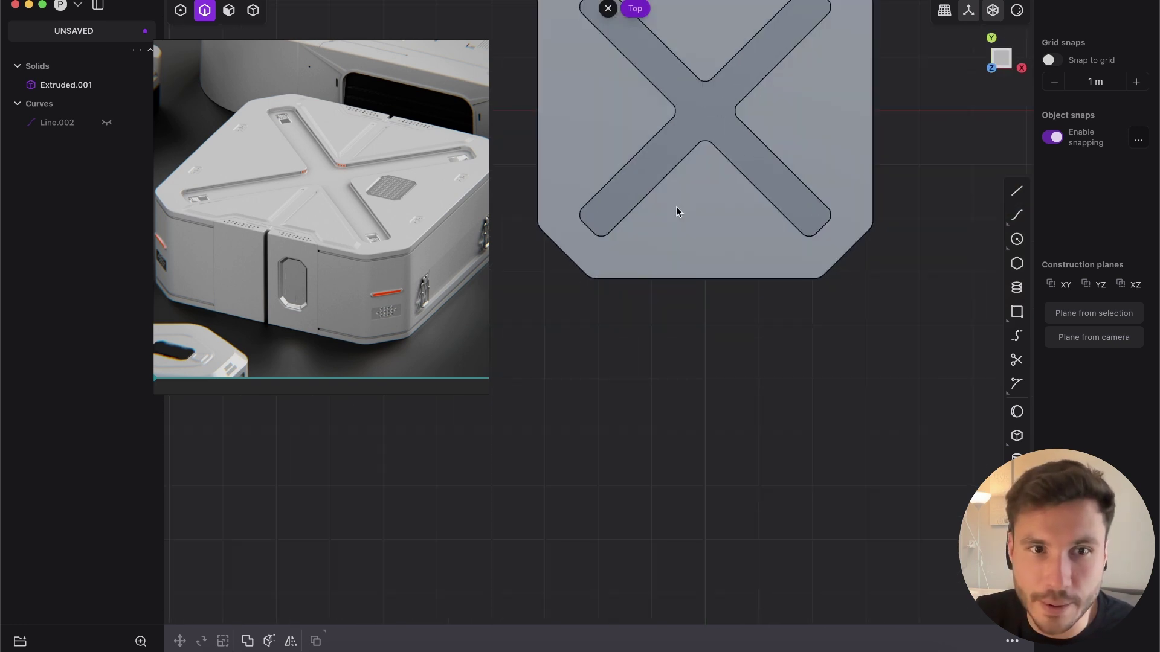
{"action": "scroll", "coordinate": [677, 212], "scroll_direction": "up", "scroll_amount": 8}
{"action": "key", "text": "shift+a"}
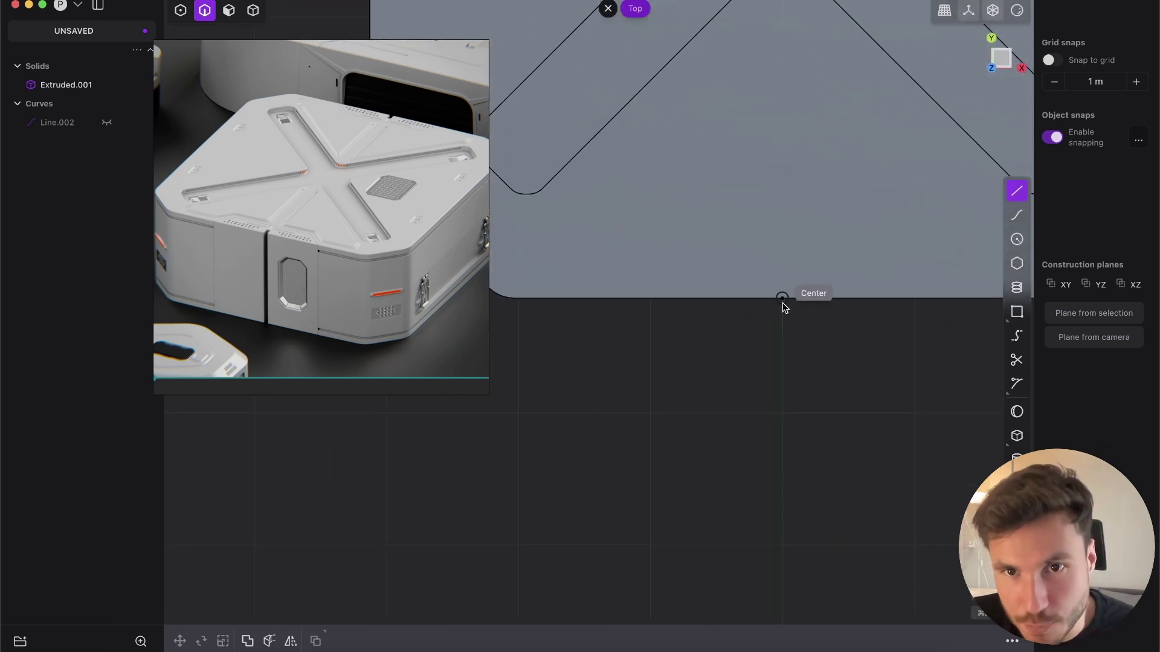
{"action": "left_click", "coordinate": [782, 298]}
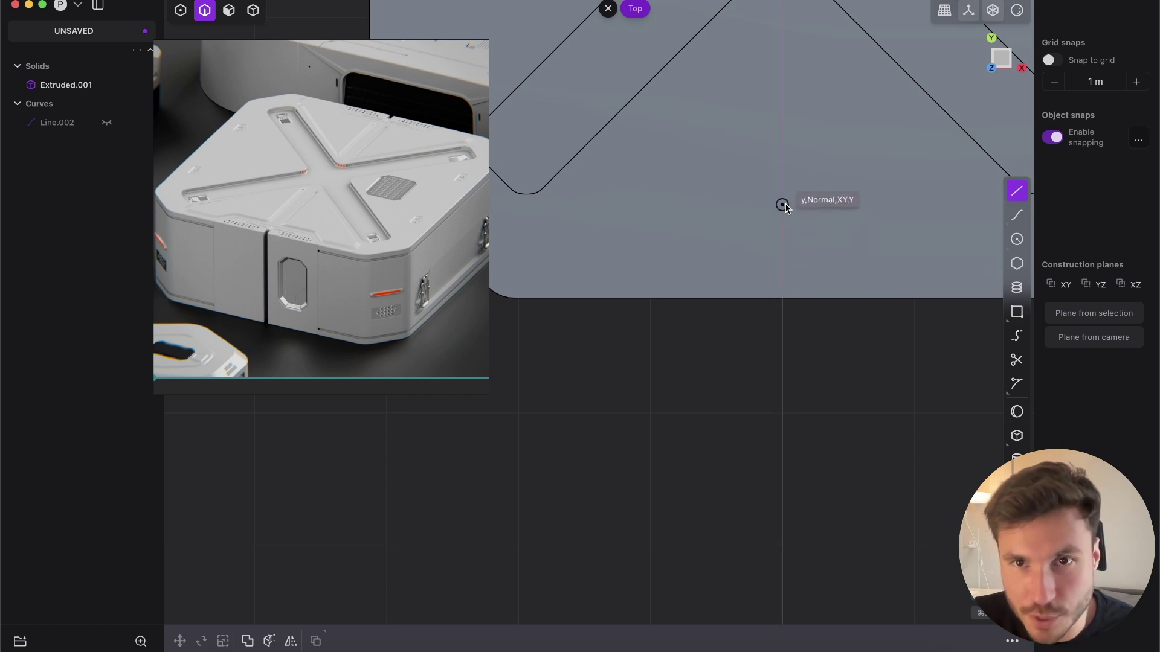
{"action": "left_click", "coordinate": [782, 272]}
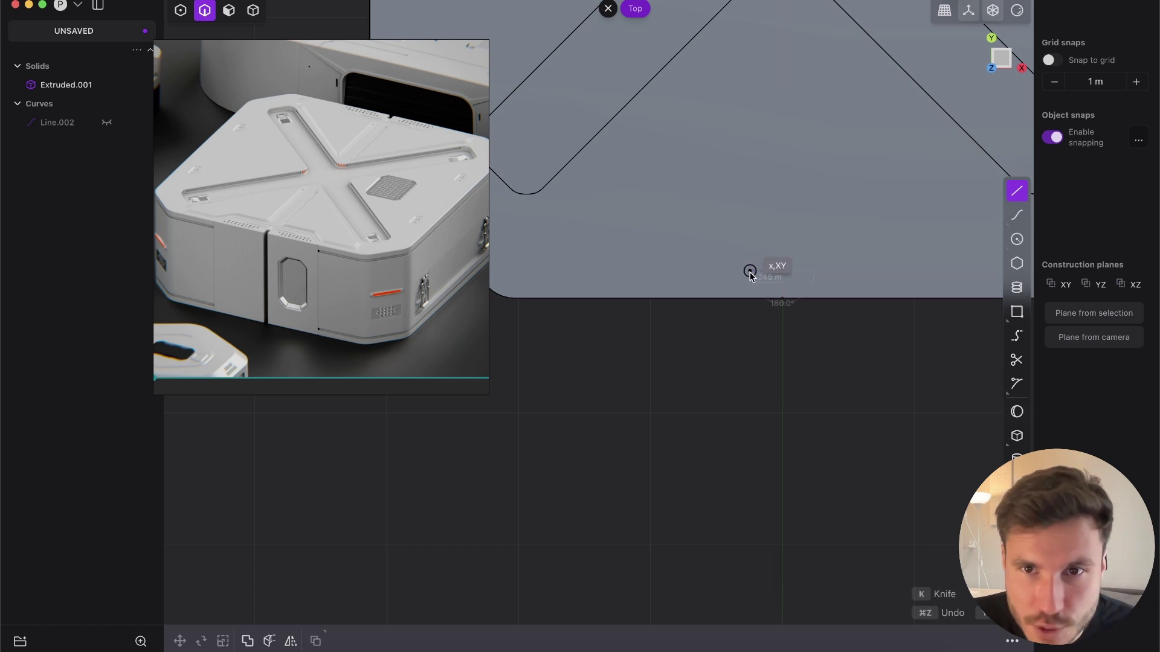
{"action": "left_click", "coordinate": [648, 271]}
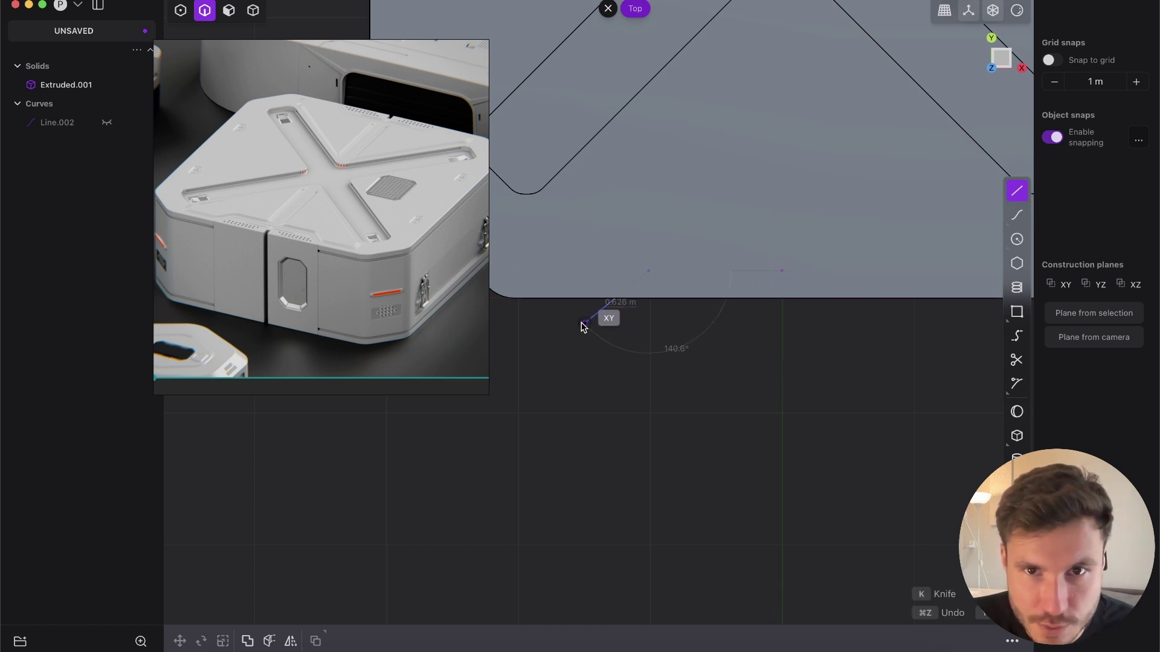
{"action": "left_click", "coordinate": [582, 328]}
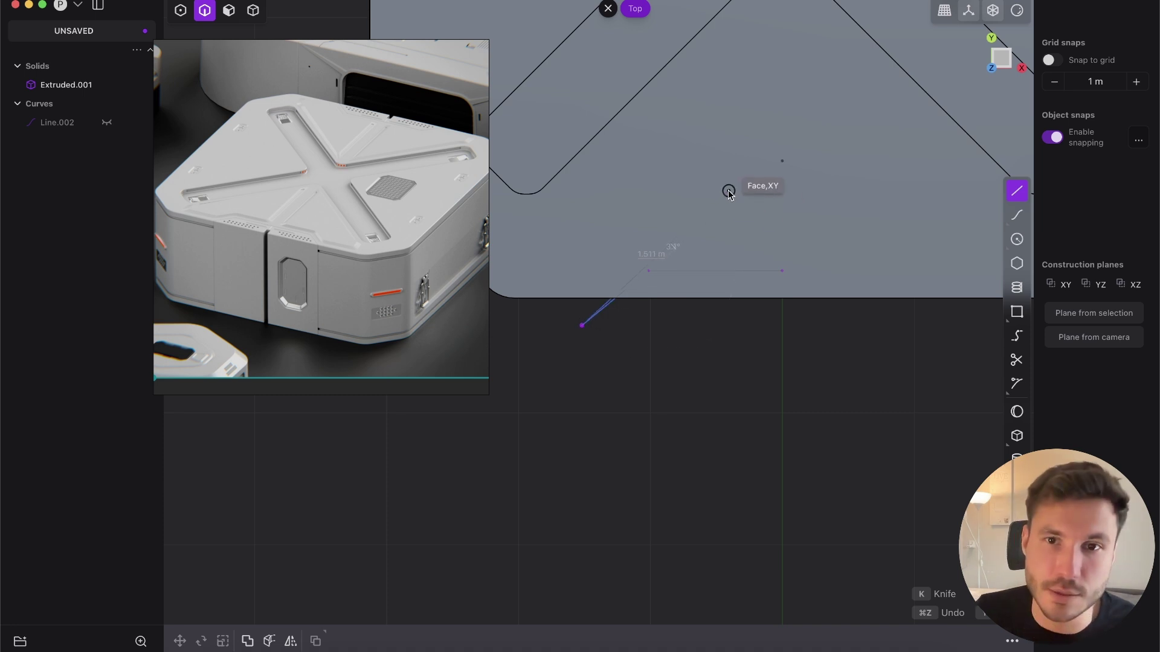
{"action": "key", "text": "Return"}
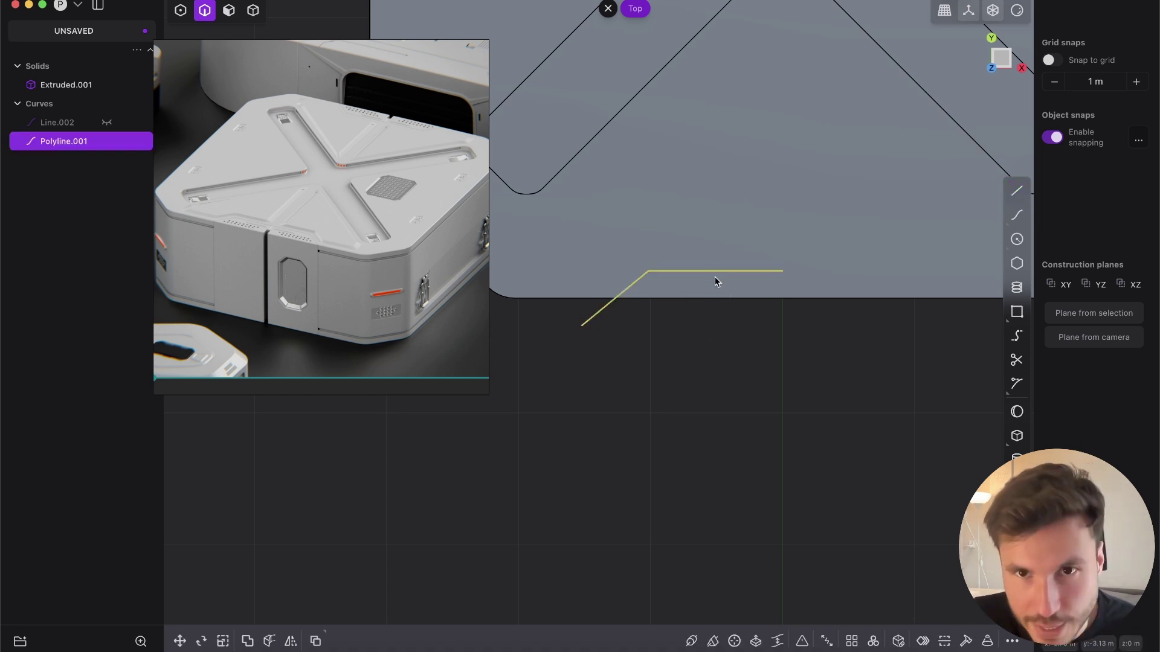
- Mirror the polyline along X across the crate's centre to complete the symmetrical outline
{"action": "key", "text": "alt+x"}
{"action": "scroll", "coordinate": [737, 266], "scroll_direction": "down", "scroll_amount": 6}
{"action": "middle_click_drag", "start_coordinate": [774, 181], "coordinate": [759, 255], "text": "shift"}
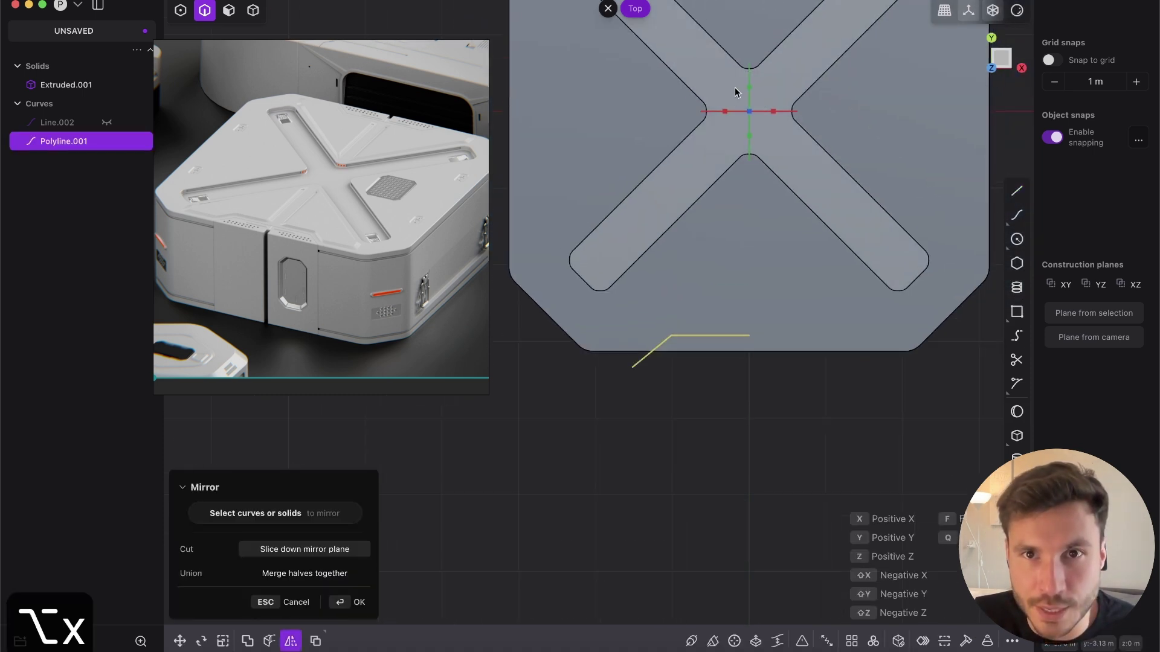
{"action": "left_click", "coordinate": [703, 112]}
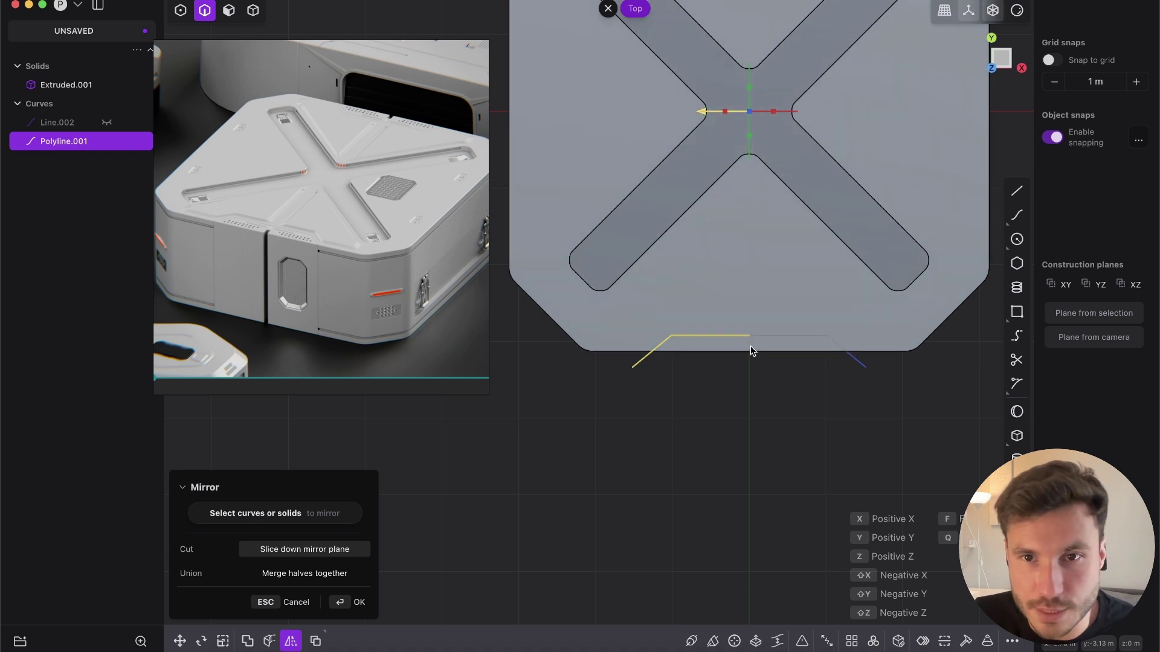
{"action": "right_click", "coordinate": [751, 347]}
- Join the two mirrored halves into a single curve and round its corners with a small fillet
{"action": "key", "text": "2"}
{"action": "left_click", "coordinate": [732, 337], "text": "shift"}
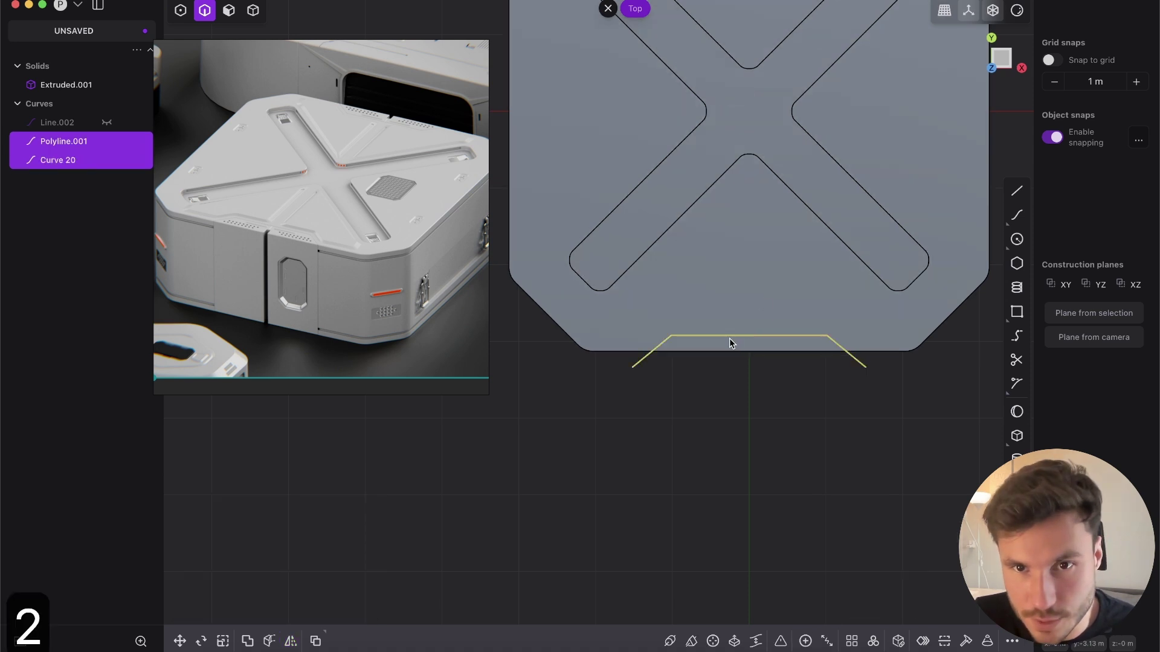
{"action": "key", "text": "j"}
{"action": "scroll", "coordinate": [737, 253], "scroll_direction": "up", "scroll_amount": 5}
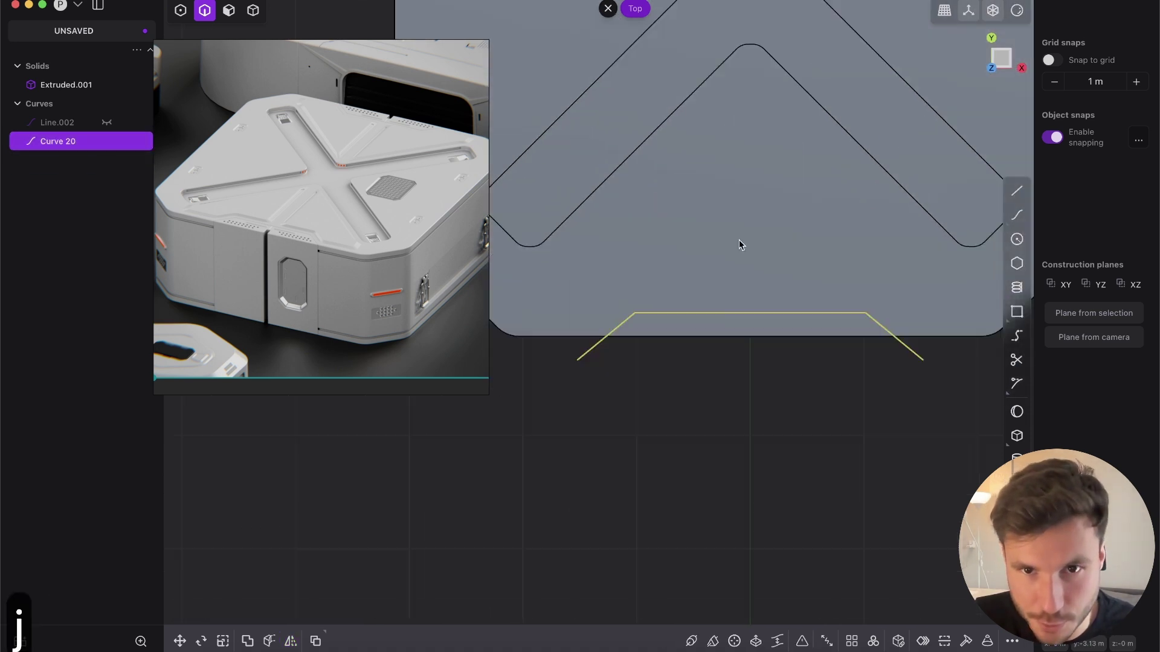
{"action": "key", "text": "b"}
{"action": "left_click_drag", "start_coordinate": [755, 247], "coordinate": [762, 240]}
{"action": "right_click", "coordinate": [755, 209]}
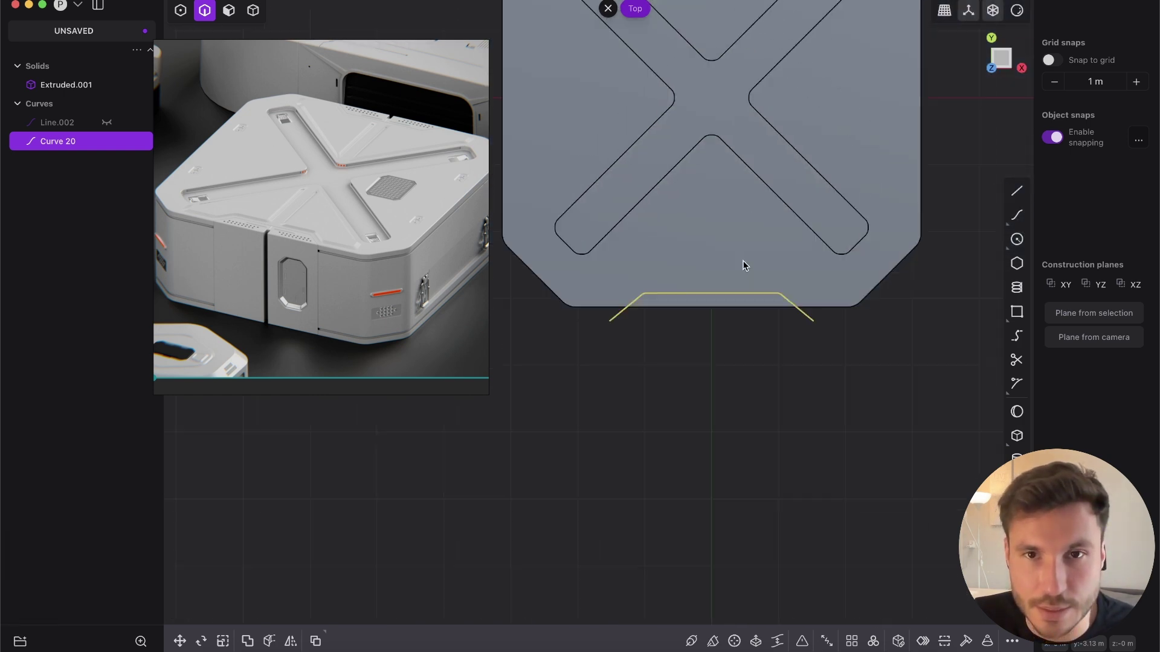
- Mirror the joined curve along Y across the crate's centre to copy it to the back edge
{"action": "scroll", "coordinate": [743, 266], "scroll_direction": "down", "scroll_amount": 3}
{"action": "middle_click_drag", "start_coordinate": [741, 167], "coordinate": [717, 258], "text": "shift"}
{"action": "middle_click_drag", "start_coordinate": [691, 34], "coordinate": [706, 90], "text": "shift"}
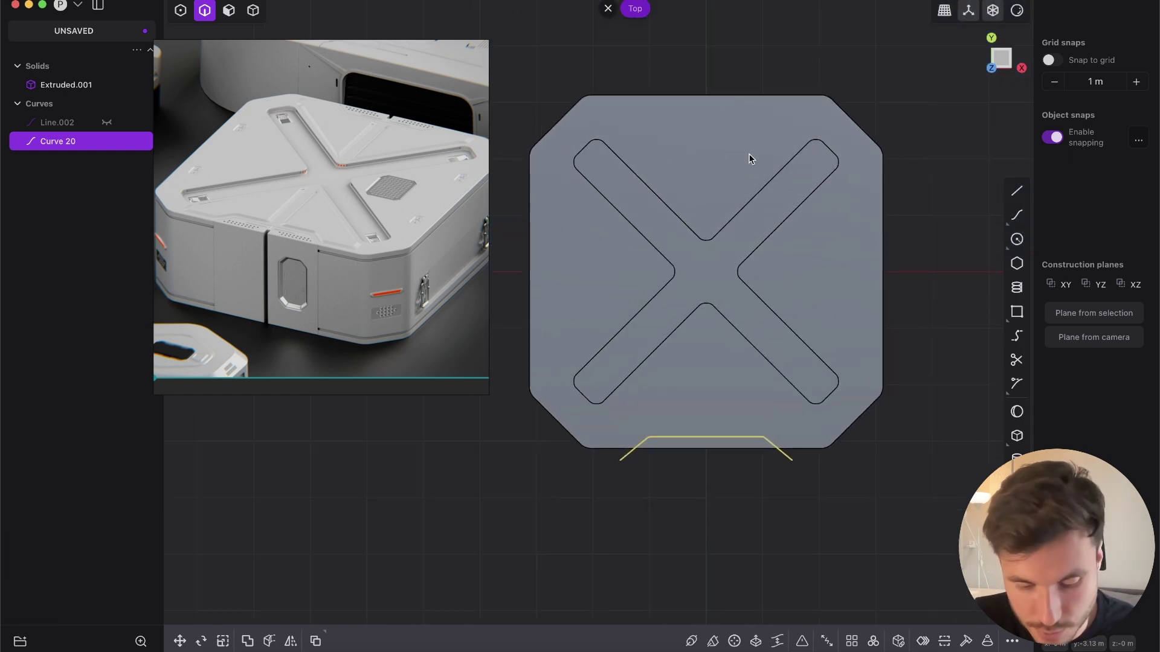
{"action": "key", "text": "alt+x"}
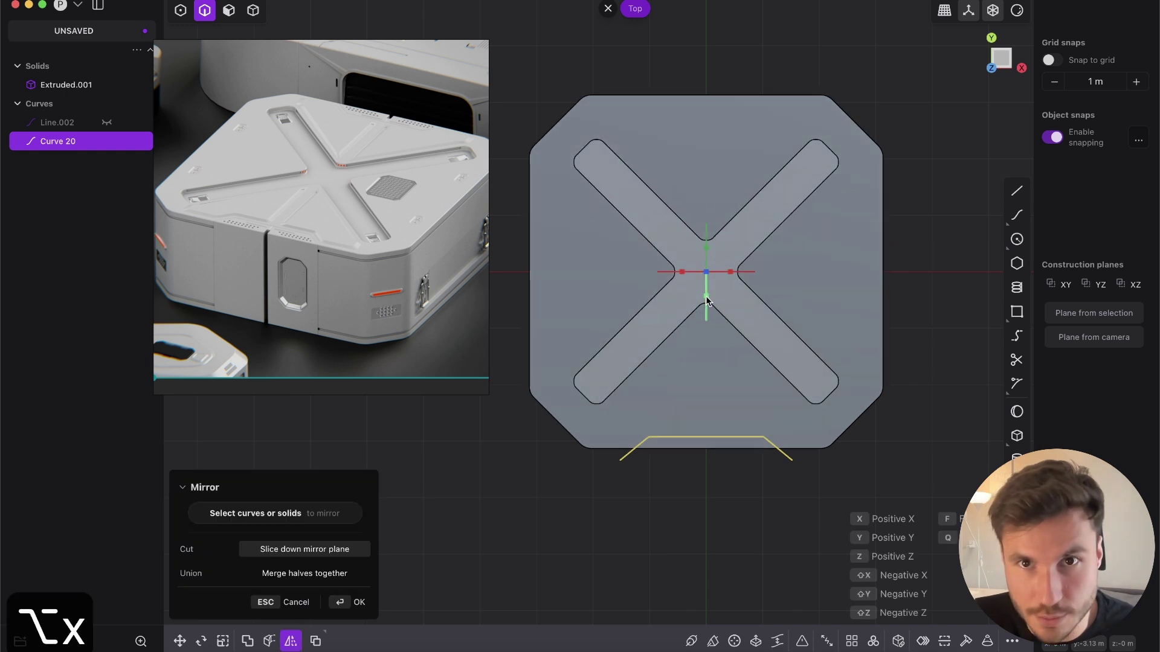
{"action": "left_click", "coordinate": [707, 297]}
{"action": "right_click", "coordinate": [708, 144]}
- Cut the crate solid with the front and back curves to split off a block on each side
{"action": "key", "text": "2"}
{"action": "left_click", "coordinate": [734, 427], "text": "shift"}
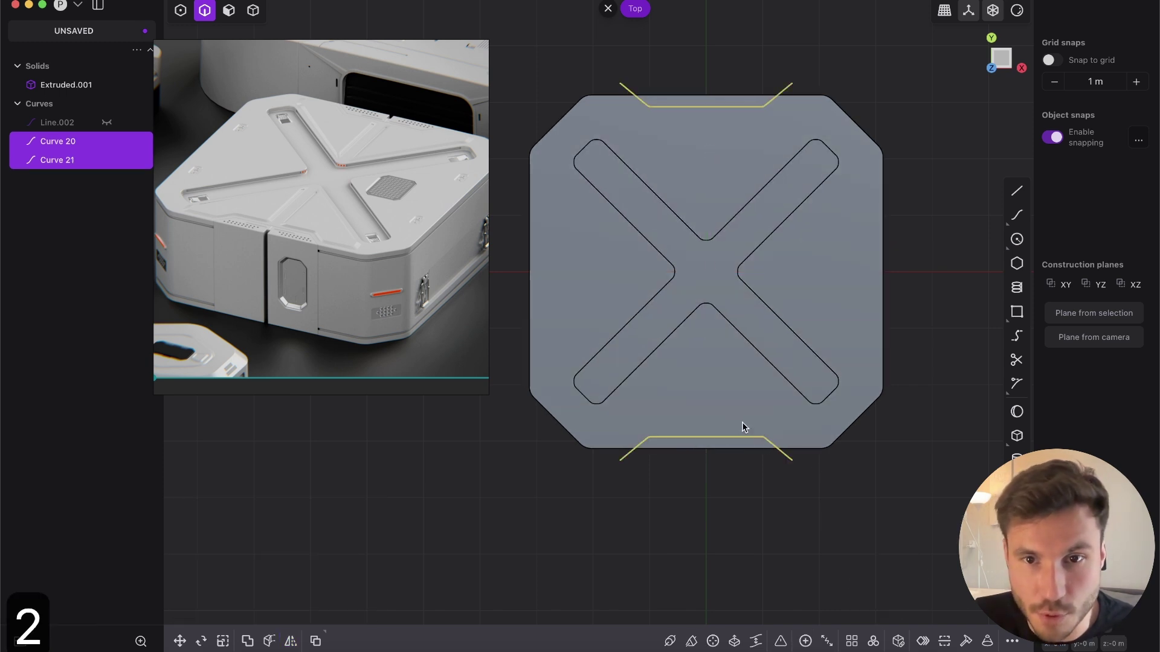
{"action": "key", "text": "c"}
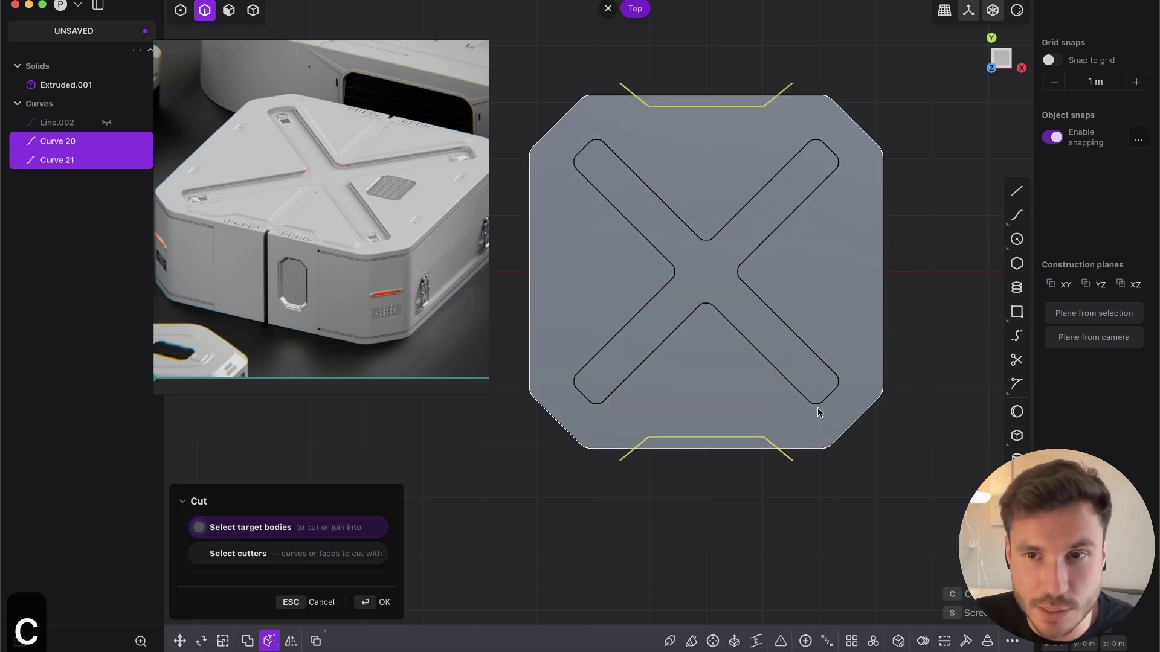
{"action": "left_click", "coordinate": [727, 397]}
{"action": "middle_click_drag", "start_coordinate": [738, 391], "coordinate": [717, 259]}
{"action": "key", "text": "Return"}
- Delete the two curves used for cutting and enable all selection modes together
{"action": "key", "text": "2"}
{"action": "left_click", "coordinate": [665, 474]}
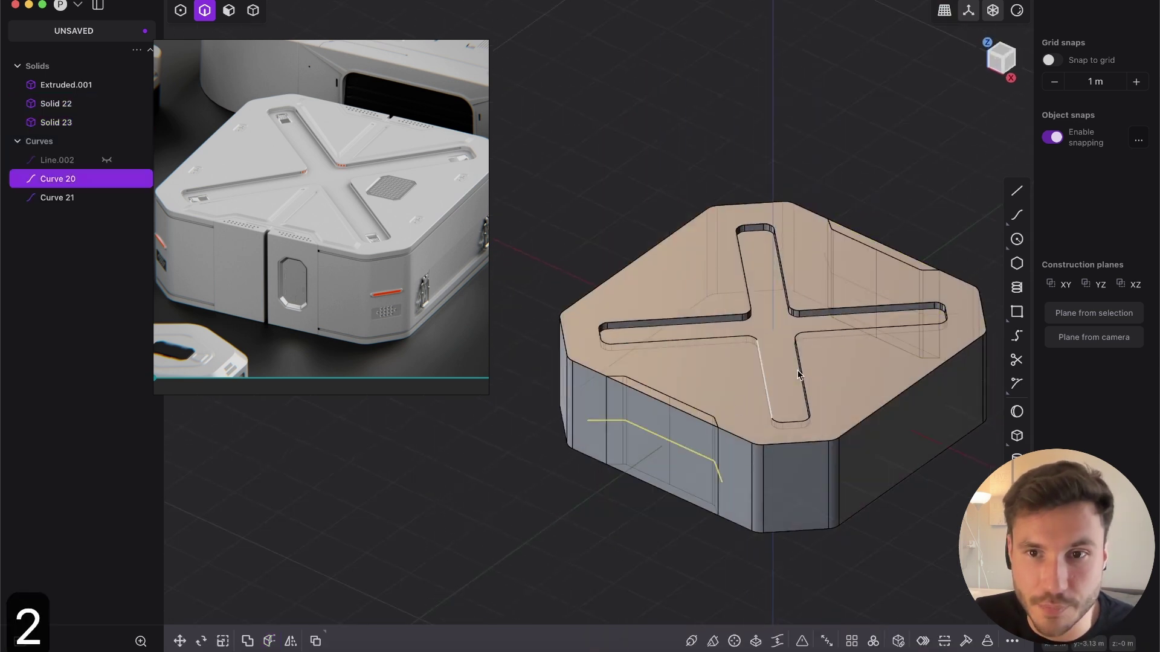
{"action": "left_click", "coordinate": [913, 295], "text": "shift"}
{"action": "key", "text": "x"}
{"action": "middle_click_drag", "start_coordinate": [708, 400], "coordinate": [718, 450]}
{"action": "key", "text": "Tab"}
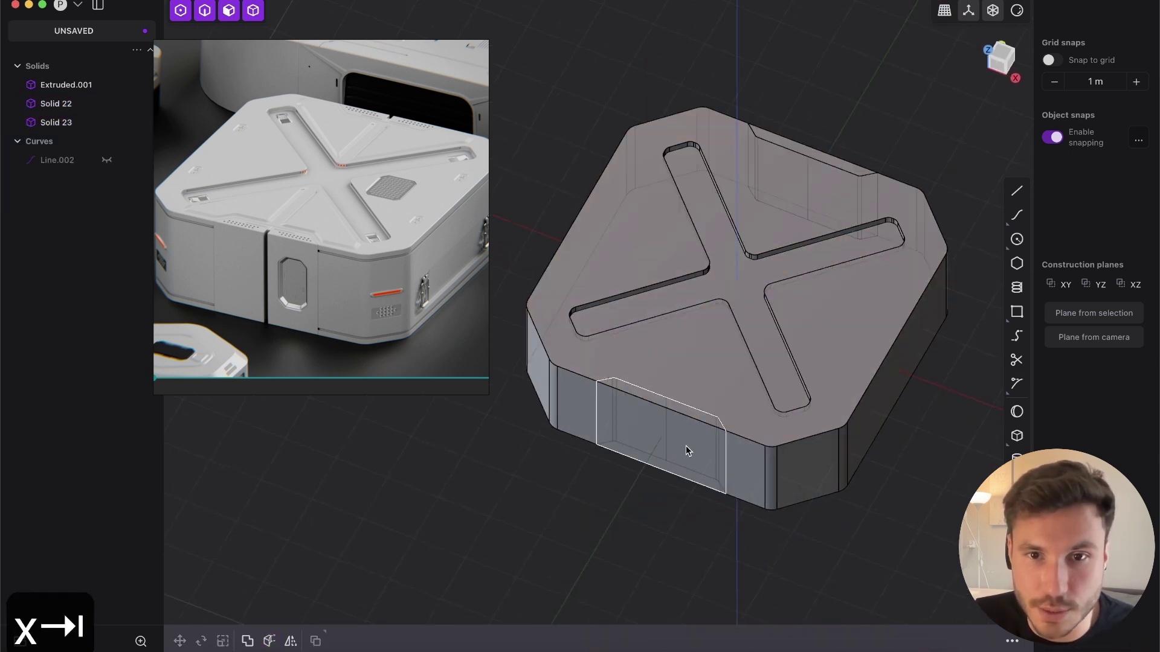
- Try a free move of the front cut-out block away from the crate, cancel it and clear the selection
{"action": "middle_click_drag", "start_coordinate": [773, 349], "coordinate": [713, 301], "text": "shift"}
{"action": "scroll", "coordinate": [629, 333], "scroll_direction": "up", "scroll_amount": 10}
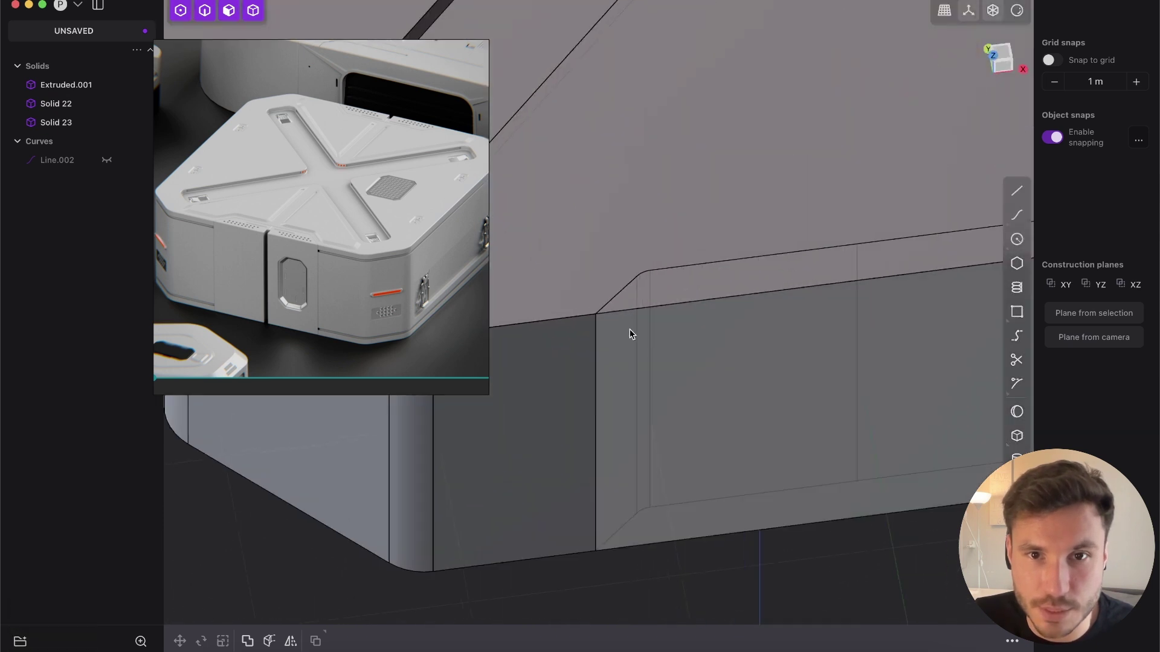
{"action": "left_click", "coordinate": [692, 345]}
{"action": "key", "text": "g"}
{"action": "key", "text": "g"}
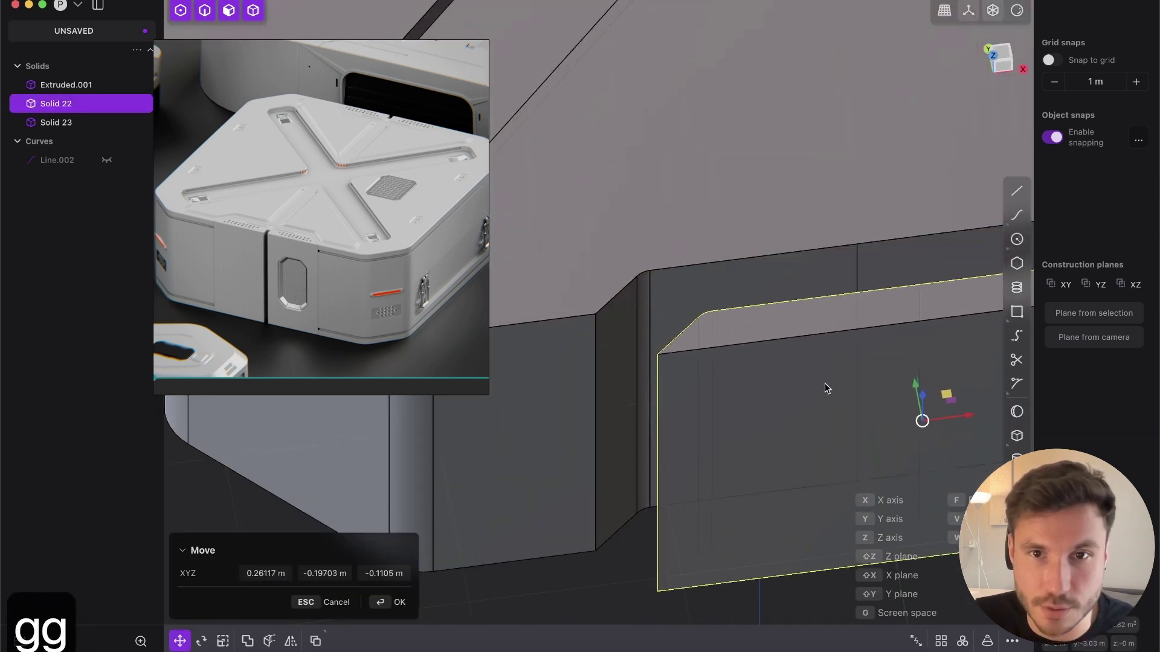
{"action": "key", "text": "Escape"}
{"action": "middle_click_drag", "start_coordinate": [653, 401], "coordinate": [577, 339]}
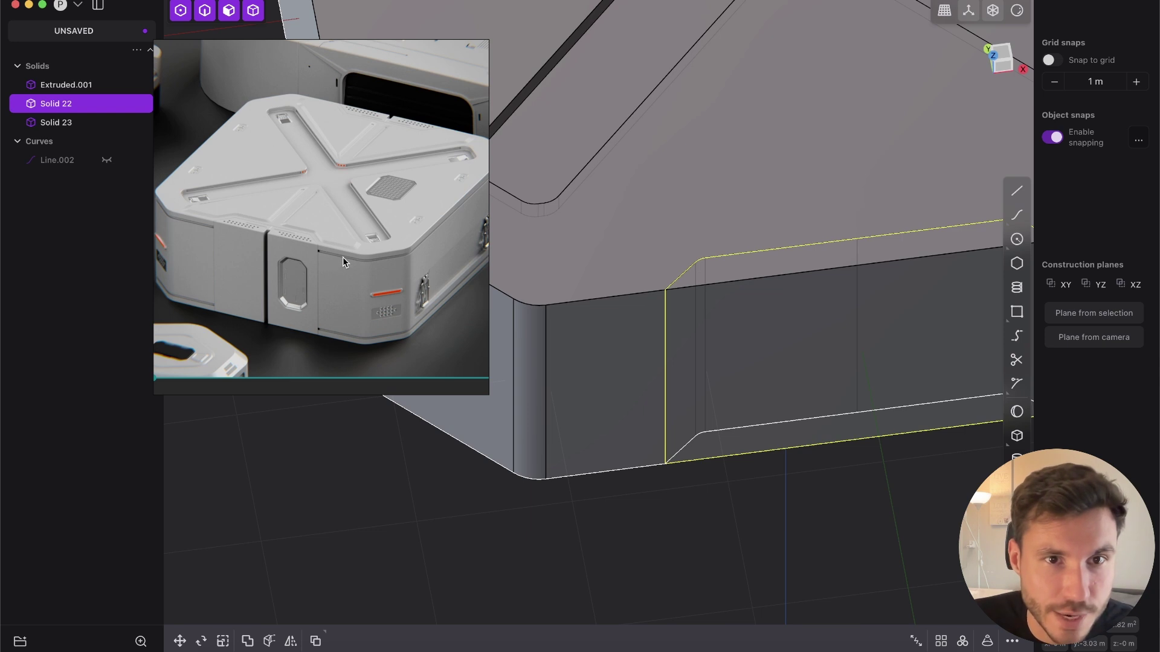
{"action": "left_click", "coordinate": [671, 470]}
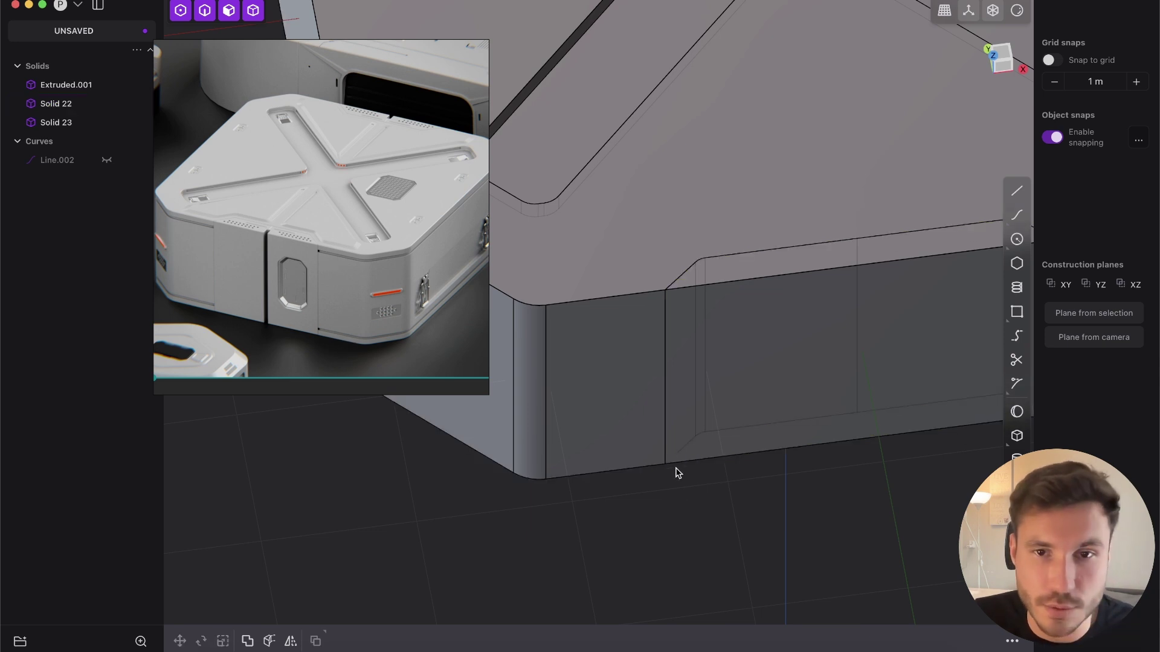
- In the front view, draw a thin horizontal rectangle across the crate's full width near its upper edge, extending past both sides
{"action": "left_click", "coordinate": [1007, 66]}
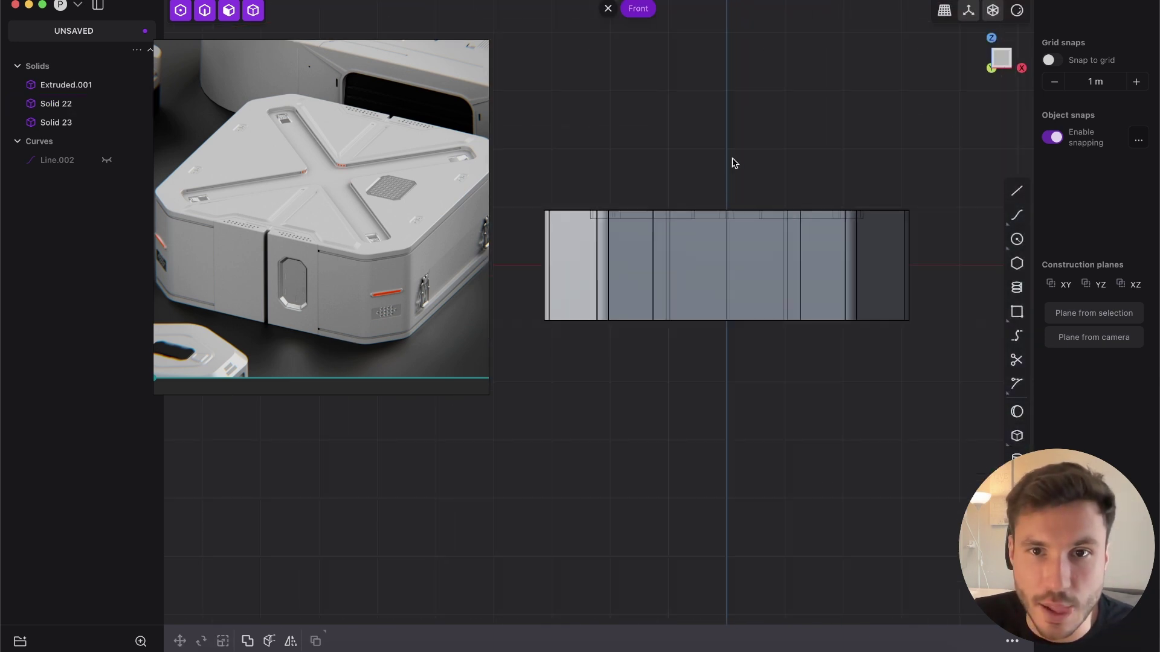
{"action": "left_click", "coordinate": [1019, 322]}
{"action": "scroll", "coordinate": [842, 202], "scroll_direction": "up", "scroll_amount": 6}
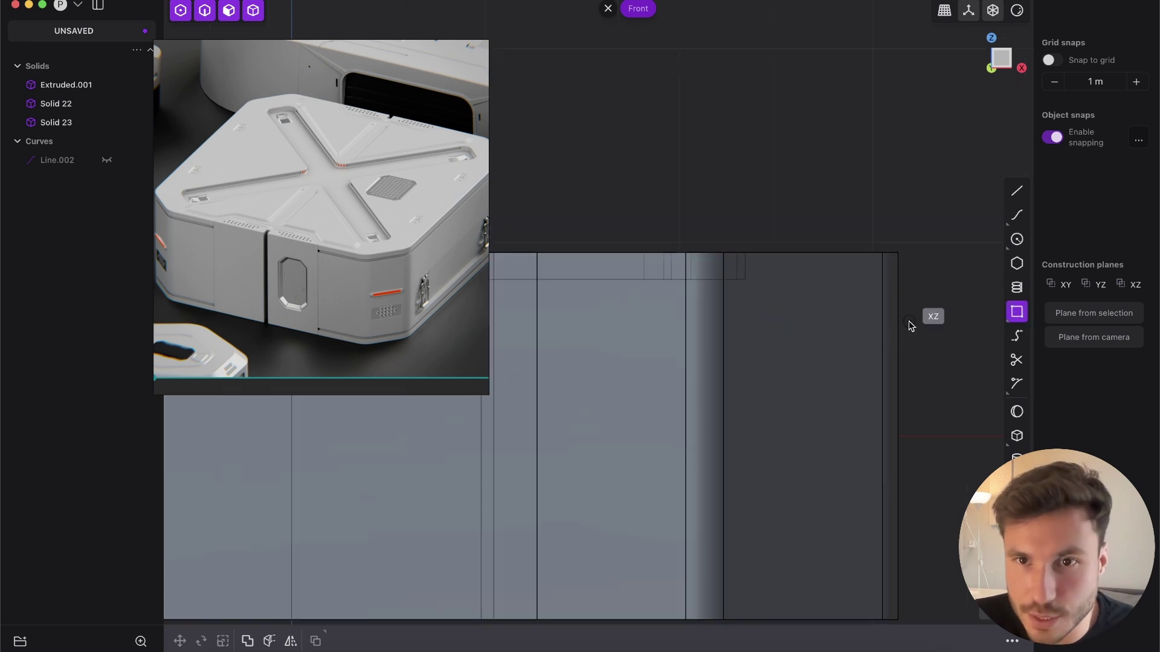
{"action": "middle_click_drag", "start_coordinate": [915, 352], "coordinate": [848, 290], "text": "shift"}
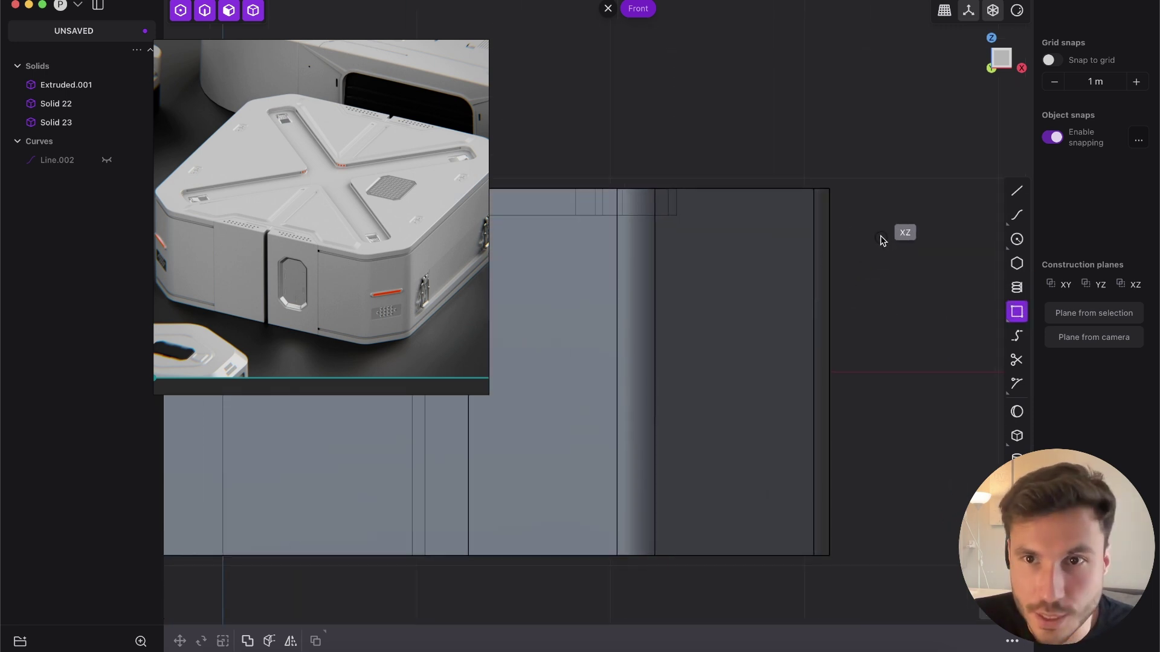
{"action": "scroll", "coordinate": [784, 344], "scroll_direction": "down", "scroll_amount": 5}
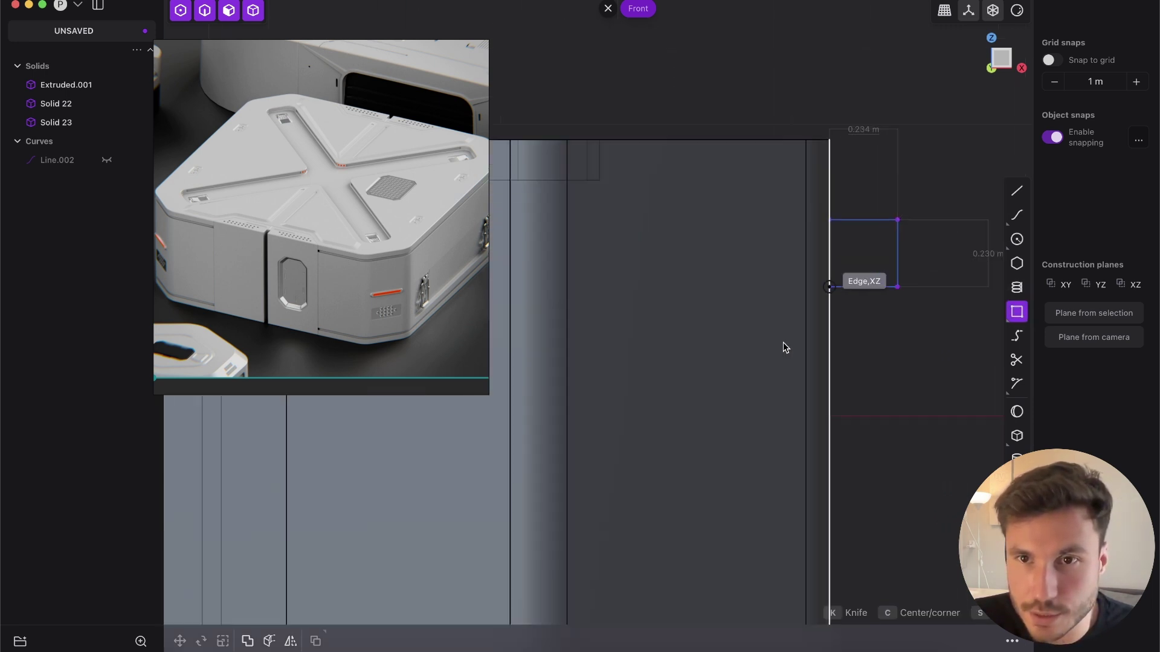
{"action": "scroll", "coordinate": [880, 269], "scroll_direction": "up", "scroll_amount": 8}
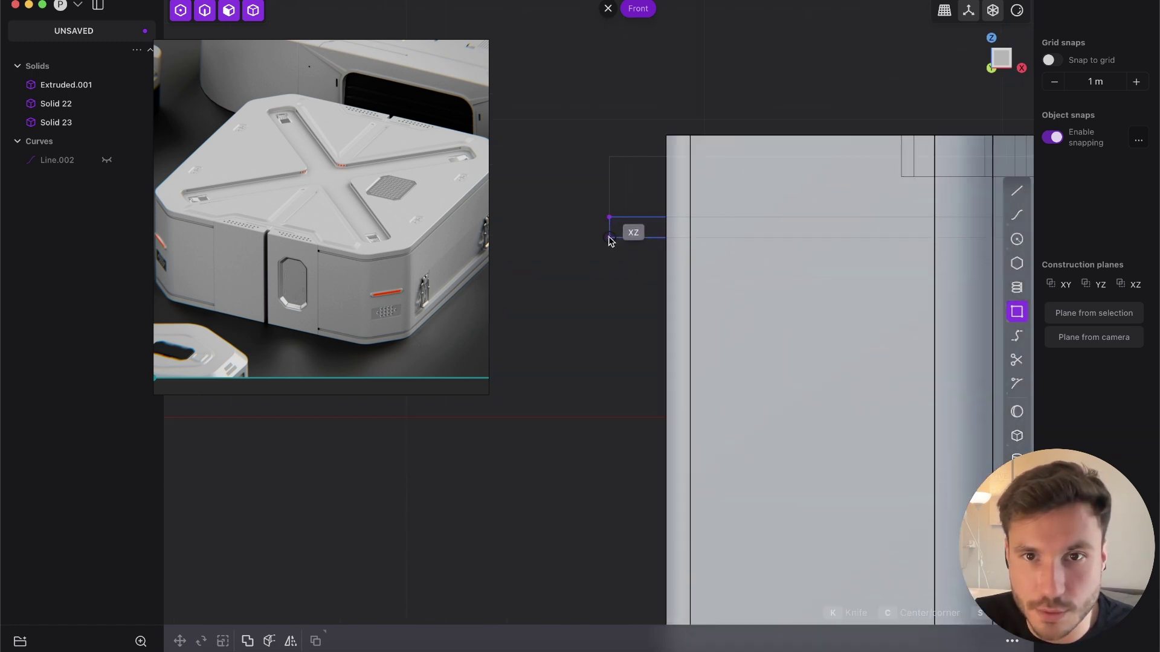
{"action": "left_click", "coordinate": [611, 236]}
{"action": "key", "text": "Escape"}
{"action": "scroll", "coordinate": [786, 98], "scroll_direction": "down", "scroll_amount": 3}
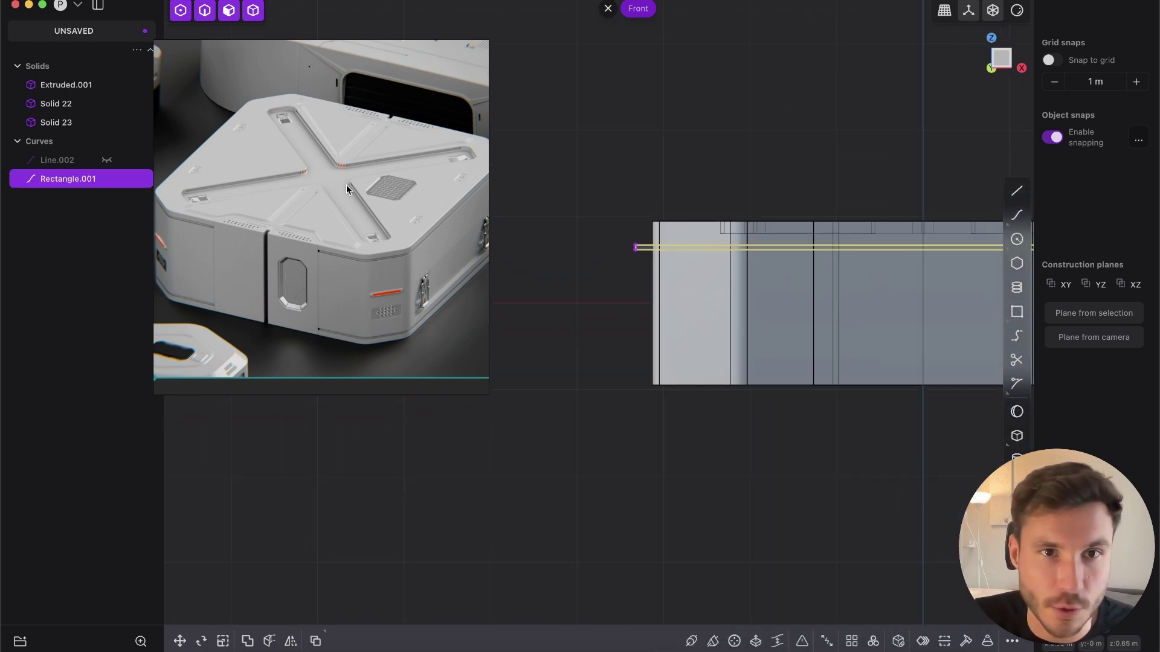
- Switch to the browser to check the crate reference on the ArtStation page and return to Plasticity
{"action": "left_click", "coordinate": [389, 647]}
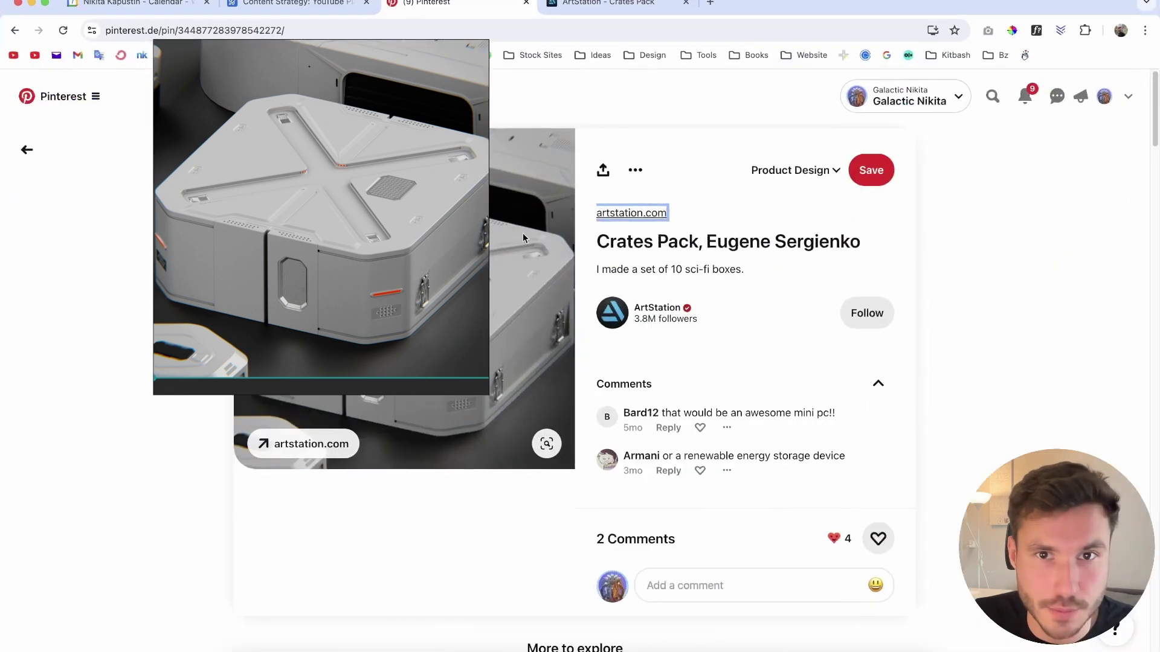
{"action": "left_click", "coordinate": [641, 8]}
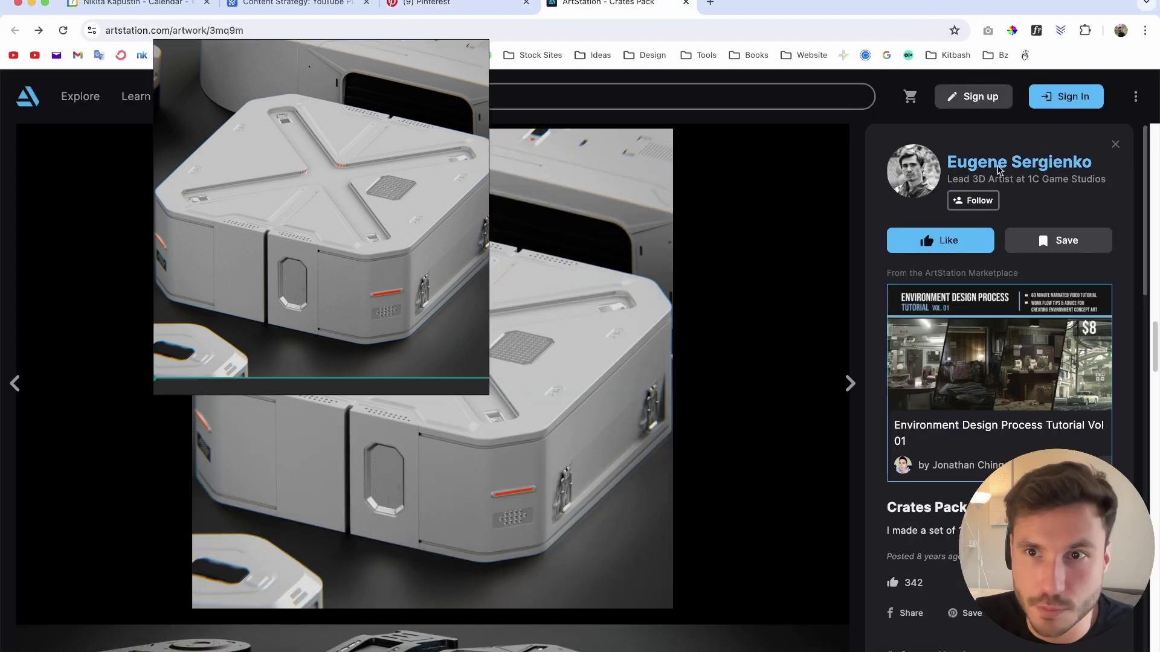
{"action": "mouse_move", "coordinate": [179, 49]}
{"action": "left_mouse_down"}
{"action": "mouse_move", "coordinate": [180, 82]}
{"action": "mouse_move", "coordinate": [182, 63]}
{"action": "left_mouse_up"}
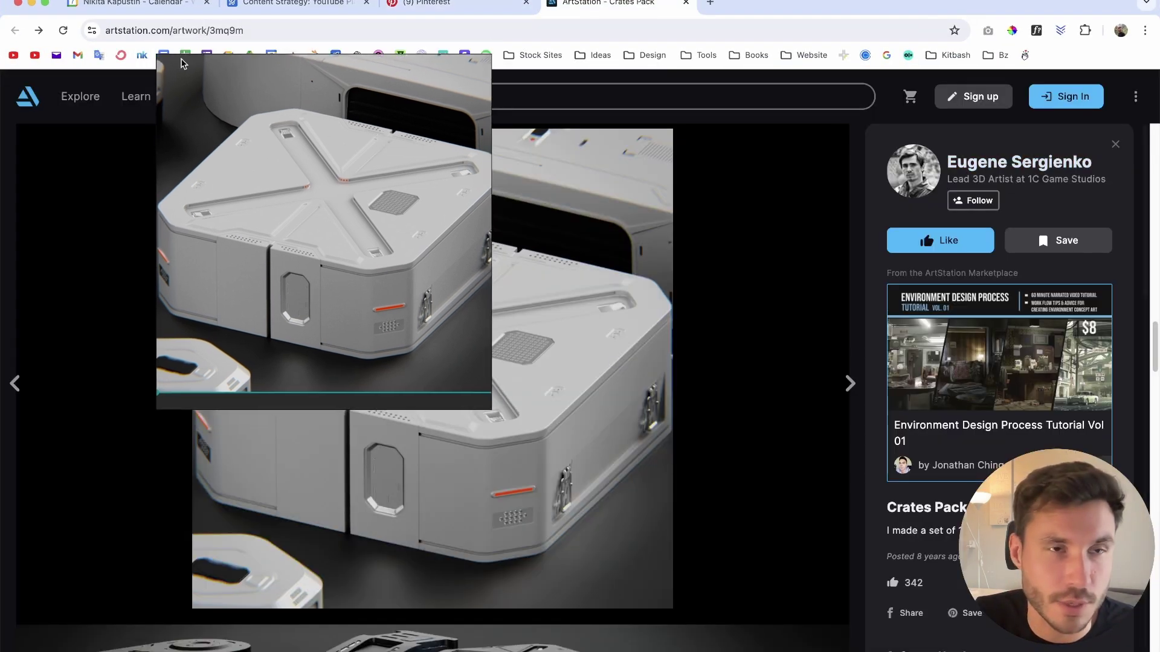
{"action": "left_click", "coordinate": [32, 4]}
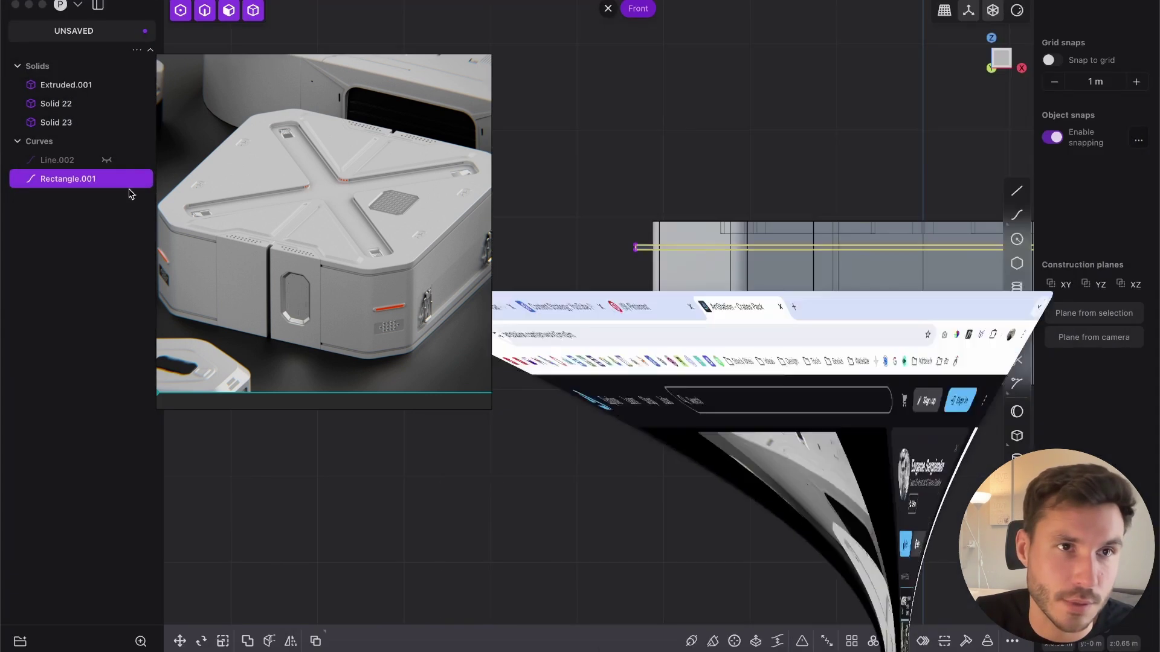
{"action": "scroll", "coordinate": [692, 200], "scroll_direction": "down", "scroll_amount": 2}
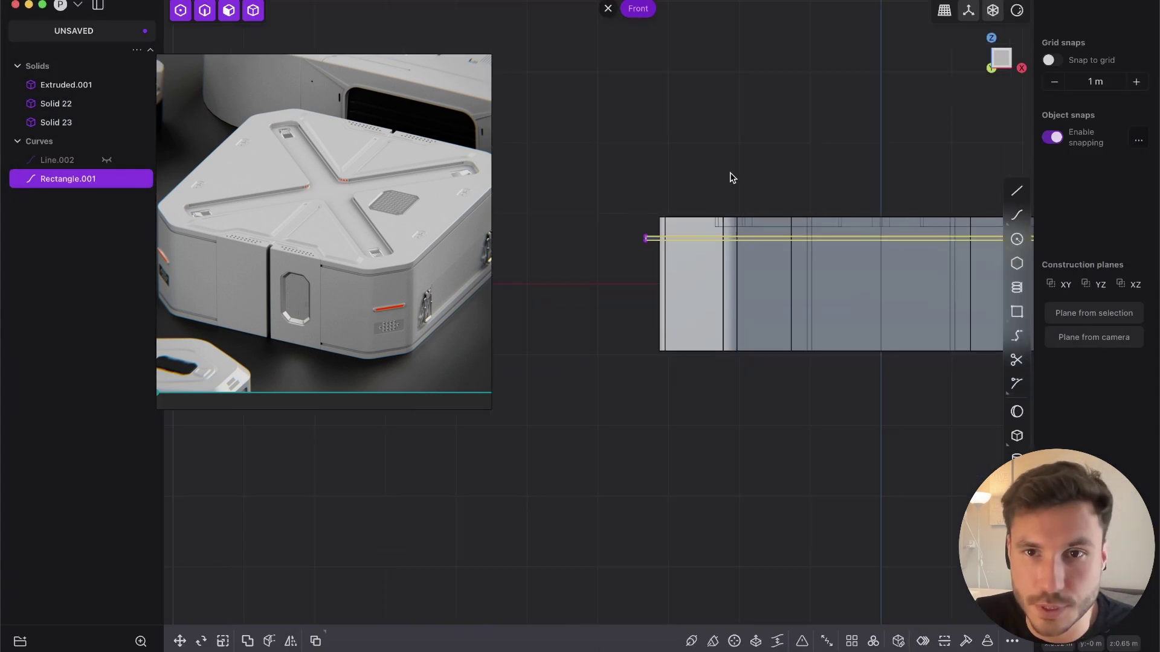
{"action": "middle_click_drag", "start_coordinate": [730, 174], "coordinate": [644, 162], "text": "shift"}
{"action": "scroll", "coordinate": [647, 163], "scroll_direction": "down", "scroll_amount": 2}
{"action": "scroll", "coordinate": [704, 195], "scroll_direction": "up", "scroll_amount": 7}
{"action": "middle_click_drag", "start_coordinate": [712, 304], "coordinate": [816, 305], "text": "shift"}
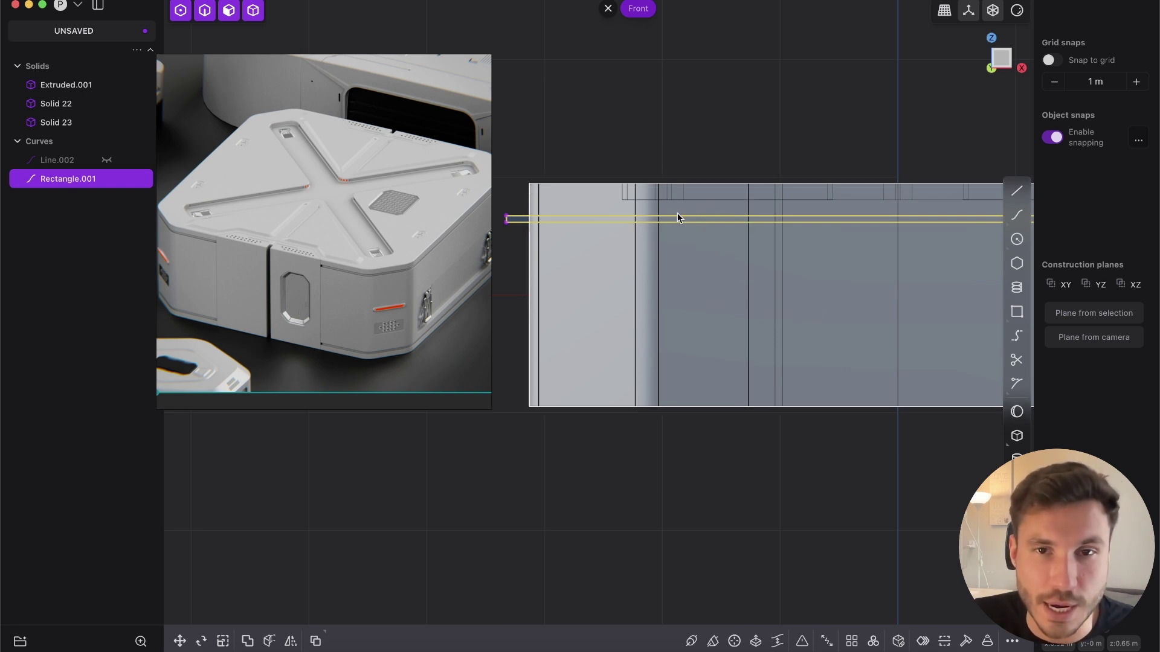
{"action": "key", "text": "super+1"}
{"action": "left_click", "coordinate": [590, 267]}
{"action": "middle_click_drag", "start_coordinate": [589, 267], "coordinate": [661, 270]}
{"action": "key", "text": "shift+1"}
{"action": "key", "text": "Escape"}
{"action": "left_click", "coordinate": [1008, 59]}
{"action": "scroll", "coordinate": [625, 276], "scroll_direction": "up", "scroll_amount": 5}
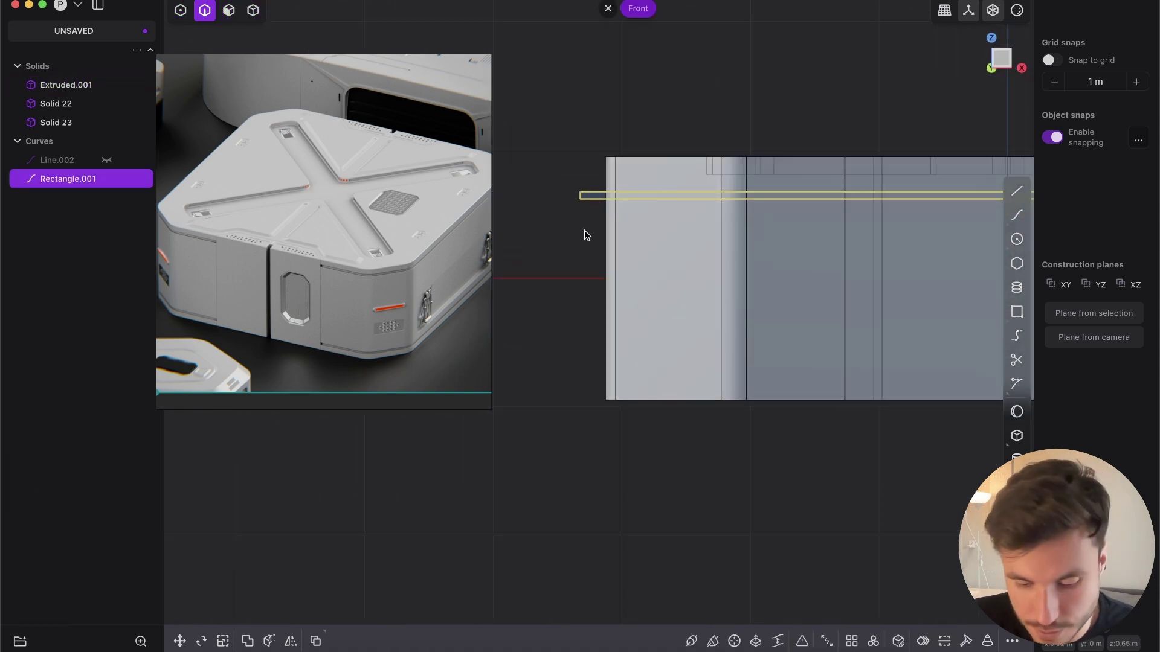
- Search the commands for the Imprint tools and close the search without running one
{"action": "key", "text": "f"}
{"action": "type", "text": "imo"}
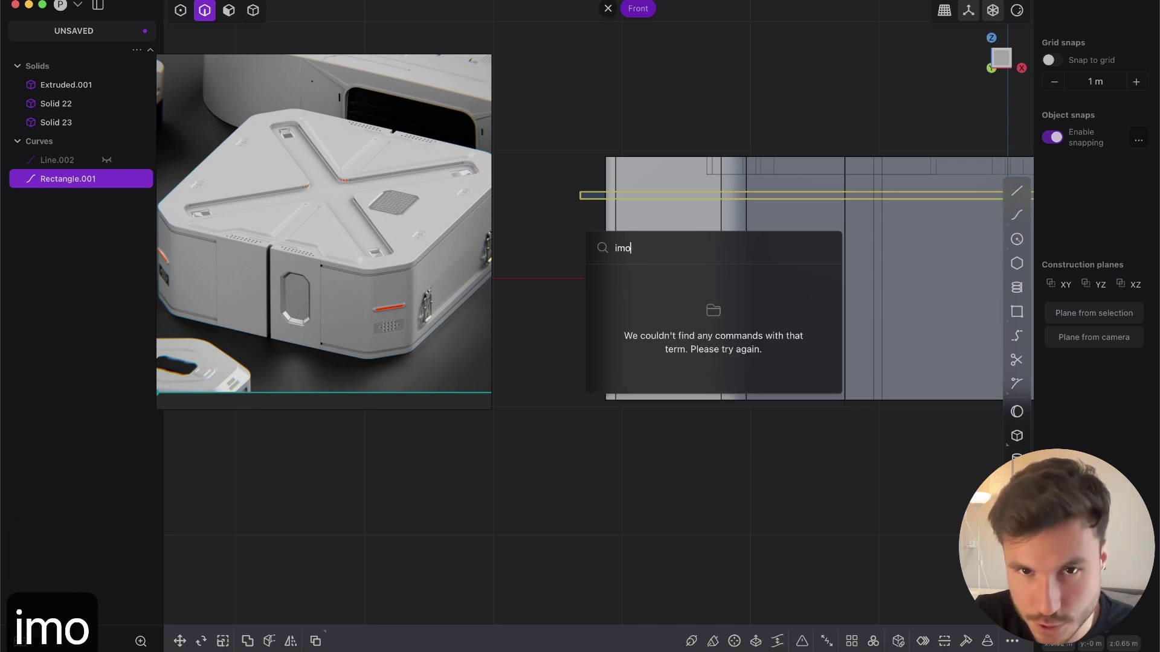
{"action": "key", "text": "BackSpace"}
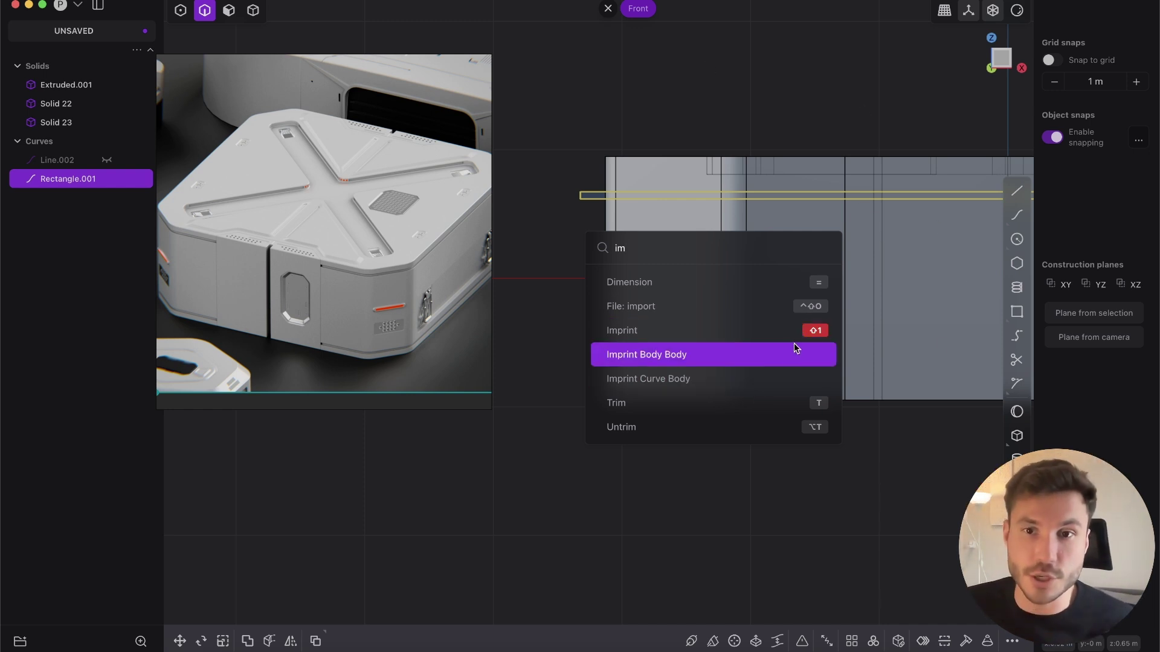
{"action": "key", "text": "Escape"}
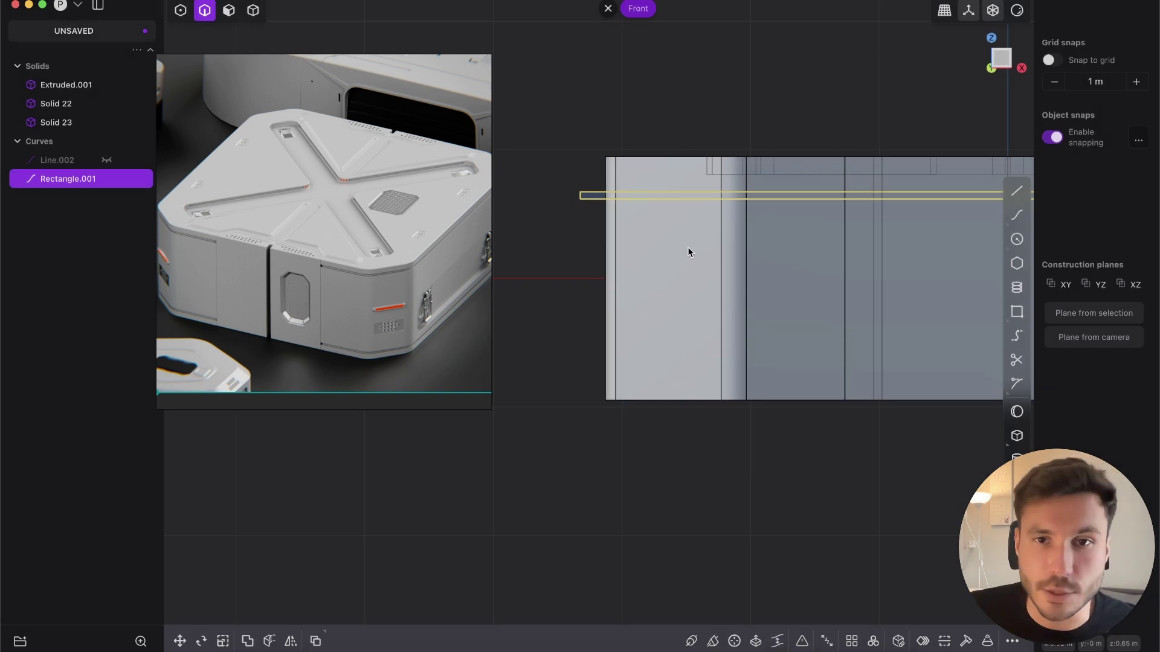
{"action": "key", "text": "shift+1"}
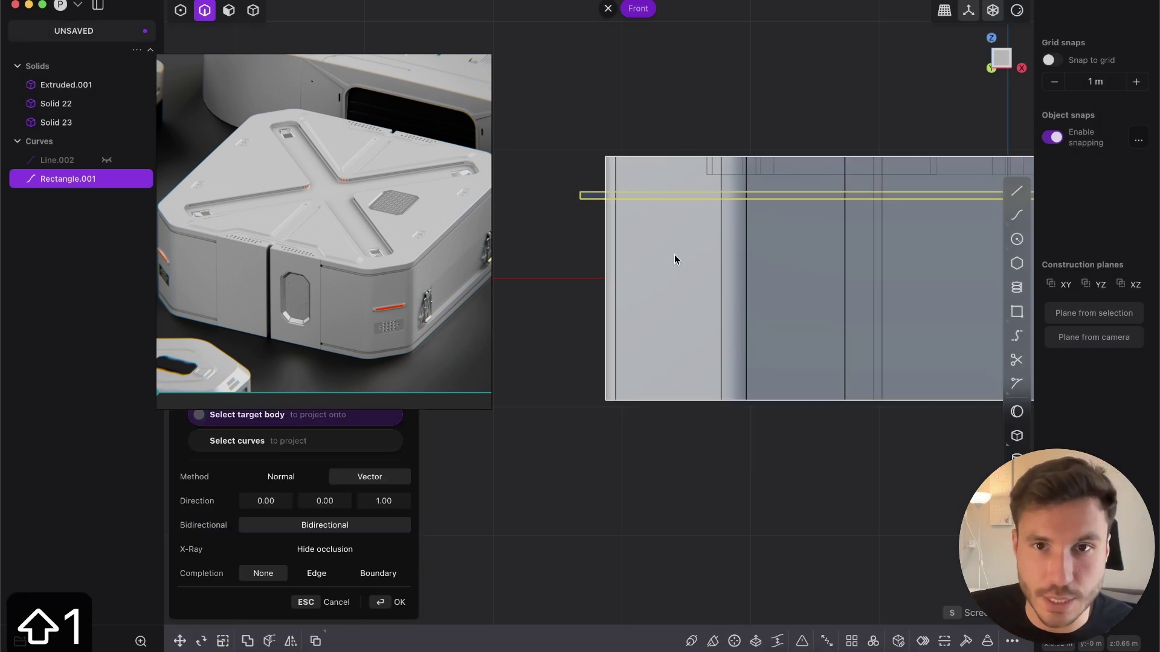
{"action": "left_click", "coordinate": [675, 239]}
{"action": "scroll", "coordinate": [674, 238], "scroll_direction": "down", "scroll_amount": 5}
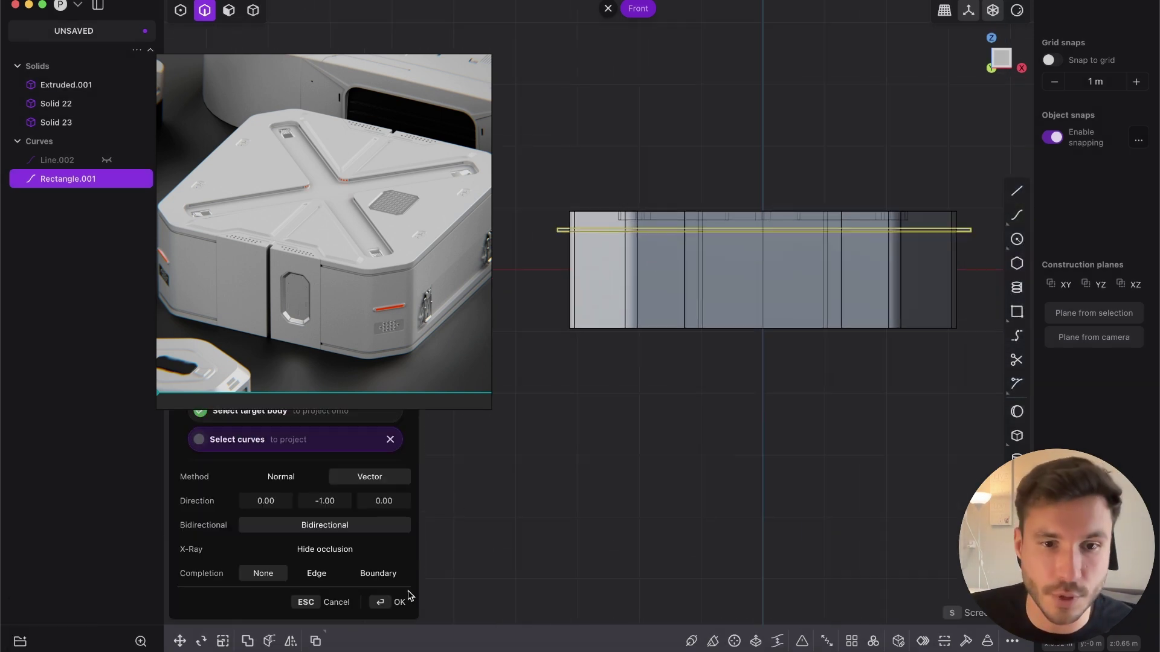
{"action": "key", "text": "ctrl+z"}
- Mirror the thin rectangle along Z across the crate's centre to place a copy near the lower edge
{"action": "scroll", "coordinate": [592, 247], "scroll_direction": "up", "scroll_amount": 3}
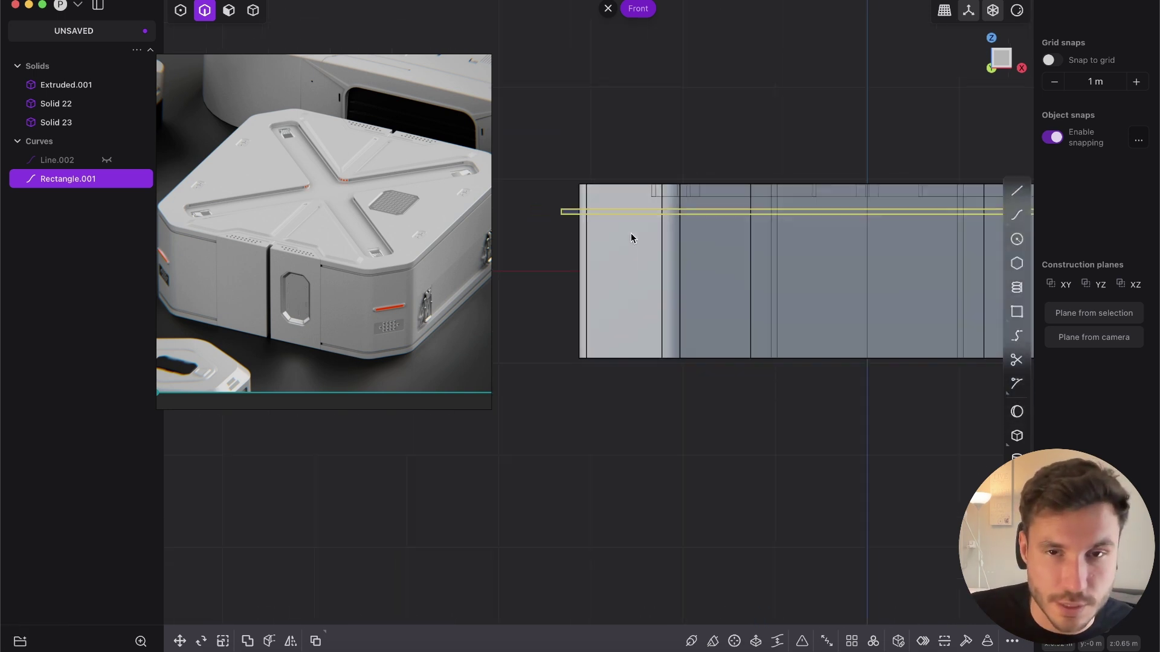
{"action": "scroll", "coordinate": [632, 233], "scroll_direction": "up", "scroll_amount": 3}
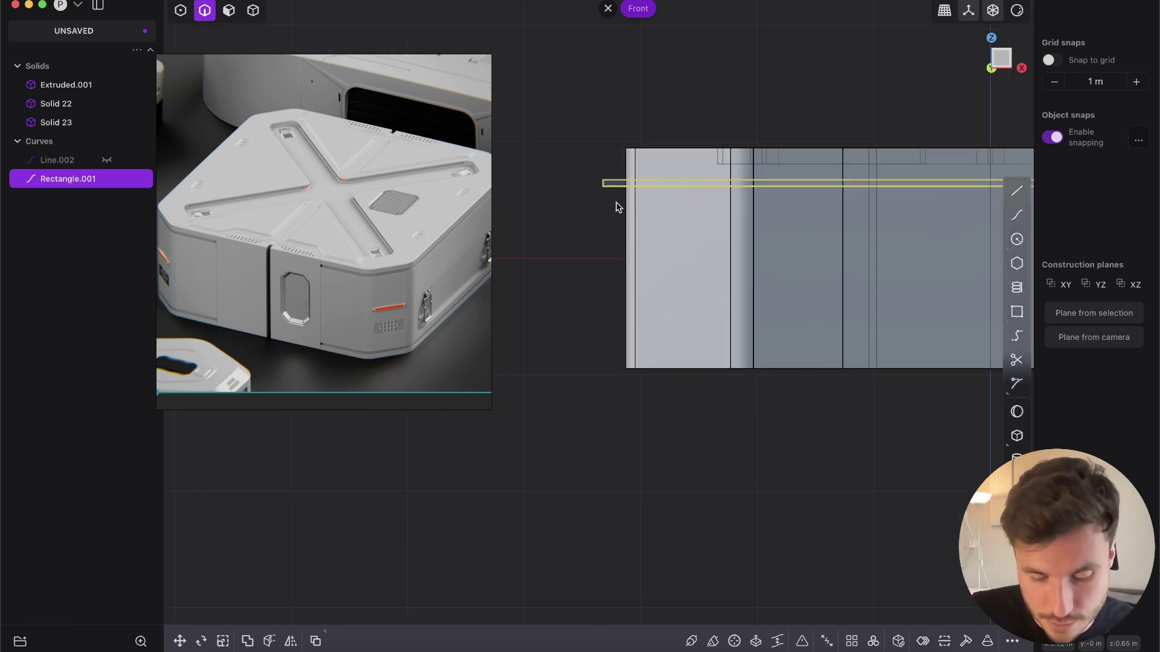
{"action": "key", "text": "alt+x"}
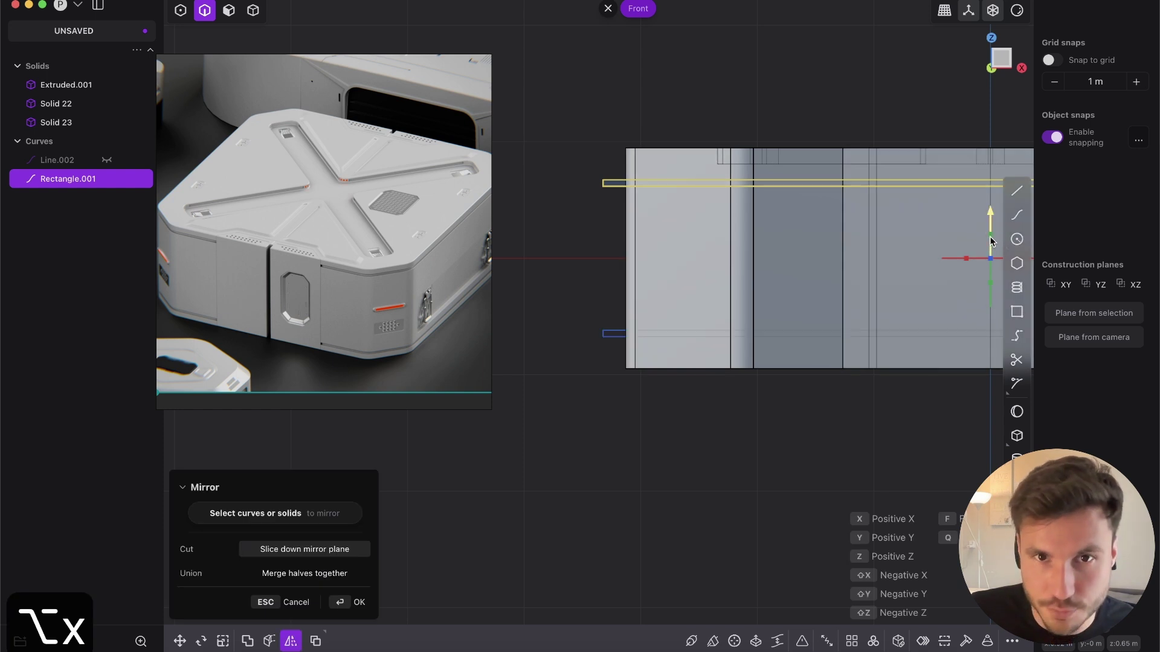
{"action": "right_click", "coordinate": [646, 330]}
- Imprint both the upper and lower thin rectangles onto the crate's main body along the front view direction
{"action": "key", "text": "2"}
{"action": "left_click", "coordinate": [662, 187], "text": "shift"}
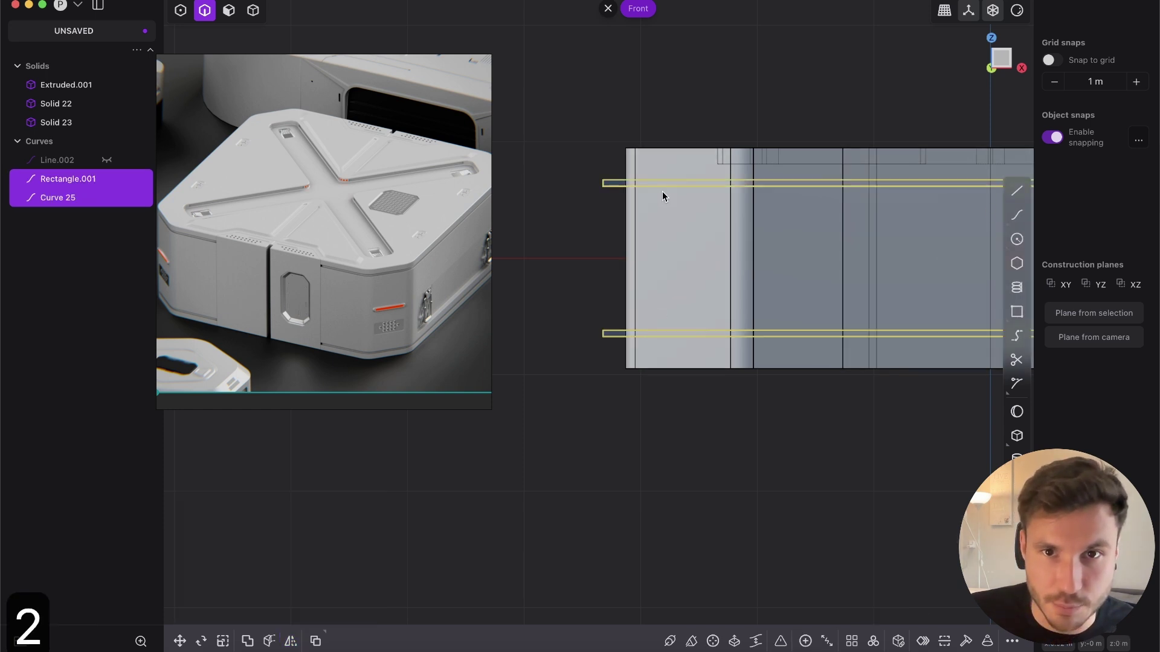
{"action": "scroll", "coordinate": [662, 196], "scroll_direction": "down", "scroll_amount": 2}
{"action": "key", "text": "shift+1"}
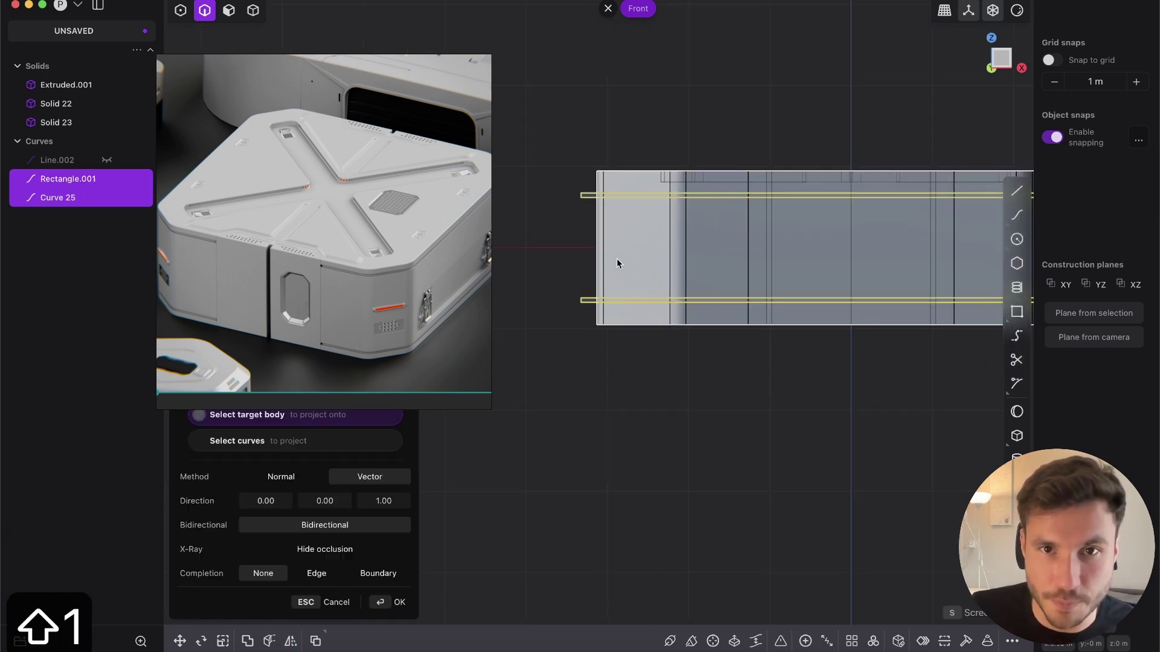
{"action": "left_click", "coordinate": [626, 227]}
- Delete the upper and lower rectangle curves used for the imprint
{"action": "key", "text": "2"}
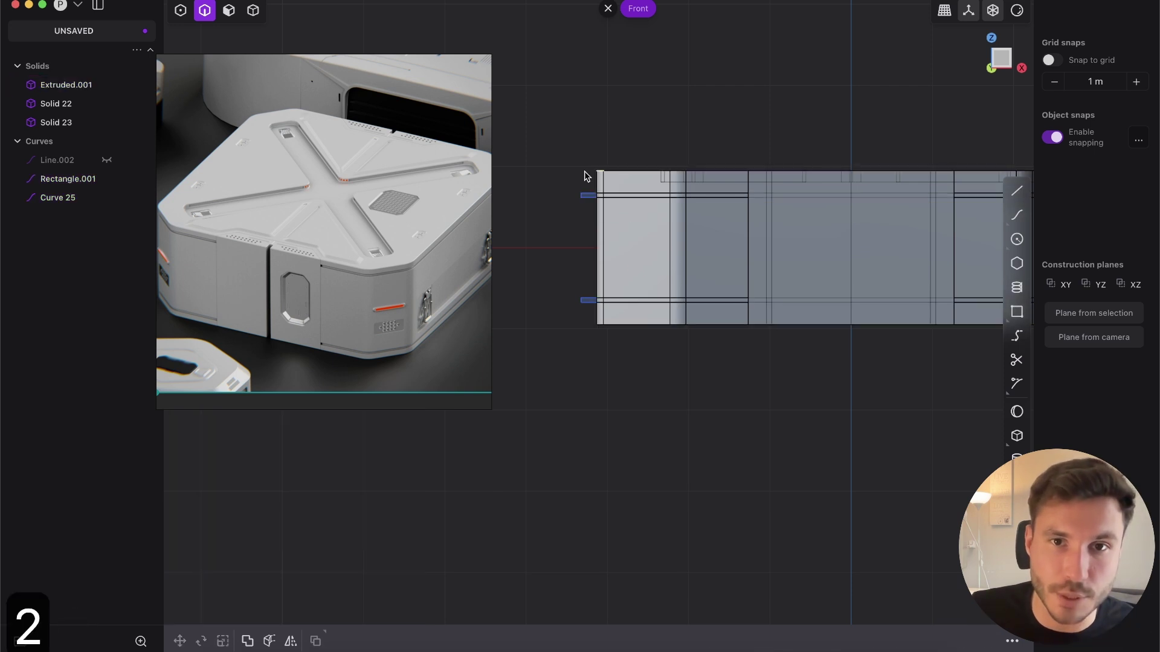
{"action": "left_click", "coordinate": [589, 195]}
{"action": "key", "text": "x"}
{"action": "left_click", "coordinate": [586, 300]}
{"action": "key", "text": "x"}
- Offset the imprinted upper and lower band faces around all the crate's corners slightly inward to form thin horizontal grooves
{"action": "scroll", "coordinate": [655, 224], "scroll_direction": "down", "scroll_amount": 3}
{"action": "middle_click_drag", "start_coordinate": [660, 209], "coordinate": [624, 251]}
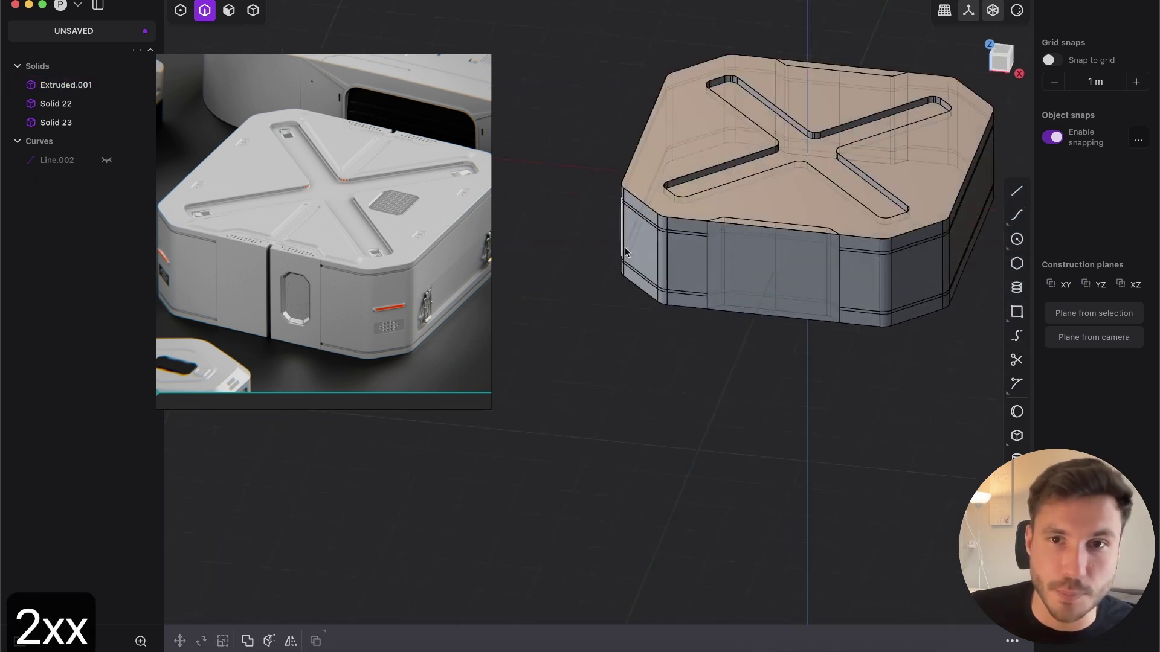
{"action": "scroll", "coordinate": [659, 274], "scroll_direction": "up", "scroll_amount": 7}
{"action": "scroll", "coordinate": [725, 284], "scroll_direction": "up", "scroll_amount": 3}
{"action": "key", "text": "3"}
{"action": "left_click_drag", "start_coordinate": [695, 280], "coordinate": [692, 278]}
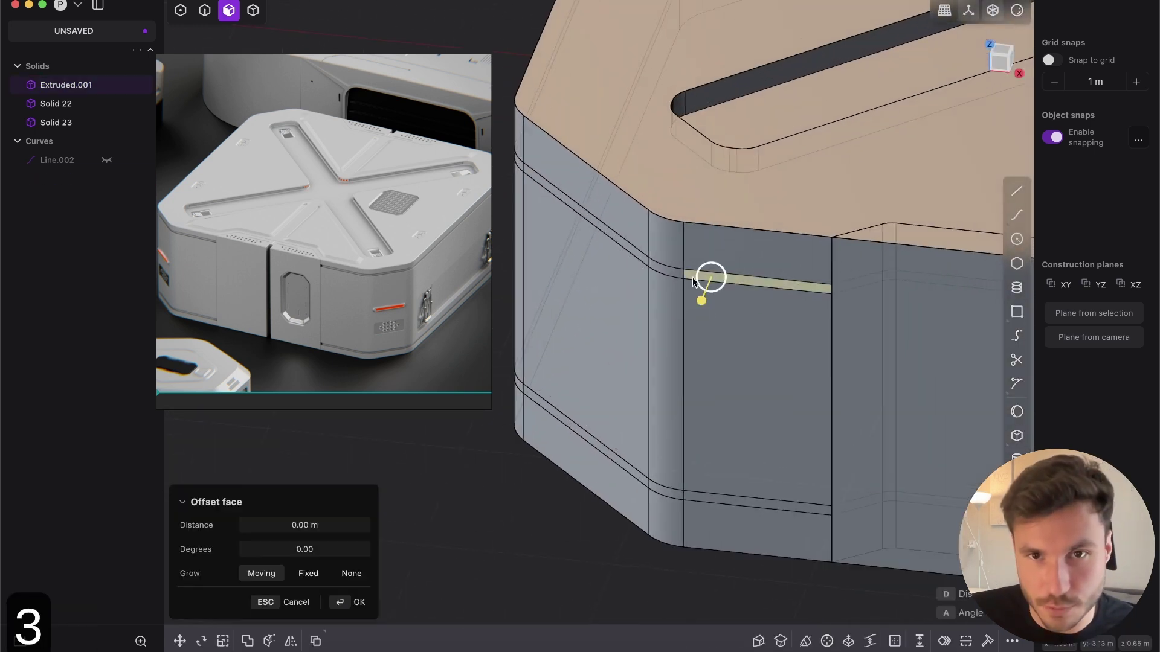
{"action": "left_click", "coordinate": [641, 481]}
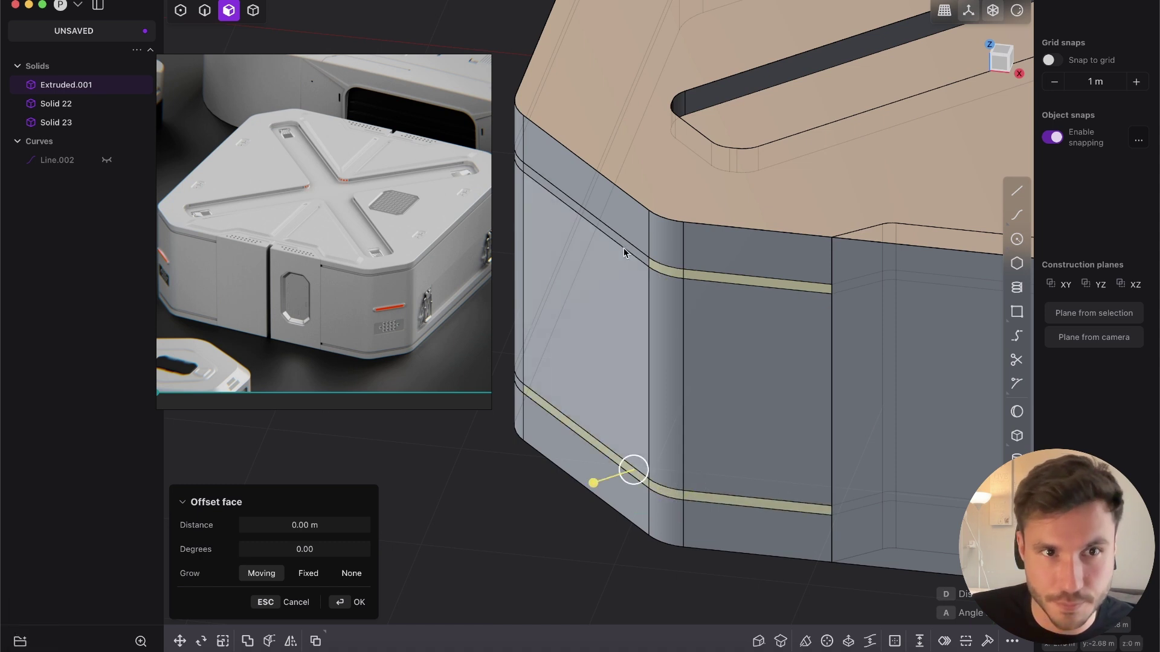
{"action": "middle_click_drag", "start_coordinate": [623, 247], "coordinate": [687, 194]}
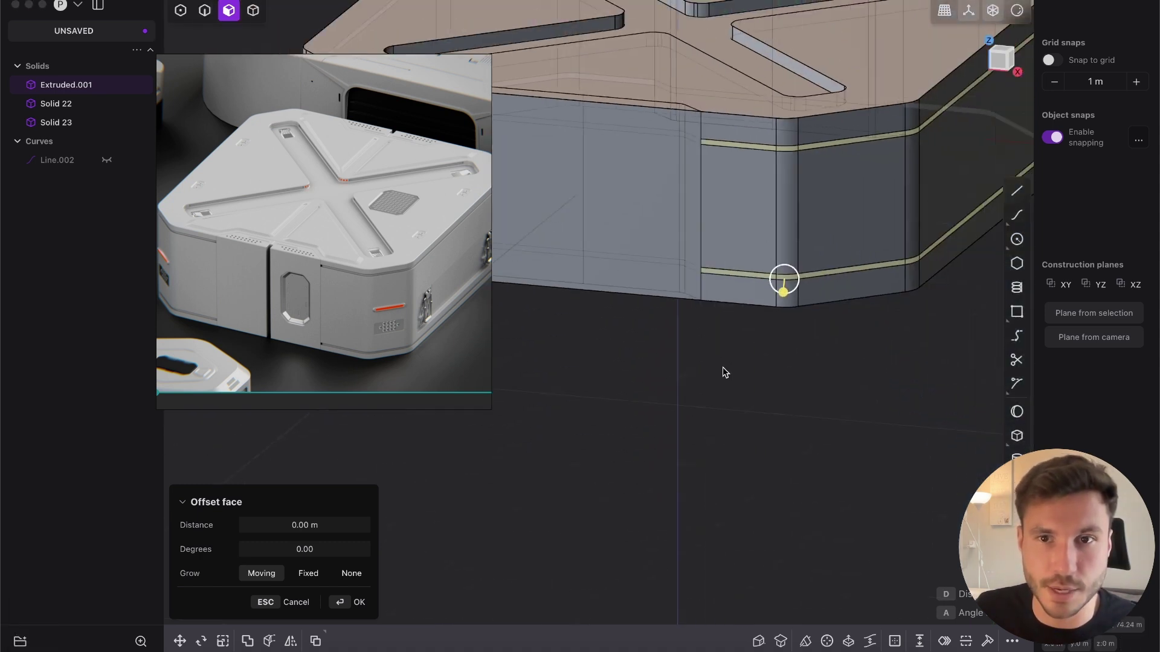
{"action": "scroll", "coordinate": [719, 310], "scroll_direction": "up", "scroll_amount": 5}
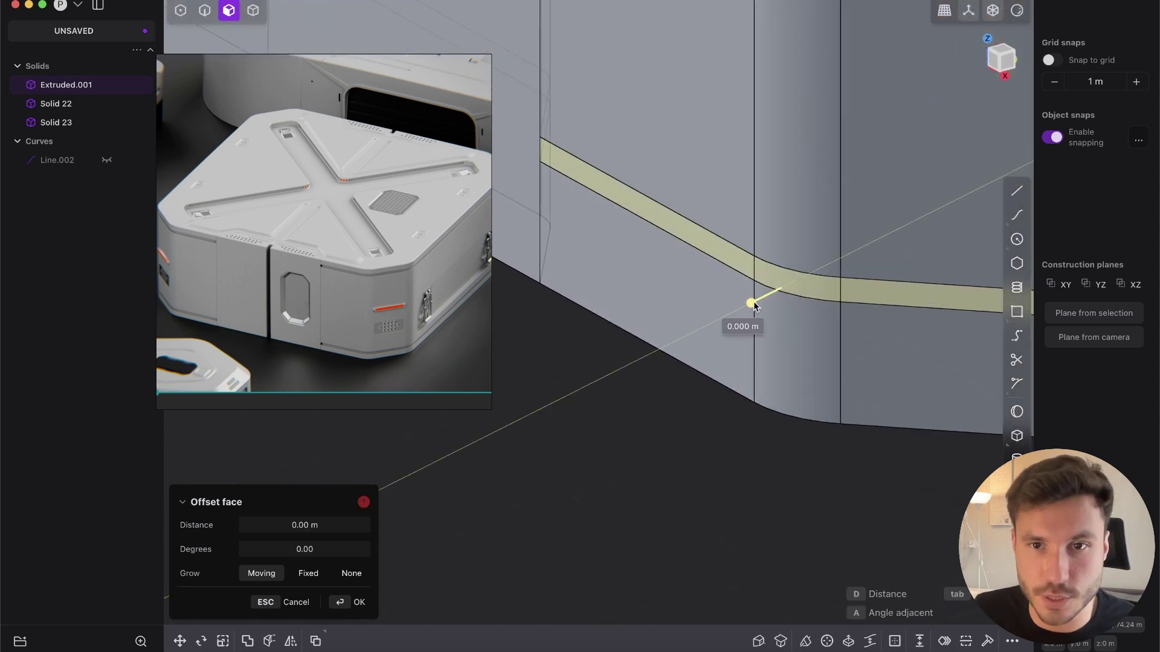
{"action": "left_click_drag", "start_coordinate": [753, 304], "coordinate": [772, 291]}
{"action": "scroll", "coordinate": [681, 190], "scroll_direction": "down", "scroll_amount": 5}
{"action": "middle_click_drag", "start_coordinate": [681, 171], "coordinate": [707, 203]}
{"action": "scroll", "coordinate": [707, 202], "scroll_direction": "down", "scroll_amount": 5}
{"action": "key", "text": "Return"}
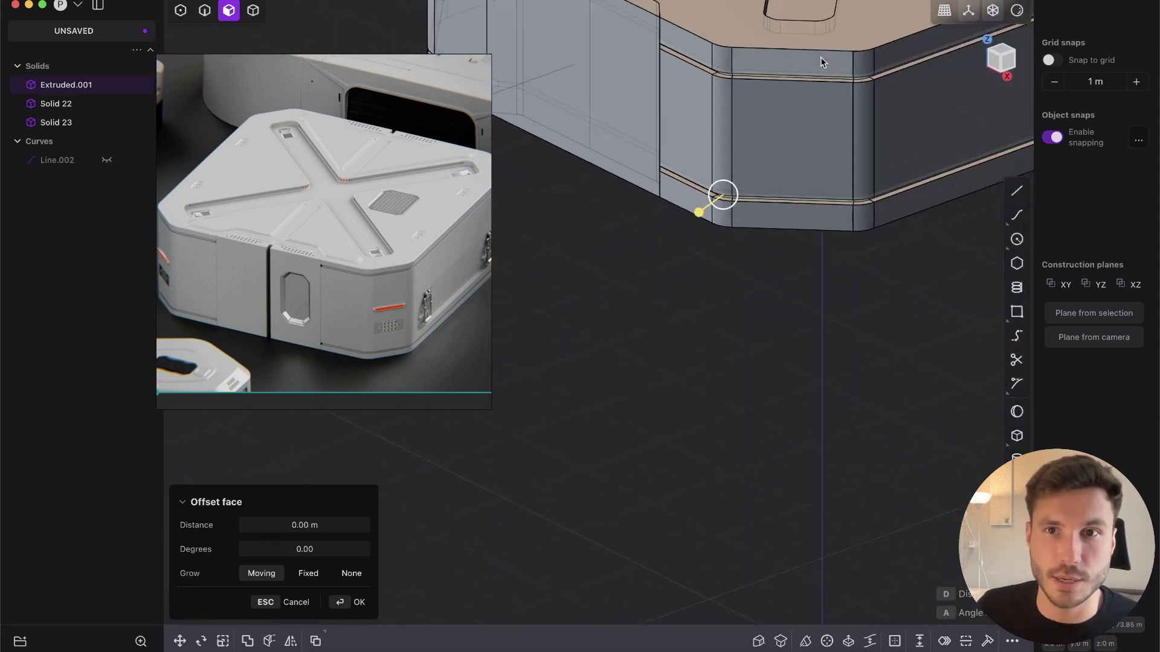
{"action": "middle_click_drag", "start_coordinate": [821, 56], "coordinate": [752, 226], "text": "shift"}
{"action": "left_click", "coordinate": [698, 450]}
- Temporarily hide the edge display, inspect the horizontal grooves around the crate's corners, and restore the edges
{"action": "scroll", "coordinate": [714, 326], "scroll_direction": "down", "scroll_amount": 5}
{"action": "key", "text": "shift+e"}
{"action": "middle_click_drag", "start_coordinate": [714, 337], "coordinate": [836, 382]}
{"action": "scroll", "coordinate": [743, 445], "scroll_direction": "up", "scroll_amount": 8}
{"action": "middle_click_drag", "start_coordinate": [934, 153], "coordinate": [796, 208], "text": "shift"}
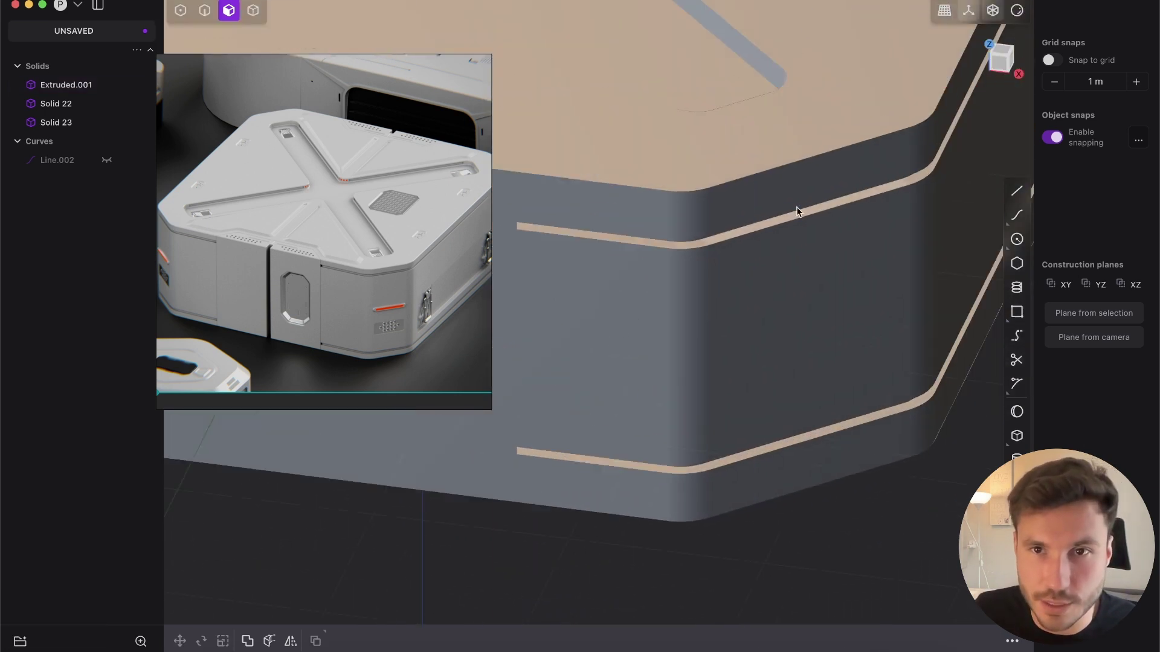
{"action": "scroll", "coordinate": [847, 214], "scroll_direction": "up", "scroll_amount": 1}
{"action": "key", "text": "shift+e"}
{"action": "scroll", "coordinate": [700, 294], "scroll_direction": "down", "scroll_amount": 8}
{"action": "middle_click_drag", "start_coordinate": [714, 275], "coordinate": [845, 182], "text": "shift"}
- View the crate from the top and examine the reference image's top panel details near the front cut-out up close
{"action": "left_click", "coordinate": [1006, 58]}
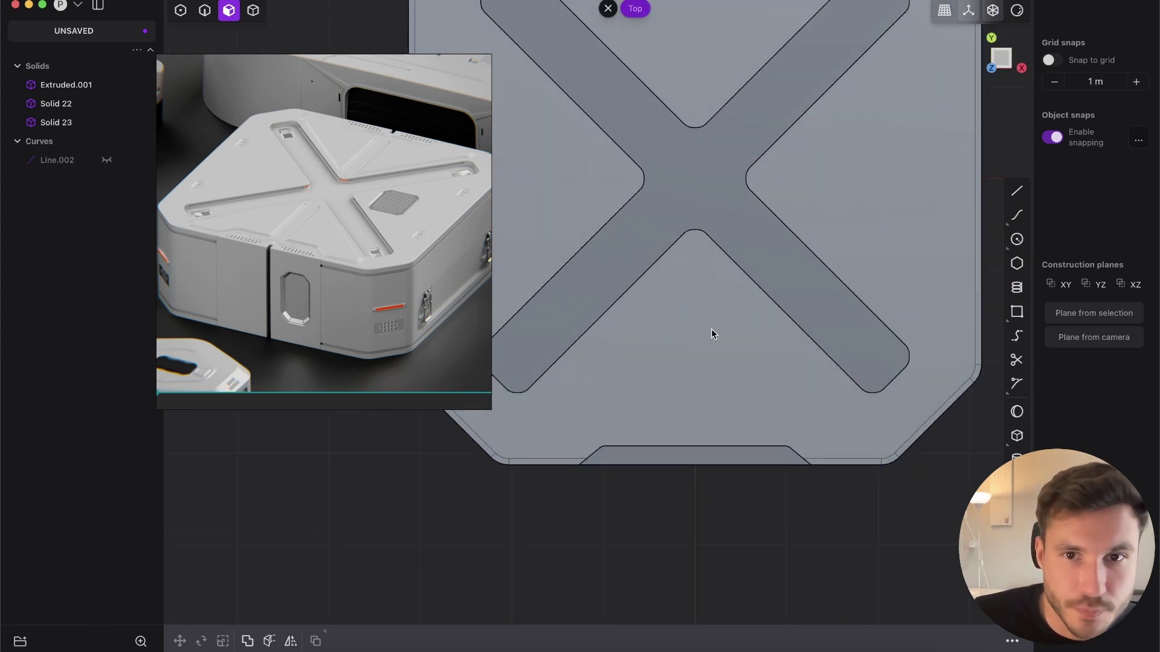
{"action": "middle_click_drag", "start_coordinate": [493, 240], "coordinate": [532, 216], "text": "shift"}
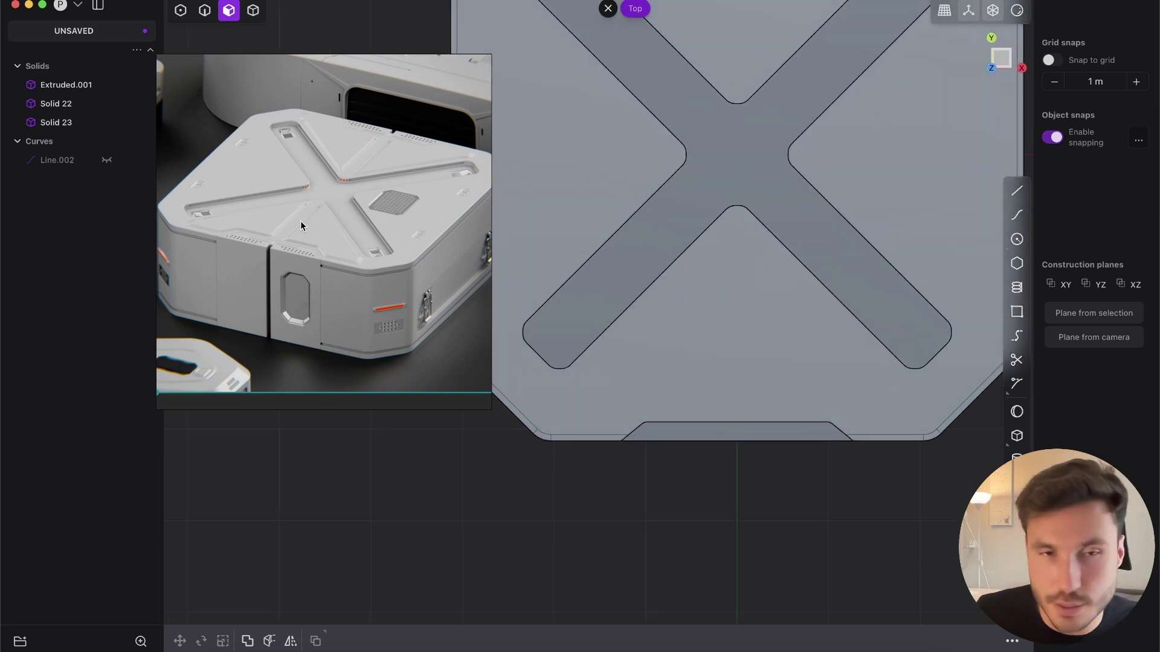
{"action": "scroll", "coordinate": [264, 220], "scroll_direction": "down", "scroll_amount": 5}
{"action": "scroll", "coordinate": [266, 208], "scroll_direction": "up", "scroll_amount": 8}
{"action": "middle_click_drag", "start_coordinate": [266, 219], "coordinate": [345, 188]}
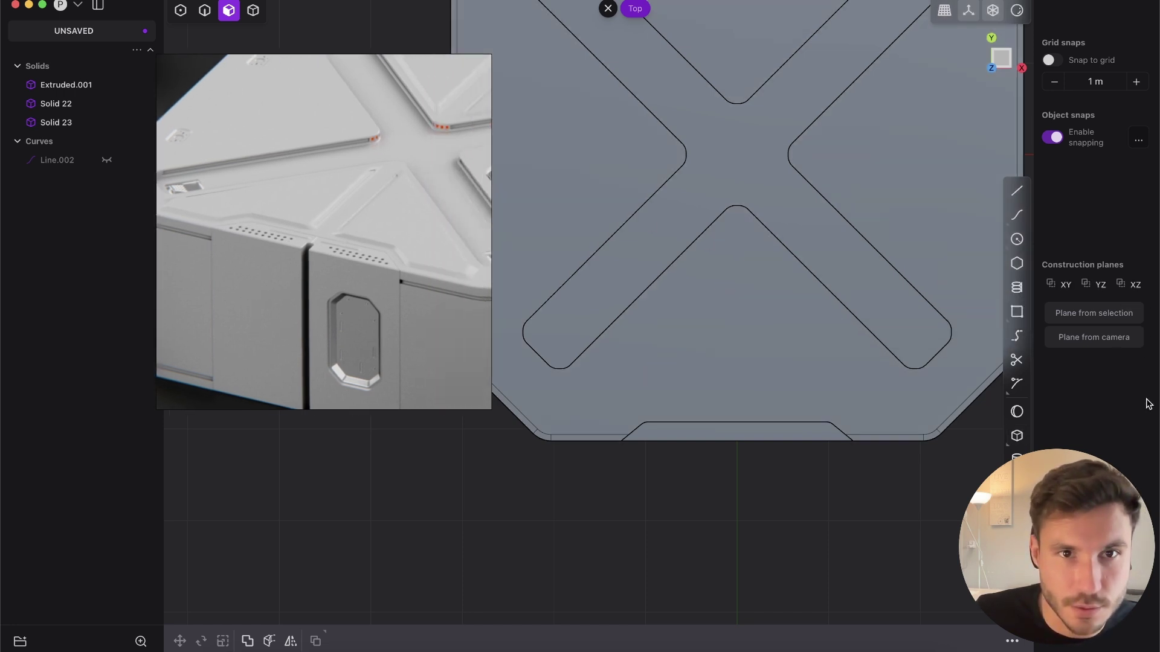
{"action": "scroll", "coordinate": [655, 329], "scroll_direction": "down", "scroll_amount": 2}
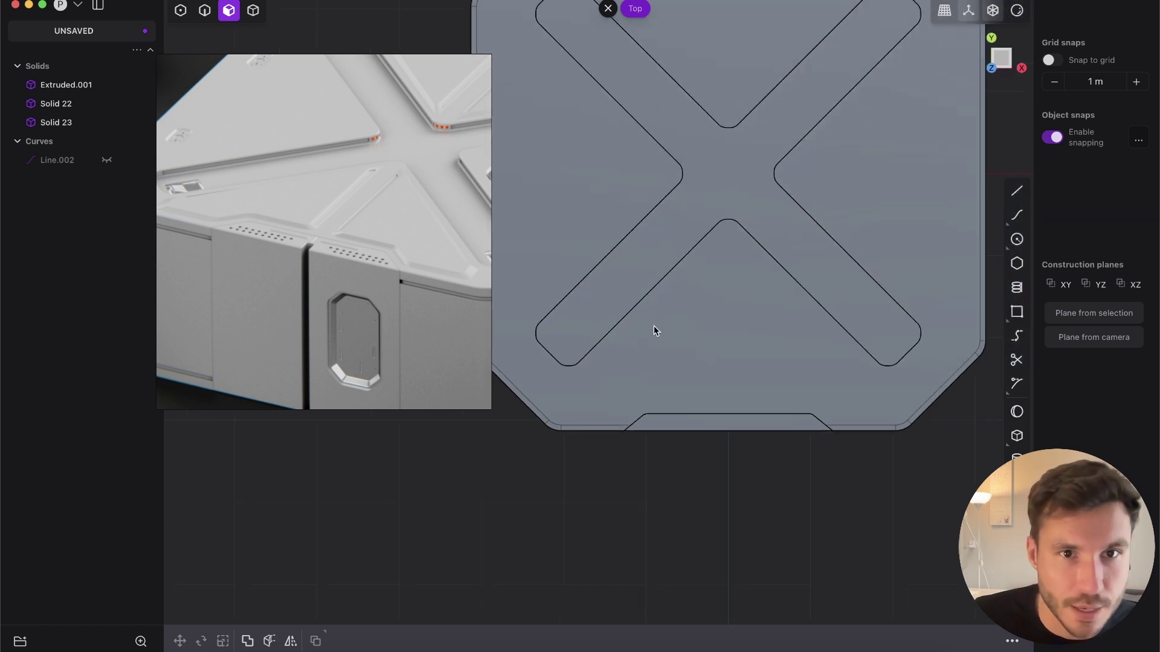
- Try to offset the top face's outlines inward across the whole crate lid
{"action": "left_click", "coordinate": [729, 308]}
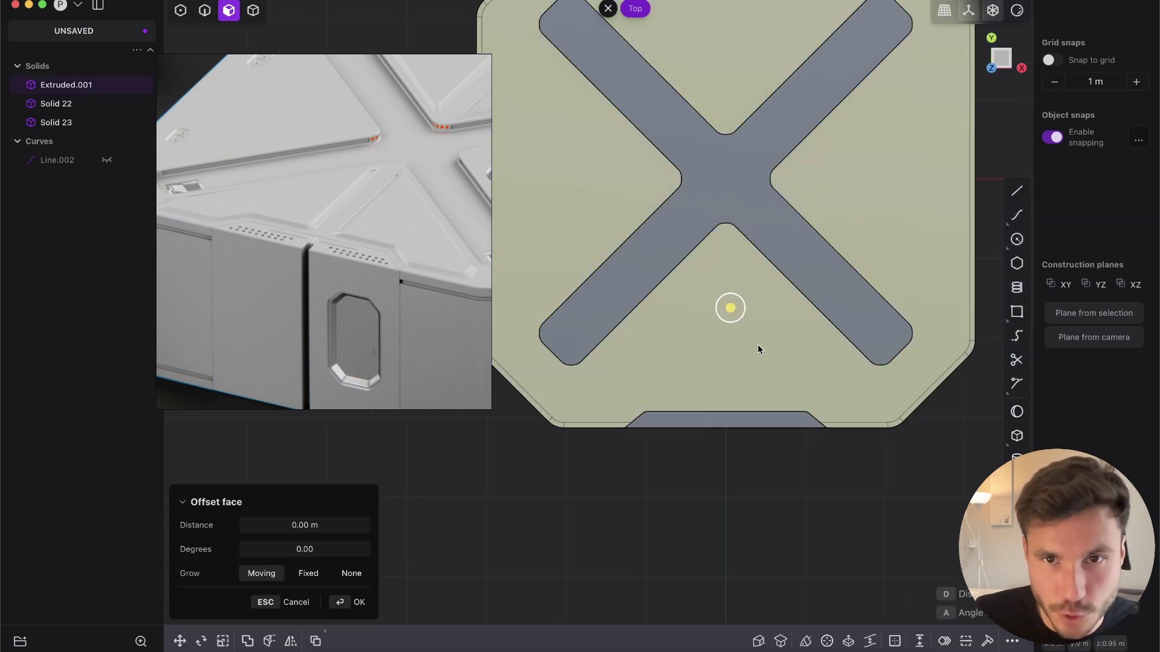
{"action": "scroll", "coordinate": [771, 425], "scroll_direction": "down", "scroll_amount": 3}
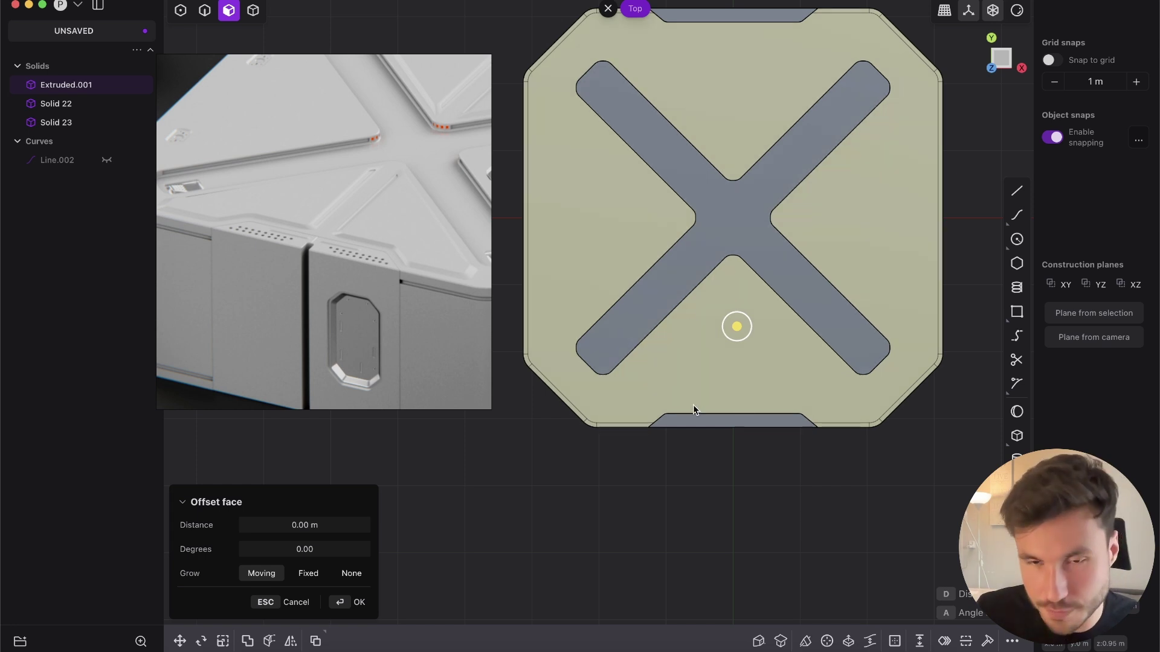
{"action": "key", "text": "o"}
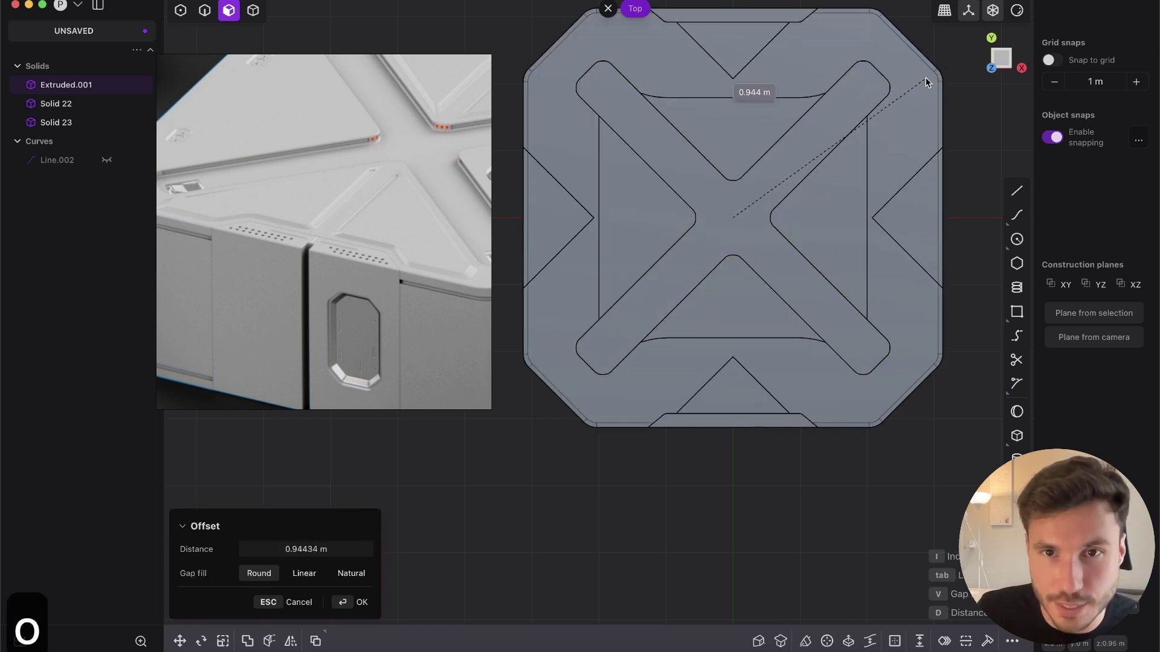
{"action": "left_click", "coordinate": [880, 212]}
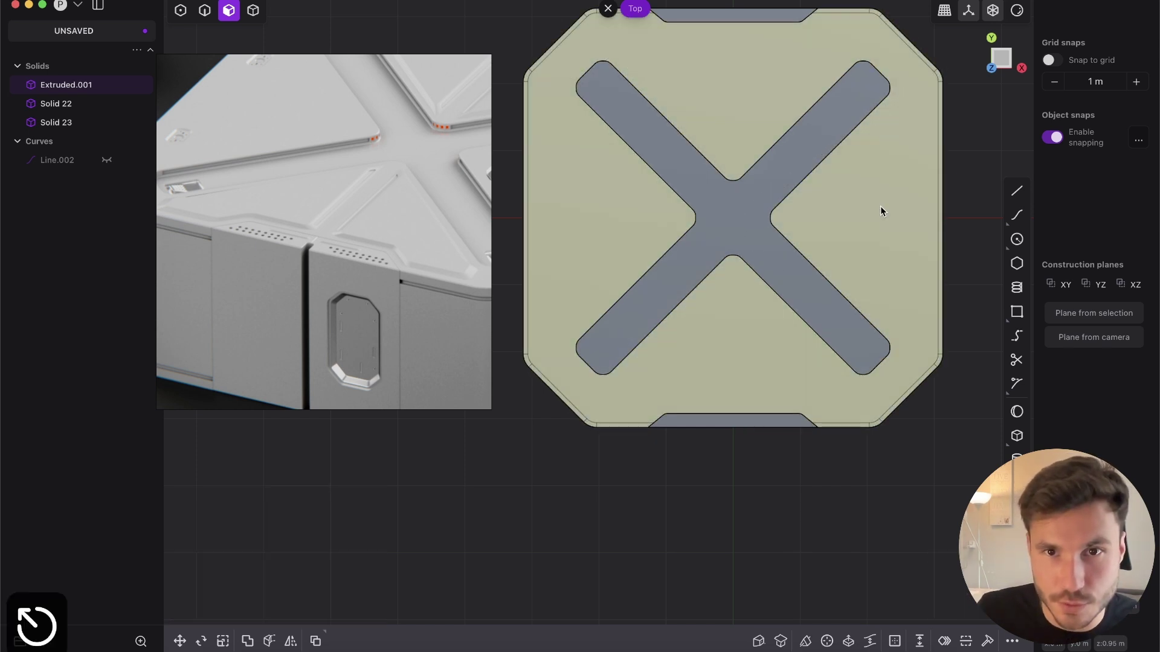
{"action": "scroll", "coordinate": [679, 339], "scroll_direction": "up", "scroll_amount": 3}
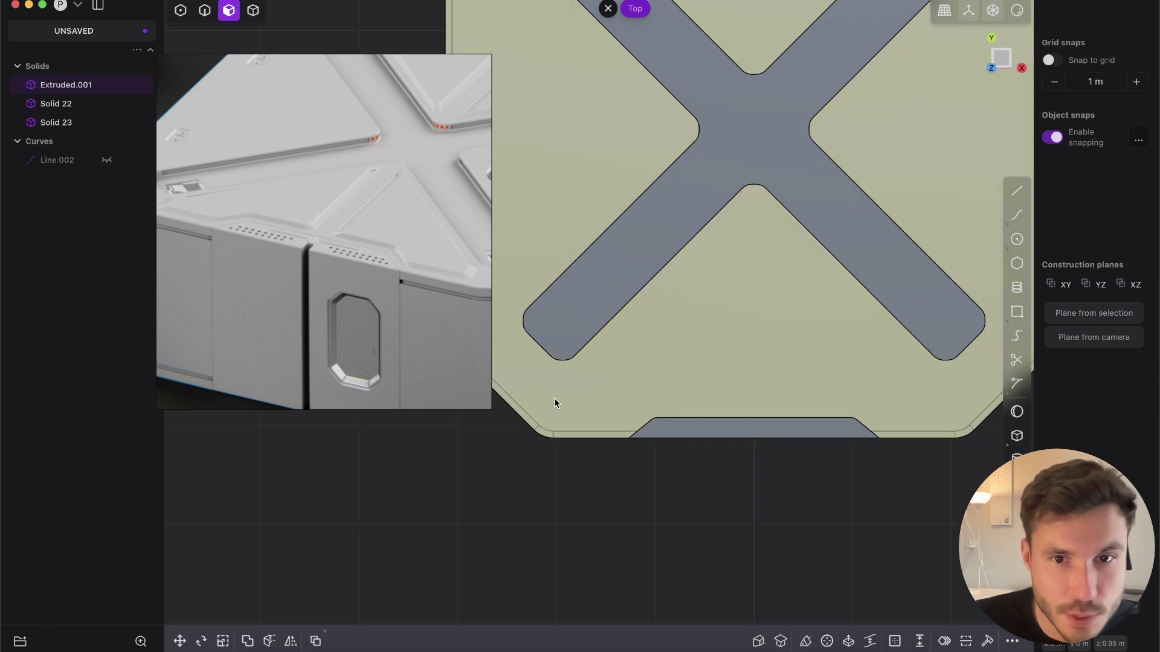
{"action": "middle_click_drag", "start_coordinate": [578, 375], "coordinate": [621, 257], "text": "shift"}
{"action": "left_click", "coordinate": [619, 339]}
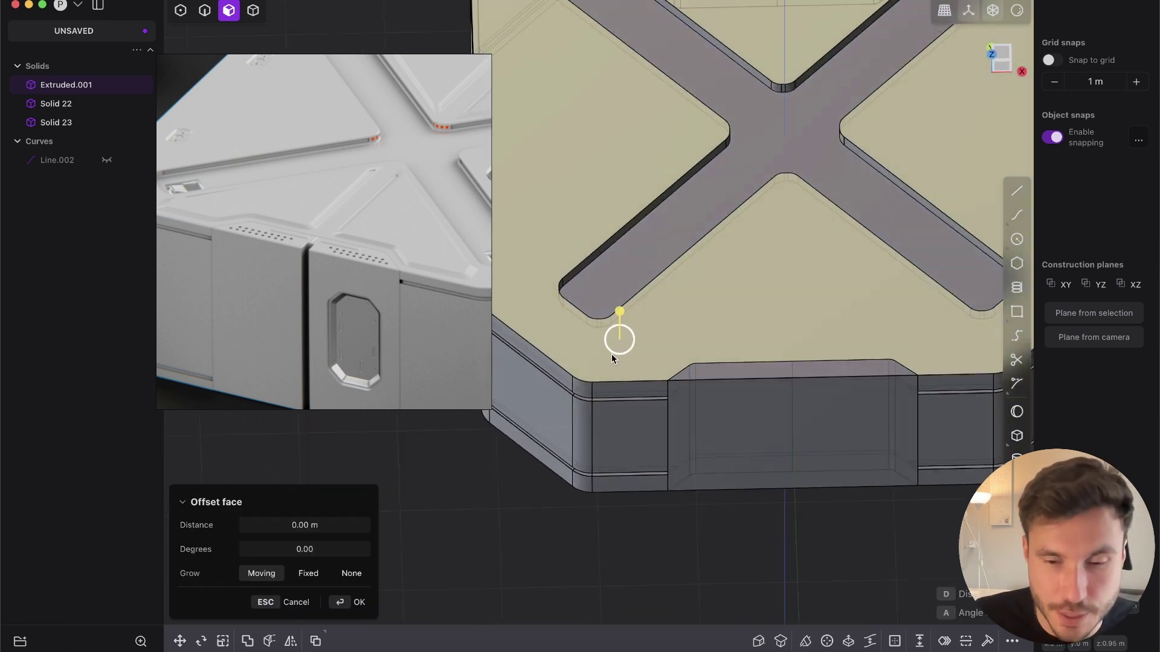
{"action": "key", "text": "super+r"}
{"action": "middle_click_drag", "start_coordinate": [602, 319], "coordinate": [640, 336]}
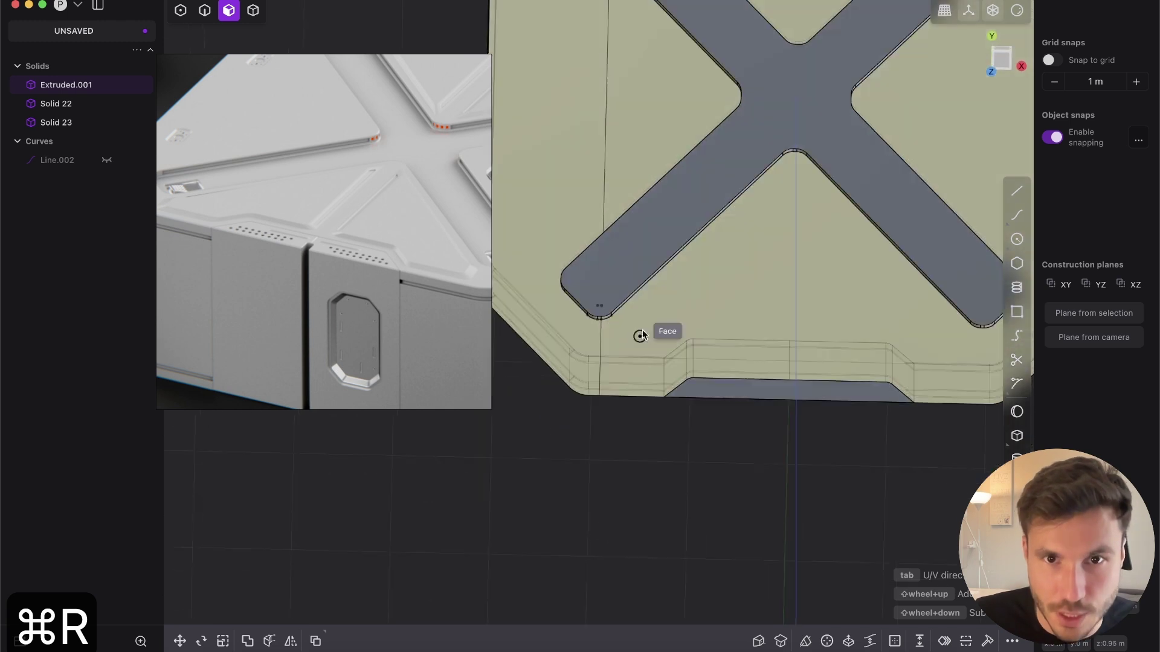
{"action": "key", "text": "Escape"}
- View the crate from the top and examine the X groove's front left end near the chamfered corner
{"action": "left_click", "coordinate": [1001, 63]}
{"action": "scroll", "coordinate": [796, 227], "scroll_direction": "down", "scroll_amount": 3}
{"action": "scroll", "coordinate": [795, 231], "scroll_direction": "up", "scroll_amount": 5}
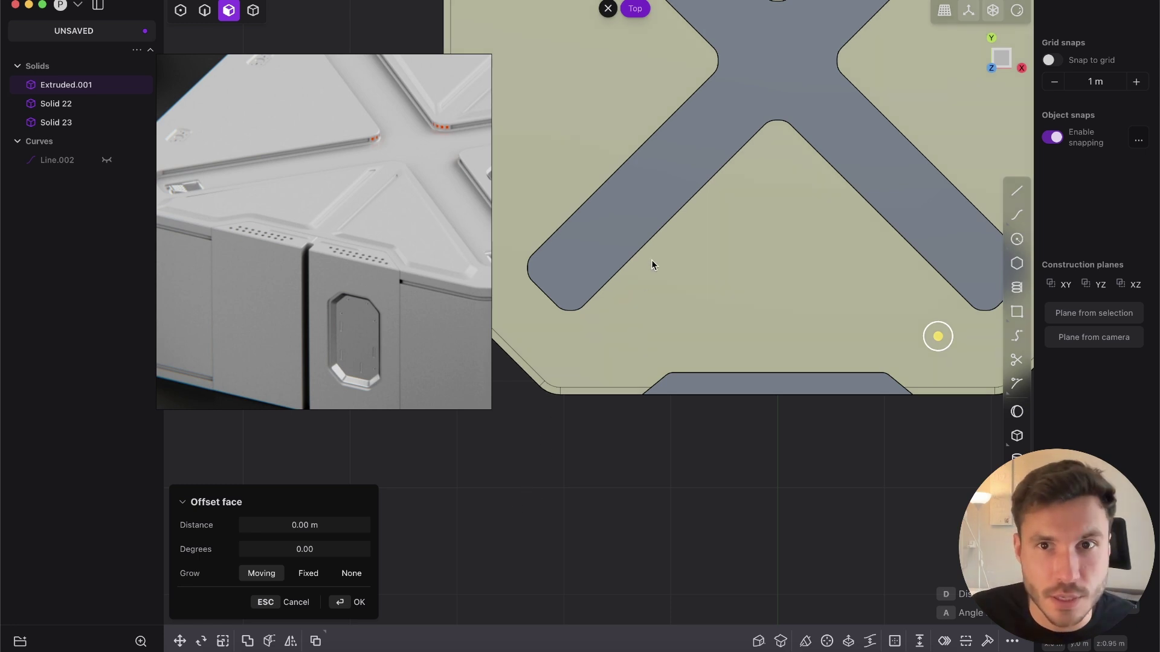
{"action": "scroll", "coordinate": [552, 362], "scroll_direction": "left", "scroll_amount": 3}
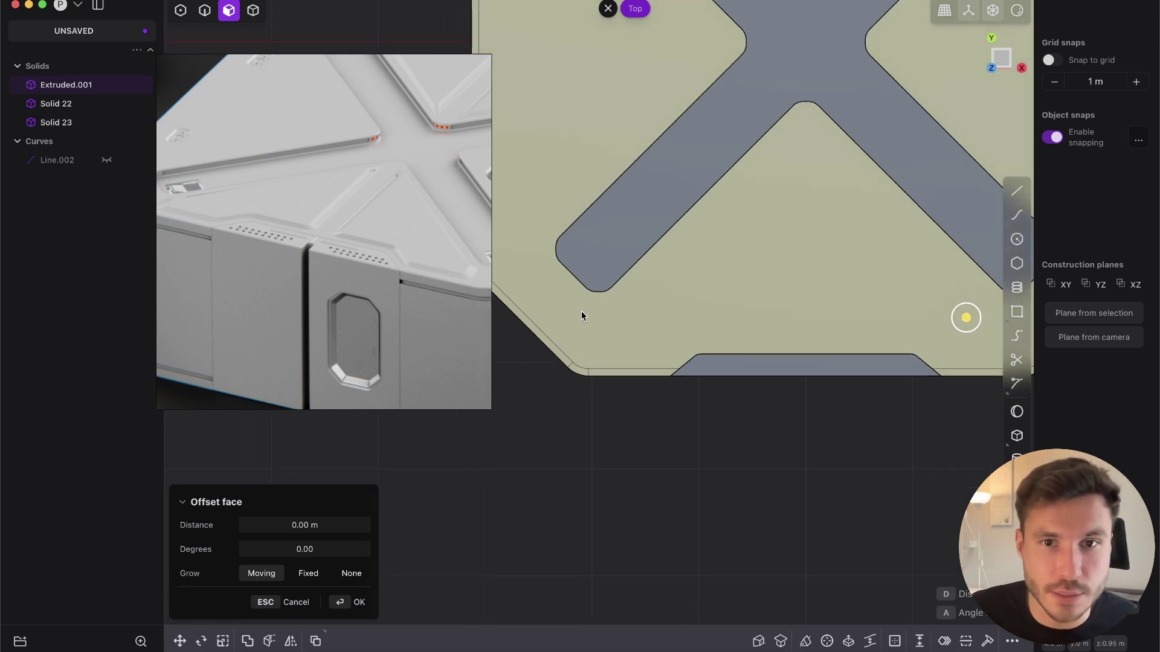
{"action": "scroll", "coordinate": [673, 371], "scroll_direction": "up", "scroll_amount": 1}
{"action": "scroll", "coordinate": [669, 352], "scroll_direction": "down", "scroll_amount": 3}
{"action": "scroll", "coordinate": [657, 362], "scroll_direction": "up", "scroll_amount": 3}
{"action": "scroll", "coordinate": [635, 375], "scroll_direction": "left", "scroll_amount": 3}
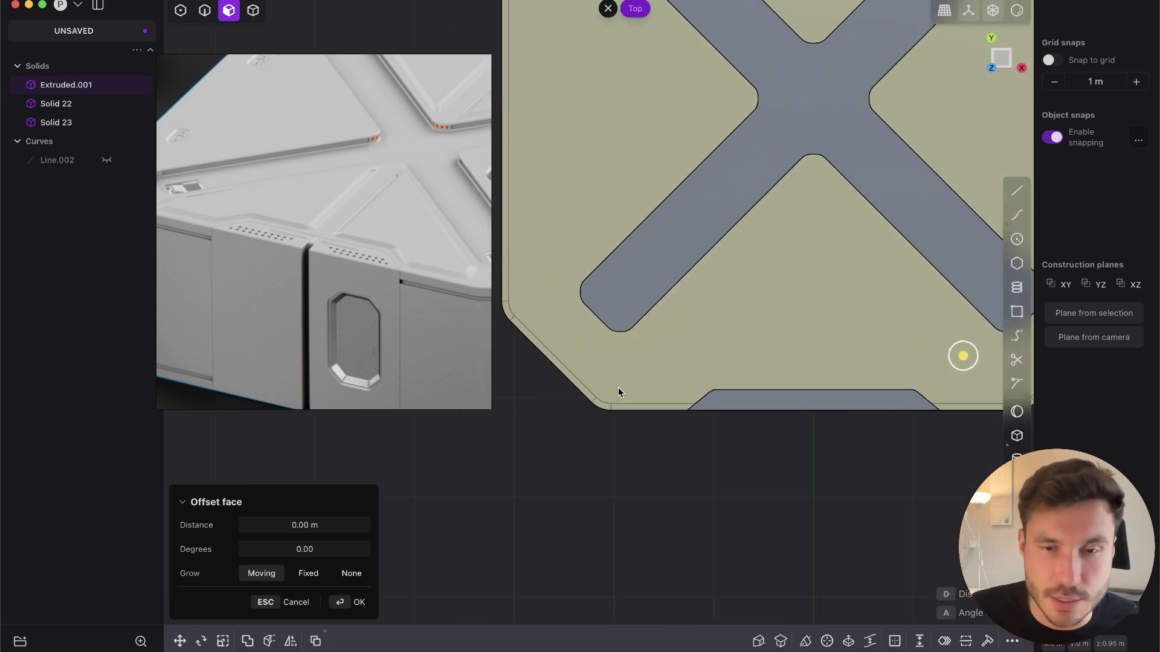
{"action": "scroll", "coordinate": [618, 387], "scroll_direction": "left", "scroll_amount": 1}
- Look up the Isoparam command and try it on the top face at the groove's front left end
{"action": "type", "text": "fiso"}
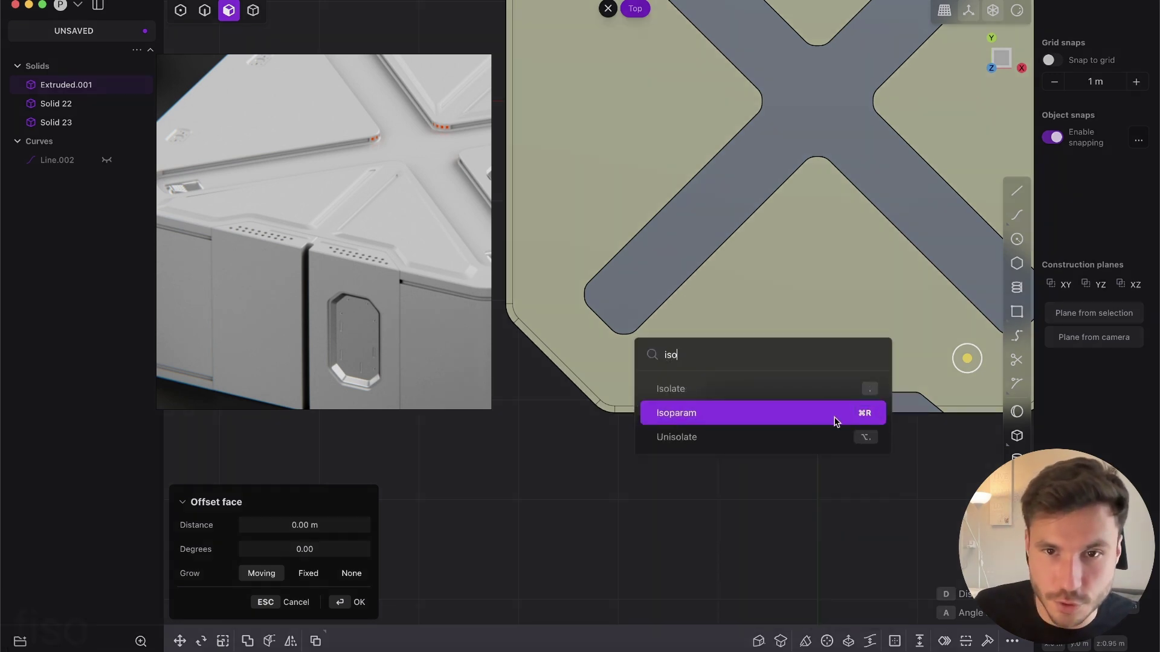
{"action": "left_click", "coordinate": [574, 465]}
{"action": "left_click", "coordinate": [750, 302]}
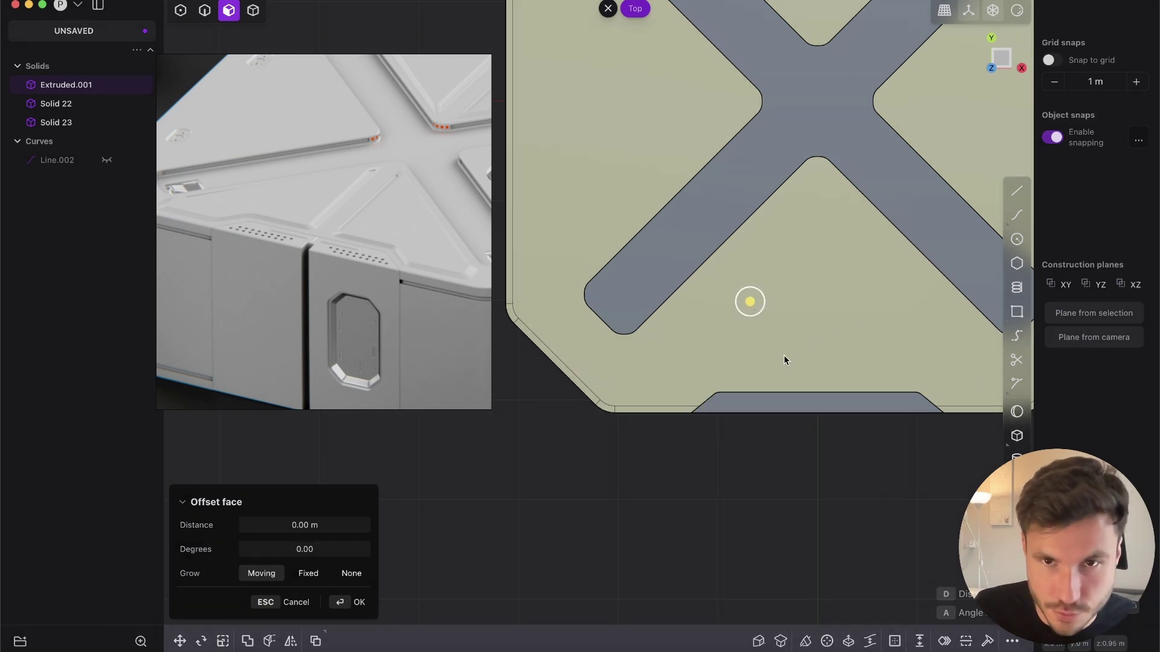
{"action": "key", "text": "super+r"}
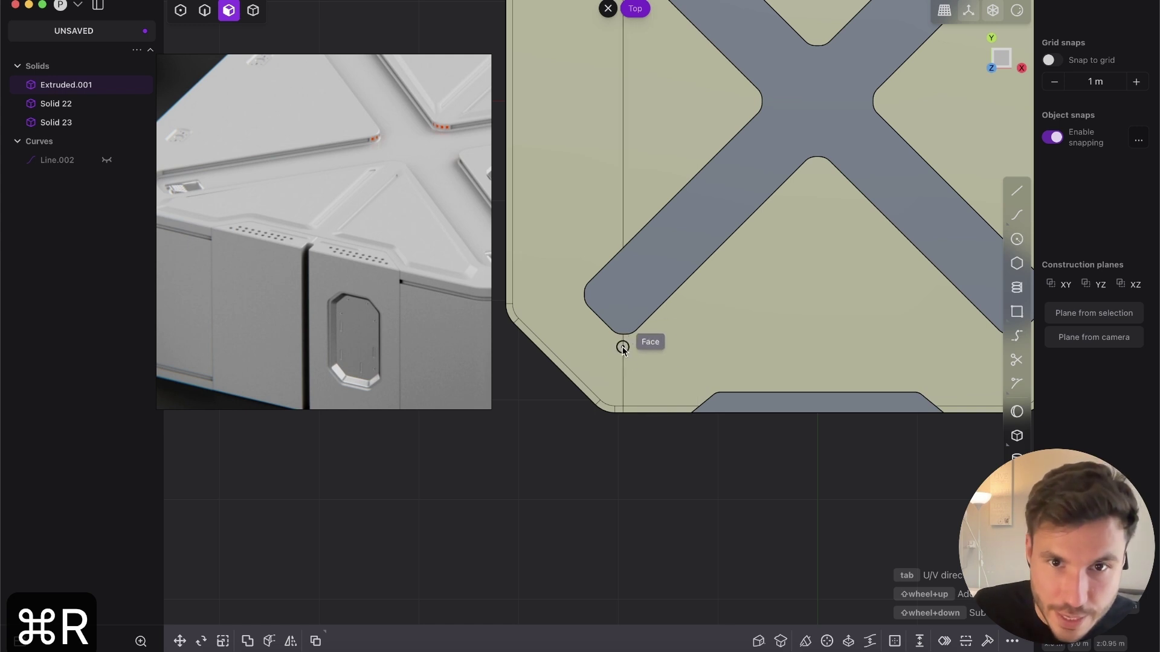
{"action": "key", "text": "Escape"}
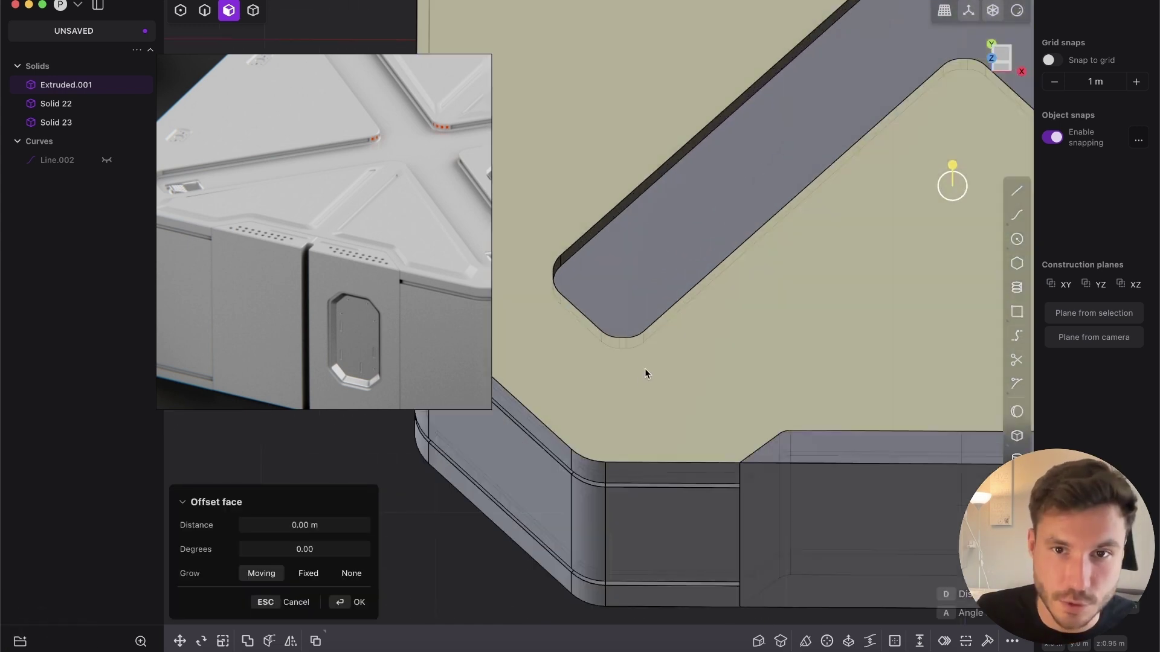
- Cut the top face with an isoparam line through the point where the groove's straight edge meets its rounded front left end
{"action": "key", "text": "super+r"}
{"action": "middle_click_drag", "start_coordinate": [644, 381], "coordinate": [638, 398]}
{"action": "scroll", "coordinate": [637, 399], "scroll_direction": "up", "scroll_amount": 4}
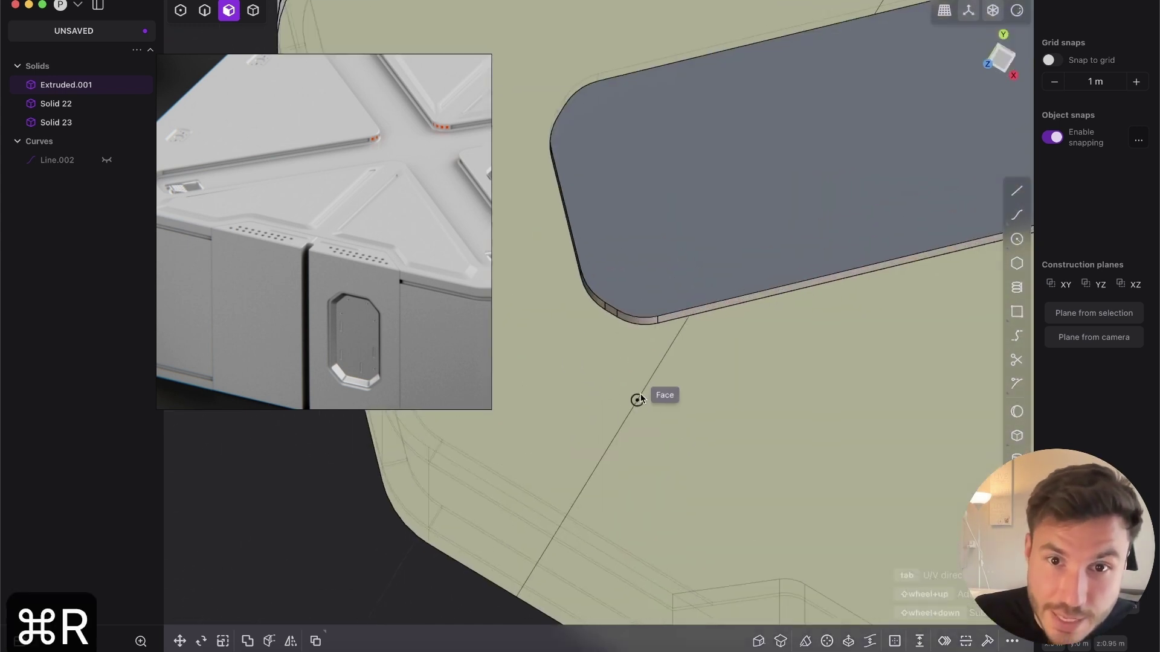
{"action": "middle_click_drag", "start_coordinate": [661, 353], "coordinate": [642, 275]}
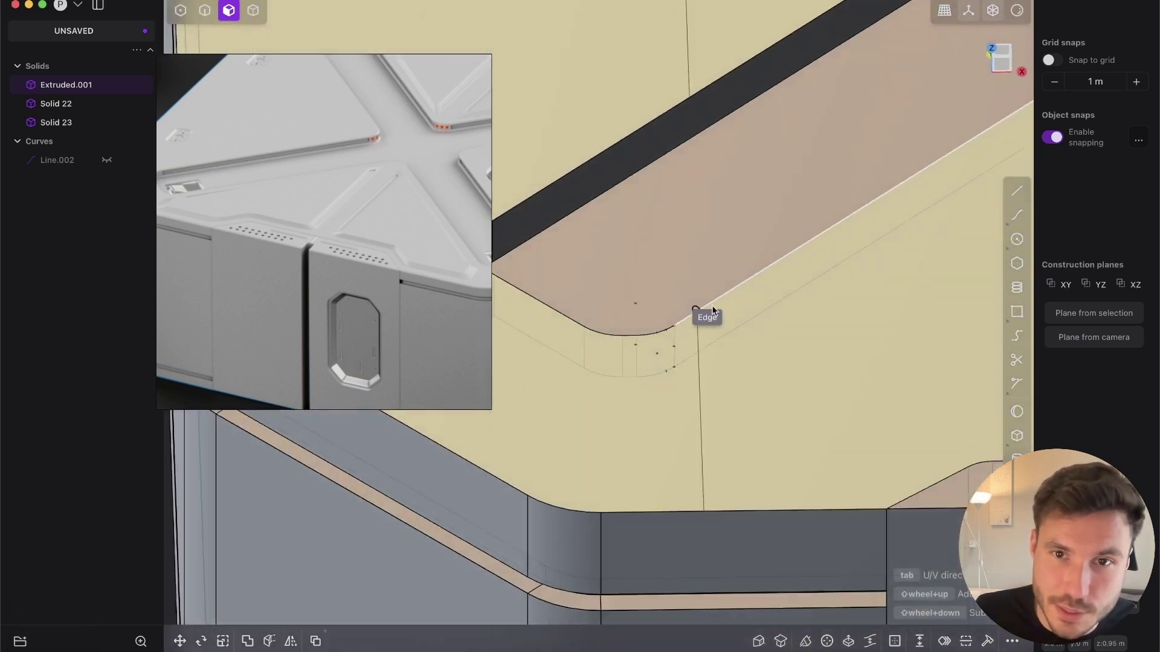
{"action": "middle_click_drag", "start_coordinate": [712, 307], "coordinate": [779, 188]}
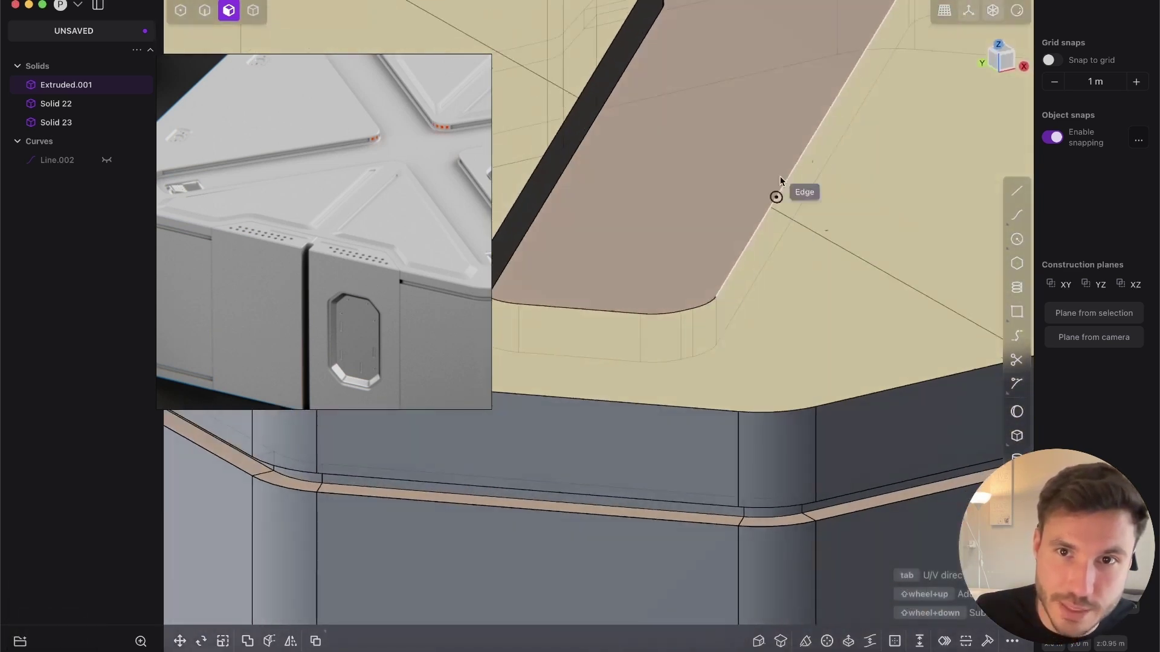
{"action": "key", "text": "2"}
{"action": "mouse_move", "coordinate": [727, 311]}
{"action": "right_mouse_down"}
{"action": "mouse_move", "coordinate": [717, 298]}
{"action": "mouse_move", "coordinate": [733, 292]}
{"action": "right_mouse_up"}
{"action": "left_click", "coordinate": [723, 291]}
- Select the groove's straight edge beside the isoparam cut and examine up close how the cut meets the edge's endpoint
{"action": "scroll", "coordinate": [749, 292], "scroll_direction": "down", "scroll_amount": 4}
{"action": "middle_click_drag", "start_coordinate": [748, 293], "coordinate": [769, 256]}
{"action": "key", "text": "2"}
{"action": "left_click", "coordinate": [767, 257]}
{"action": "key", "text": "b"}
{"action": "right_click_drag", "start_coordinate": [766, 309], "coordinate": [793, 290]}
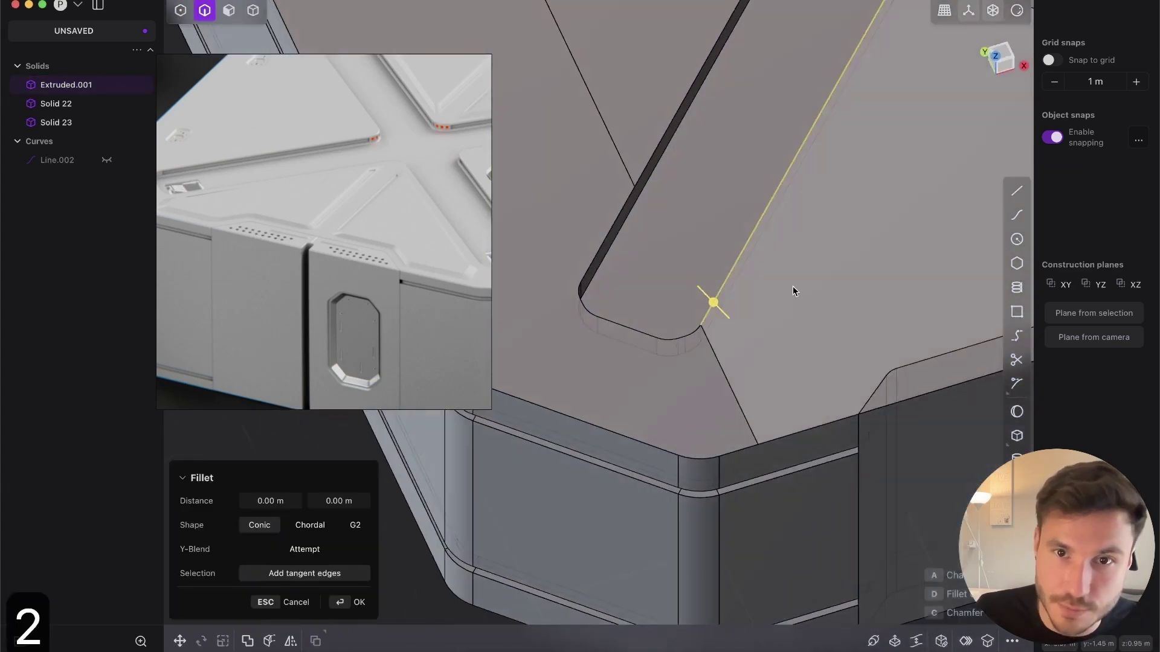
{"action": "scroll", "coordinate": [657, 379], "scroll_direction": "up", "scroll_amount": 5}
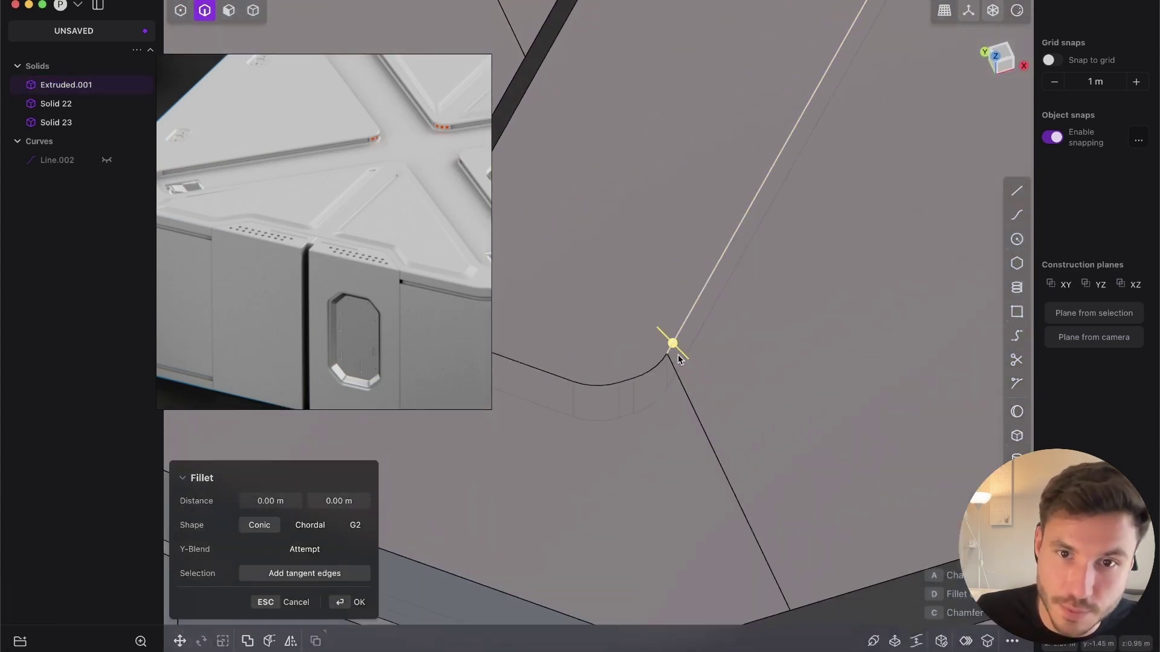
{"action": "scroll", "coordinate": [692, 340], "scroll_direction": "down", "scroll_amount": 8}
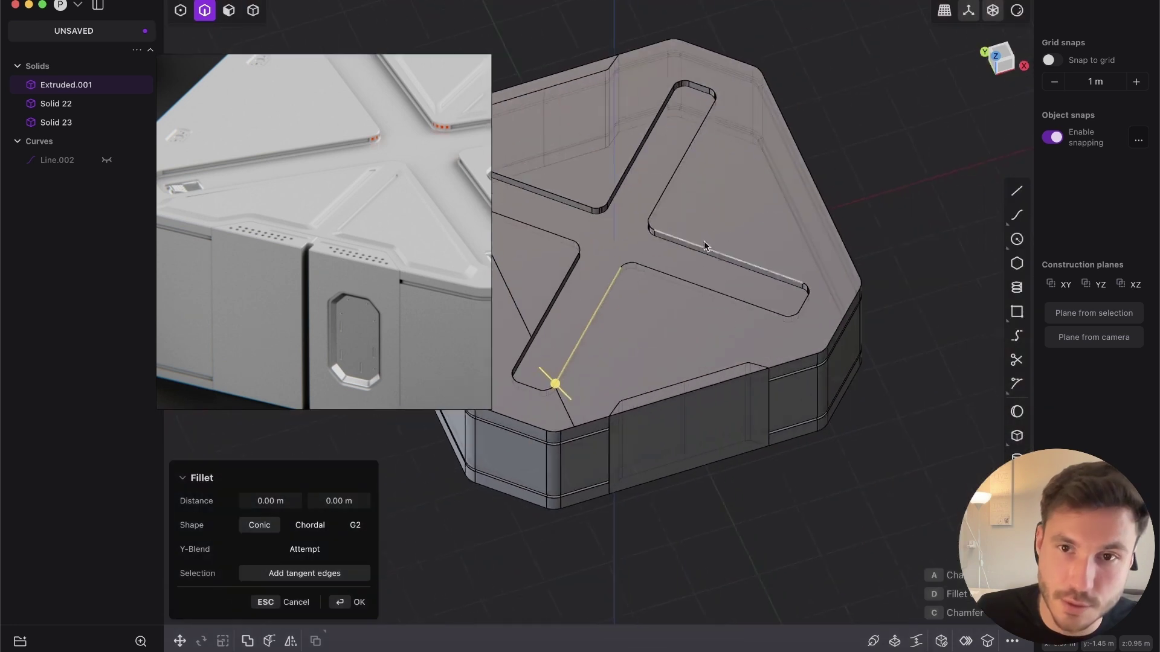
- Cut the top face with a second isoparam line through the matching edge endpoint at the groove's front right end
{"action": "middle_click_drag", "start_coordinate": [726, 343], "coordinate": [779, 344]}
{"action": "scroll", "coordinate": [796, 342], "scroll_direction": "up", "scroll_amount": 4}
{"action": "scroll", "coordinate": [707, 322], "scroll_direction": "up", "scroll_amount": 4}
{"action": "key", "text": "3"}
{"action": "left_click", "coordinate": [682, 400]}
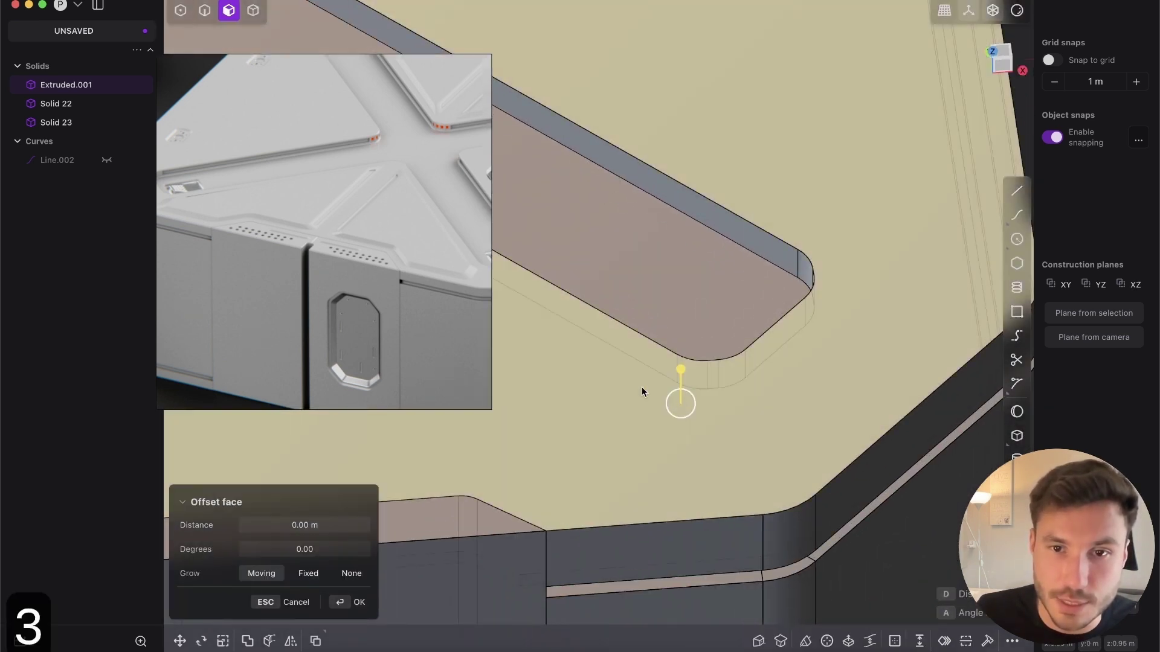
{"action": "scroll", "coordinate": [733, 302], "scroll_direction": "down", "scroll_amount": 5}
{"action": "scroll", "coordinate": [700, 362], "scroll_direction": "up", "scroll_amount": 5}
{"action": "scroll", "coordinate": [756, 306], "scroll_direction": "up", "scroll_amount": 2}
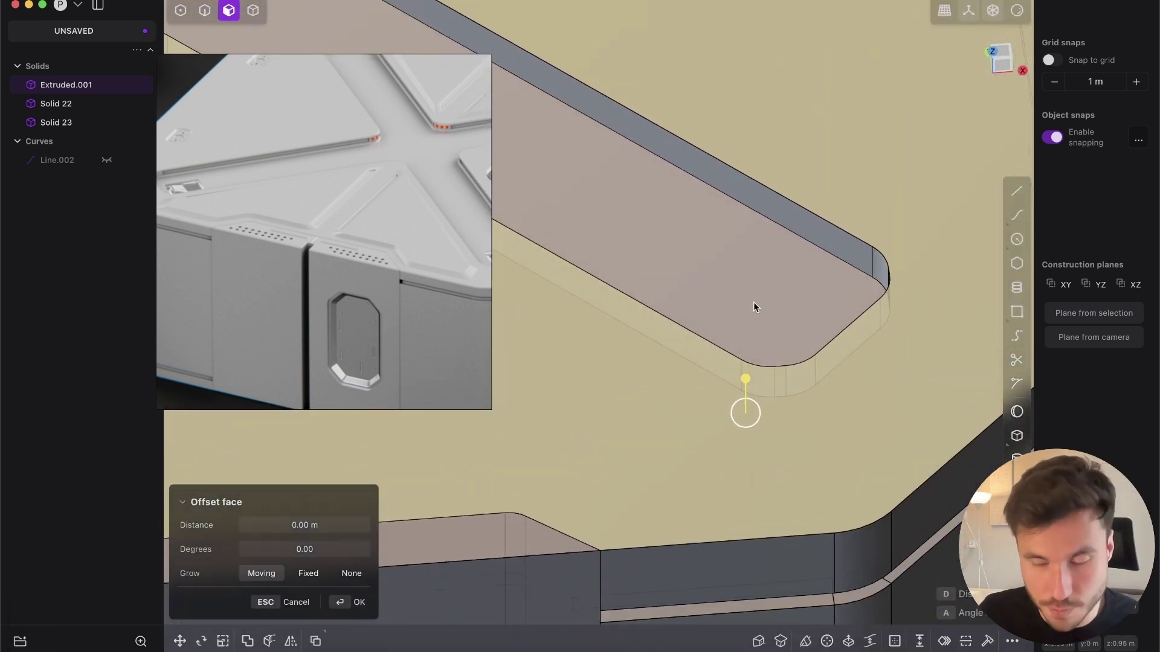
{"action": "key", "text": "super+r"}
{"action": "left_click", "coordinate": [742, 361]}
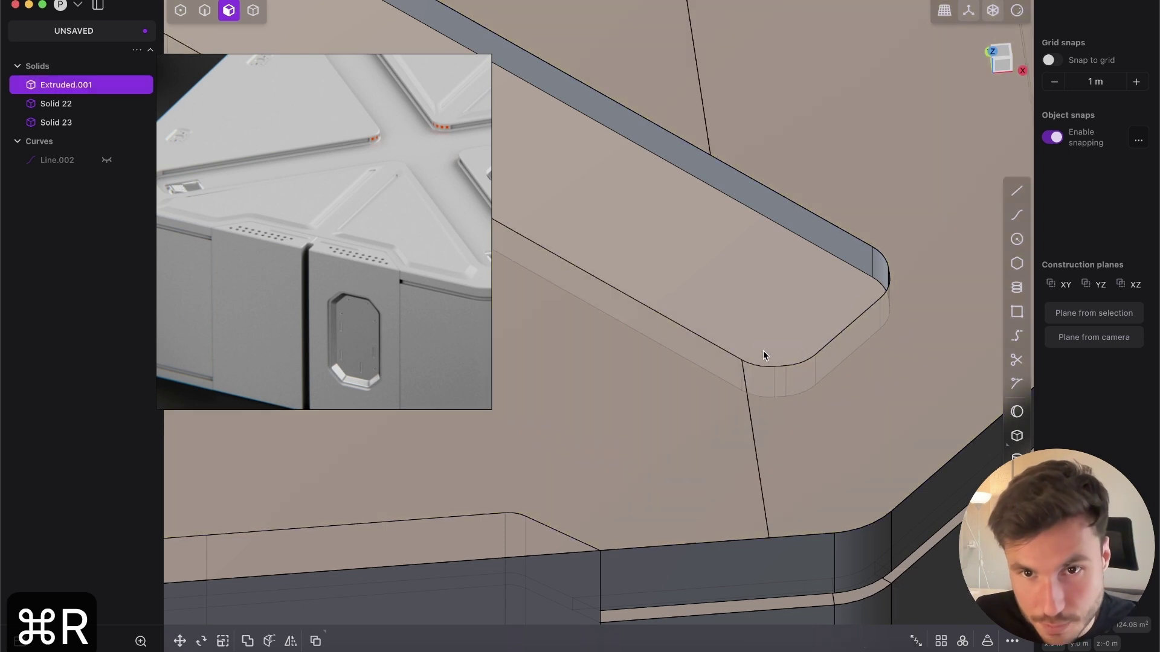
- Select the front triangular panel face between the isoparam cuts and try to offset its outline inward
{"action": "scroll", "coordinate": [676, 356], "scroll_direction": "down", "scroll_amount": 6}
{"action": "middle_click_drag", "start_coordinate": [520, 332], "coordinate": [695, 276], "text": "shift"}
{"action": "left_click", "coordinate": [695, 275]}
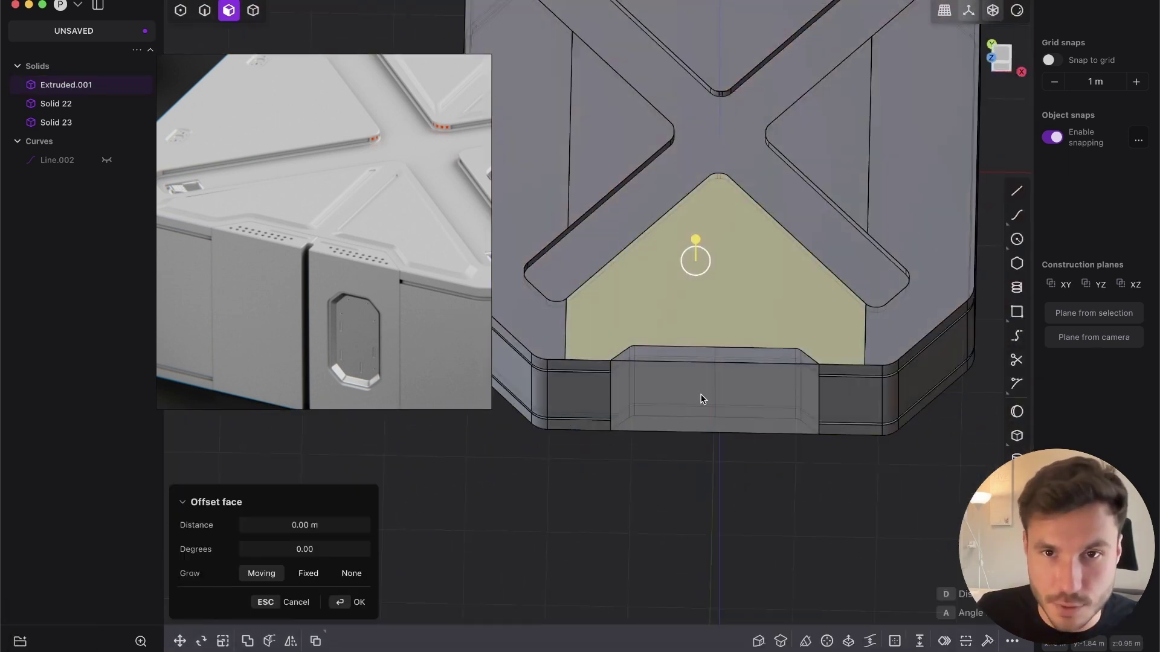
{"action": "scroll", "coordinate": [701, 396], "scroll_direction": "up", "scroll_amount": 1}
{"action": "middle_click_drag", "start_coordinate": [709, 381], "coordinate": [693, 343]}
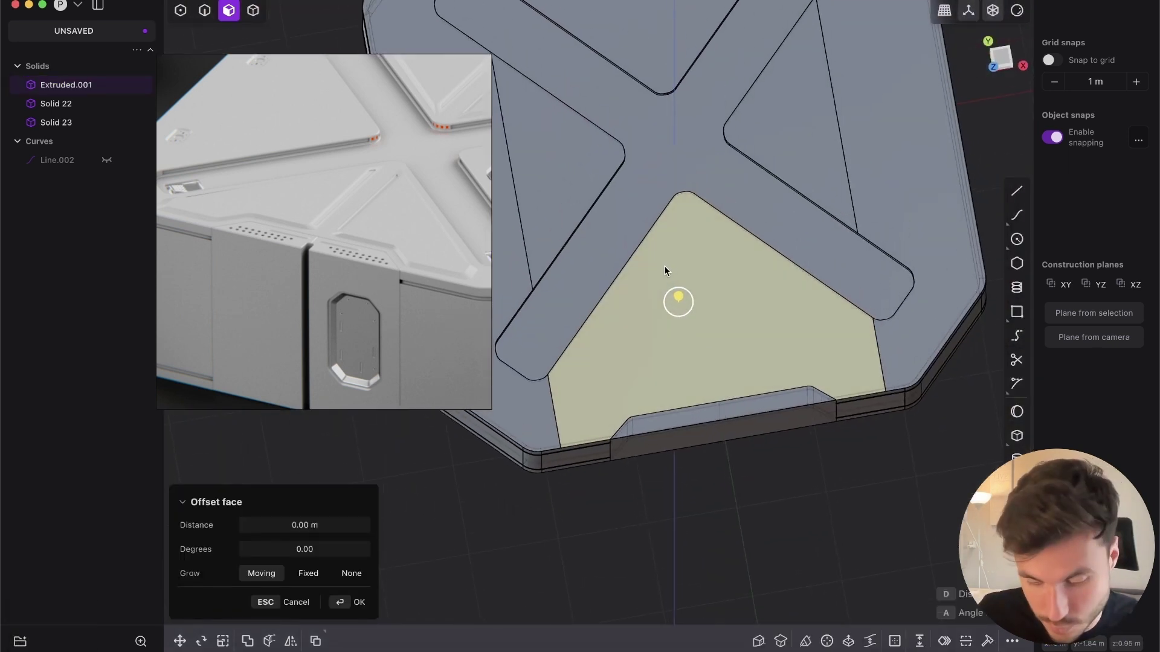
{"action": "key", "text": "o"}
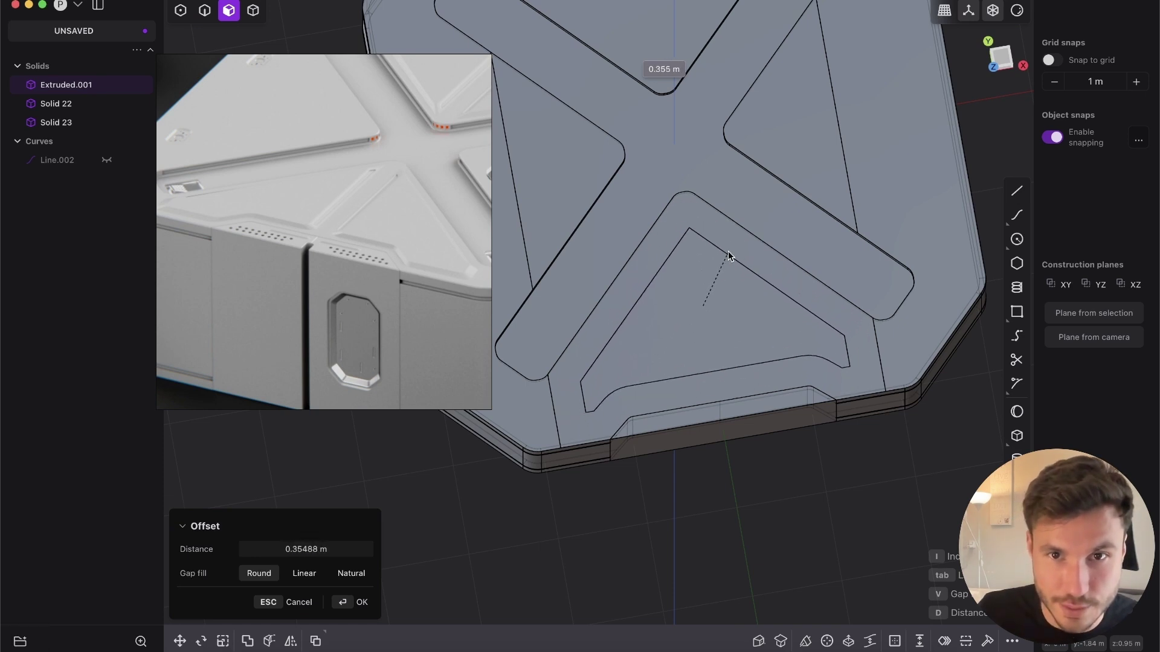
{"action": "key", "text": "super+z"}
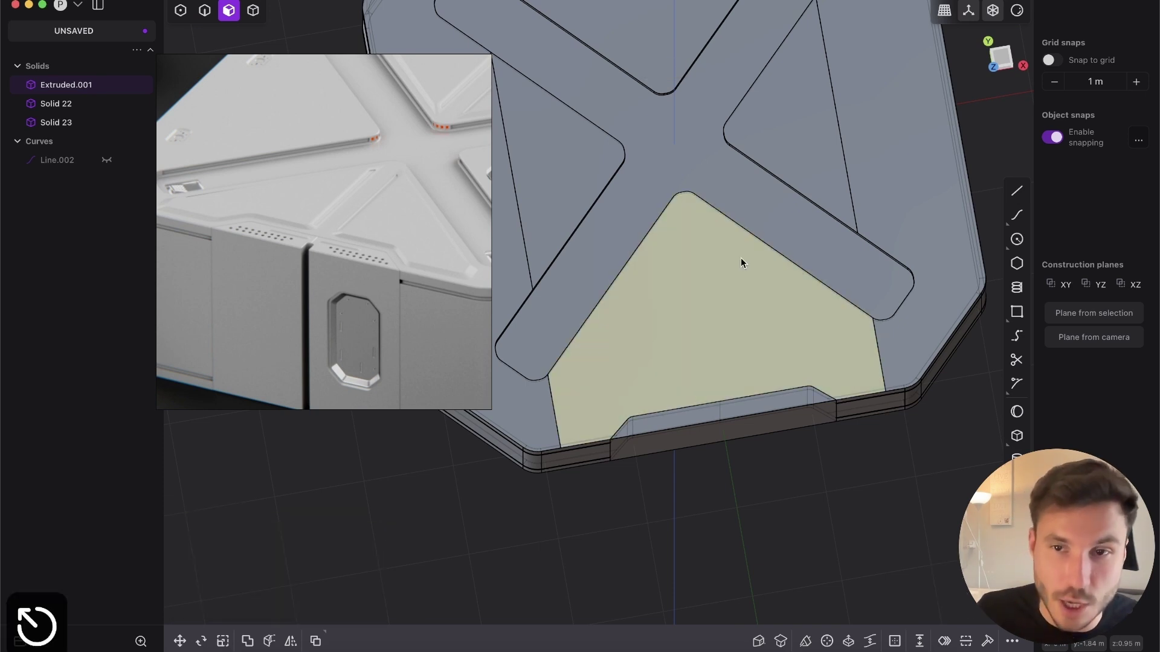
- In the top view, sketch a rough closed polyline inside the front triangular panel and delete it
{"action": "left_click", "coordinate": [1002, 53]}
{"action": "left_click", "coordinate": [1016, 191]}
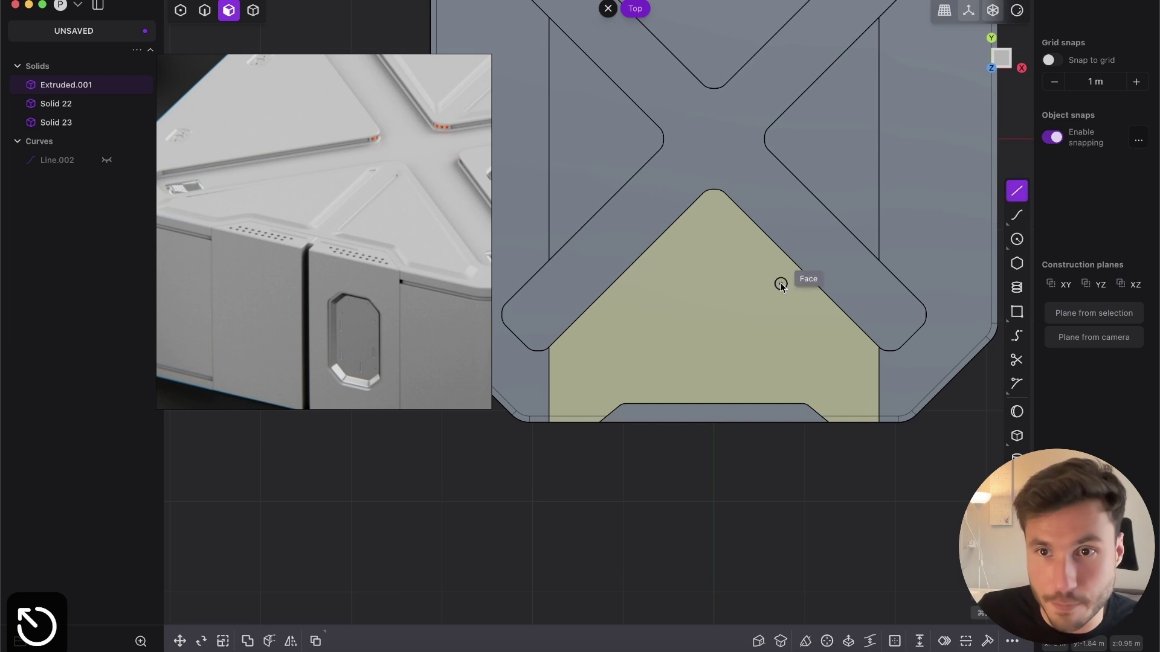
{"action": "left_click", "coordinate": [704, 227]}
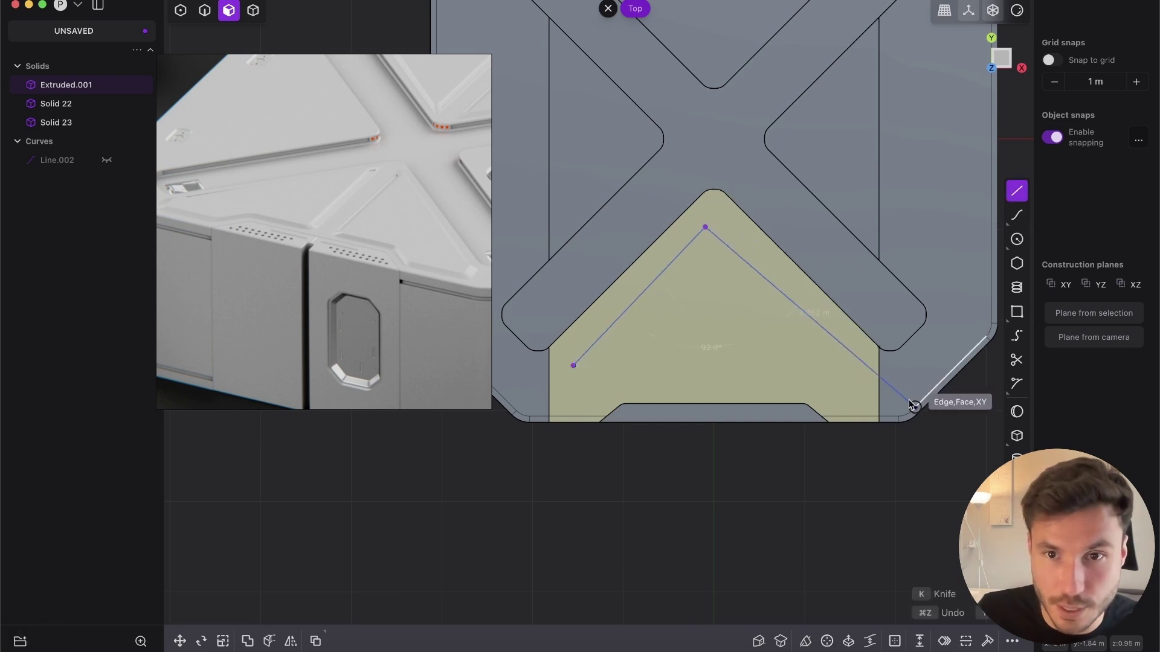
{"action": "left_click", "coordinate": [656, 403]}
{"action": "left_click", "coordinate": [573, 366]}
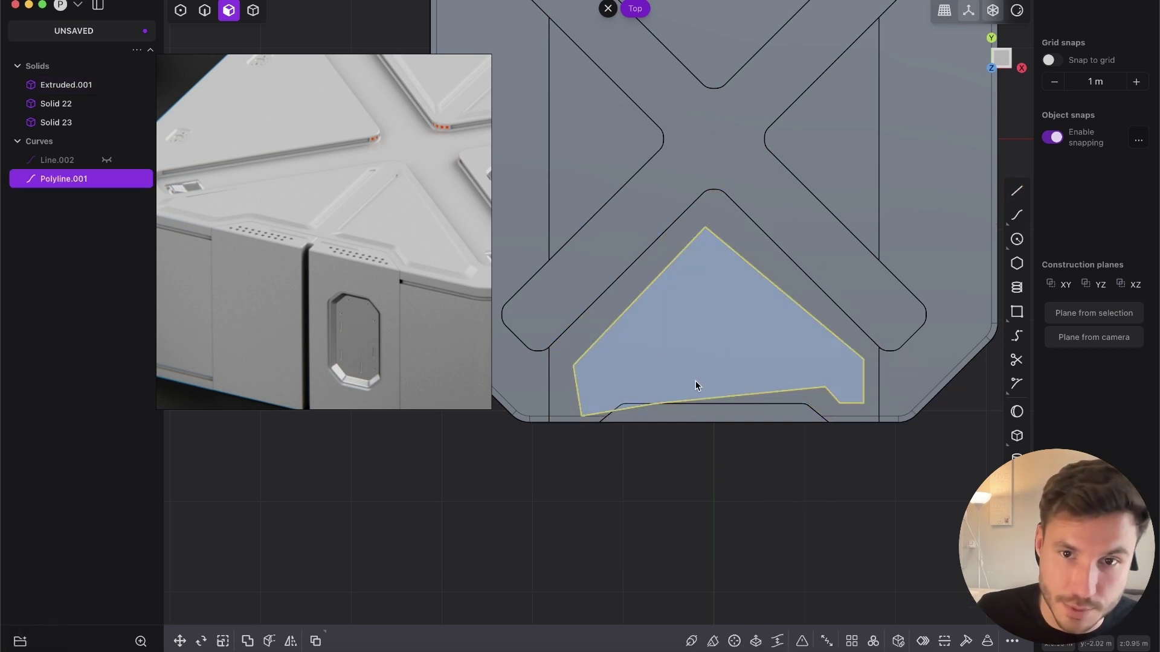
{"action": "key", "text": "x"}
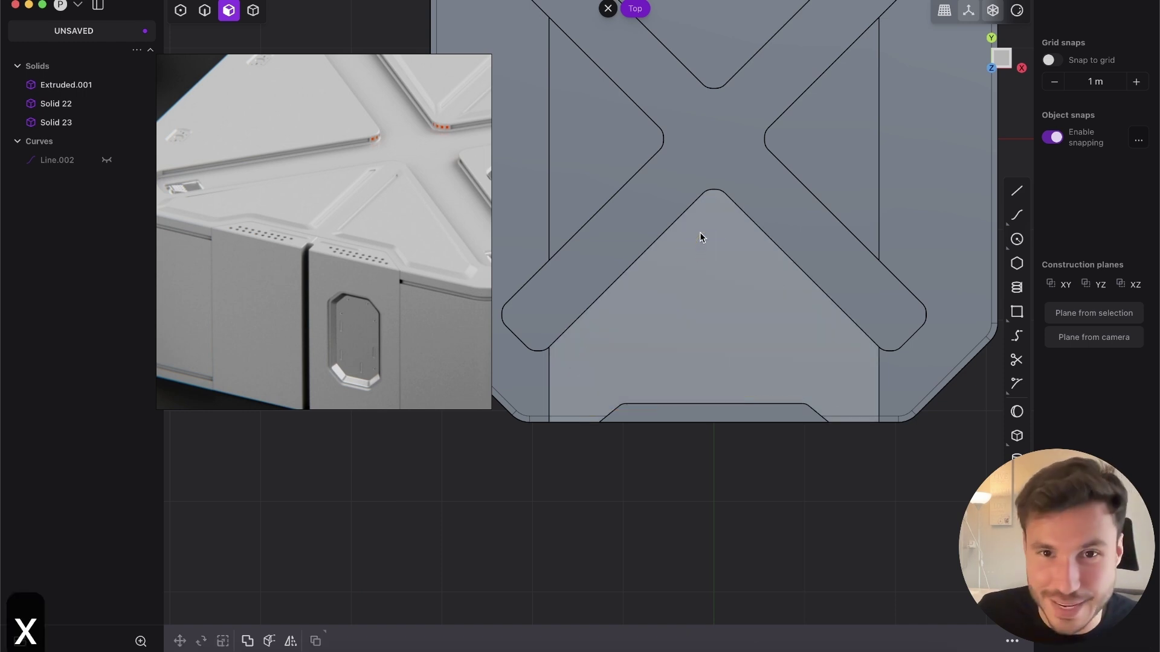
- Offset the front triangular panel face's outline inward by about 0.2 m to split off a border band around it
{"action": "key", "text": "3"}
{"action": "left_click", "coordinate": [690, 270]}
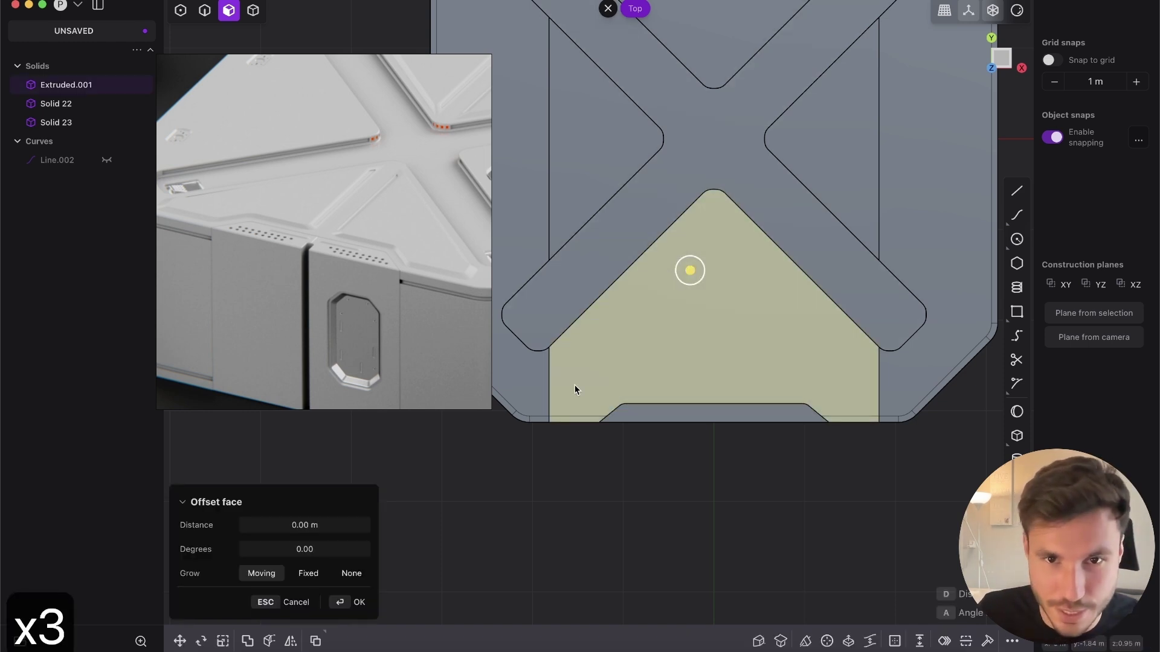
{"action": "key", "text": "o"}
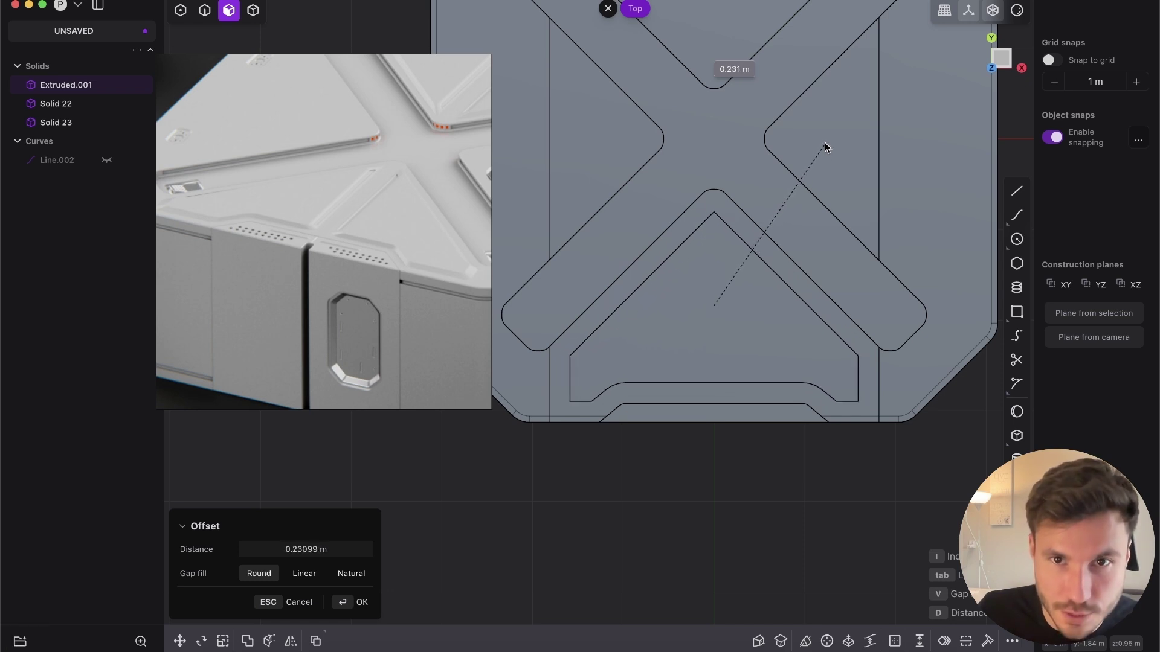
{"action": "left_click", "coordinate": [824, 145]}
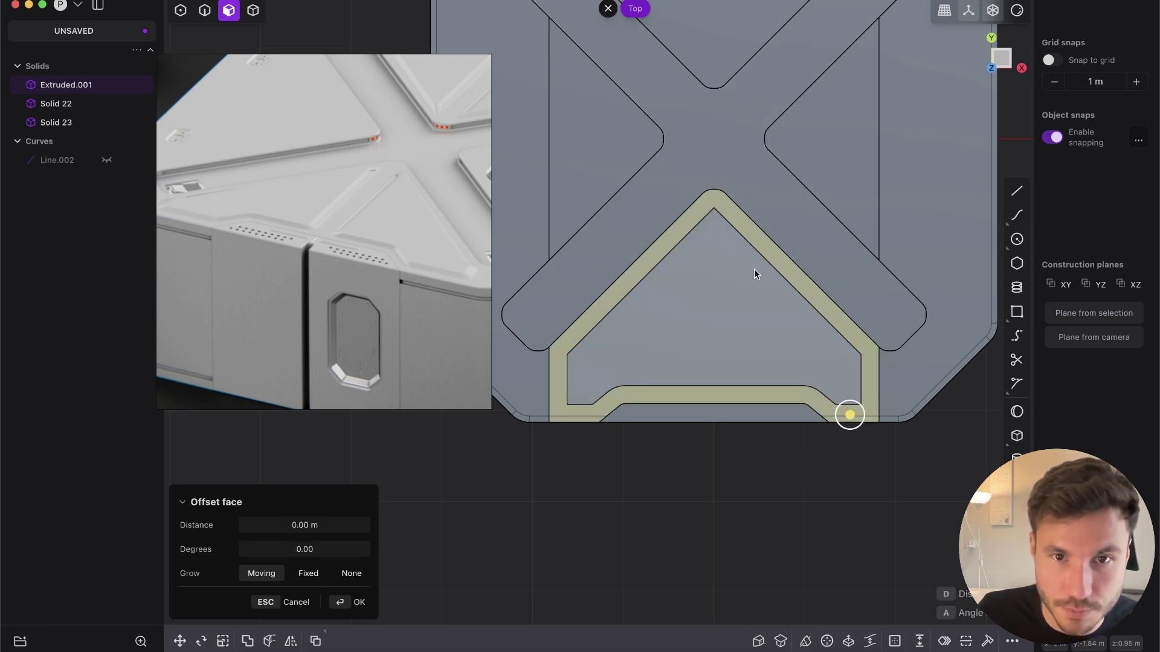
{"action": "middle_click_drag", "start_coordinate": [754, 270], "coordinate": [711, 281]}
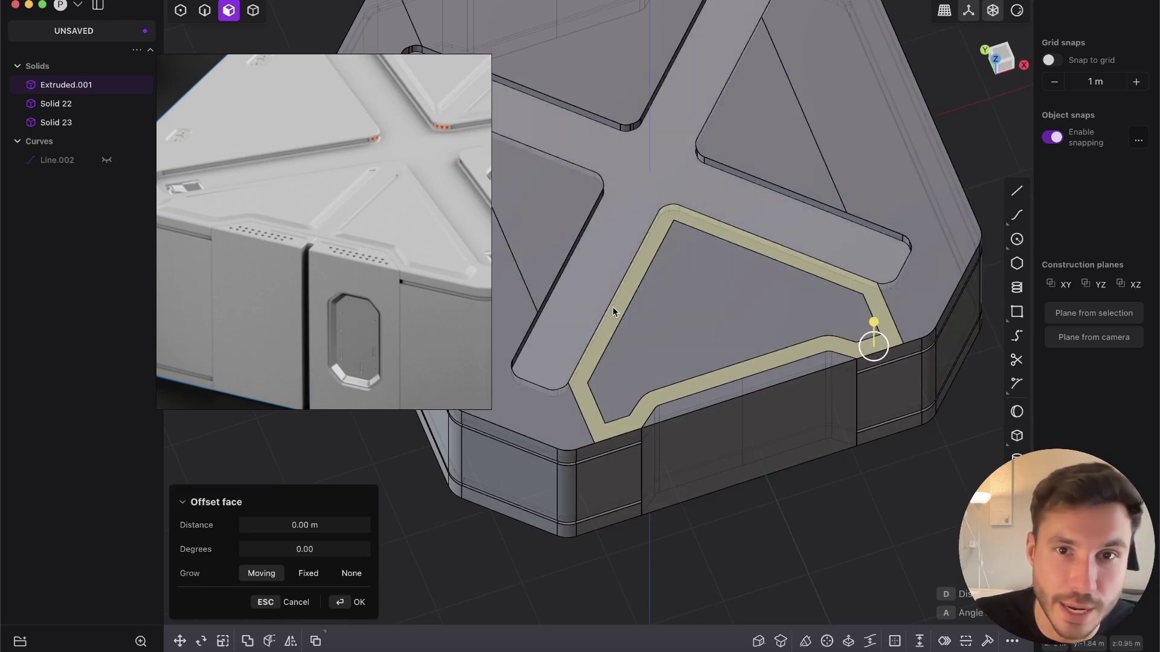
- In the top view, sketch a narrow centre-based rectangle running front to back through the middle of the front triangular panel
{"action": "middle_click_drag", "start_coordinate": [612, 307], "coordinate": [665, 317]}
{"action": "left_click", "coordinate": [1003, 55]}
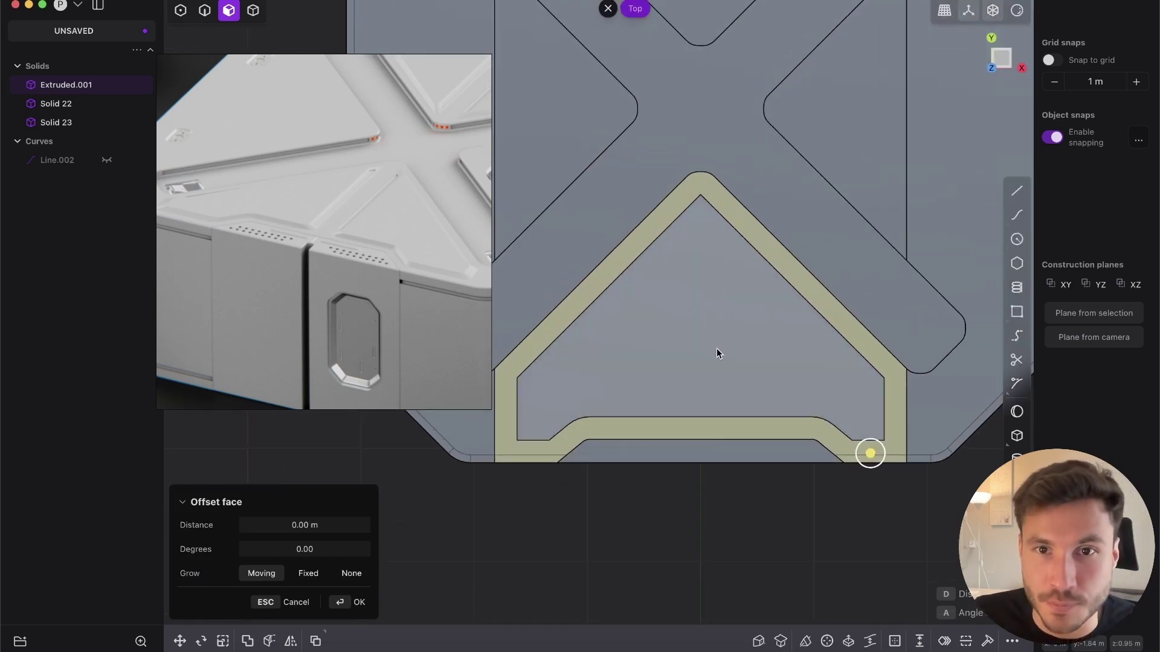
{"action": "key", "text": "Escape"}
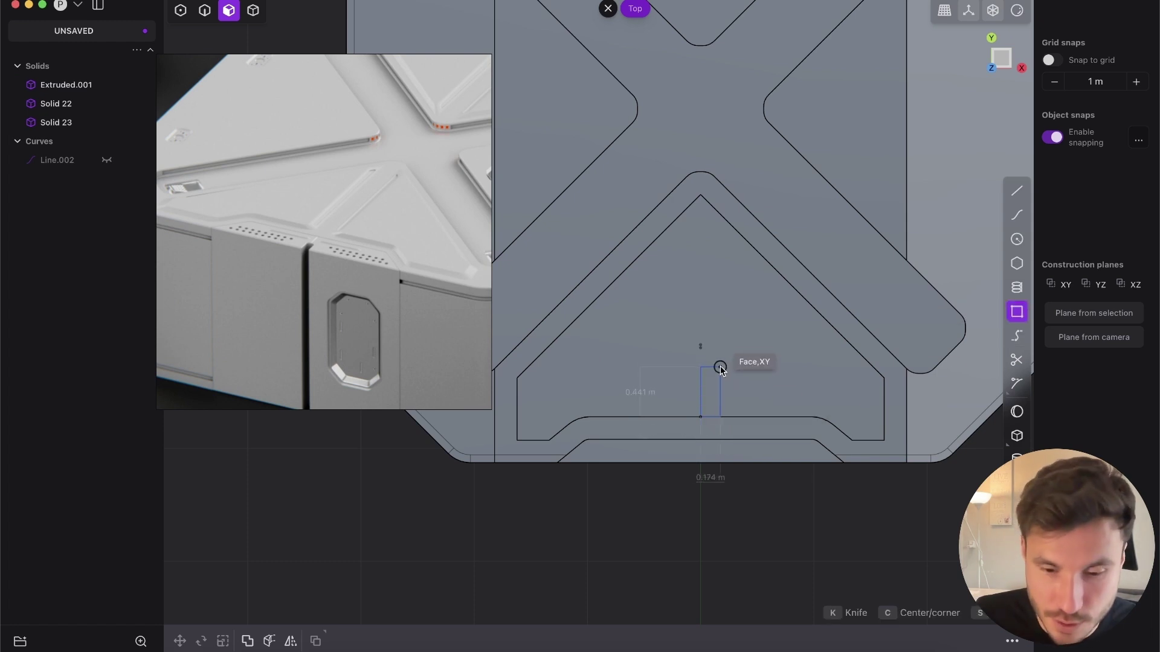
{"action": "key", "text": "c"}
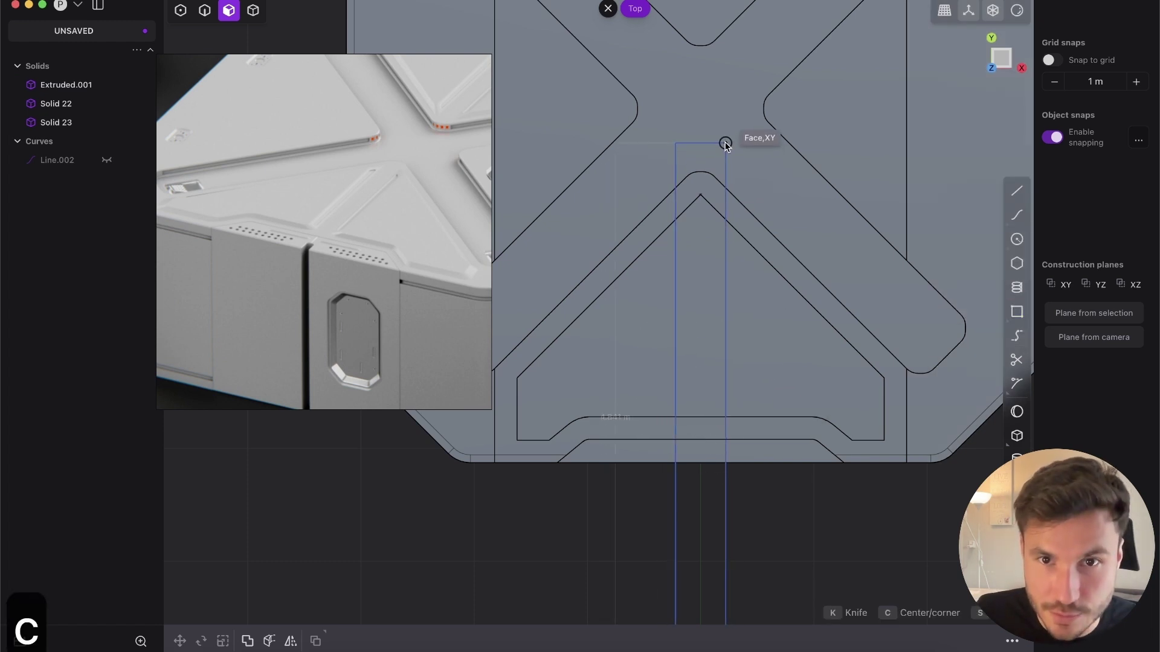
{"action": "left_click", "coordinate": [726, 144]}
{"action": "left_click", "coordinate": [774, 374]}
{"action": "key", "text": "o"}
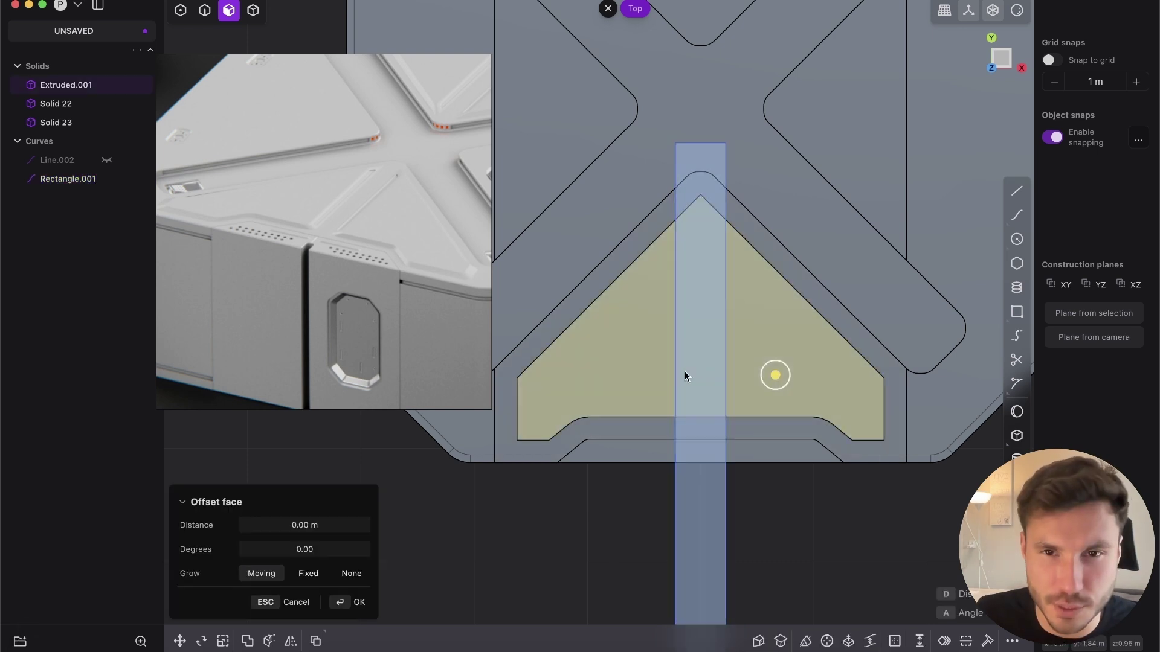
{"action": "scroll", "coordinate": [684, 371], "scroll_direction": "up", "scroll_amount": 3}
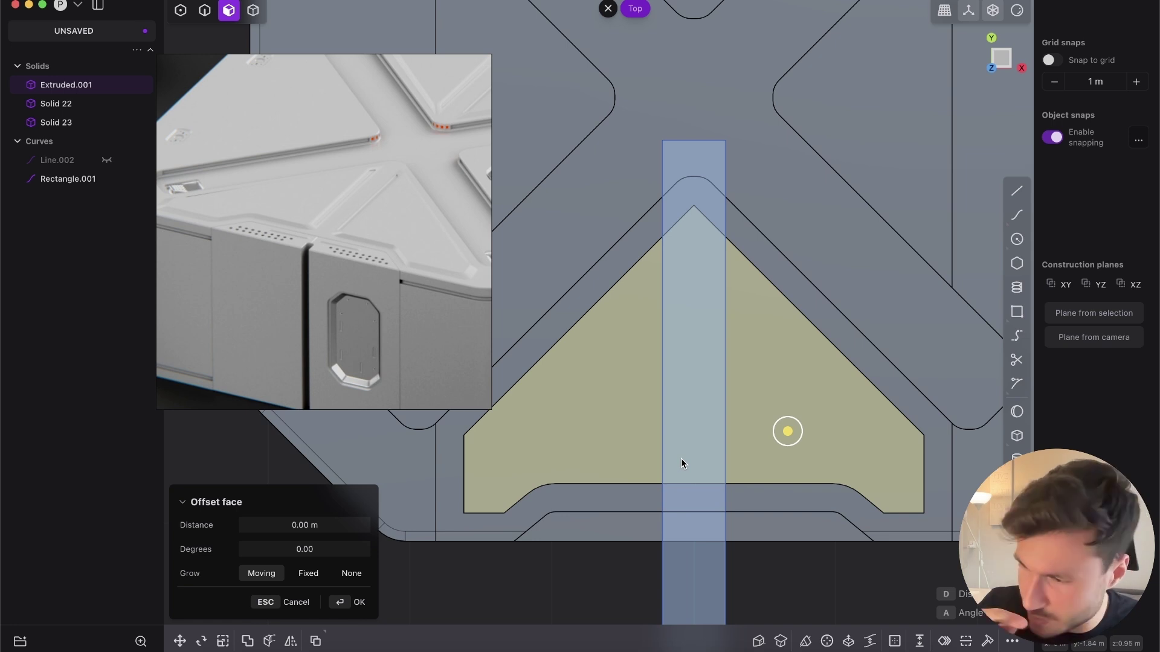
{"action": "middle_click_drag", "start_coordinate": [674, 343], "coordinate": [592, 326], "text": "shift"}
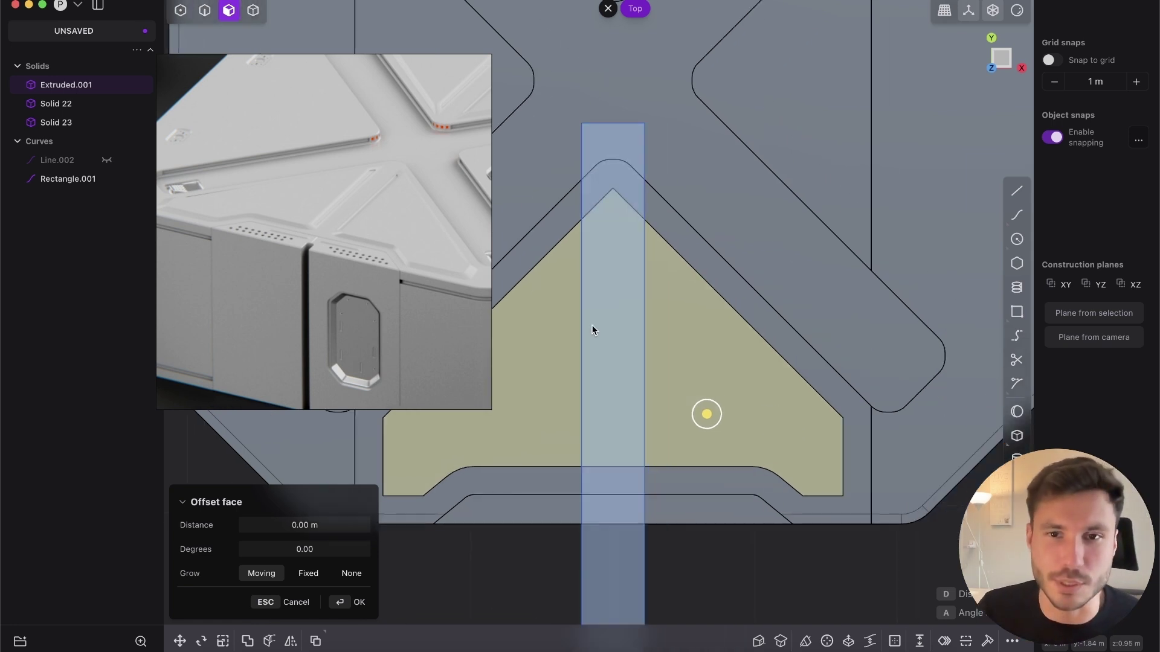
{"action": "left_click", "coordinate": [373, 651]}
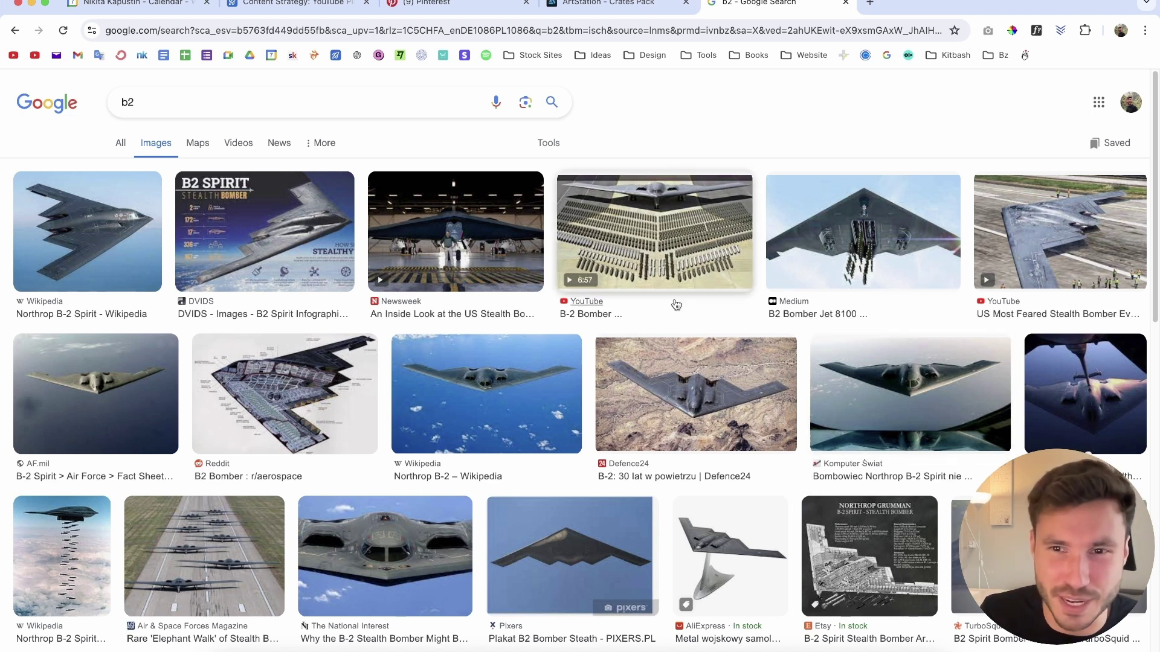
{"action": "left_click", "coordinate": [30, 4]}
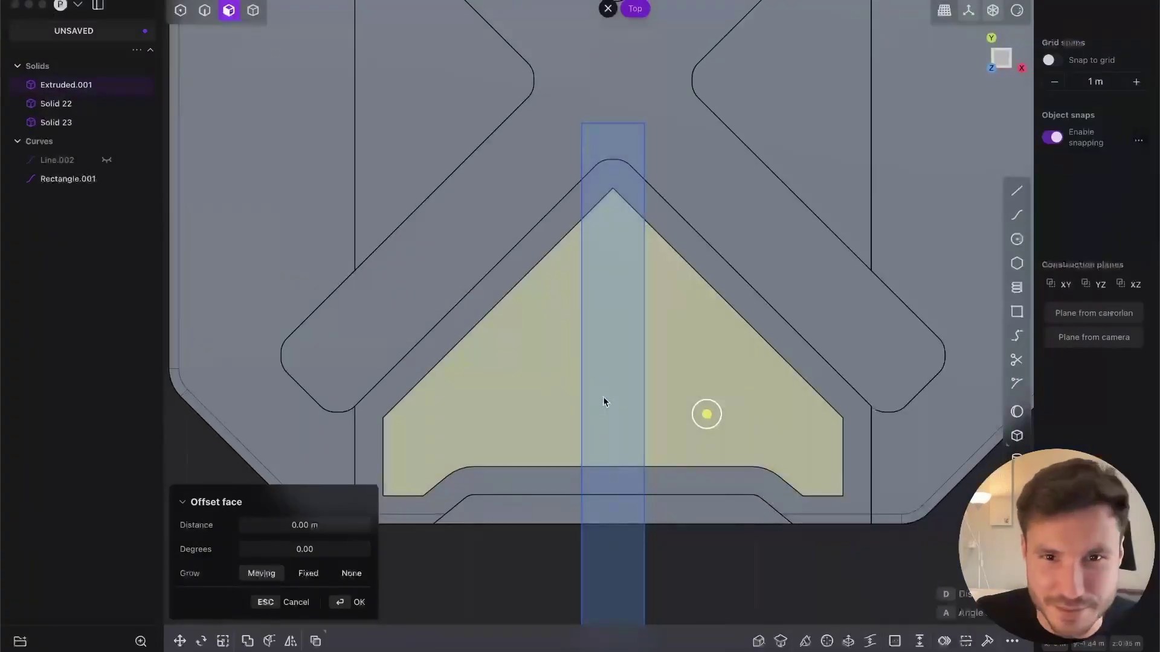
{"action": "key", "text": "Escape"}
{"action": "left_click", "coordinate": [679, 319]}
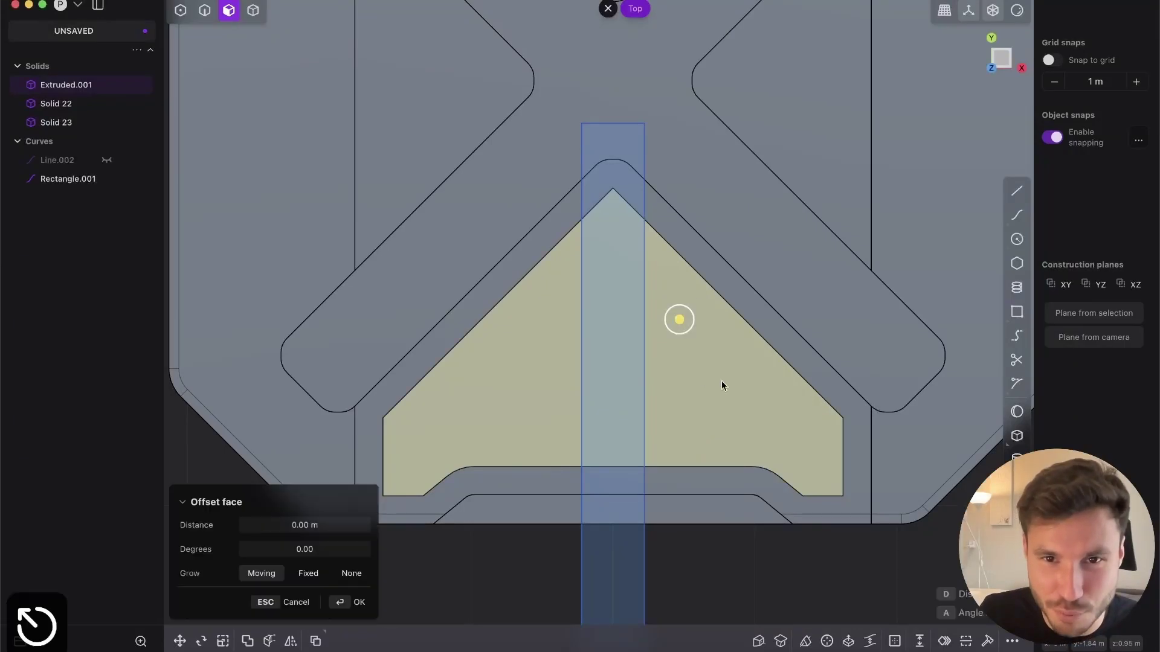
- Select the narrow rectangle curve and move it straight up above the crate's top face
{"action": "middle_click_drag", "start_coordinate": [610, 325], "coordinate": [683, 287], "text": "shift"}
{"action": "scroll", "coordinate": [683, 287], "scroll_direction": "down", "scroll_amount": 2}
{"action": "key", "text": "2"}
{"action": "left_click", "coordinate": [695, 266]}
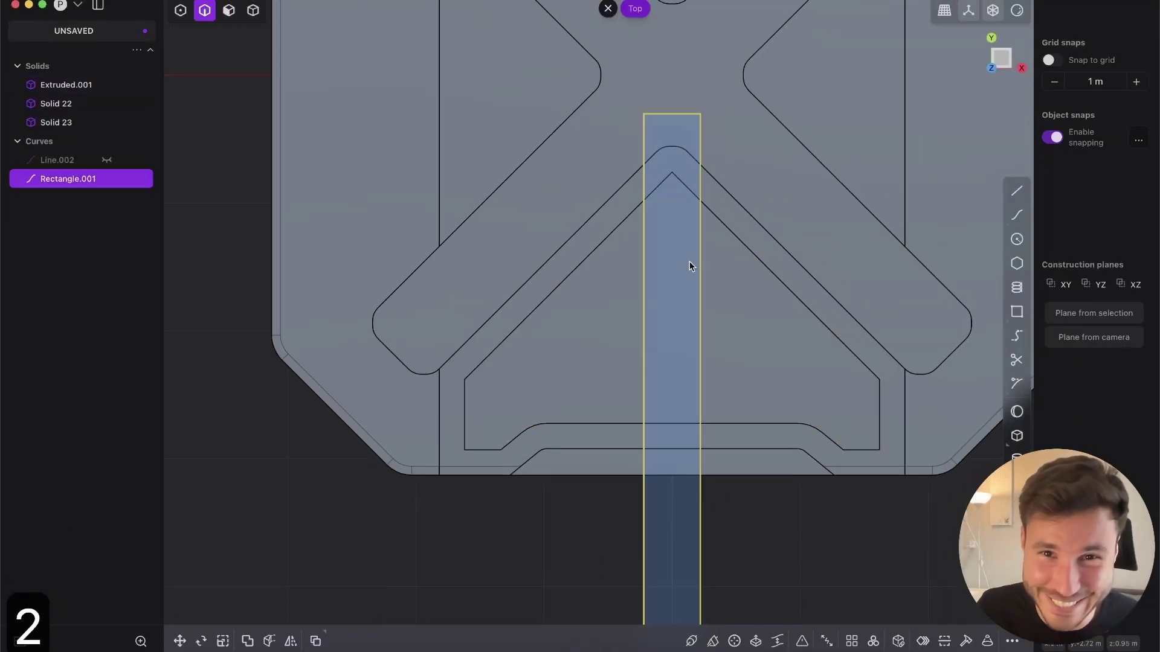
{"action": "scroll", "coordinate": [626, 330], "scroll_direction": "up", "scroll_amount": 2}
{"action": "scroll", "coordinate": [623, 315], "scroll_direction": "up", "scroll_amount": 1}
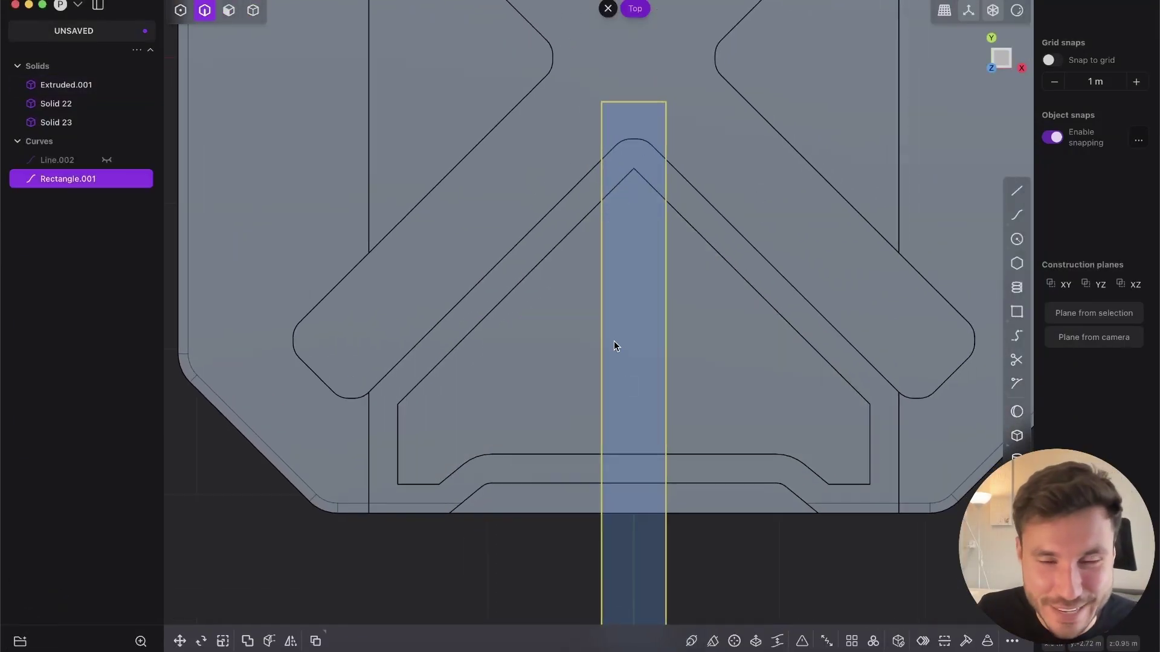
{"action": "middle_click_drag", "start_coordinate": [563, 396], "coordinate": [601, 344]}
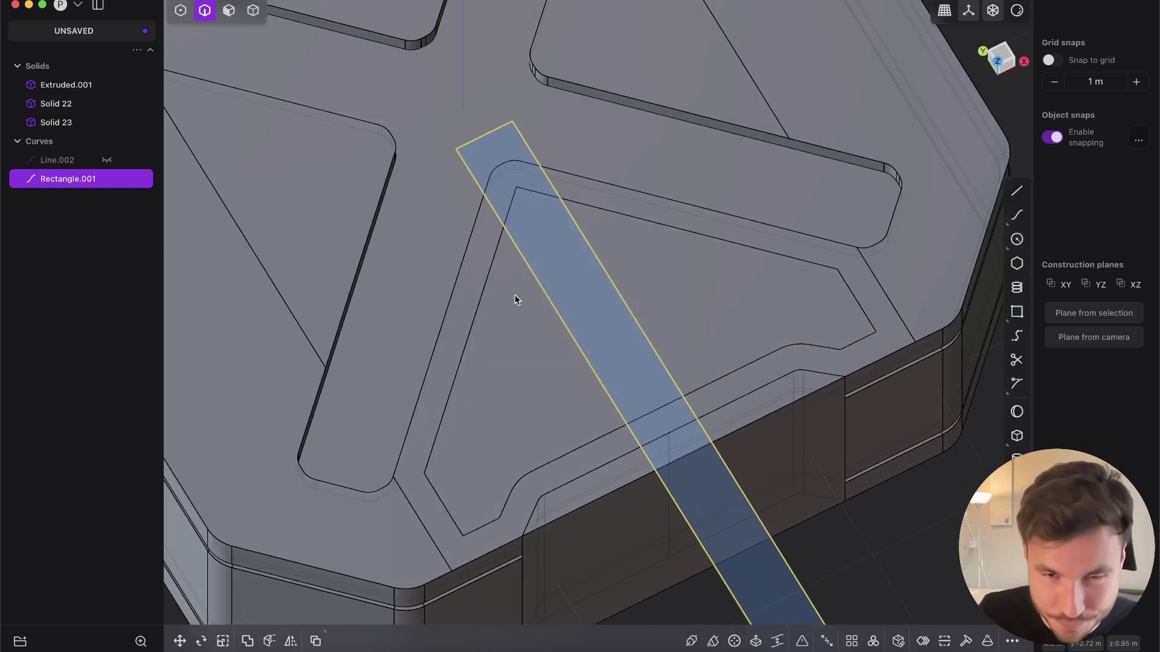
{"action": "key", "text": "g"}
{"action": "left_click_drag", "start_coordinate": [656, 385], "coordinate": [660, 245]}
{"action": "mouse_move", "coordinate": [660, 245]}
{"action": "middle_mouse_down"}
{"action": "mouse_move", "coordinate": [689, 205]}
{"action": "mouse_move", "coordinate": [573, 357]}
{"action": "middle_mouse_up"}
- Imprint the rectangle onto the crate body with the Vector method so it splits the front triangular panel down the middle
{"action": "right_click", "coordinate": [689, 205]}
{"action": "type", "text": "fimp"}
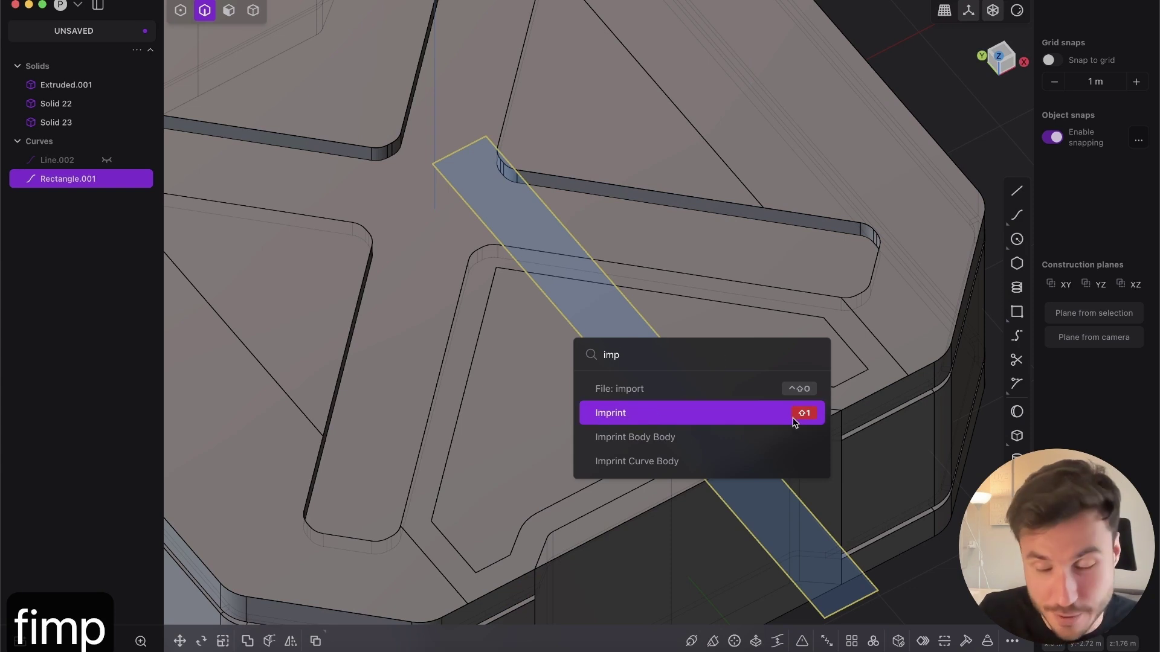
{"action": "left_click", "coordinate": [753, 416]}
{"action": "left_click", "coordinate": [571, 400]}
{"action": "middle_click_drag", "start_coordinate": [571, 400], "coordinate": [466, 429]}
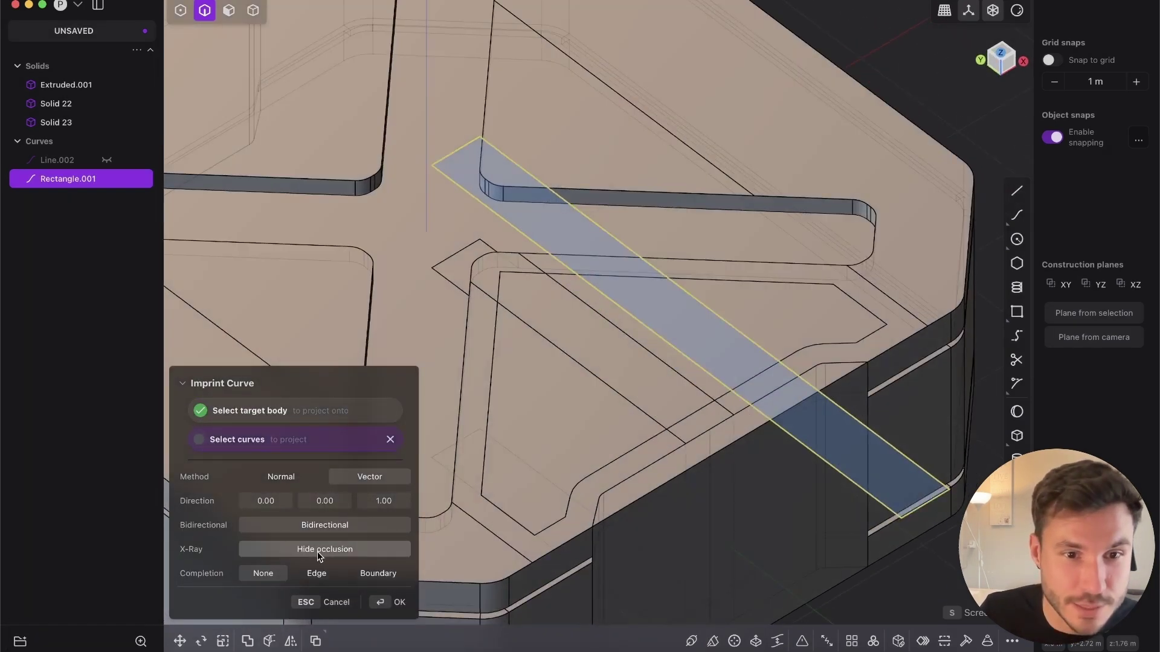
{"action": "middle_click_drag", "start_coordinate": [506, 487], "coordinate": [729, 487]}
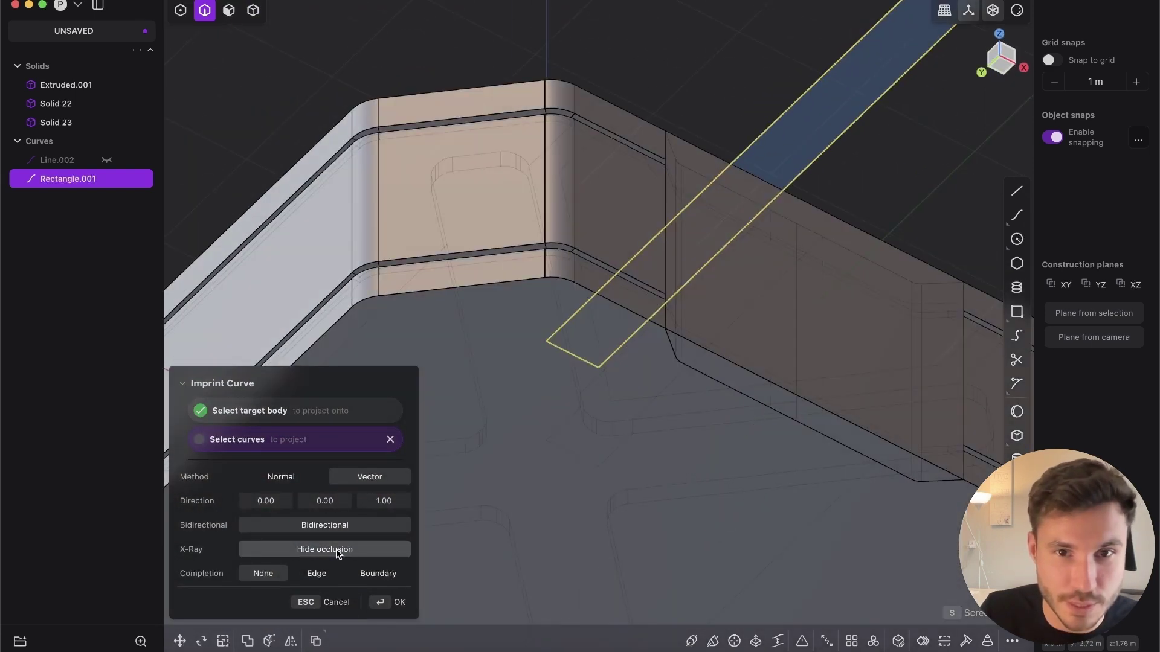
{"action": "middle_click_drag", "start_coordinate": [338, 554], "coordinate": [710, 251]}
{"action": "scroll", "coordinate": [620, 383], "scroll_direction": "up", "scroll_amount": 3}
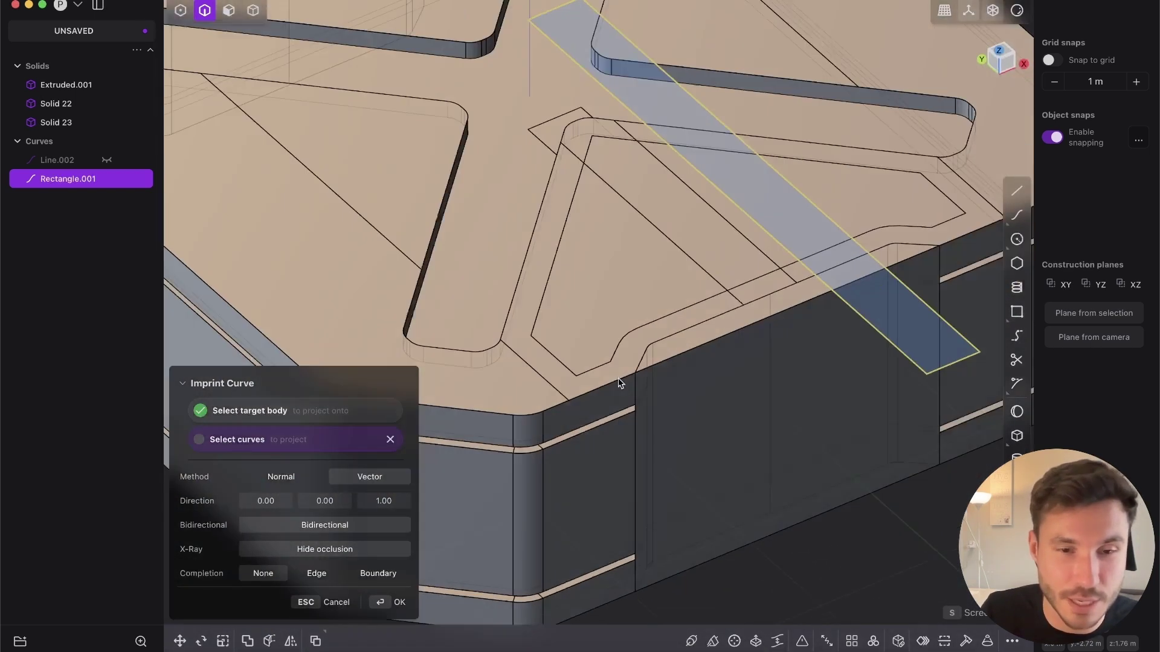
{"action": "left_click", "coordinate": [399, 602]}
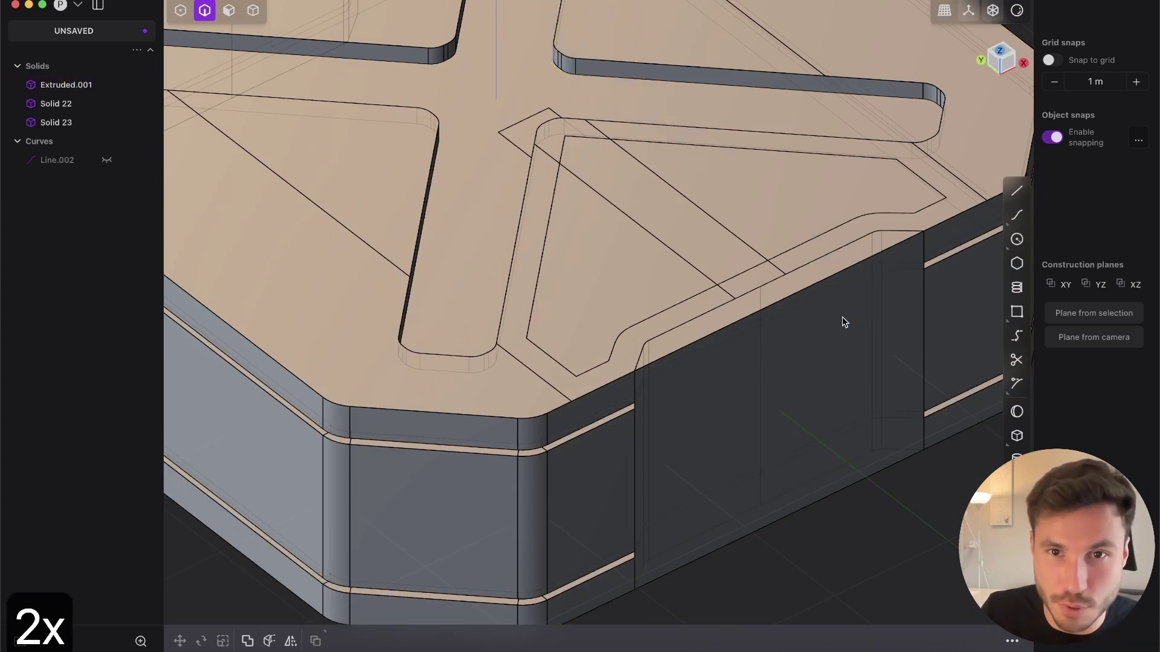
- Bring up the reference image and select the two triangular faces on either side of the imprinted centre strip
{"action": "middle_click_drag", "start_coordinate": [842, 321], "coordinate": [974, 143]}
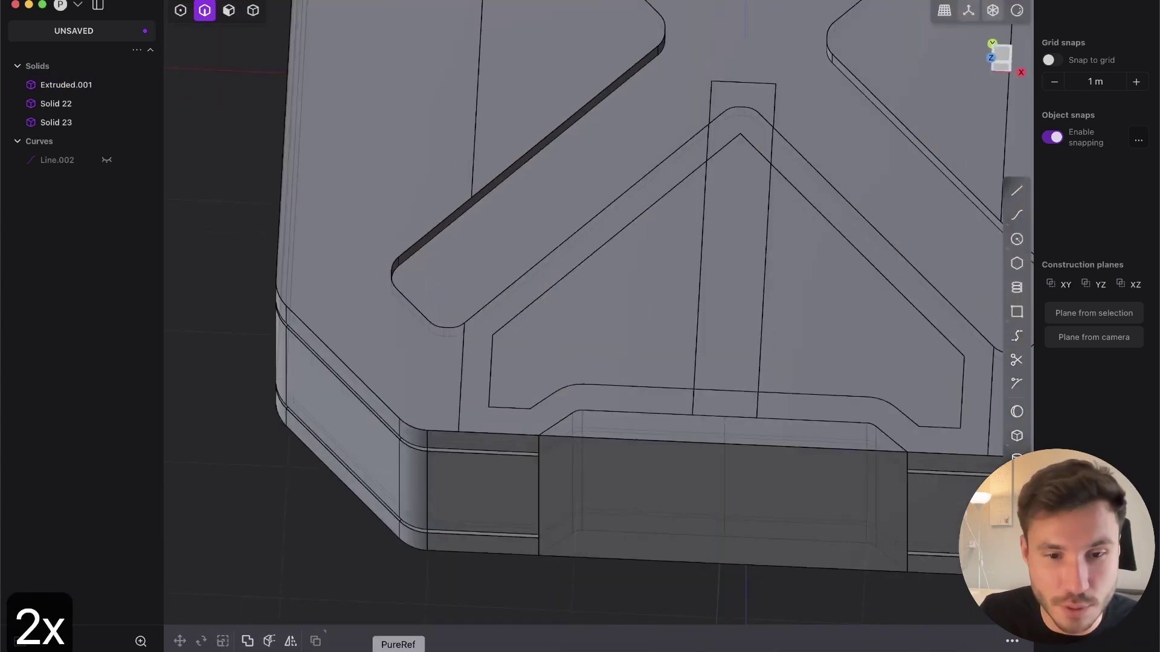
{"action": "left_click", "coordinate": [392, 650]}
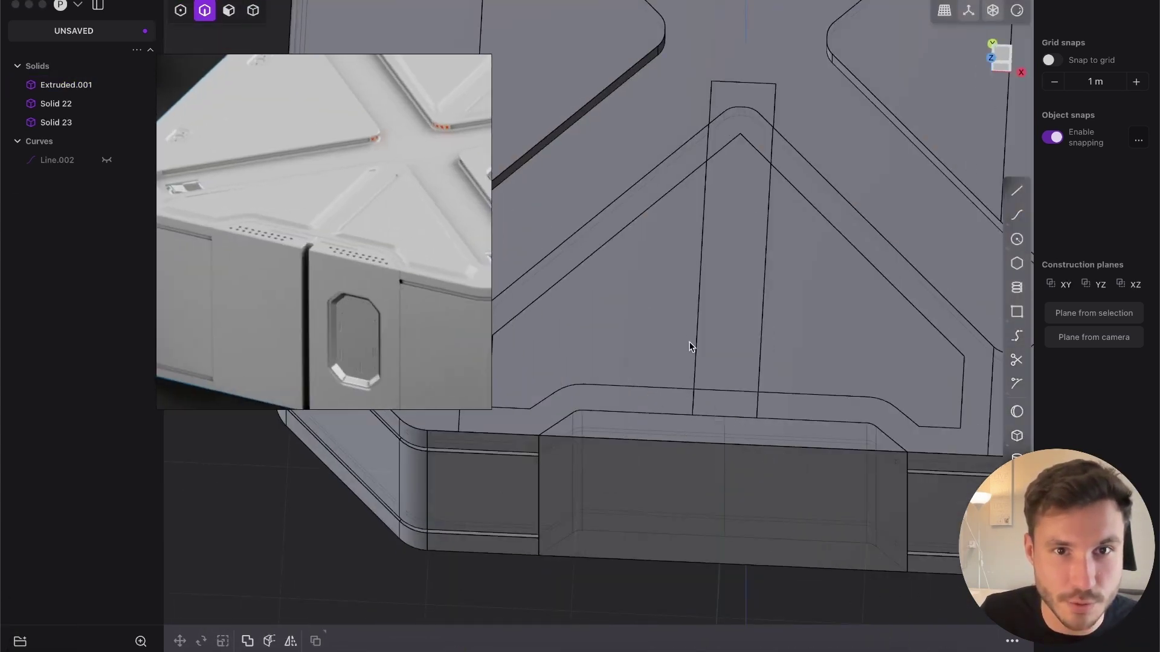
{"action": "left_click", "coordinate": [638, 291]}
{"action": "key", "text": "3"}
{"action": "left_click", "coordinate": [640, 296]}
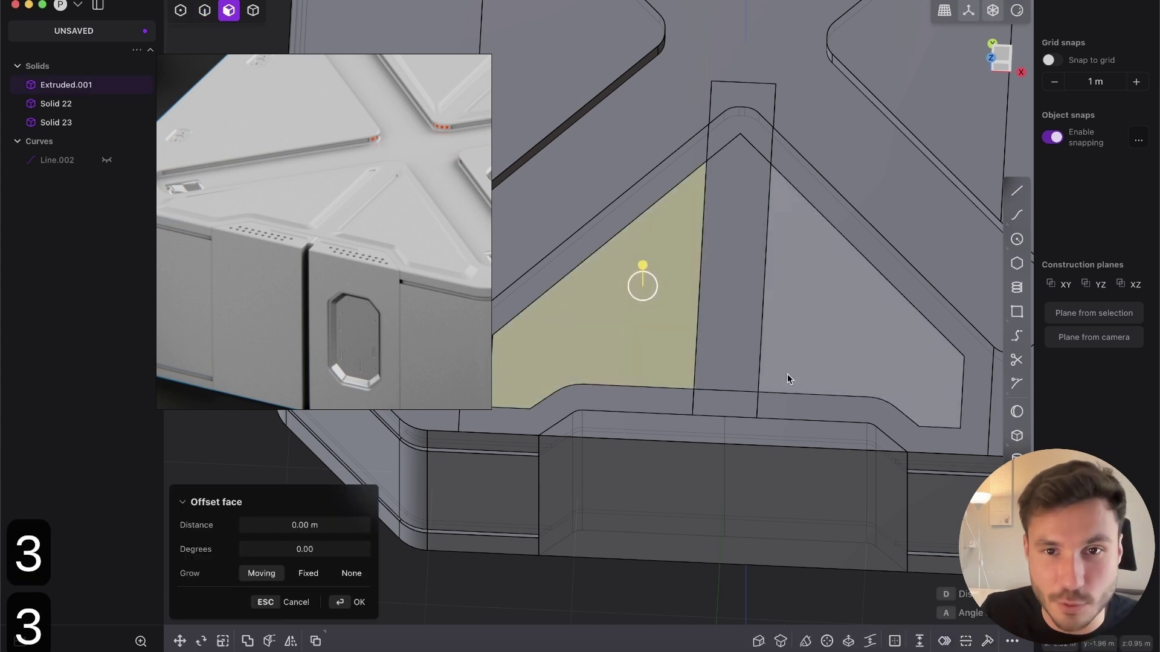
{"action": "middle_click_drag", "start_coordinate": [788, 374], "coordinate": [770, 241], "text": "shift"}
{"action": "left_click", "coordinate": [876, 338]}
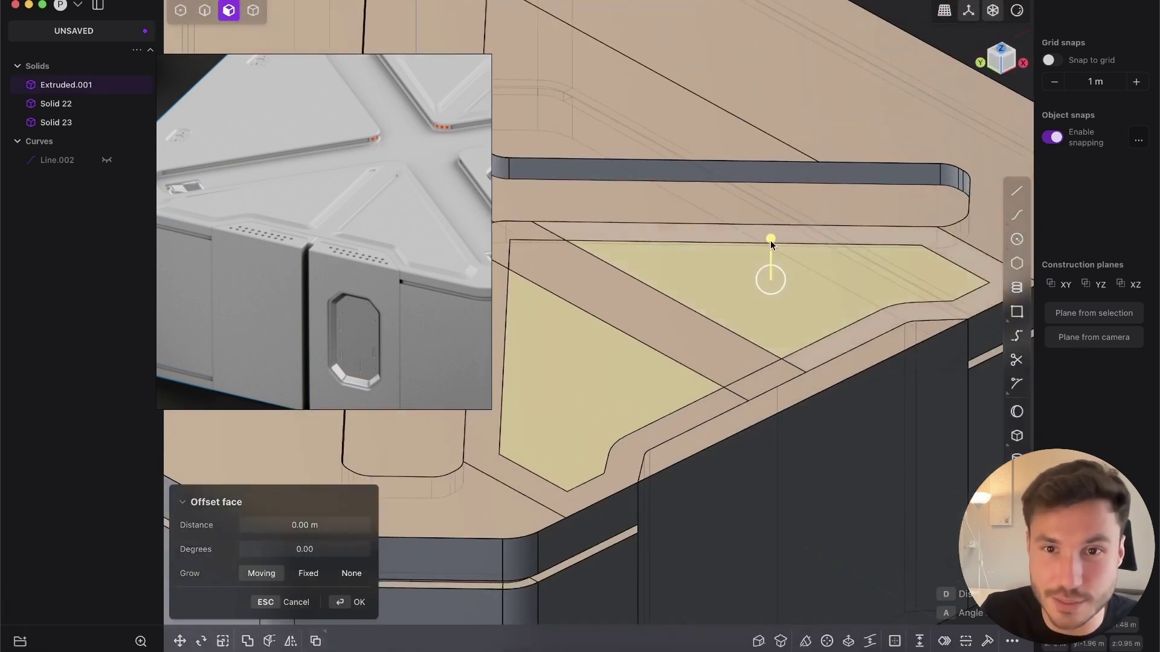
- Try raising the two triangular faces by about 0.058 m with sides tapered about 49°, and undo it
{"action": "left_click_drag", "start_coordinate": [770, 241], "coordinate": [782, 227]}
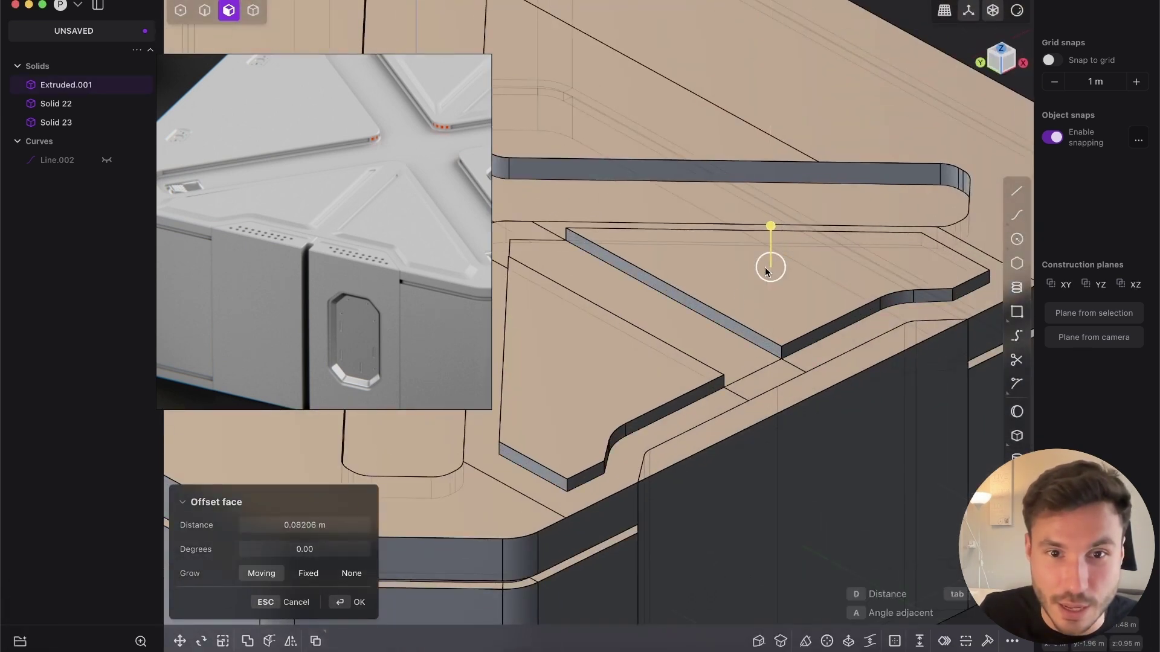
{"action": "middle_click_drag", "start_coordinate": [696, 300], "coordinate": [594, 307]}
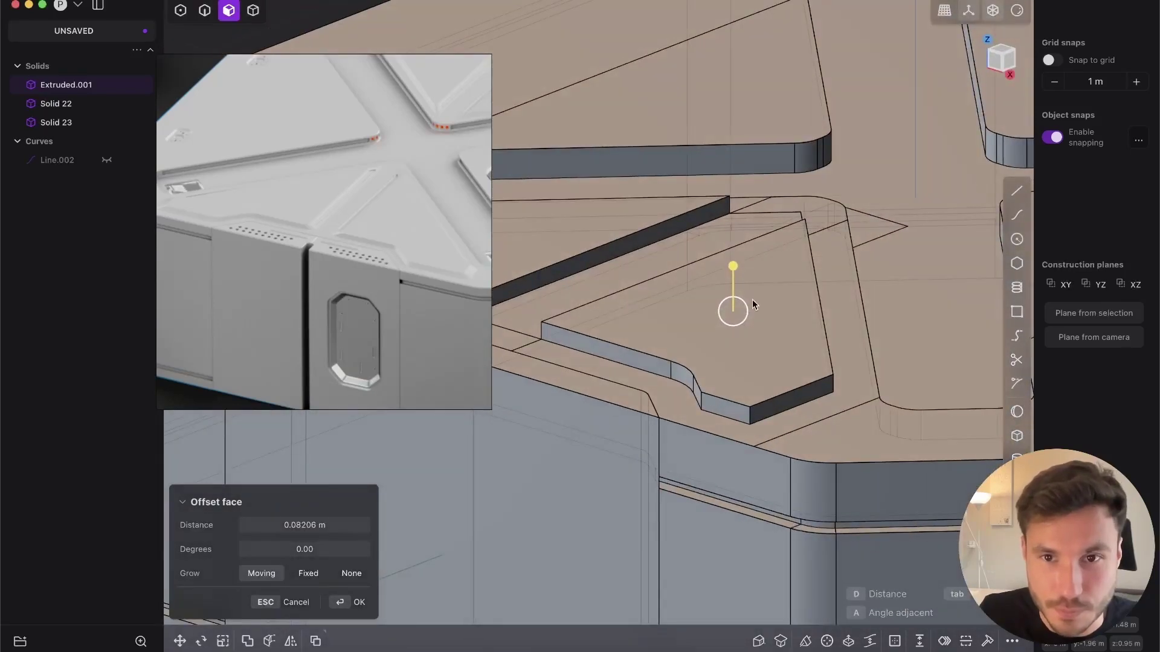
{"action": "scroll", "coordinate": [752, 299], "scroll_direction": "up", "scroll_amount": 3}
{"action": "left_click_drag", "start_coordinate": [734, 322], "coordinate": [722, 282]}
{"action": "middle_click_drag", "start_coordinate": [762, 300], "coordinate": [329, 240]}
{"action": "scroll", "coordinate": [725, 322], "scroll_direction": "down", "scroll_amount": 4}
{"action": "middle_click_drag", "start_coordinate": [763, 325], "coordinate": [811, 286], "text": "shift"}
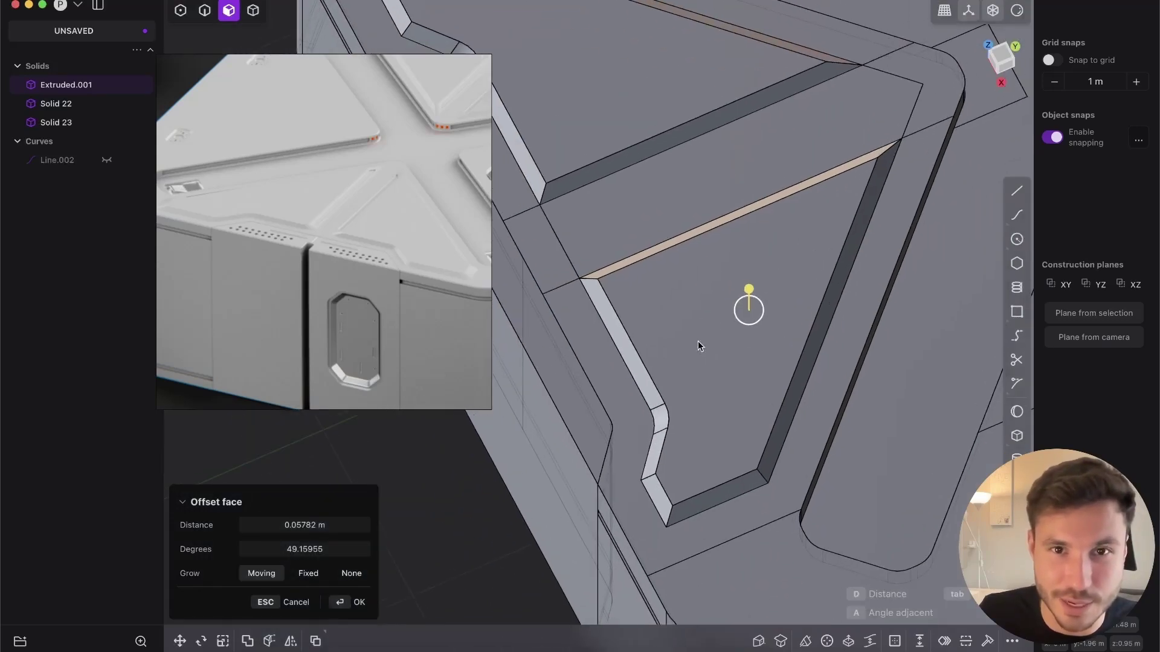
{"action": "middle_click_drag", "start_coordinate": [697, 340], "coordinate": [643, 303]}
{"action": "scroll", "coordinate": [709, 335], "scroll_direction": "up", "scroll_amount": 2}
{"action": "mouse_move", "coordinate": [710, 335]}
{"action": "middle_mouse_down"}
{"action": "mouse_move", "coordinate": [675, 285]}
{"action": "mouse_move", "coordinate": [694, 272]}
{"action": "mouse_move", "coordinate": [706, 329]}
{"action": "middle_mouse_up"}
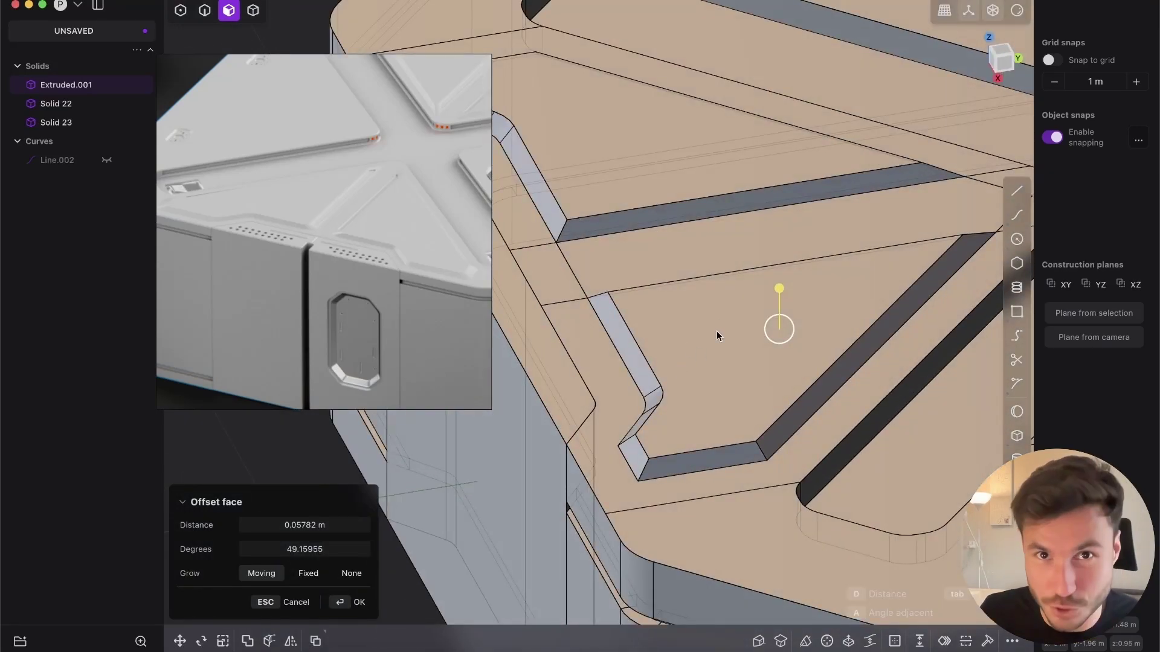
{"action": "middle_click_drag", "start_coordinate": [733, 326], "coordinate": [658, 353]}
{"action": "left_click", "coordinate": [722, 367]}
{"action": "key", "text": "super+z"}
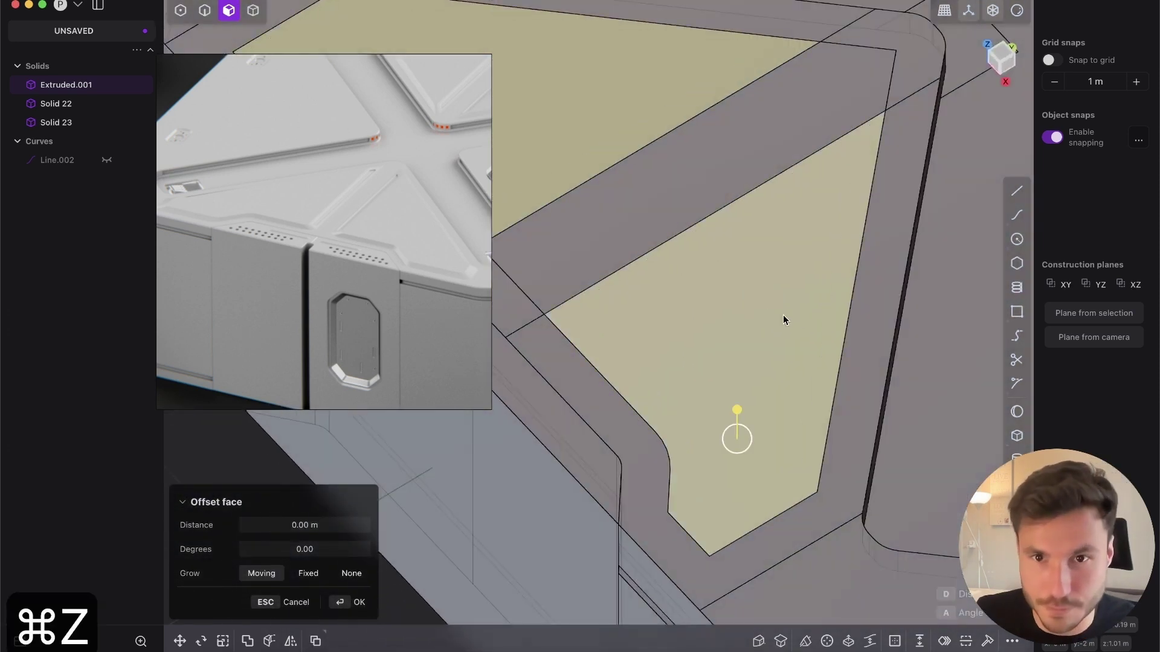
- Raise the two triangular faces beside the centre strip by about 0.07 m with sides tapered about 60°
{"action": "left_click_drag", "start_coordinate": [737, 409], "coordinate": [743, 383]}
{"action": "middle_click_drag", "start_coordinate": [744, 375], "coordinate": [760, 258]}
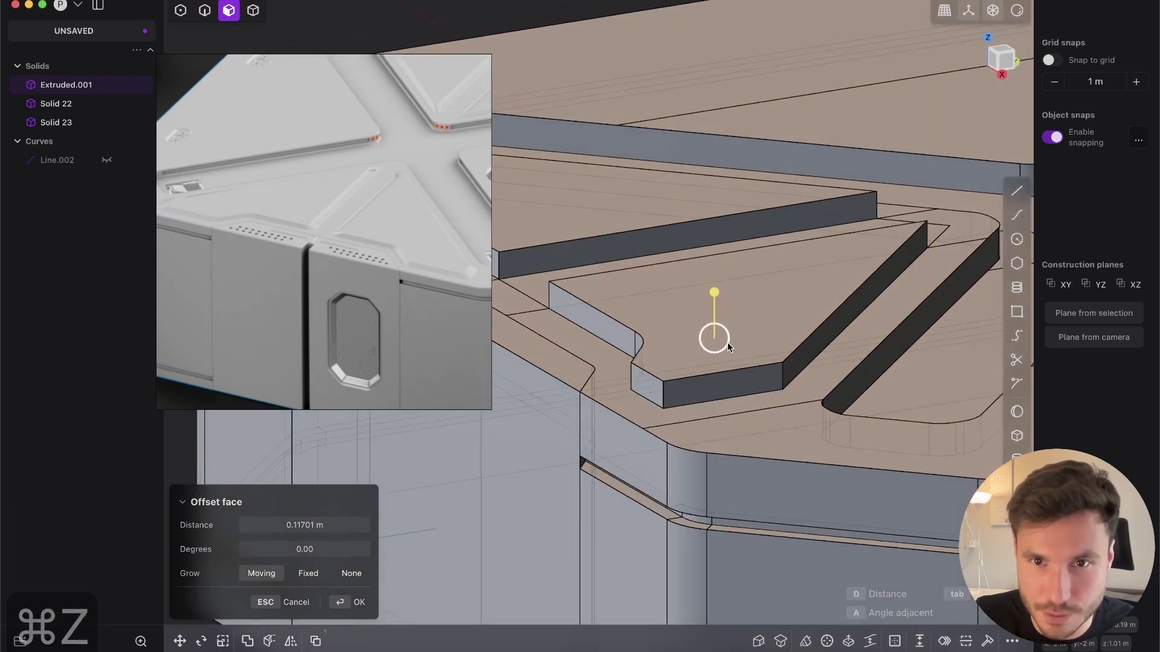
{"action": "left_click_drag", "start_coordinate": [727, 342], "coordinate": [715, 299]}
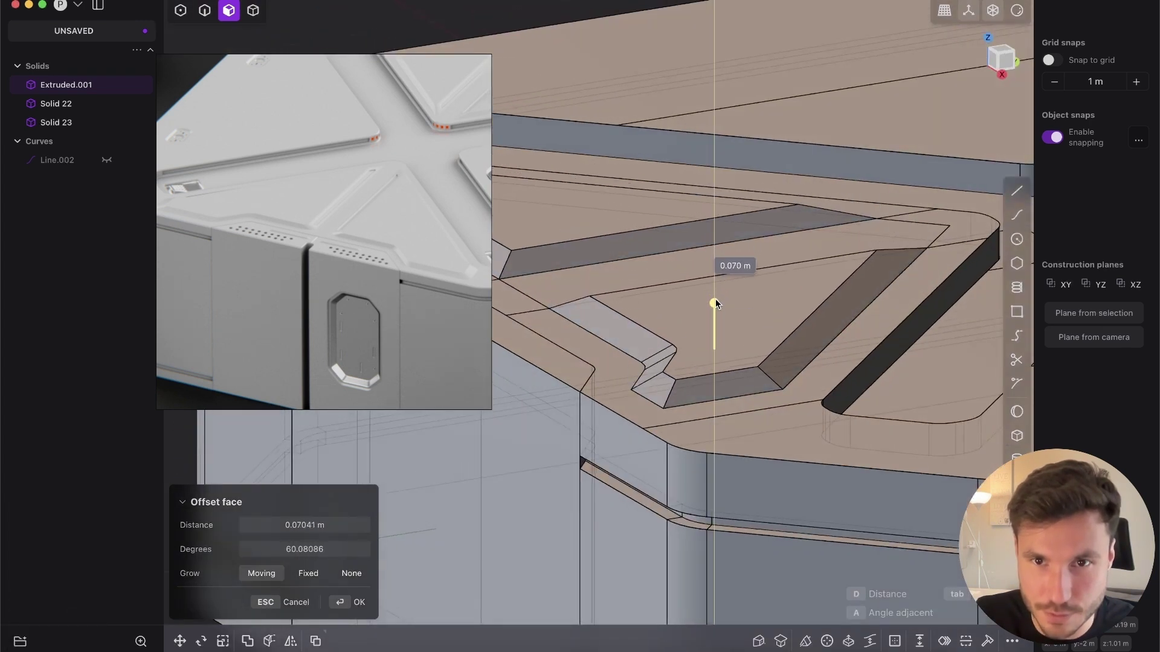
{"action": "key", "text": "Return"}
- Clear the selection and examine the tapered front-panel triangles from several angles against the reference image
{"action": "scroll", "coordinate": [795, 172], "scroll_direction": "down", "scroll_amount": 5}
{"action": "middle_click_drag", "start_coordinate": [796, 168], "coordinate": [745, 296]}
{"action": "scroll", "coordinate": [744, 280], "scroll_direction": "down", "scroll_amount": 5}
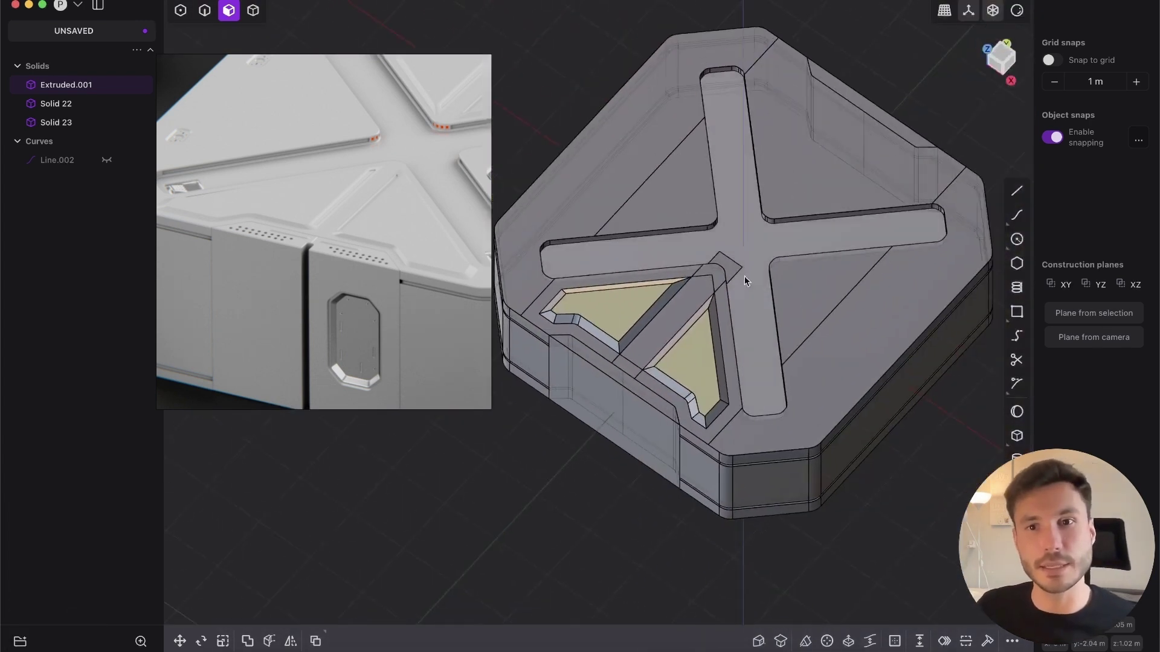
{"action": "left_click", "coordinate": [906, 48]}
{"action": "scroll", "coordinate": [679, 314], "scroll_direction": "up", "scroll_amount": 5}
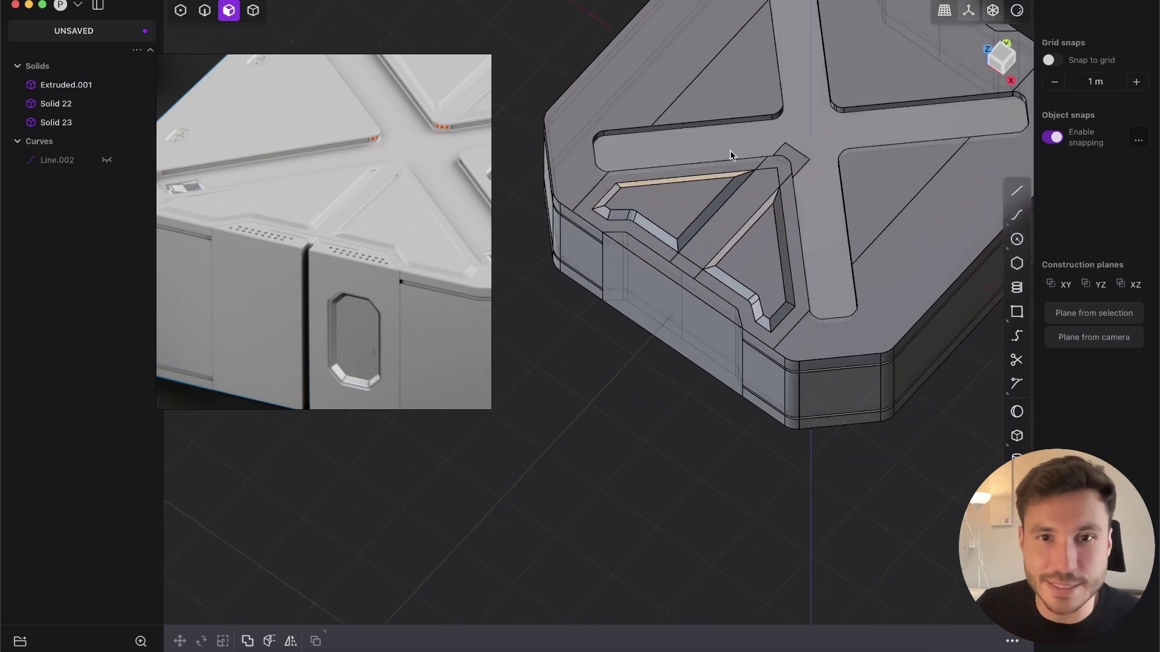
{"action": "scroll", "coordinate": [679, 316], "scroll_direction": "down", "scroll_amount": 6}
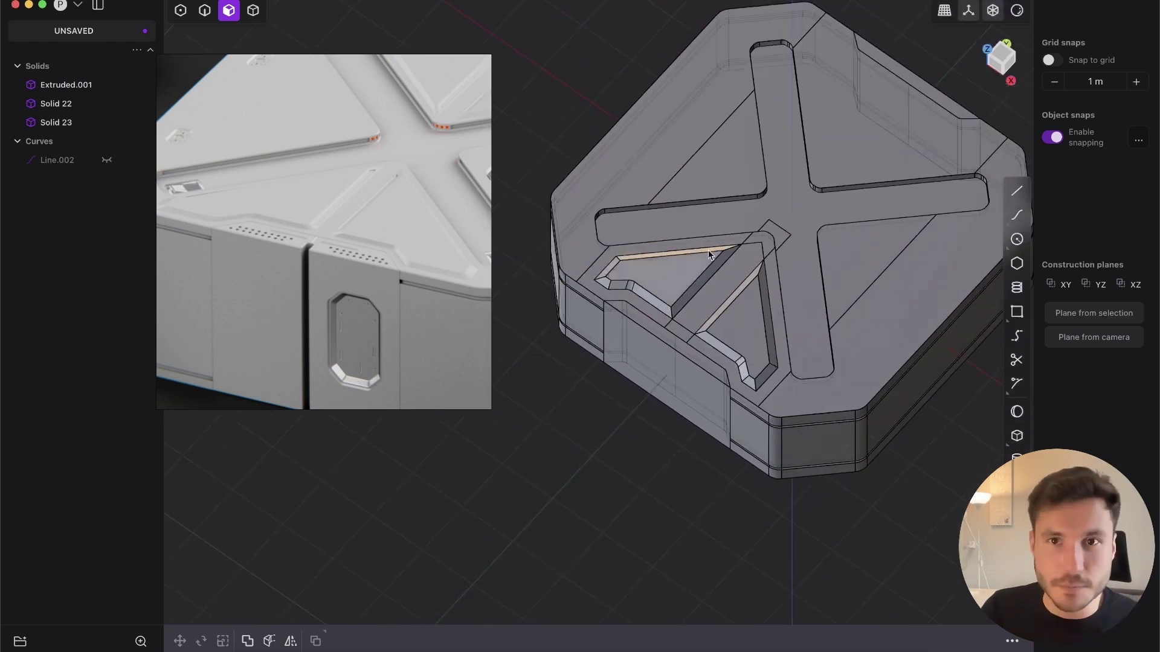
{"action": "middle_click_drag", "start_coordinate": [656, 265], "coordinate": [582, 274]}
{"action": "middle_click_drag", "start_coordinate": [644, 249], "coordinate": [660, 252], "text": "shift"}
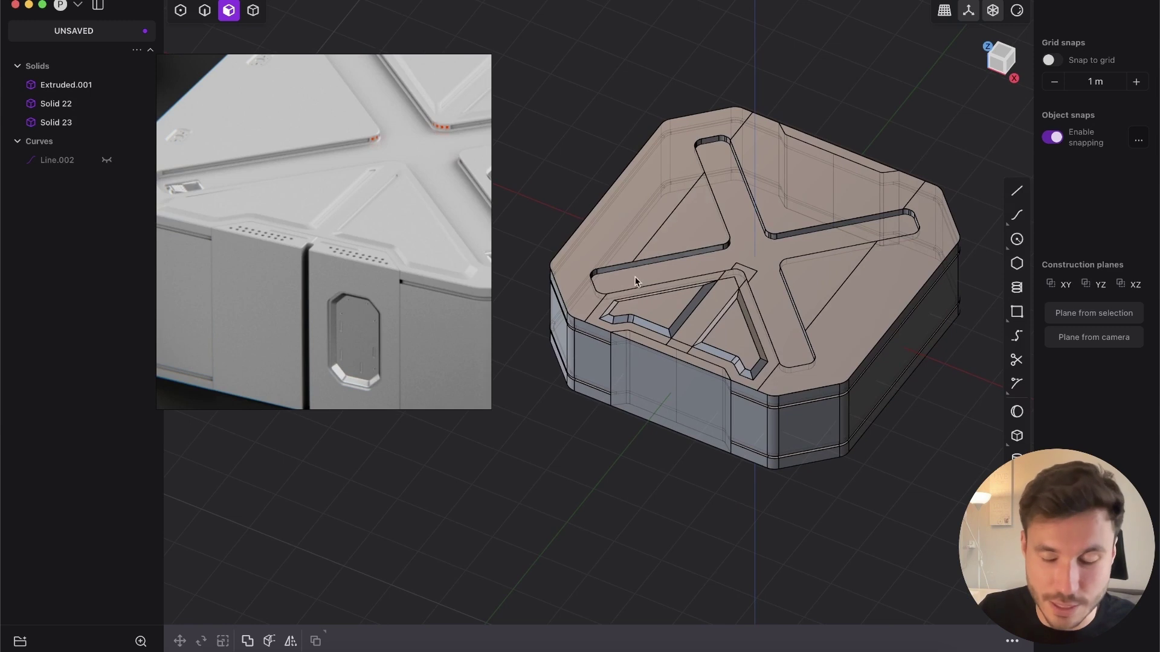
{"action": "scroll", "coordinate": [561, 353], "scroll_direction": "up", "scroll_amount": 3}
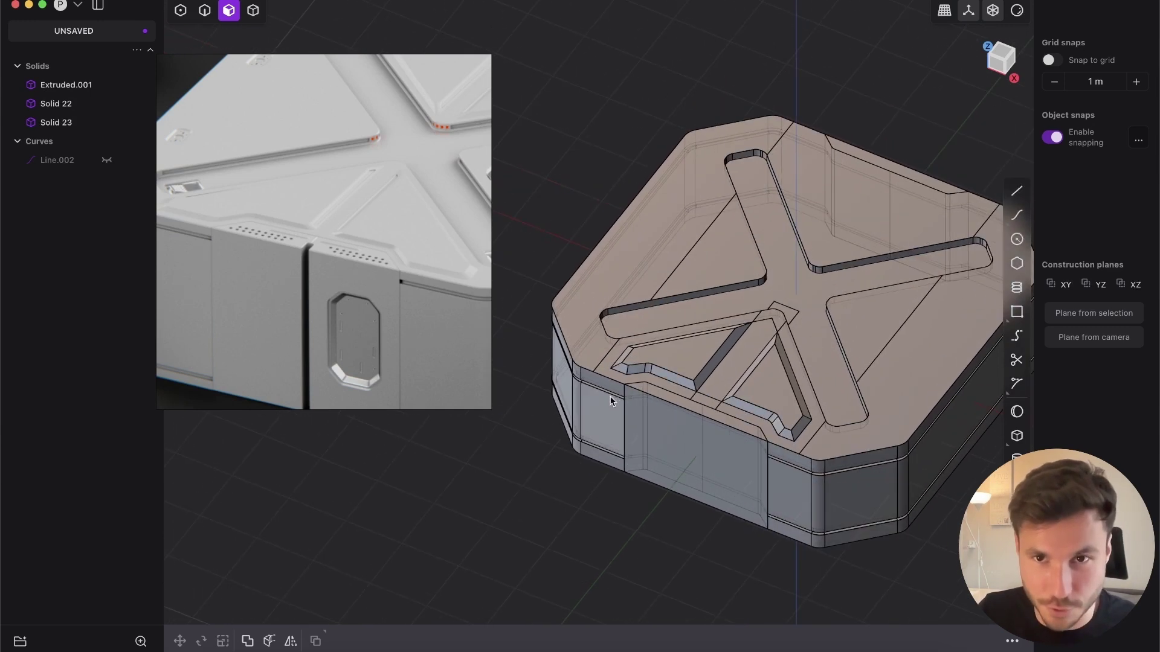
{"action": "scroll", "coordinate": [604, 339], "scroll_direction": "up", "scroll_amount": 5}
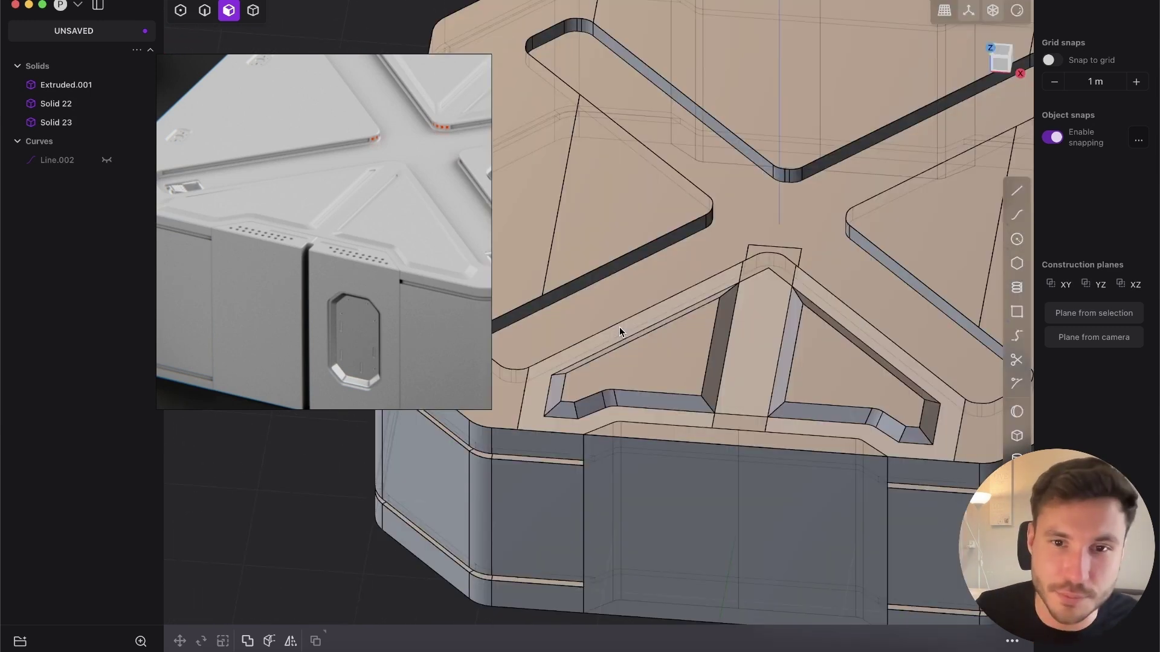
{"action": "middle_click_drag", "start_coordinate": [620, 331], "coordinate": [513, 370]}
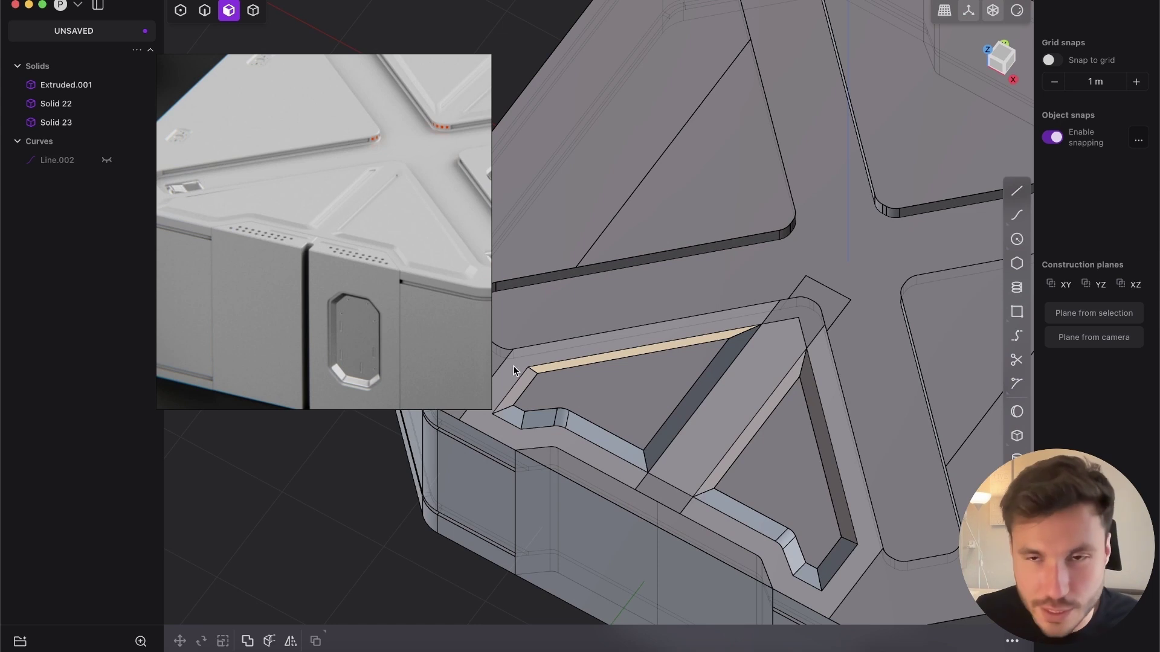
- Select the main crate body and delete its redundant topology, clearing the leftover imprint lines on the top panel
{"action": "mouse_move", "coordinate": [634, 275]}
{"action": "middle_mouse_down"}
{"action": "mouse_move", "coordinate": [683, 283]}
{"action": "mouse_move", "coordinate": [643, 259]}
{"action": "middle_mouse_up"}
{"action": "scroll", "coordinate": [642, 259], "scroll_direction": "down", "scroll_amount": 5}
{"action": "scroll", "coordinate": [637, 273], "scroll_direction": "up", "scroll_amount": 4}
{"action": "middle_click_drag", "start_coordinate": [677, 302], "coordinate": [627, 344]}
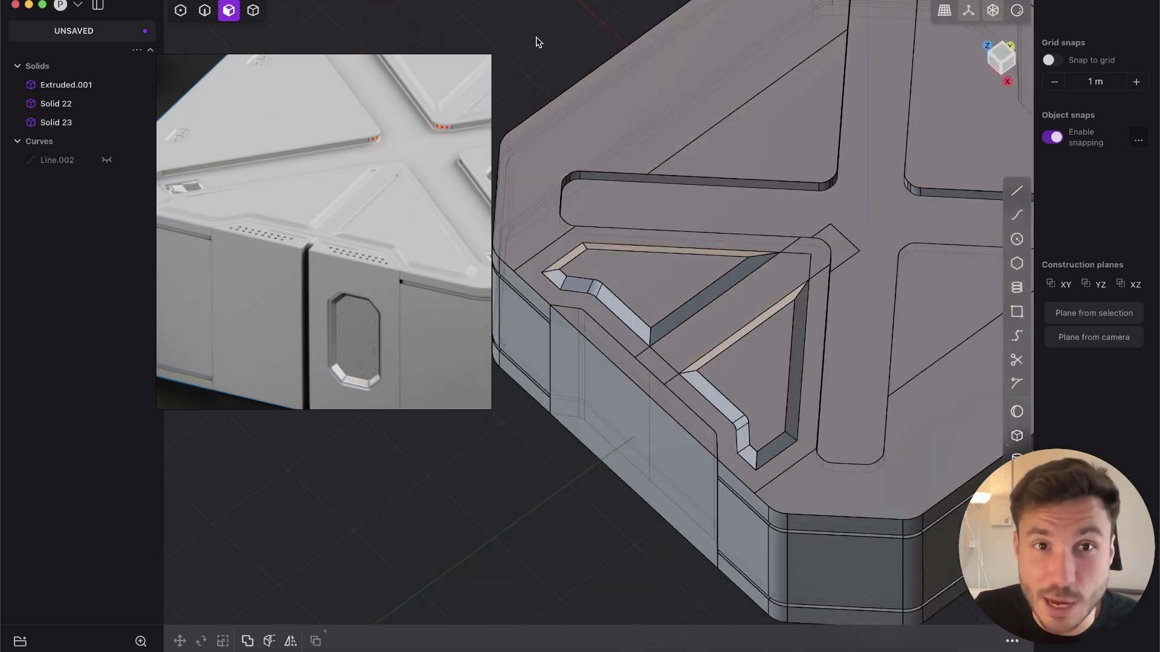
{"action": "left_click", "coordinate": [253, 15]}
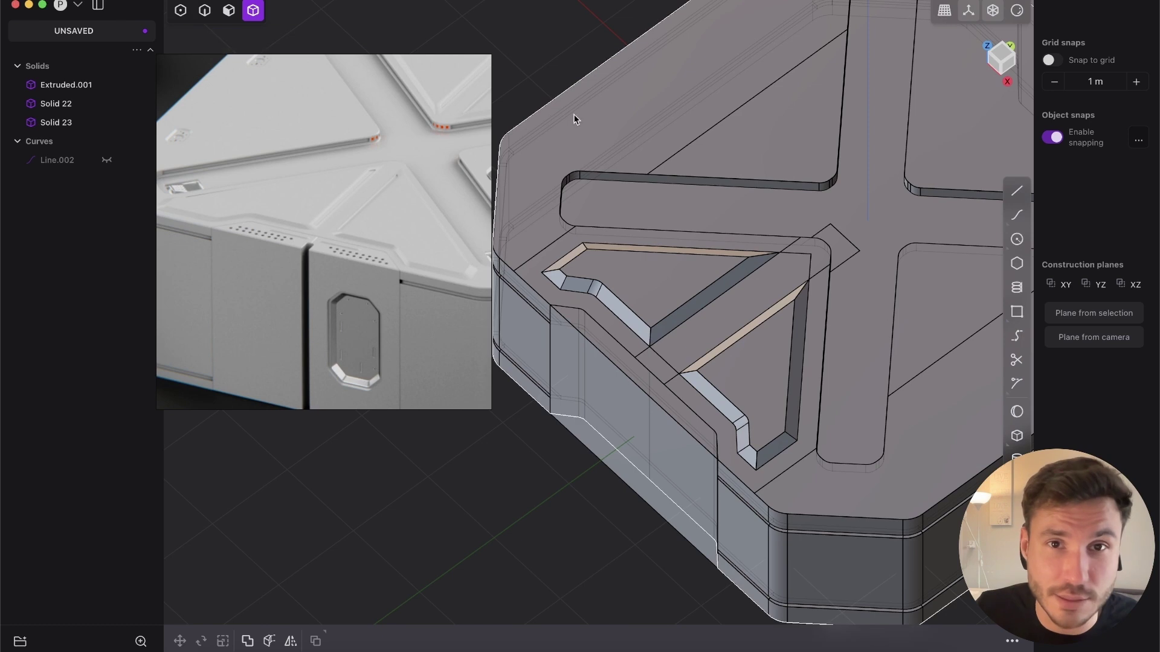
{"action": "scroll", "coordinate": [647, 142], "scroll_direction": "down", "scroll_amount": 4}
{"action": "scroll", "coordinate": [662, 227], "scroll_direction": "up", "scroll_amount": 5}
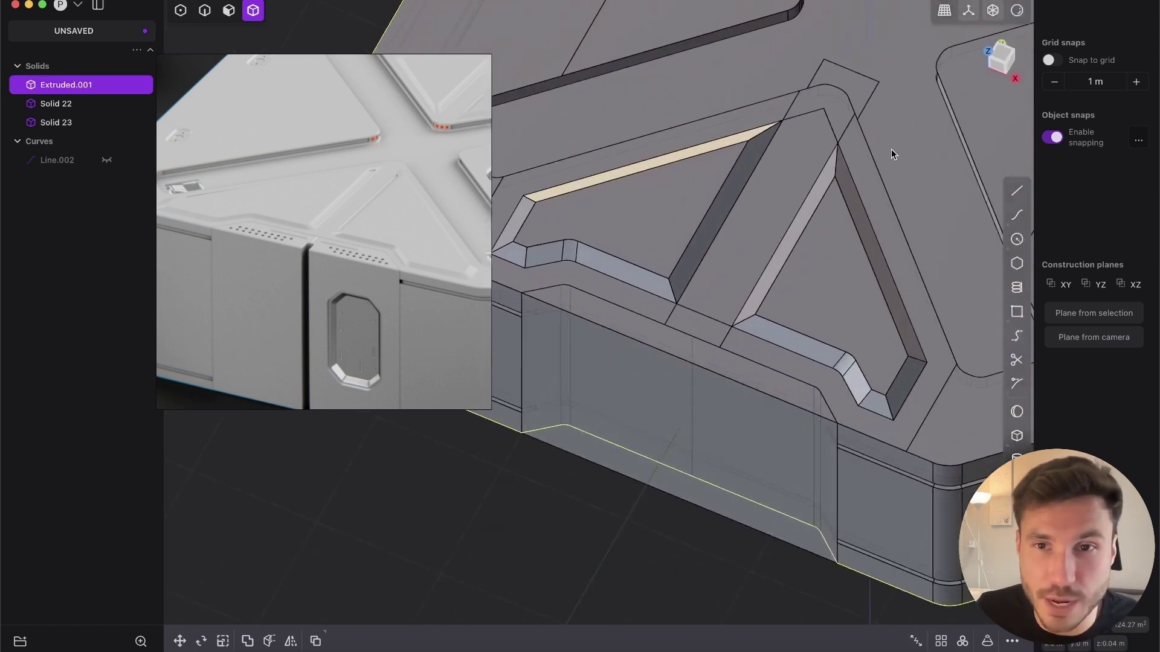
{"action": "middle_click_drag", "start_coordinate": [657, 329], "coordinate": [581, 257]}
{"action": "middle_click_drag", "start_coordinate": [694, 319], "coordinate": [662, 336]}
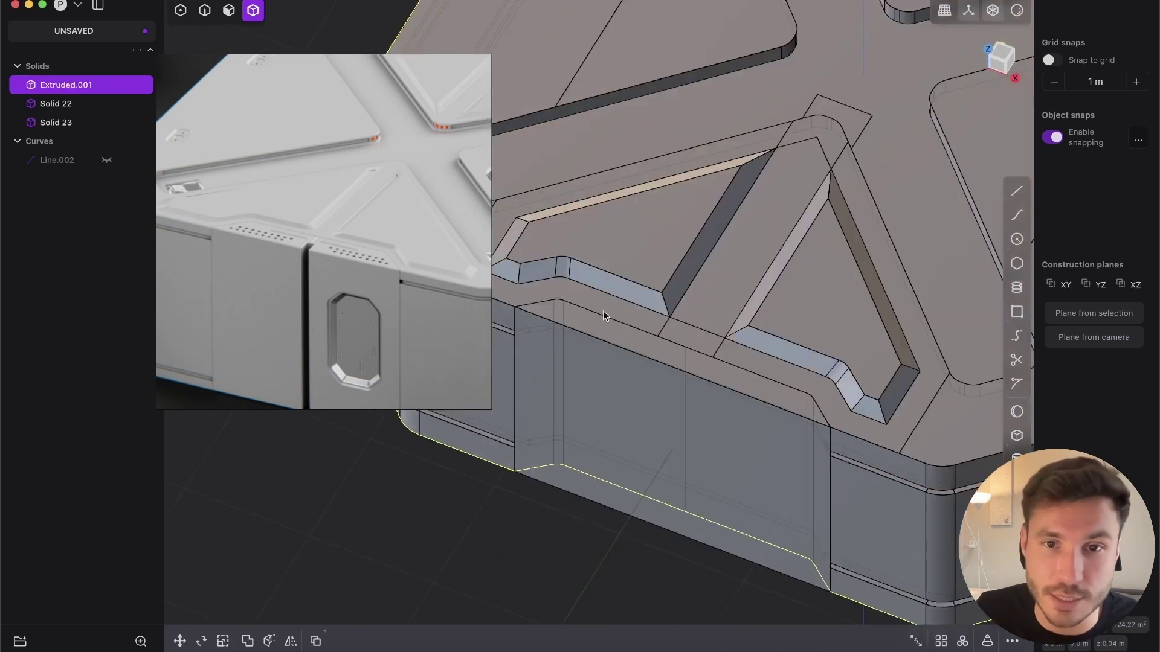
{"action": "scroll", "coordinate": [662, 335], "scroll_direction": "down", "scroll_amount": 4}
{"action": "middle_click_drag", "start_coordinate": [751, 212], "coordinate": [662, 341]}
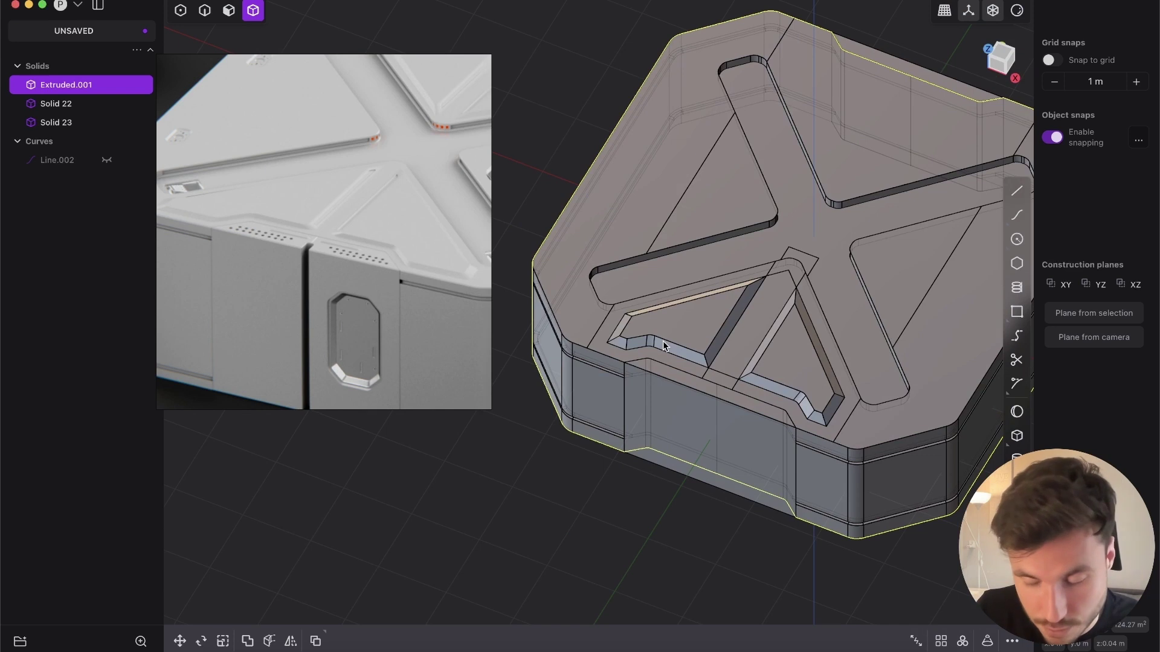
{"action": "type", "text": "f"}
{"action": "type", "text": "dele"}
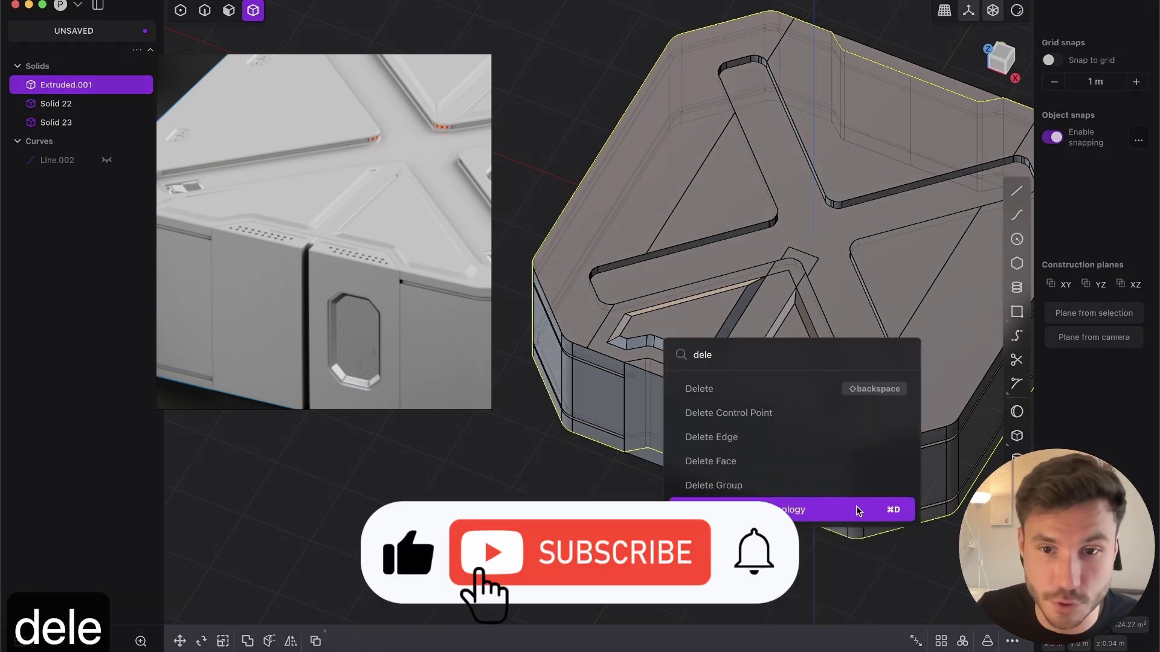
{"action": "key", "text": "Return"}
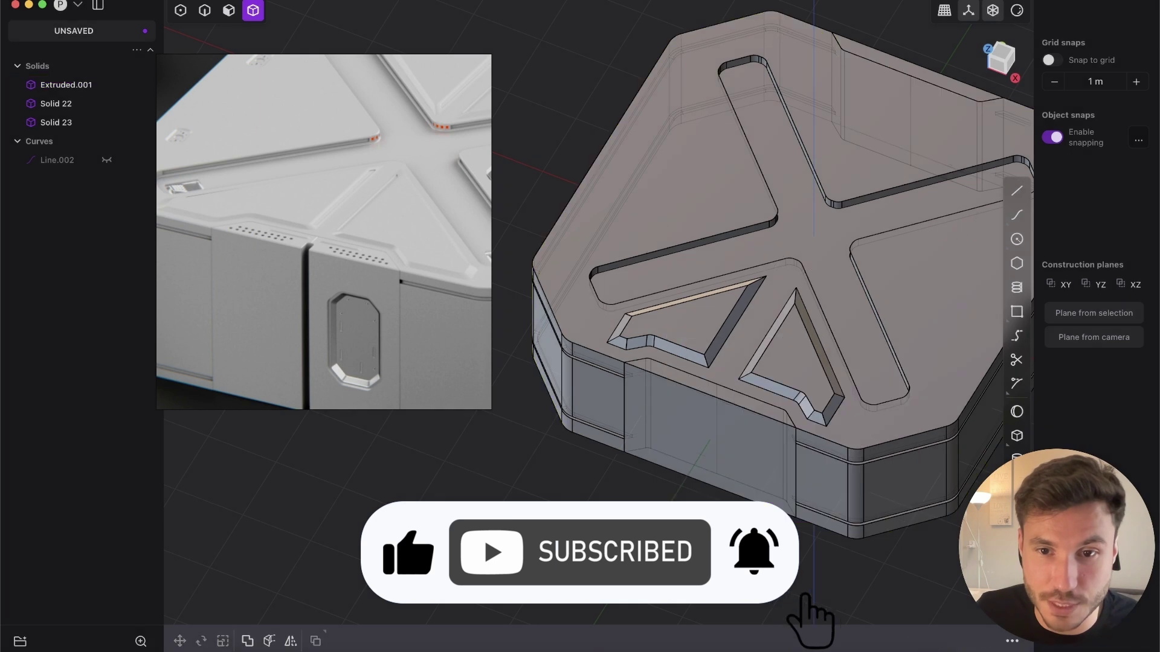
- Fillet the sloped corner edges of both tapered triangles on the front top panel
{"action": "scroll", "coordinate": [740, 370], "scroll_direction": "up", "scroll_amount": 6}
{"action": "middle_click_drag", "start_coordinate": [570, 357], "coordinate": [795, 358], "text": "shift"}
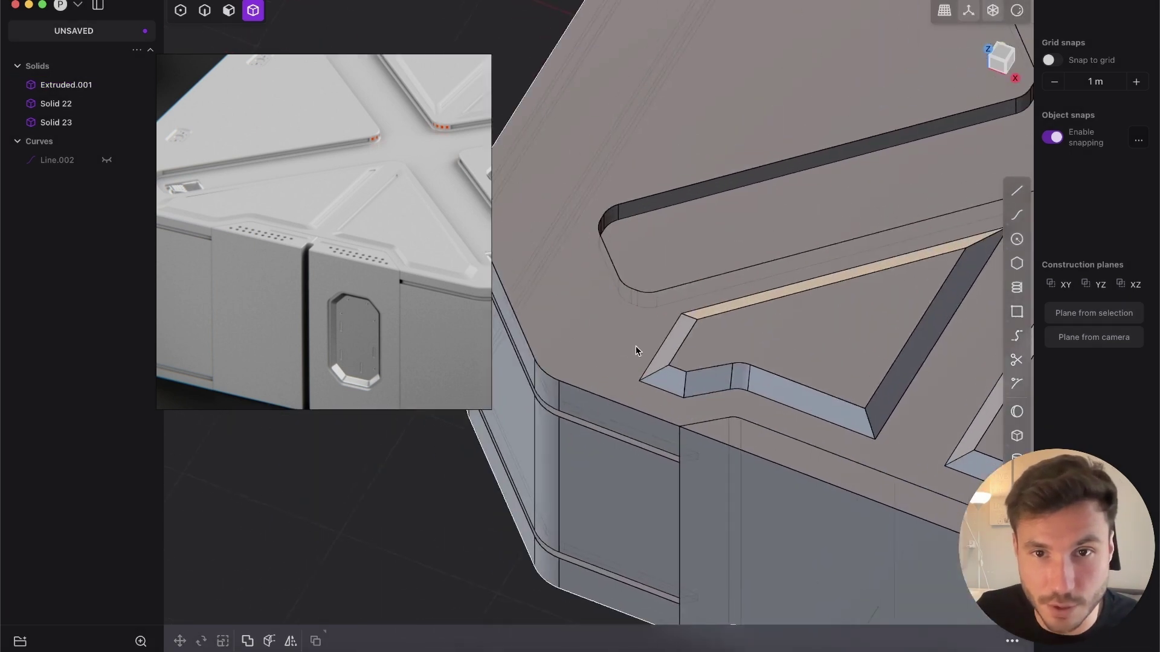
{"action": "middle_click_drag", "start_coordinate": [636, 345], "coordinate": [654, 360]}
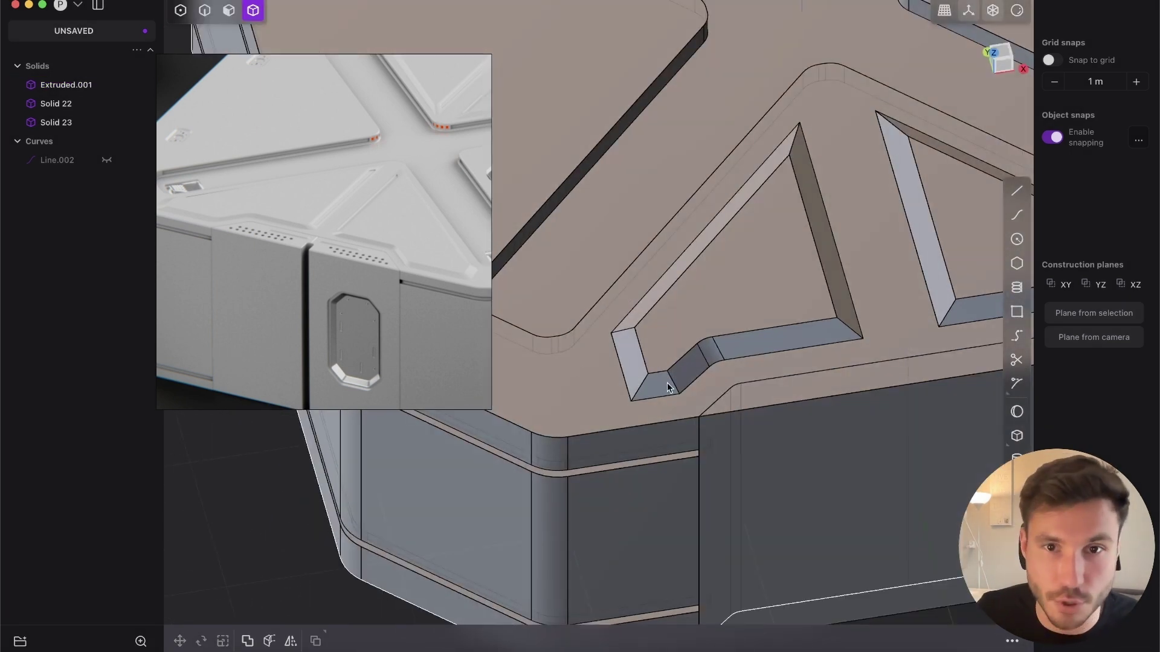
{"action": "scroll", "coordinate": [669, 366], "scroll_direction": "up", "scroll_amount": 5}
{"action": "key", "text": "2"}
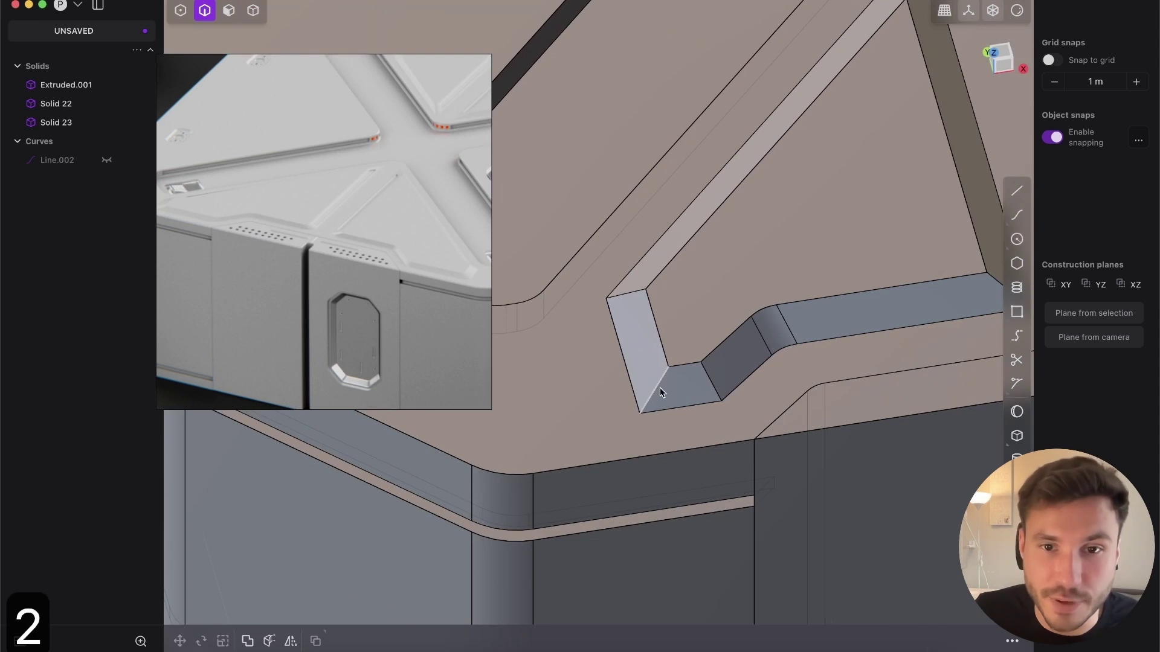
{"action": "left_click", "coordinate": [658, 385]}
{"action": "left_click", "coordinate": [716, 396], "text": "shift"}
{"action": "middle_click_drag", "start_coordinate": [716, 397], "coordinate": [769, 378]}
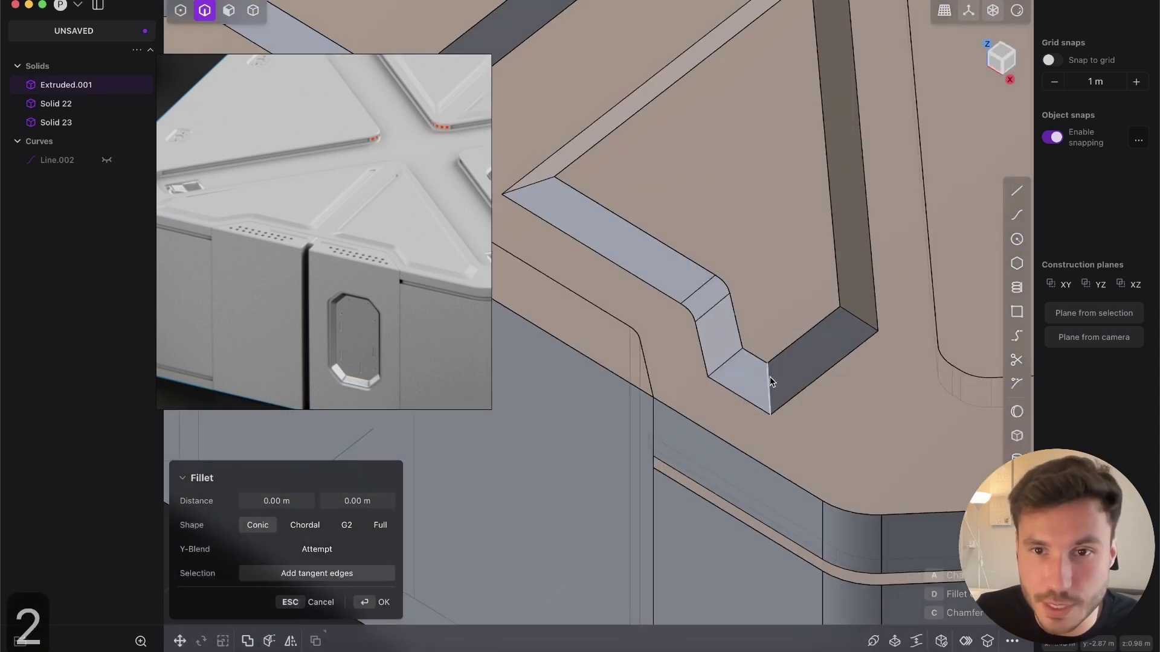
{"action": "left_click", "coordinate": [727, 362], "text": "shift"}
{"action": "key", "text": "shift+e"}
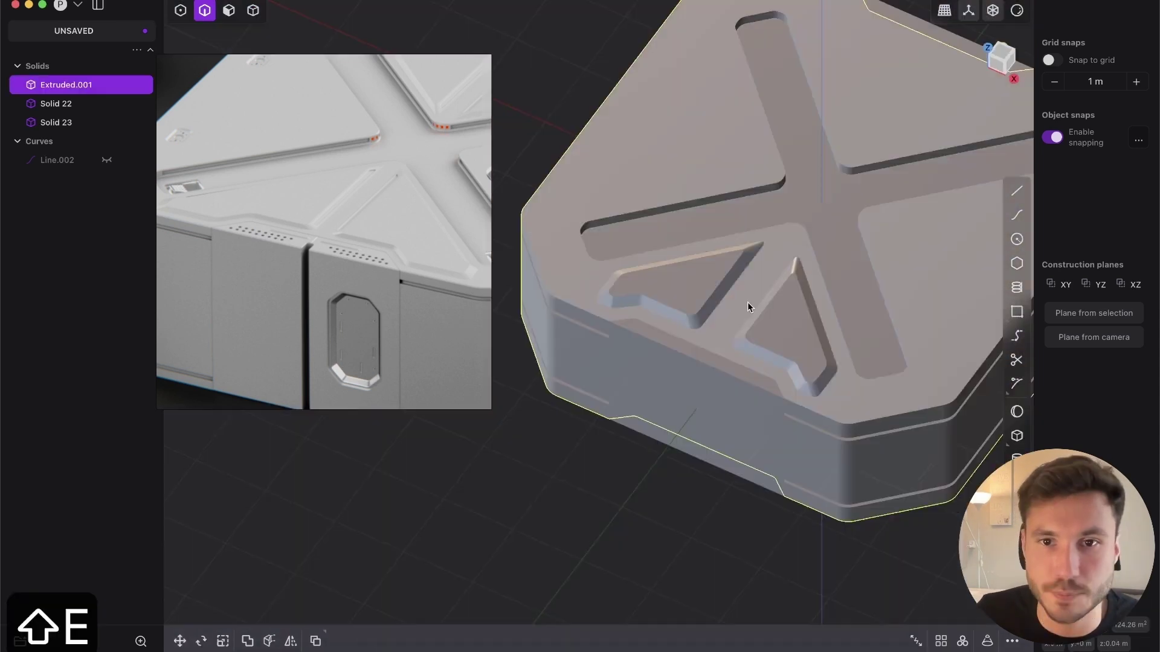
- Fillet the inner edge loops of both tapered triangles with the Chordal shape
{"action": "middle_click_drag", "start_coordinate": [748, 302], "coordinate": [683, 424]}
{"action": "scroll", "coordinate": [684, 424], "scroll_direction": "up", "scroll_amount": 4}
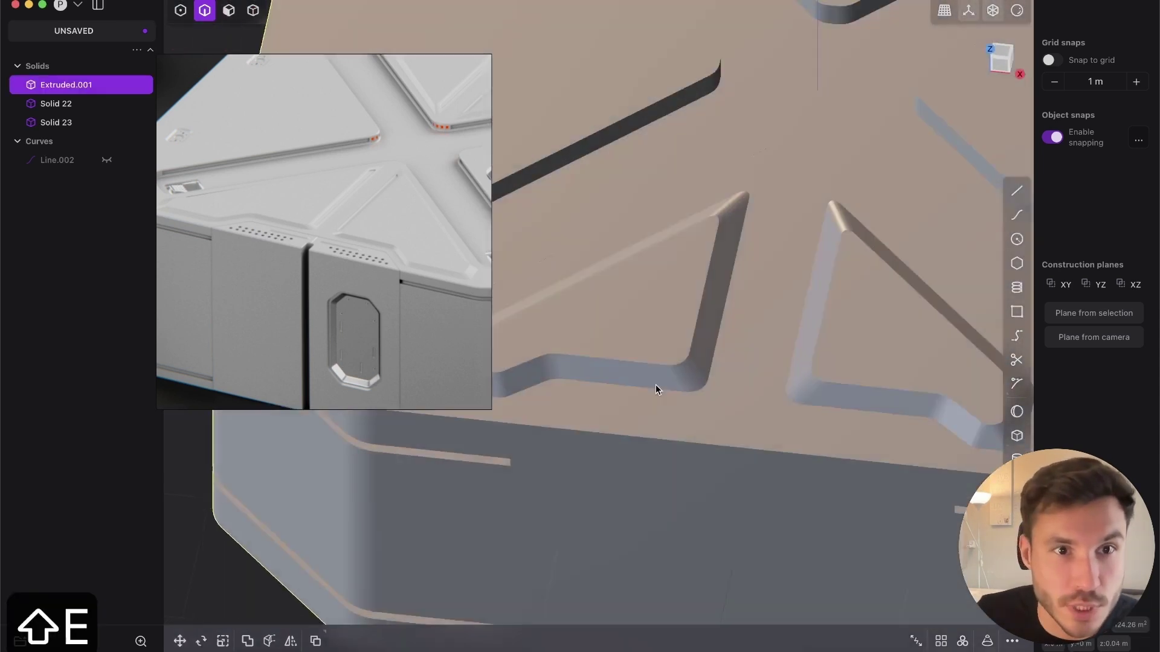
{"action": "middle_click_drag", "start_coordinate": [655, 384], "coordinate": [688, 281]}
{"action": "scroll", "coordinate": [692, 287], "scroll_direction": "up", "scroll_amount": 2}
{"action": "key", "text": "shift+e"}
{"action": "scroll", "coordinate": [725, 329], "scroll_direction": "up", "scroll_amount": 3}
{"action": "key", "text": "2"}
{"action": "left_click", "coordinate": [732, 341]}
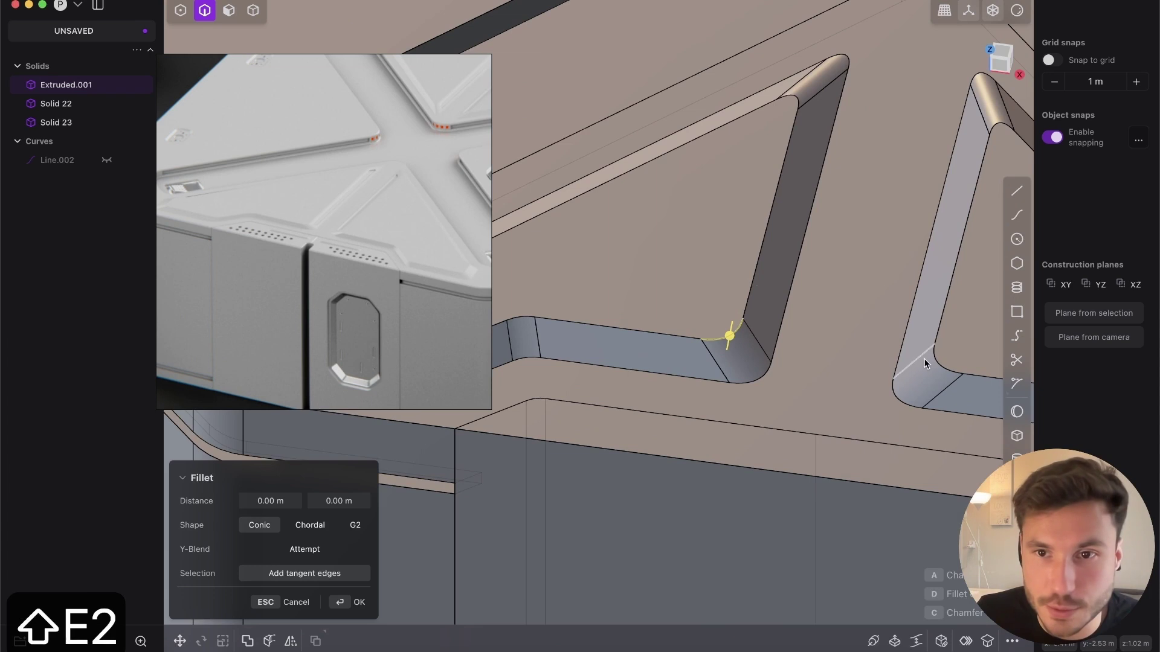
{"action": "left_click_drag", "start_coordinate": [940, 375], "coordinate": [939, 362]}
{"action": "left_click", "coordinate": [310, 525]}
{"action": "key", "text": "shift+e"}
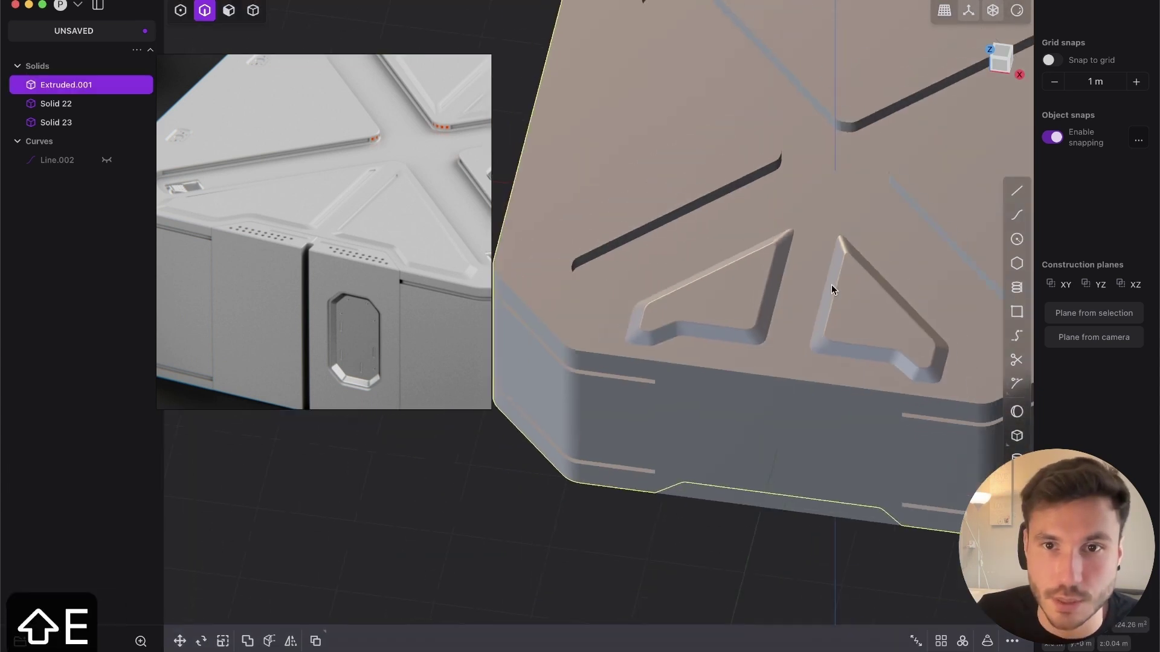
- Examine the rounded triangle details from several angles with edge lines hidden, and clear the selection
{"action": "scroll", "coordinate": [716, 311], "scroll_direction": "up", "scroll_amount": 6}
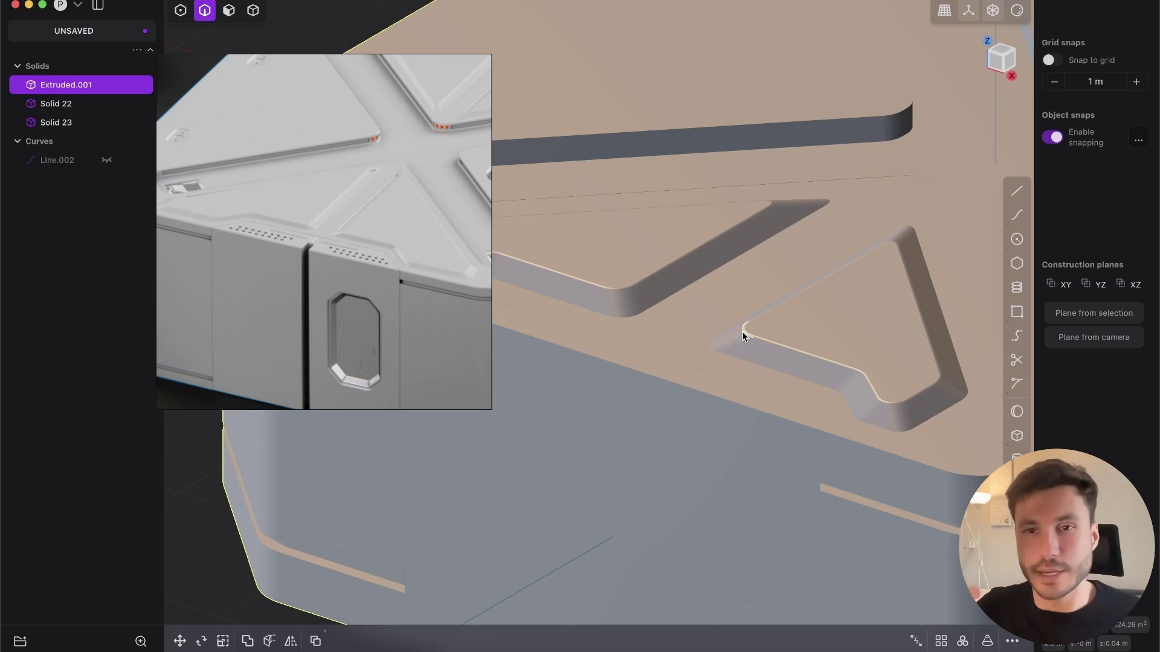
{"action": "middle_click_drag", "start_coordinate": [739, 299], "coordinate": [761, 314], "text": "shift"}
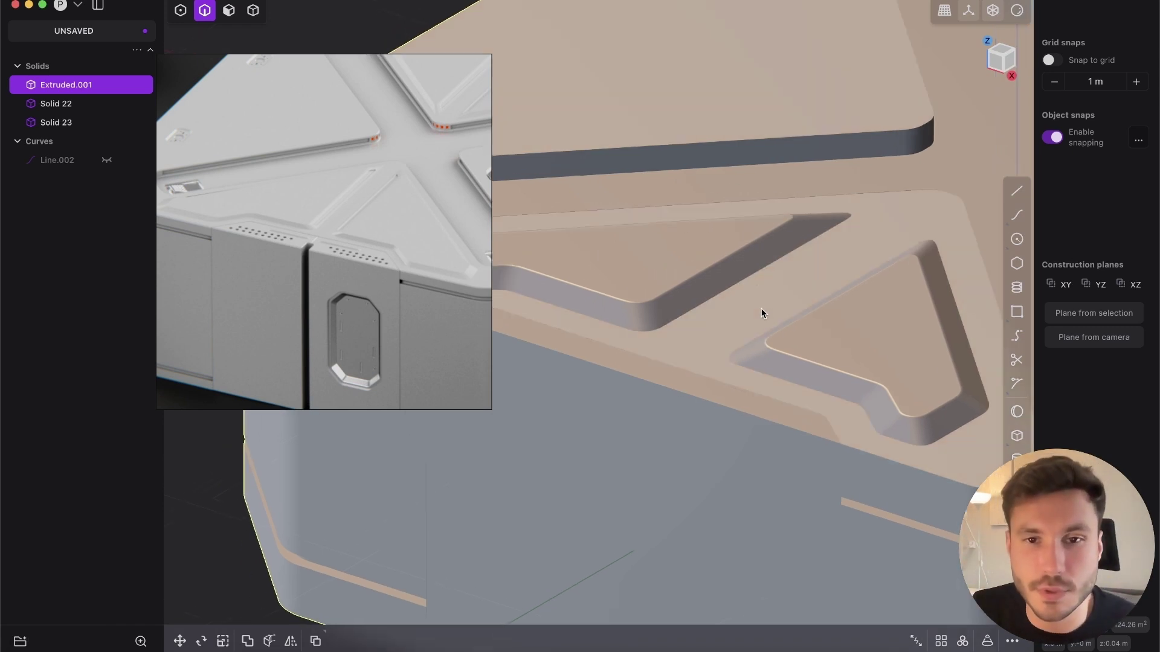
{"action": "middle_click_drag", "start_coordinate": [656, 278], "coordinate": [717, 233], "text": "shift"}
{"action": "middle_click_drag", "start_coordinate": [624, 267], "coordinate": [698, 220], "text": "shift"}
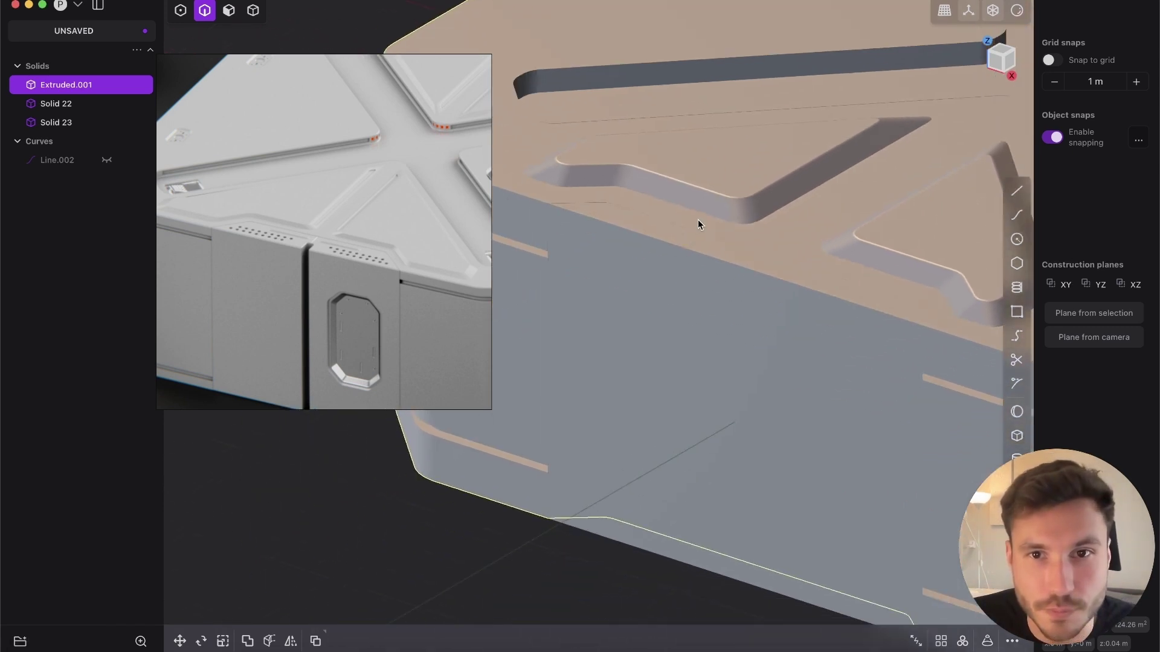
{"action": "scroll", "coordinate": [691, 198], "scroll_direction": "down", "scroll_amount": 2}
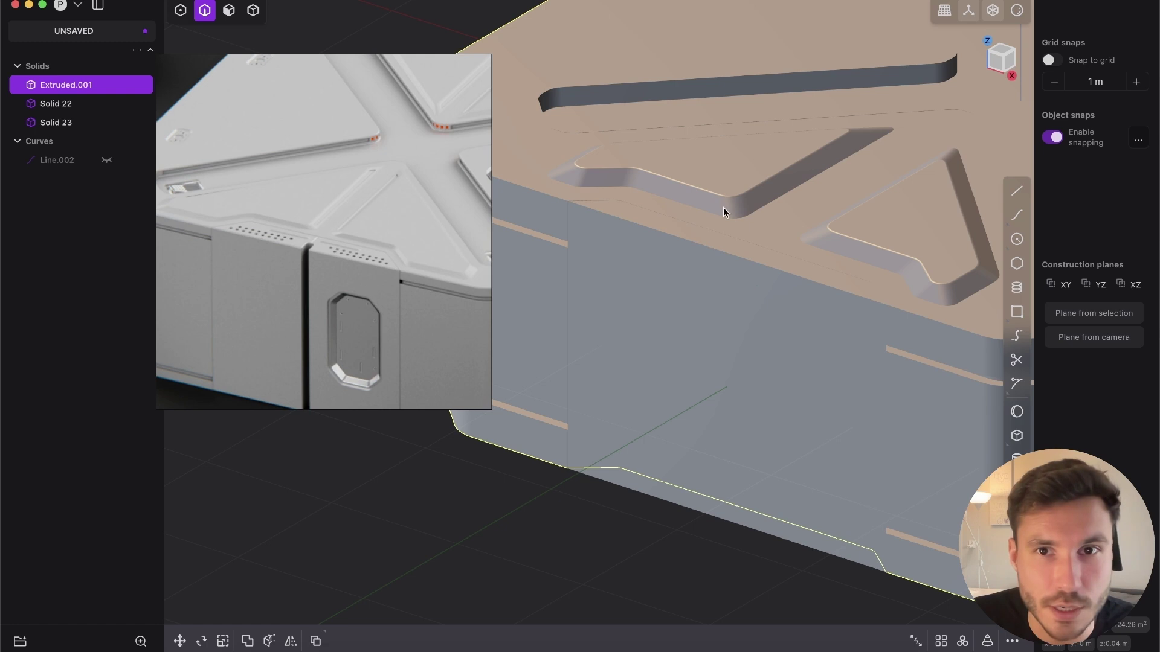
{"action": "scroll", "coordinate": [723, 207], "scroll_direction": "down", "scroll_amount": 3}
{"action": "middle_click_drag", "start_coordinate": [723, 208], "coordinate": [651, 329], "text": "shift"}
{"action": "scroll", "coordinate": [651, 329], "scroll_direction": "down", "scroll_amount": 3}
{"action": "middle_click_drag", "start_coordinate": [705, 205], "coordinate": [749, 266]}
{"action": "left_click", "coordinate": [853, 124]}
{"action": "key", "text": "Tab"}
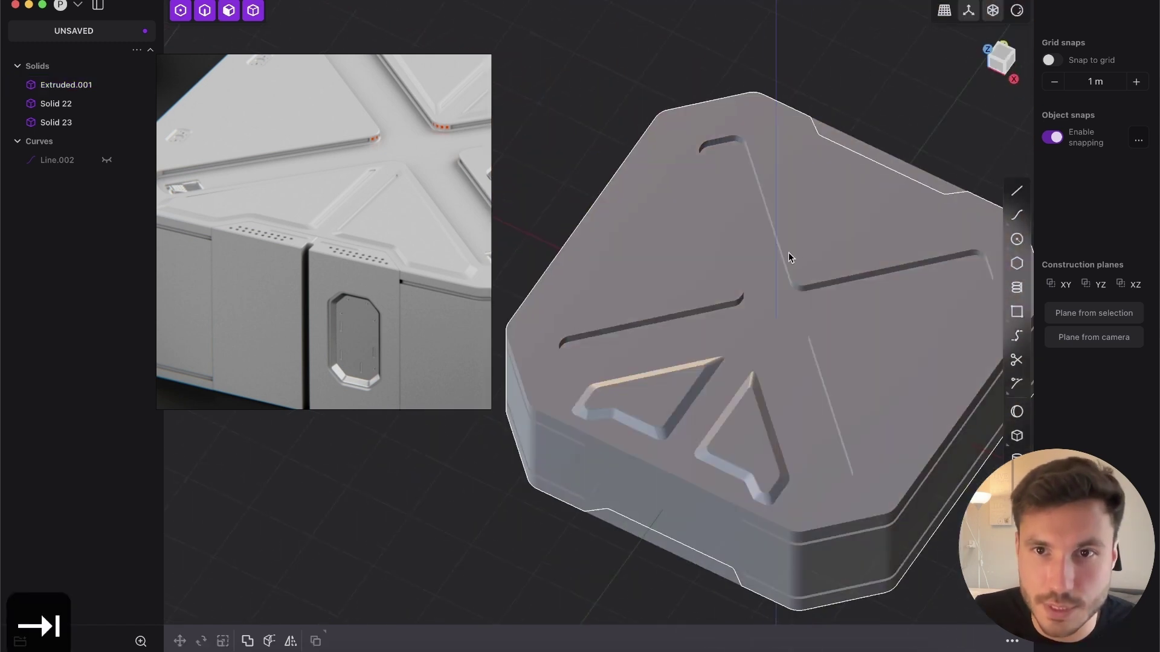
- Show the edge lines again and fillet the edges along the walls of the X-shaped groove
{"action": "key", "text": "shift+e"}
{"action": "scroll", "coordinate": [770, 205], "scroll_direction": "up", "scroll_amount": 5}
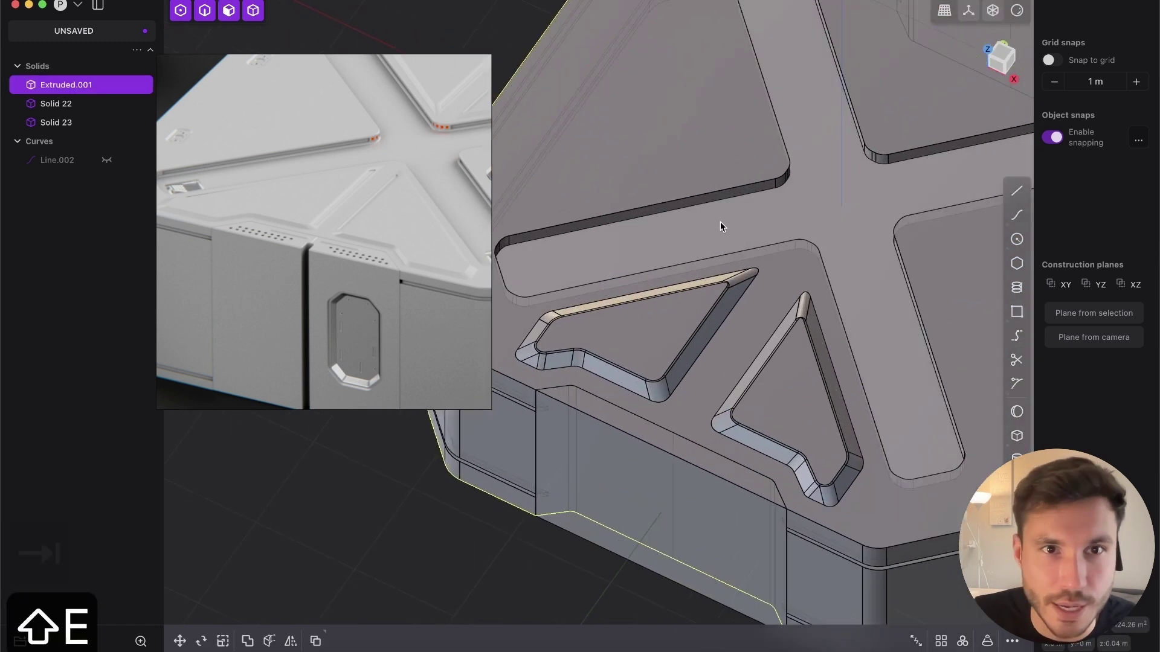
{"action": "scroll", "coordinate": [720, 224], "scroll_direction": "down", "scroll_amount": 2}
{"action": "middle_click_drag", "start_coordinate": [640, 242], "coordinate": [711, 214]}
{"action": "scroll", "coordinate": [768, 194], "scroll_direction": "up", "scroll_amount": 2}
{"action": "key", "text": "2"}
{"action": "left_click", "coordinate": [767, 193]}
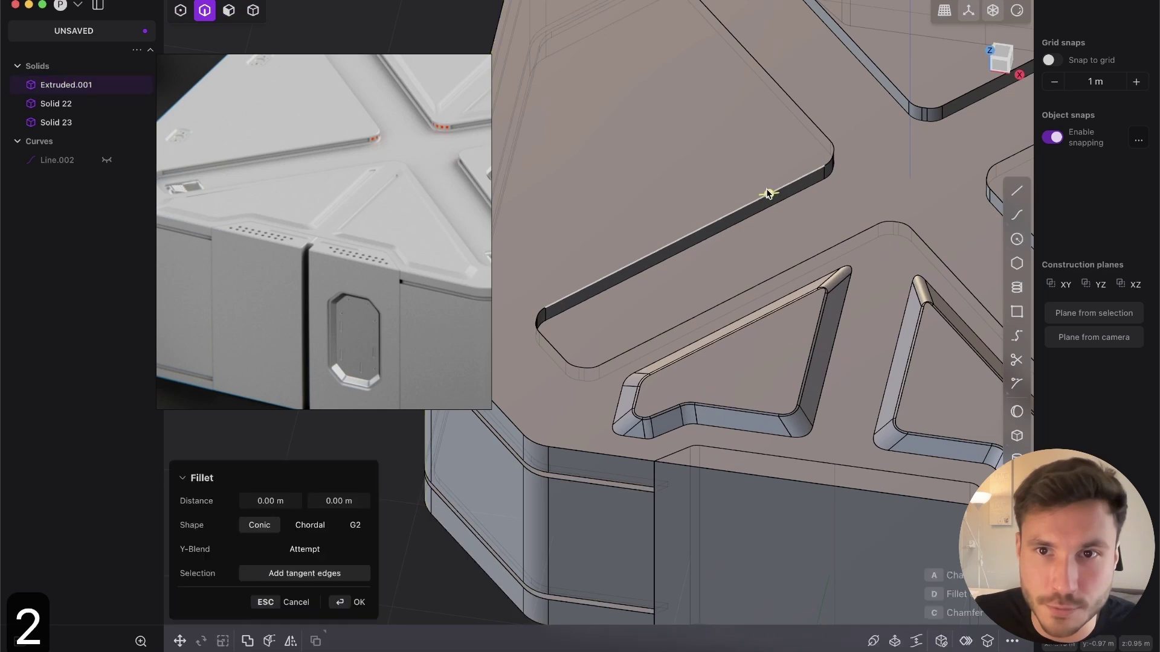
{"action": "scroll", "coordinate": [773, 203], "scroll_direction": "up", "scroll_amount": 3}
{"action": "left_click_drag", "start_coordinate": [780, 207], "coordinate": [781, 204]}
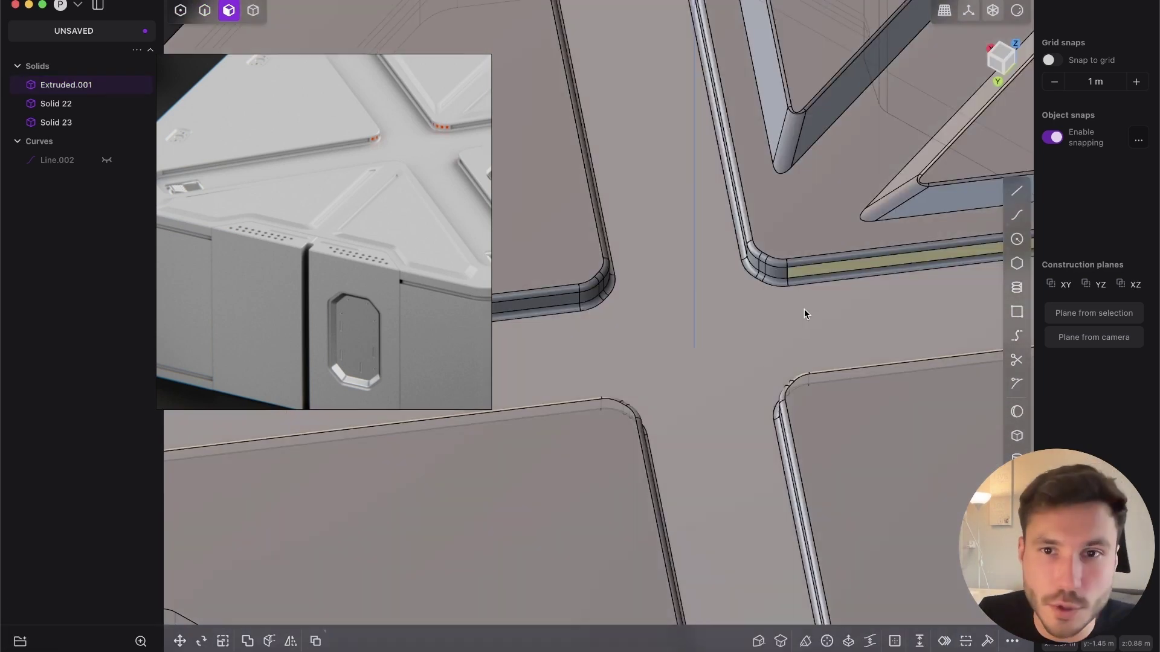
{"action": "mouse_move", "coordinate": [803, 309]}
{"action": "middle_mouse_down"}
{"action": "mouse_move", "coordinate": [884, 255]}
{"action": "mouse_move", "coordinate": [636, 330]}
{"action": "mouse_move", "coordinate": [739, 302]}
{"action": "mouse_move", "coordinate": [767, 253]}
{"action": "mouse_move", "coordinate": [582, 180]}
{"action": "mouse_move", "coordinate": [730, 189]}
{"action": "mouse_move", "coordinate": [736, 208]}
{"action": "middle_mouse_up"}
{"action": "scroll", "coordinate": [736, 211], "scroll_direction": "up", "scroll_amount": 3}
{"action": "left_click", "coordinate": [732, 225]}
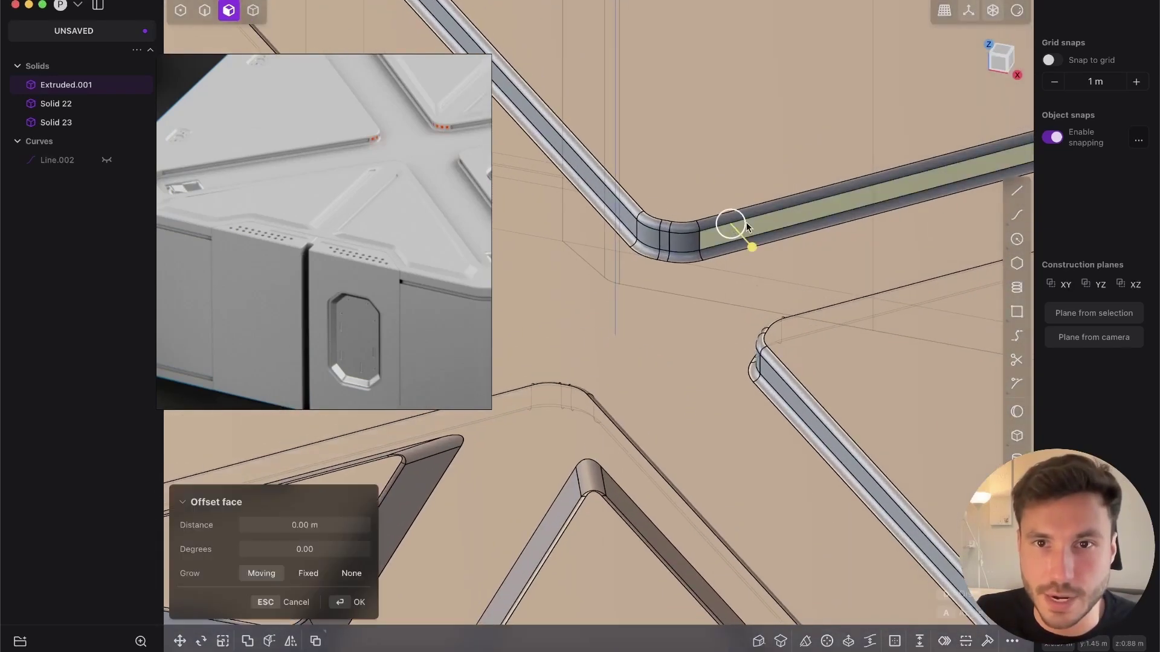
{"action": "scroll", "coordinate": [830, 150], "scroll_direction": "down", "scroll_amount": 3}
{"action": "middle_click_drag", "start_coordinate": [846, 137], "coordinate": [660, 230], "text": "shift"}
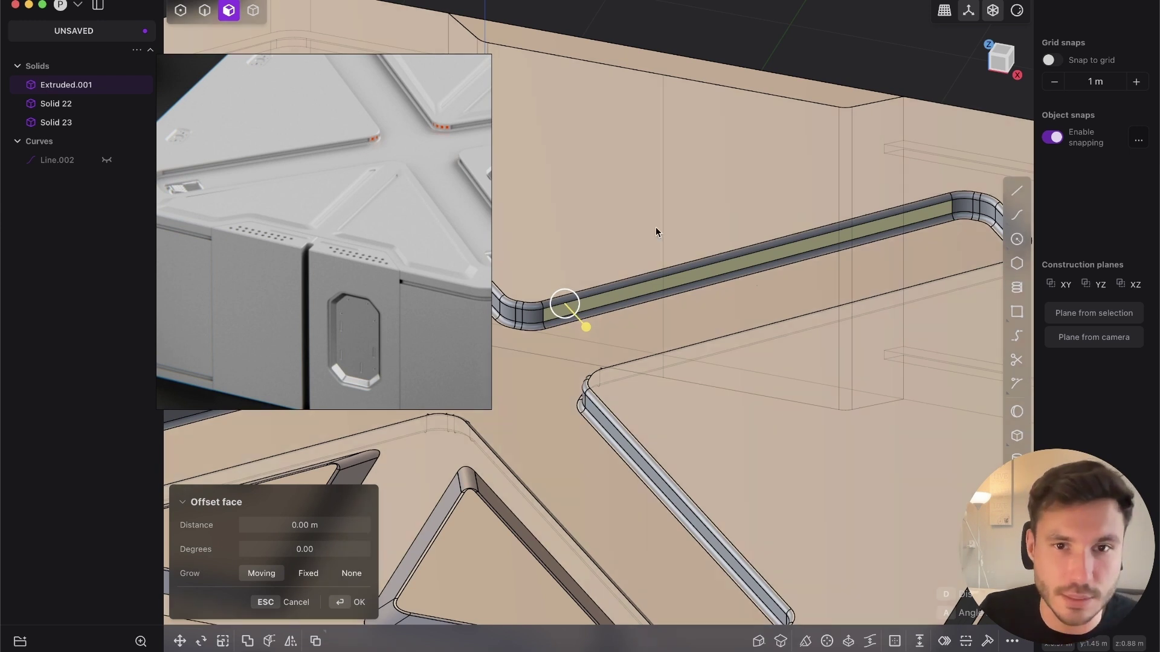
{"action": "key", "text": "Escape"}
{"action": "middle_click_drag", "start_coordinate": [578, 306], "coordinate": [698, 187]}
{"action": "left_click", "coordinate": [681, 197]}
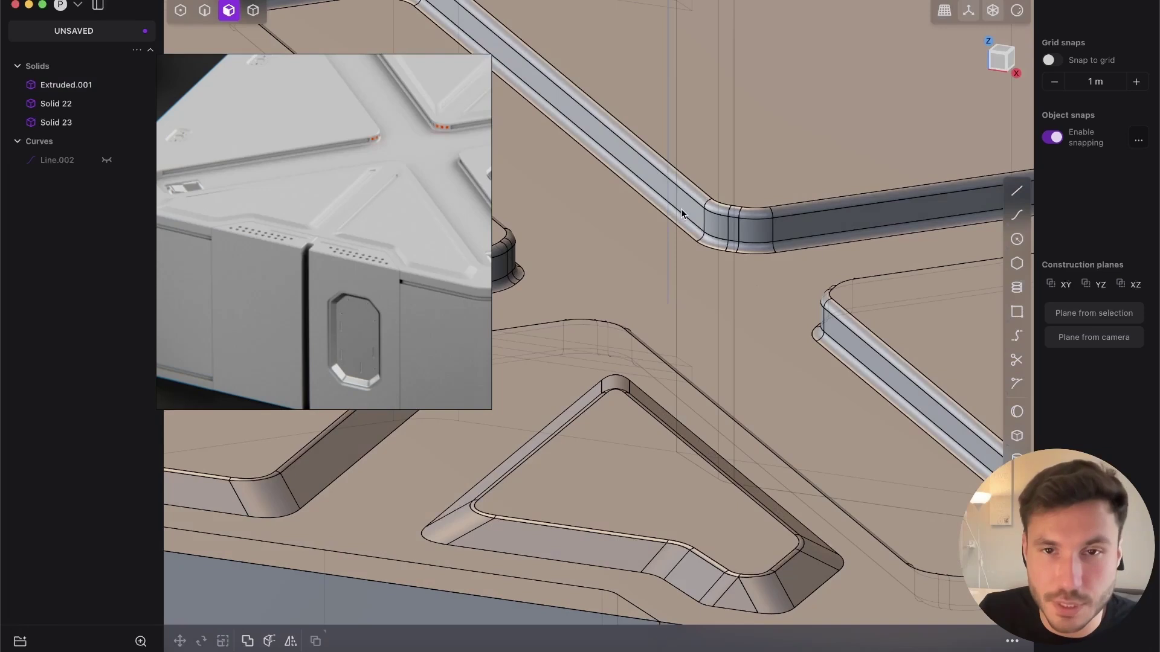
{"action": "key", "text": "o"}
{"action": "mouse_move", "coordinate": [850, 251]}
{"action": "left_mouse_down"}
{"action": "mouse_move", "coordinate": [820, 225]}
{"action": "mouse_move", "coordinate": [843, 254]}
{"action": "mouse_move", "coordinate": [831, 244]}
{"action": "left_mouse_up"}
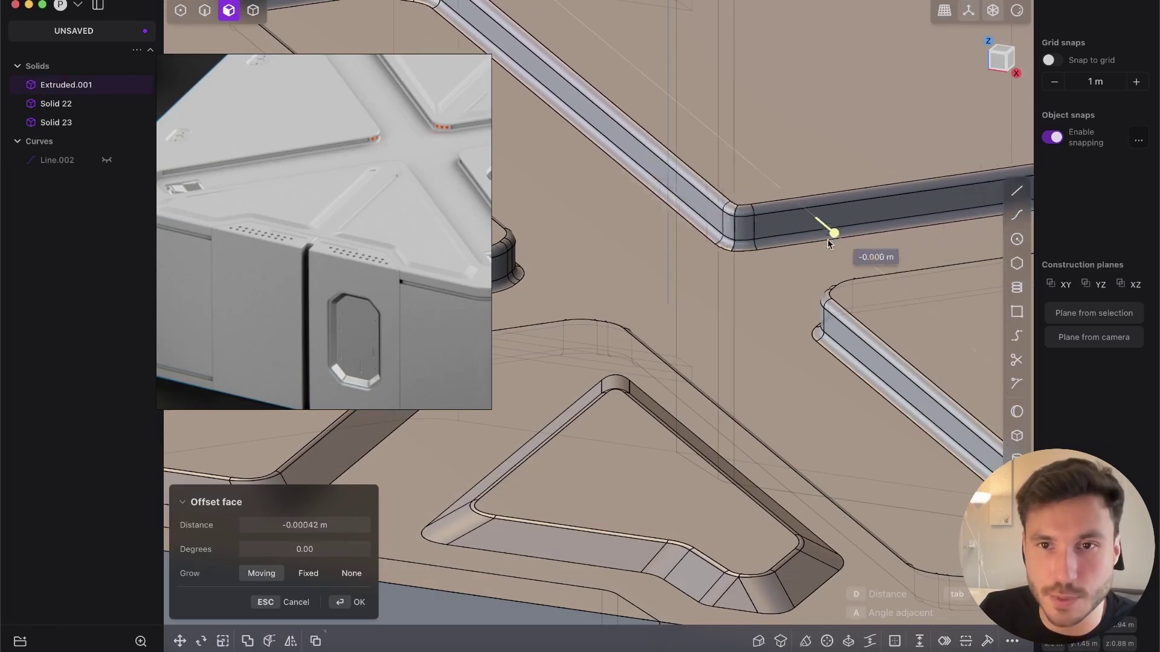
{"action": "key", "text": "Escape"}
{"action": "middle_click_drag", "start_coordinate": [800, 277], "coordinate": [784, 195]}
{"action": "left_click", "coordinate": [783, 196]}
{"action": "middle_click_drag", "start_coordinate": [781, 236], "coordinate": [792, 274], "text": "shift"}
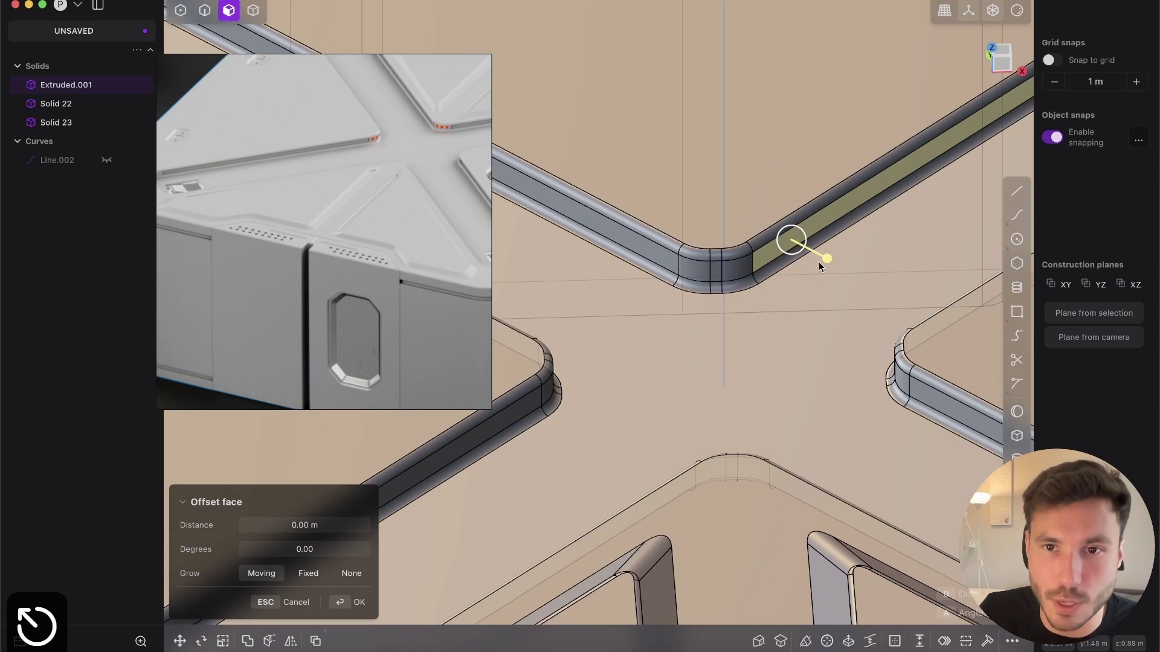
{"action": "mouse_move", "coordinate": [822, 260]}
{"action": "left_mouse_down"}
{"action": "mouse_move", "coordinate": [796, 246]}
{"action": "mouse_move", "coordinate": [823, 259]}
{"action": "left_mouse_up"}
{"action": "key", "text": "Escape"}
- Extrude the flat face of the rear groove wall inward to cut a narrow slot between its fillets
{"action": "middle_click_drag", "start_coordinate": [780, 269], "coordinate": [730, 257]}
{"action": "left_click", "coordinate": [784, 267]}
{"action": "middle_click_drag", "start_coordinate": [844, 273], "coordinate": [822, 285], "text": "shift"}
{"action": "key", "text": "e"}
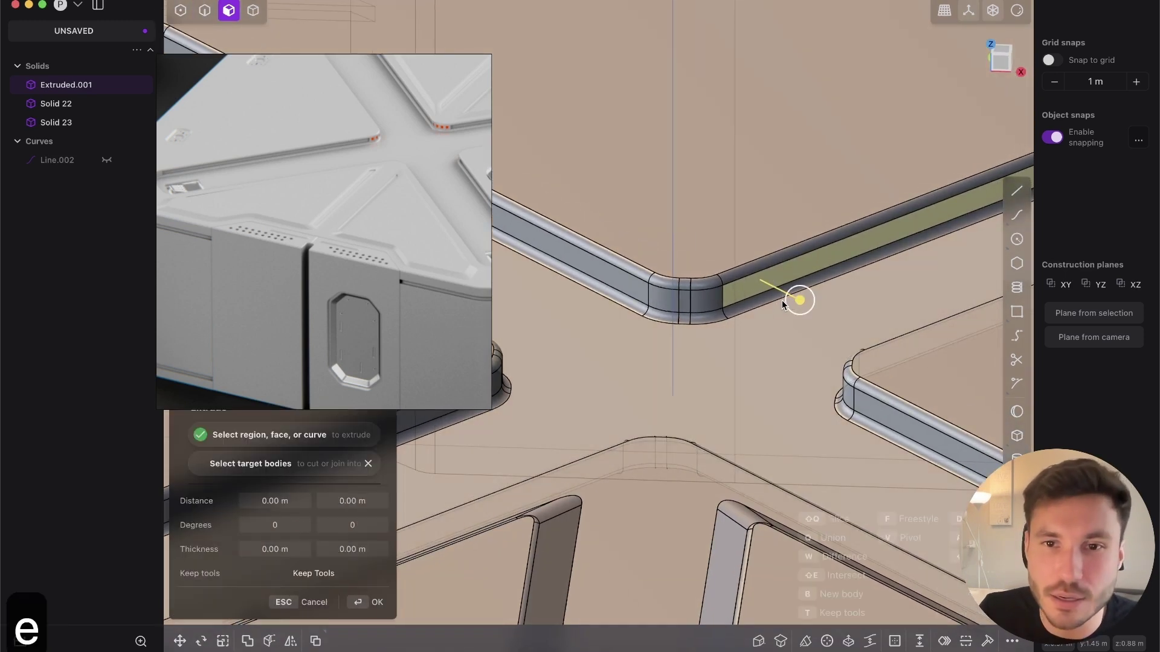
{"action": "left_click_drag", "start_coordinate": [799, 303], "coordinate": [792, 302]}
{"action": "middle_click_drag", "start_coordinate": [850, 248], "coordinate": [819, 119]}
{"action": "key", "text": "Return"}
{"action": "key", "text": "shift+e"}
{"action": "key", "text": "shift+e"}
{"action": "scroll", "coordinate": [792, 240], "scroll_direction": "up", "scroll_amount": 5}
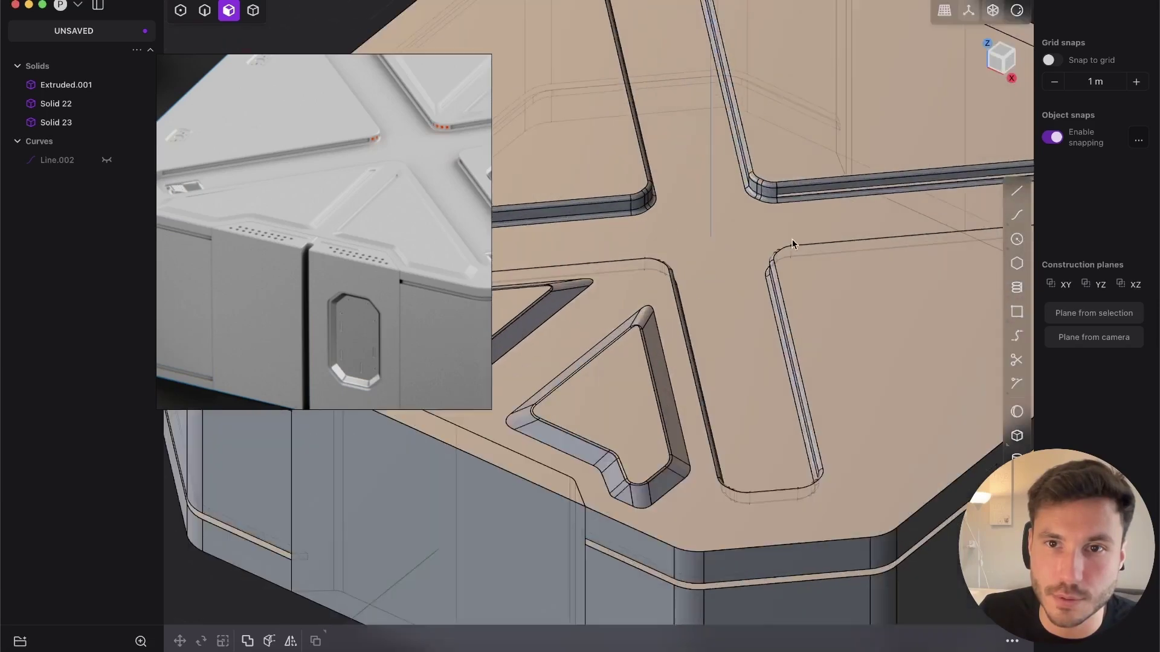
- Cut matching slots into the other X-groove walls by extruding their flat faces inward about 0.028 m
{"action": "middle_click_drag", "start_coordinate": [791, 306], "coordinate": [721, 302]}
{"action": "left_click", "coordinate": [698, 266]}
{"action": "key", "text": "e"}
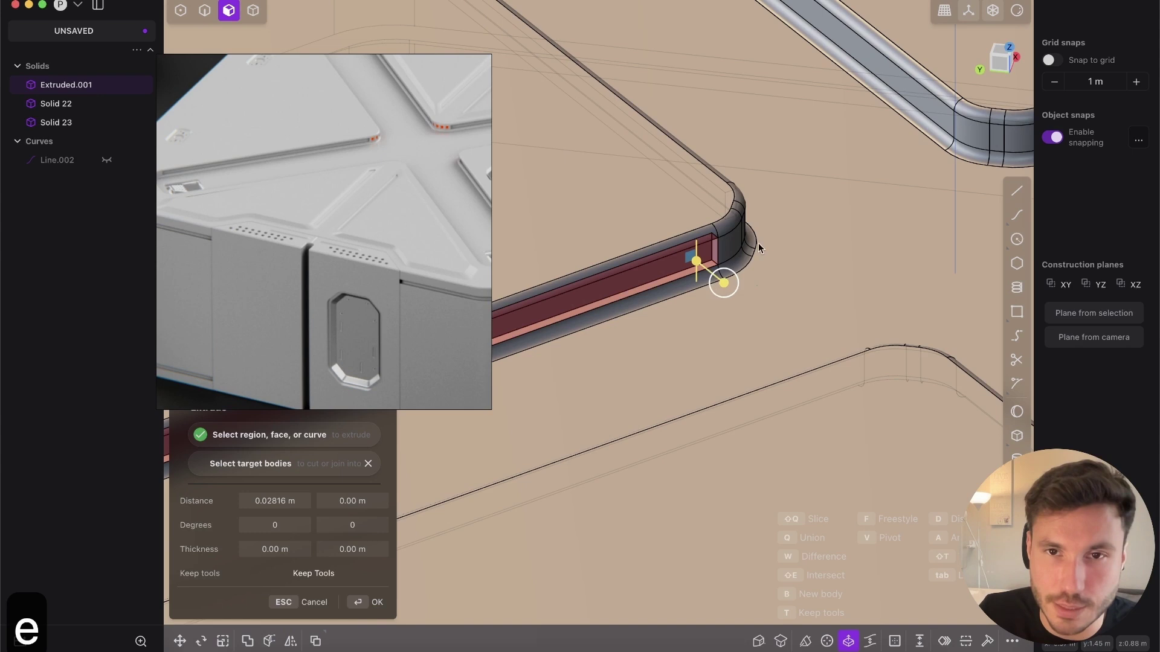
{"action": "left_click", "coordinate": [763, 247]}
{"action": "middle_click_drag", "start_coordinate": [792, 259], "coordinate": [733, 263]}
{"action": "left_click", "coordinate": [800, 223]}
{"action": "key", "text": "e"}
{"action": "left_click", "coordinate": [836, 236]}
{"action": "key", "text": "Escape"}
- Hide the edge lines, examine the slotted groove walls up close and from afar, and clear the selection
{"action": "scroll", "coordinate": [810, 233], "scroll_direction": "down", "scroll_amount": 10}
{"action": "key", "text": "shift+e"}
{"action": "scroll", "coordinate": [734, 259], "scroll_direction": "up", "scroll_amount": 5}
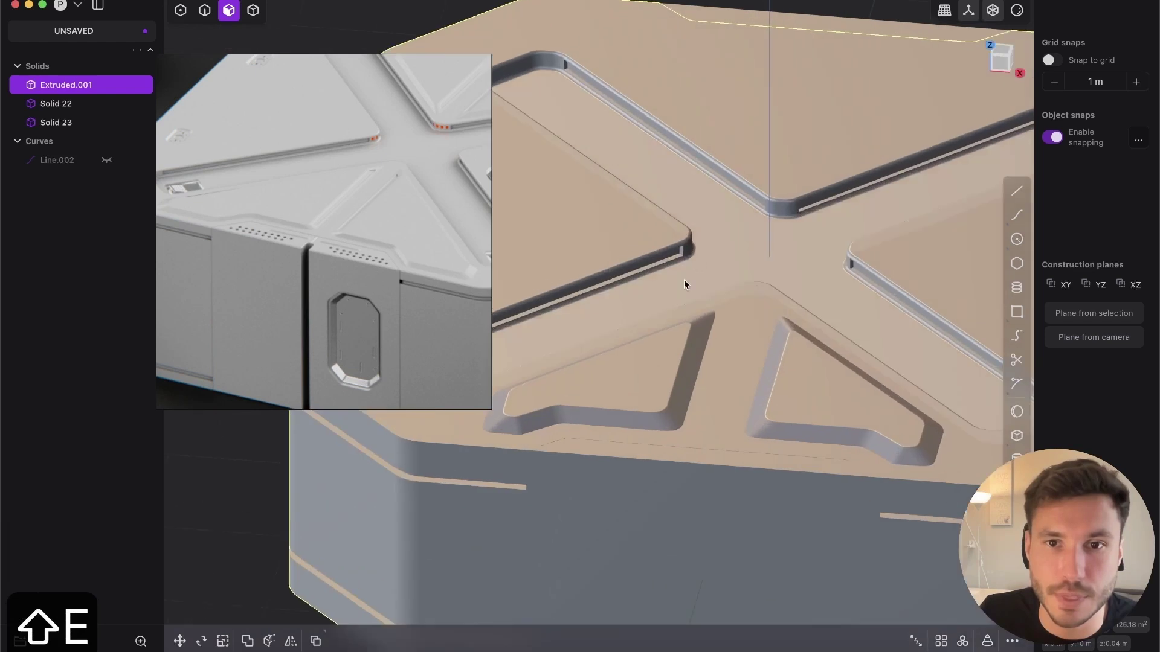
{"action": "scroll", "coordinate": [734, 201], "scroll_direction": "up", "scroll_amount": 2}
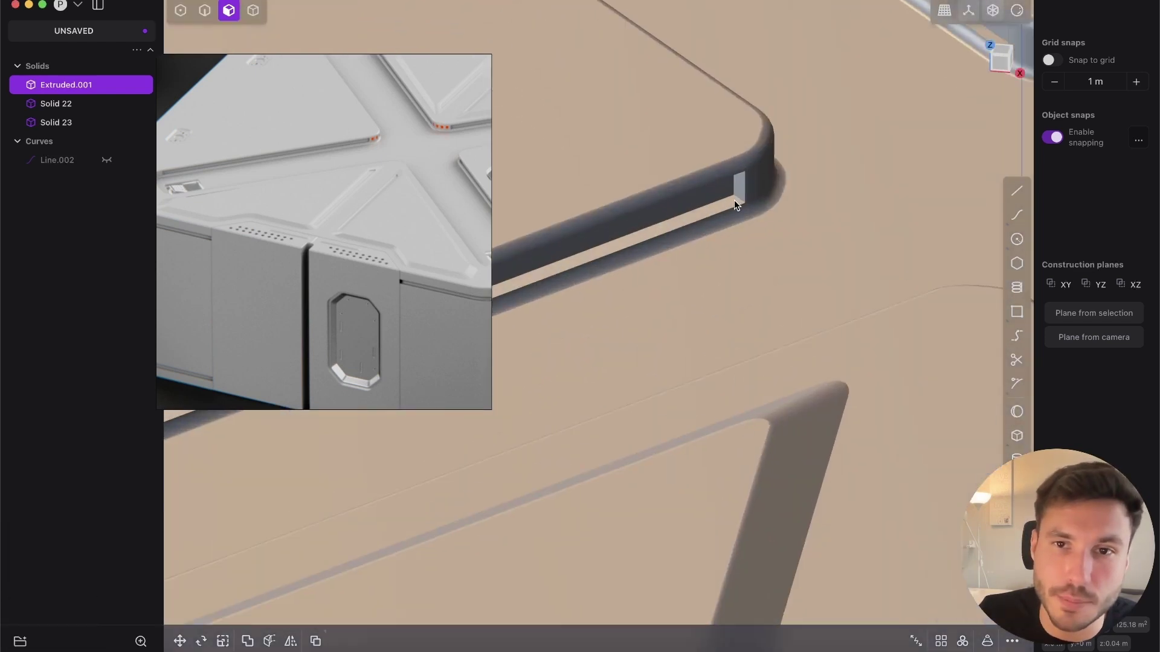
{"action": "scroll", "coordinate": [734, 205], "scroll_direction": "down", "scroll_amount": 6}
{"action": "scroll", "coordinate": [601, 364], "scroll_direction": "down", "scroll_amount": 2}
{"action": "scroll", "coordinate": [601, 364], "scroll_direction": "down", "scroll_amount": 5}
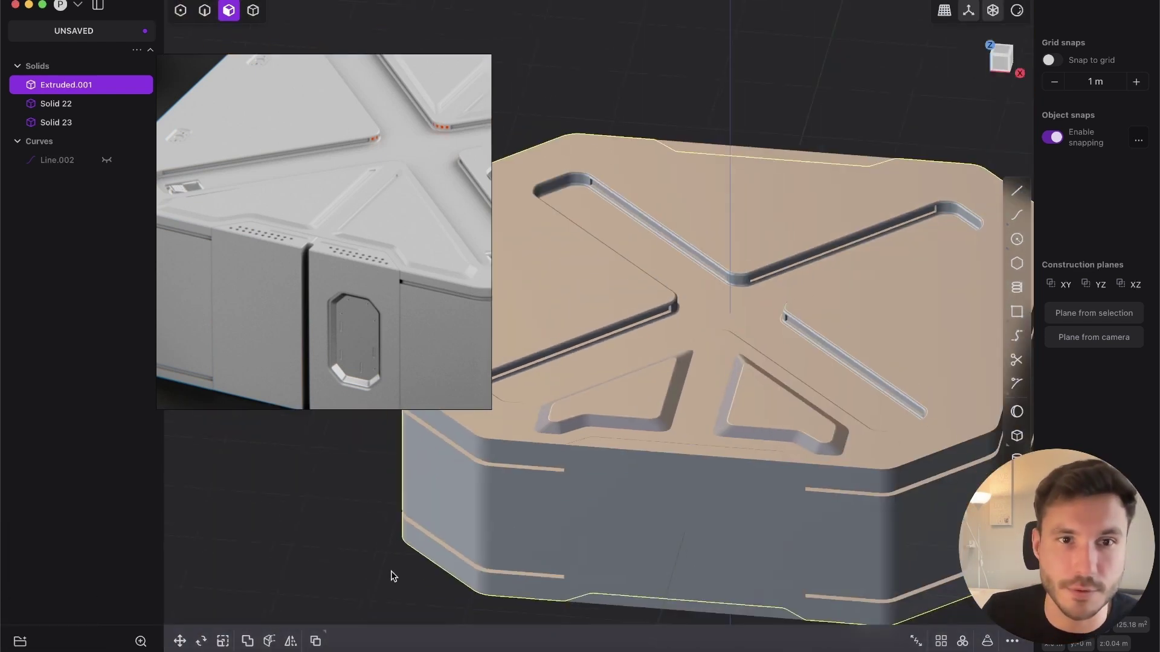
{"action": "left_click", "coordinate": [367, 518]}
- Offset the top and bottom faces of the front and rear blocks inward by about 0.021 m
{"action": "middle_click_drag", "start_coordinate": [595, 396], "coordinate": [652, 208], "text": "shift"}
{"action": "key", "text": "shift+e"}
{"action": "middle_click_drag", "start_coordinate": [637, 277], "coordinate": [668, 275]}
{"action": "scroll", "coordinate": [668, 274], "scroll_direction": "up", "scroll_amount": 2}
{"action": "left_click", "coordinate": [675, 261]}
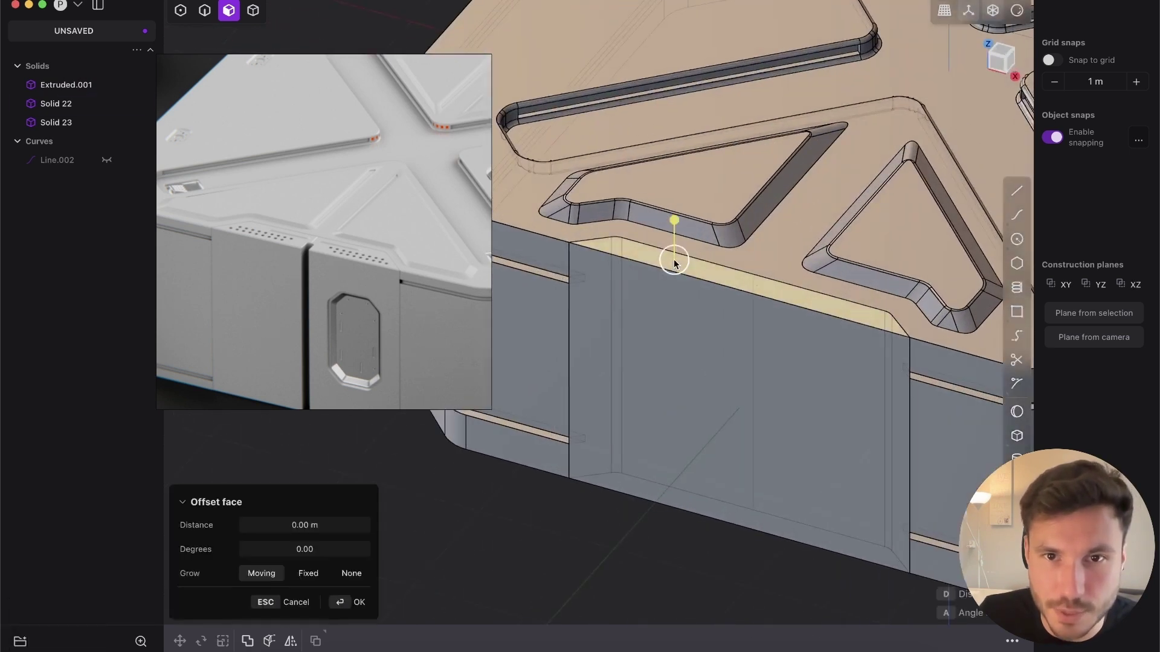
{"action": "middle_click_drag", "start_coordinate": [683, 353], "coordinate": [736, 279]}
{"action": "left_click", "coordinate": [742, 528], "text": "shift"}
{"action": "middle_click_drag", "start_coordinate": [791, 357], "coordinate": [766, 320]}
{"action": "left_click", "coordinate": [807, 280]}
{"action": "middle_click_drag", "start_coordinate": [807, 280], "coordinate": [811, 430]}
{"action": "left_click", "coordinate": [817, 490]}
{"action": "left_click_drag", "start_coordinate": [820, 494], "coordinate": [819, 490]}
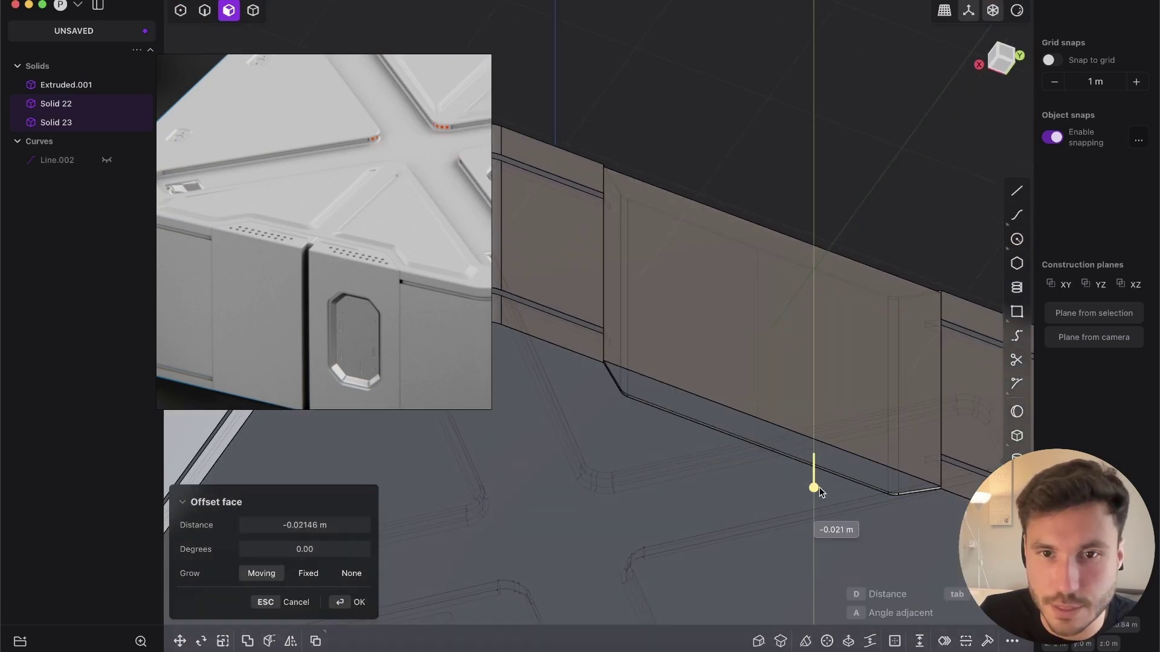
{"action": "middle_click_drag", "start_coordinate": [825, 490], "coordinate": [660, 266]}
{"action": "key", "text": "Return"}
- Fillet the crate body's vertical edges on both sides of the front and rear blocks at about 0.045 m
{"action": "scroll", "coordinate": [664, 233], "scroll_direction": "up", "scroll_amount": 2}
{"action": "key", "text": "2"}
{"action": "left_click", "coordinate": [666, 225]}
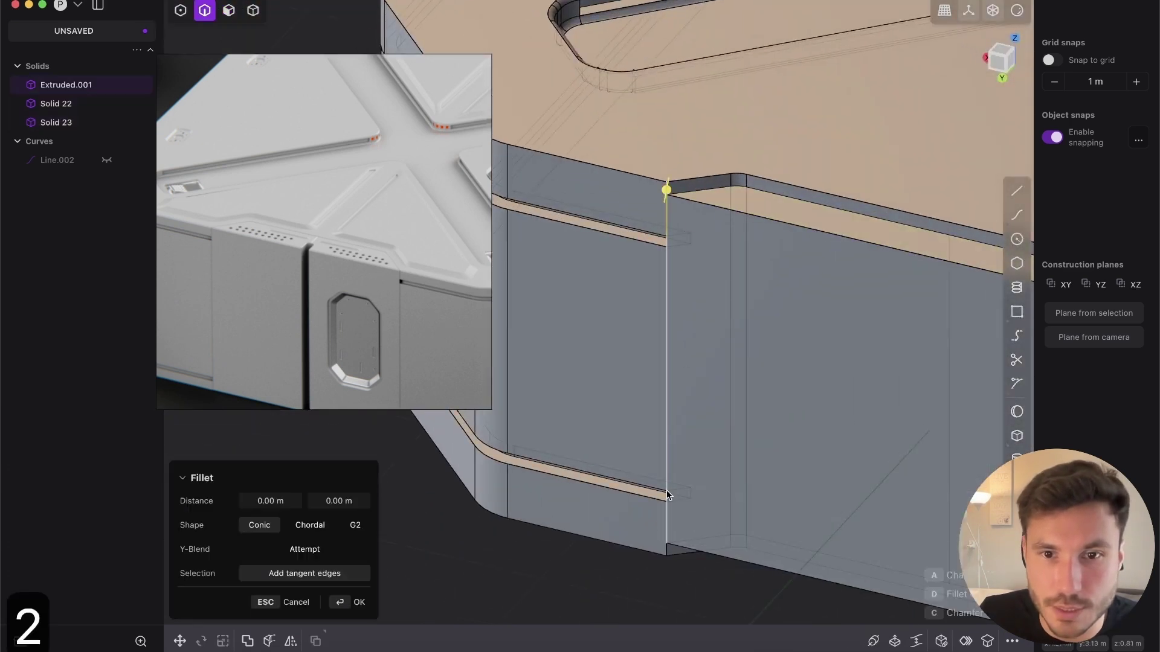
{"action": "middle_click_drag", "start_coordinate": [828, 321], "coordinate": [868, 349]}
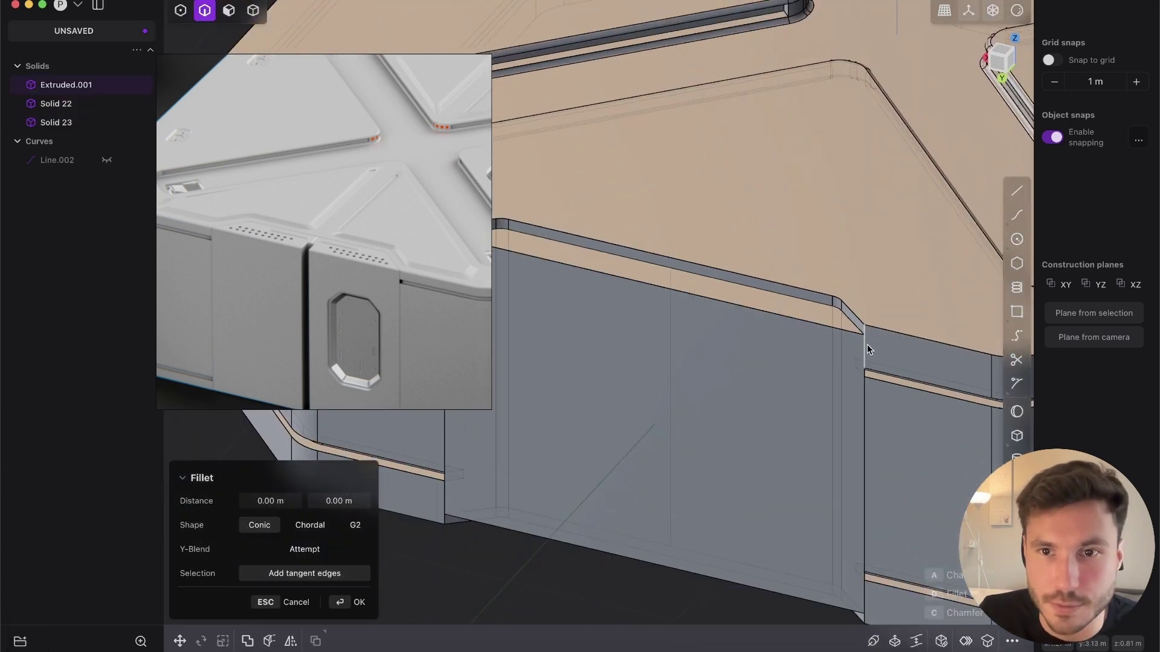
{"action": "scroll", "coordinate": [868, 338], "scroll_direction": "down", "scroll_amount": 5}
{"action": "middle_click_drag", "start_coordinate": [795, 300], "coordinate": [314, 254]}
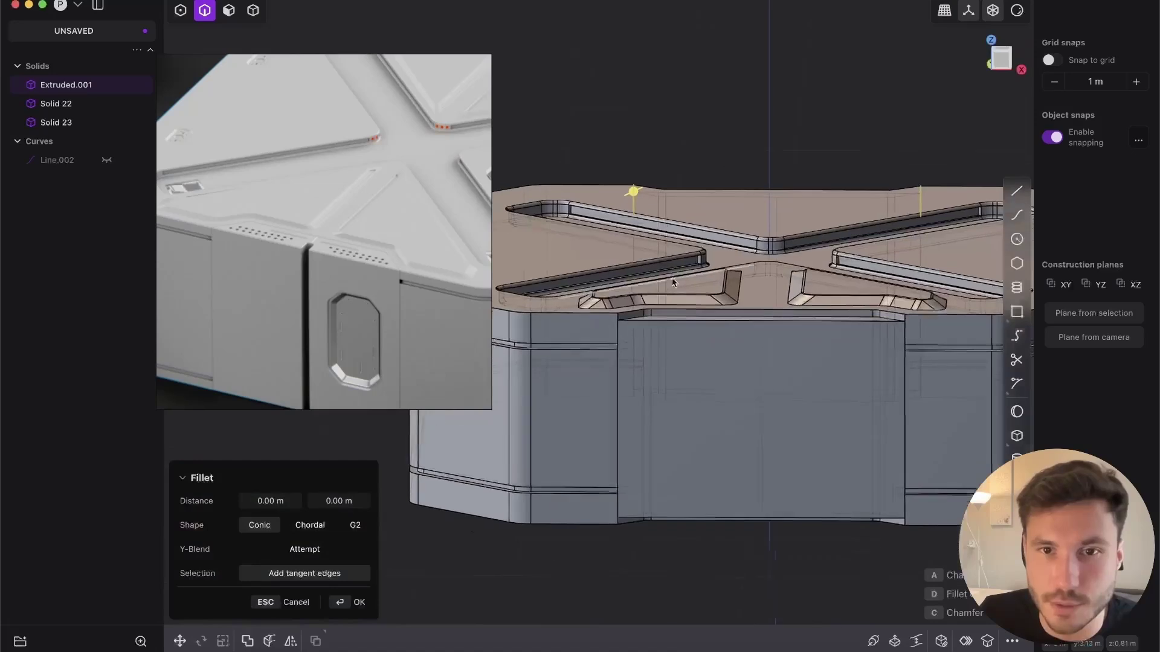
{"action": "middle_click_drag", "start_coordinate": [673, 280], "coordinate": [544, 393]}
{"action": "scroll", "coordinate": [534, 403], "scroll_direction": "up", "scroll_amount": 5}
{"action": "middle_click_drag", "start_coordinate": [565, 350], "coordinate": [905, 399]}
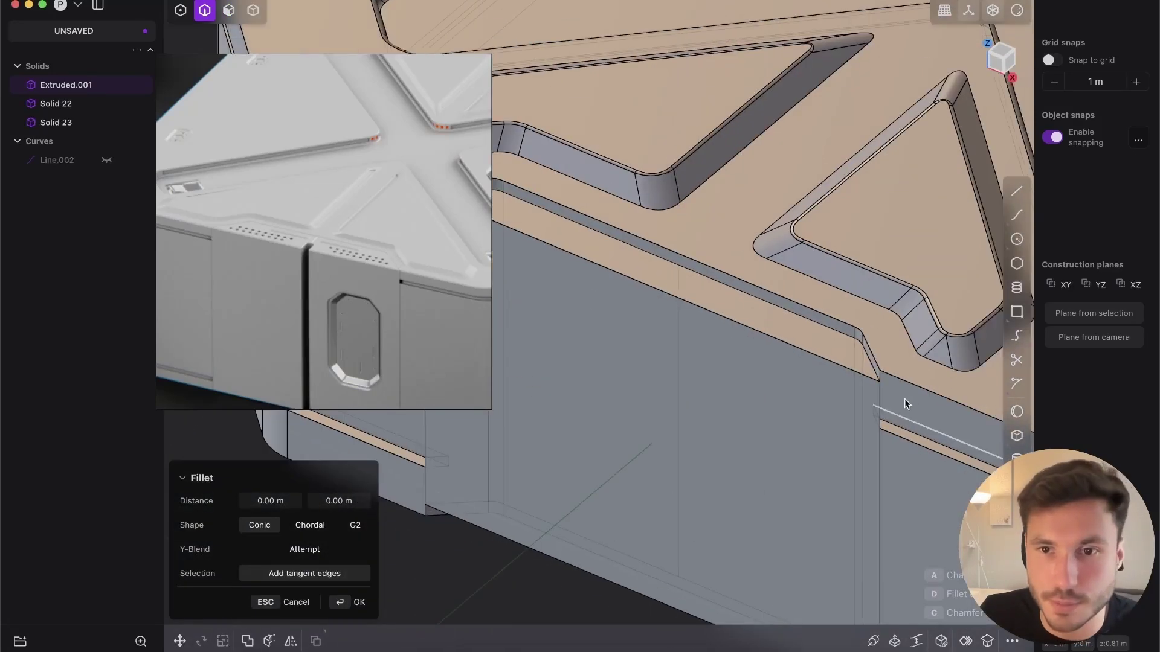
{"action": "left_click_drag", "start_coordinate": [882, 384], "coordinate": [881, 399]}
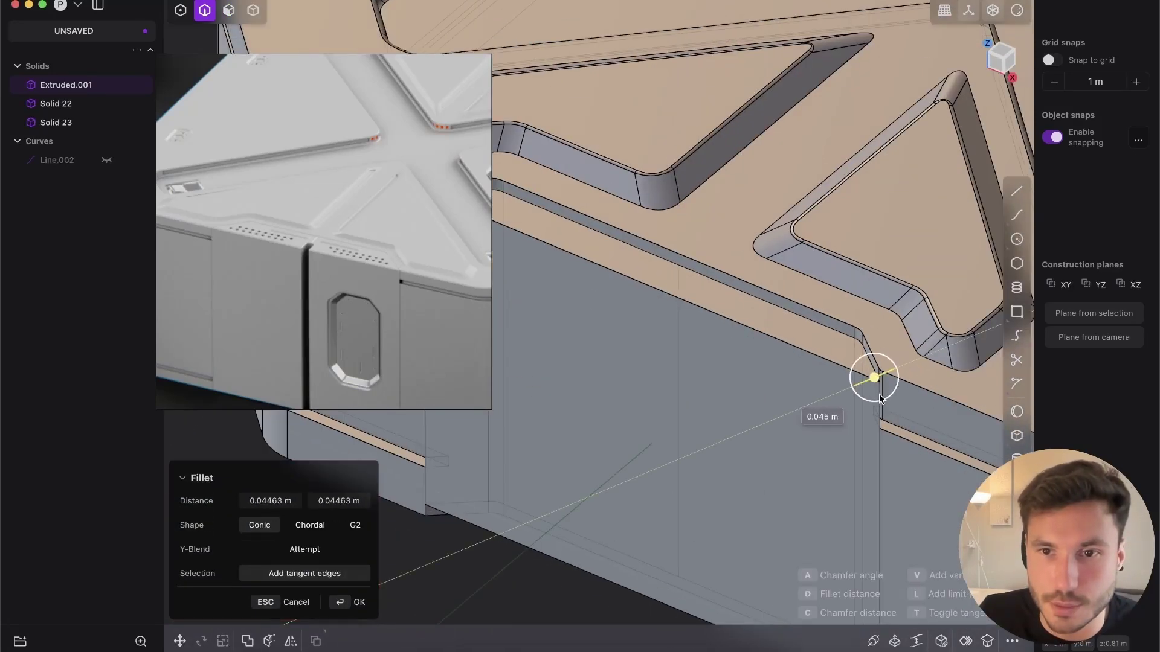
{"action": "key", "text": "Return"}
- Draw a narrow rectangle in top view across the middle of the front block's outer edge and round its corners
{"action": "scroll", "coordinate": [894, 368], "scroll_direction": "down", "scroll_amount": 5}
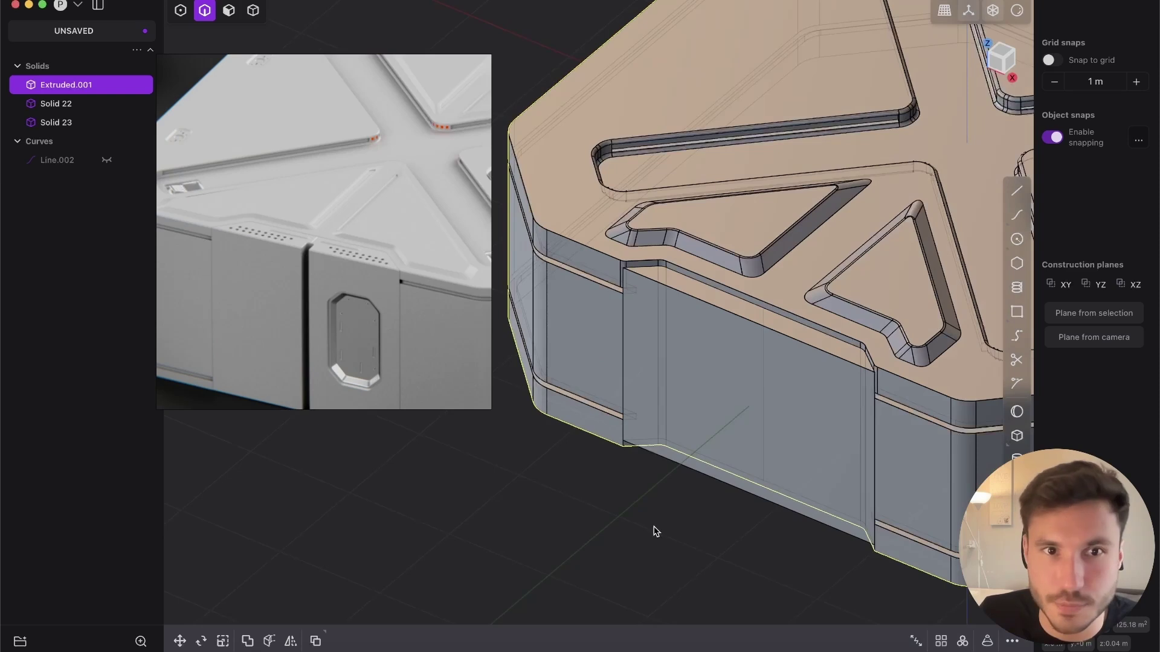
{"action": "middle_click_drag", "start_coordinate": [696, 351], "coordinate": [620, 501], "text": "shift"}
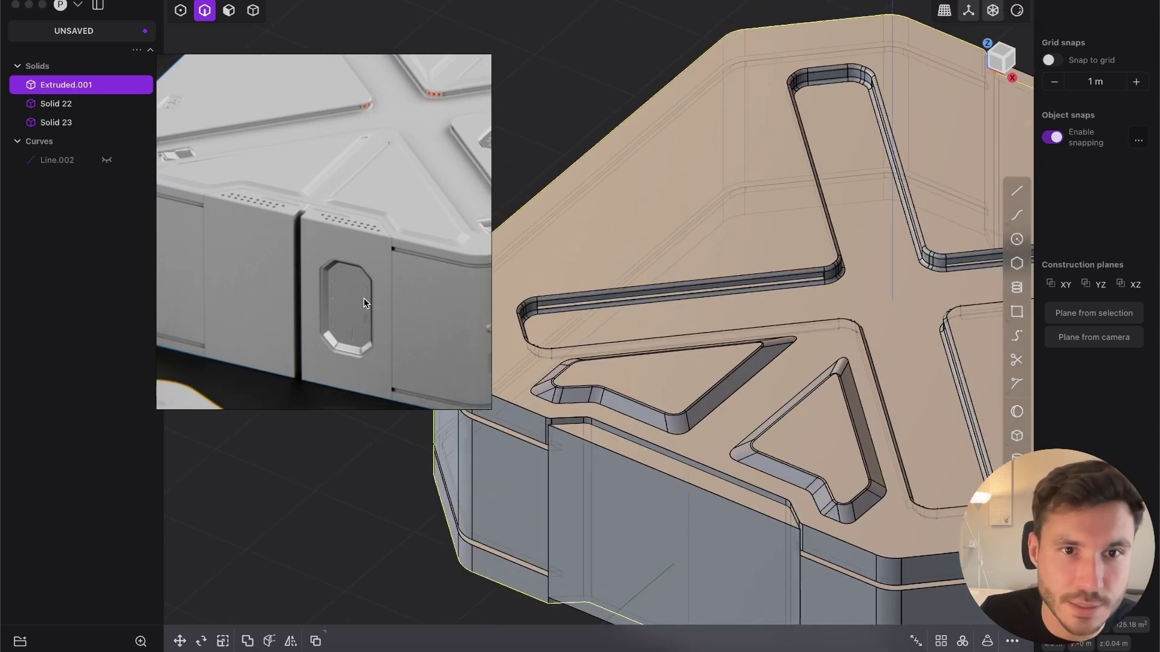
{"action": "scroll", "coordinate": [646, 369], "scroll_direction": "up", "scroll_amount": 5}
{"action": "middle_click_drag", "start_coordinate": [646, 355], "coordinate": [644, 401]}
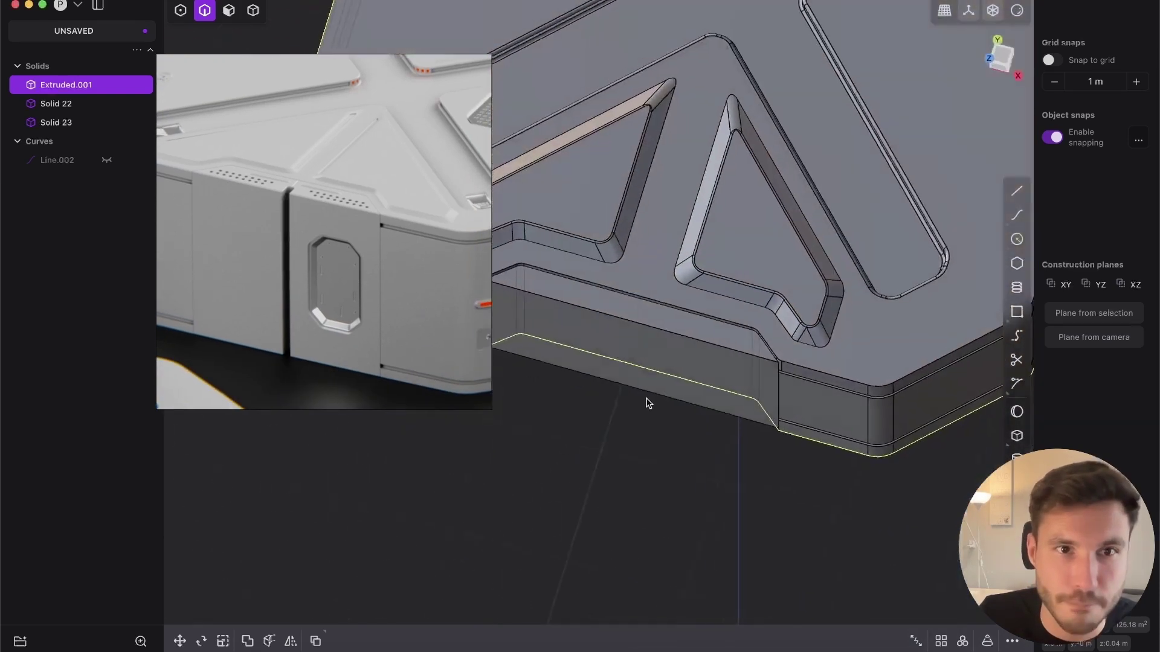
{"action": "left_click", "coordinate": [1012, 63]}
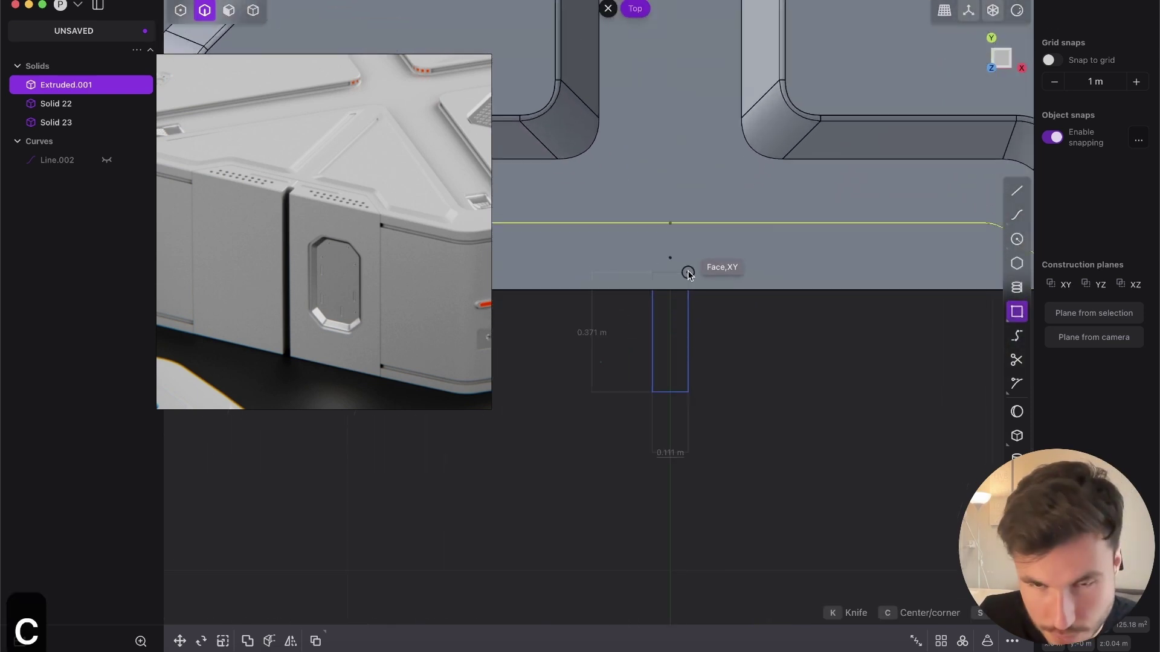
{"action": "left_click", "coordinate": [684, 252]}
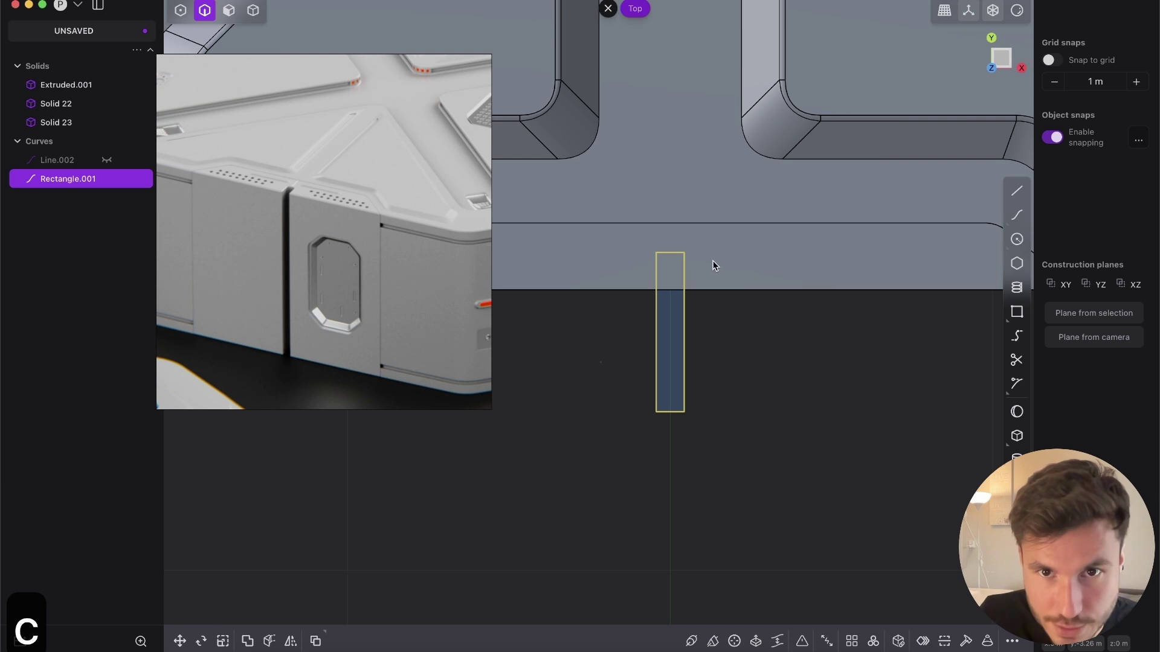
{"action": "scroll", "coordinate": [651, 286], "scroll_direction": "up", "scroll_amount": 2}
{"action": "key", "text": "b"}
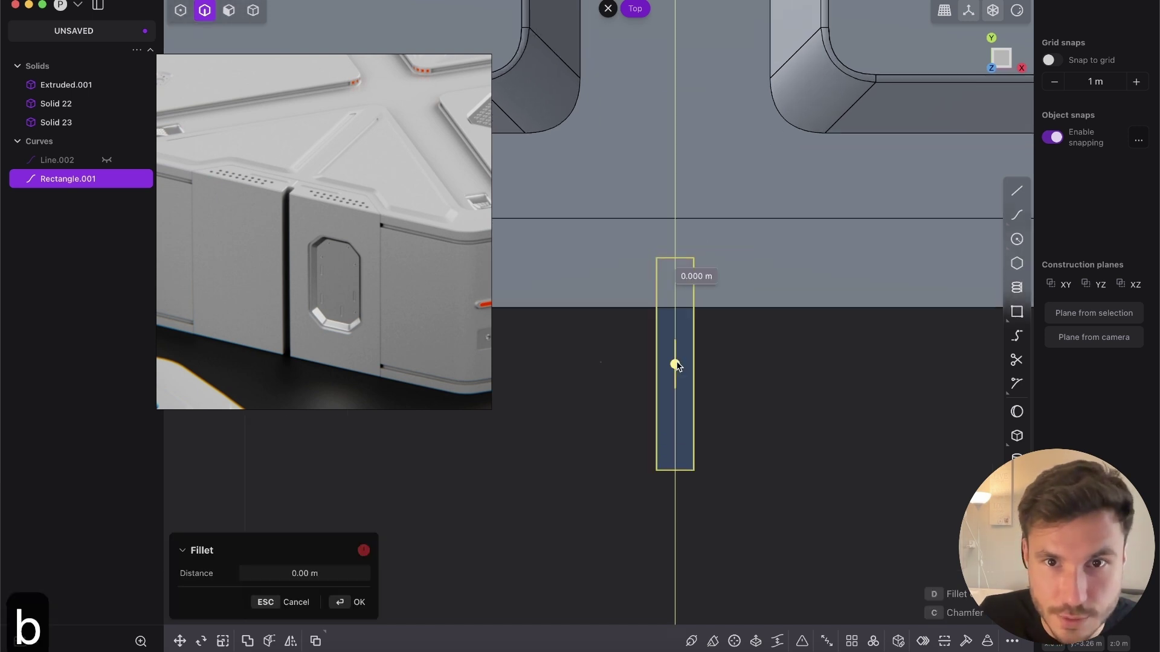
{"action": "right_click", "coordinate": [719, 314]}
{"action": "key", "text": "c"}
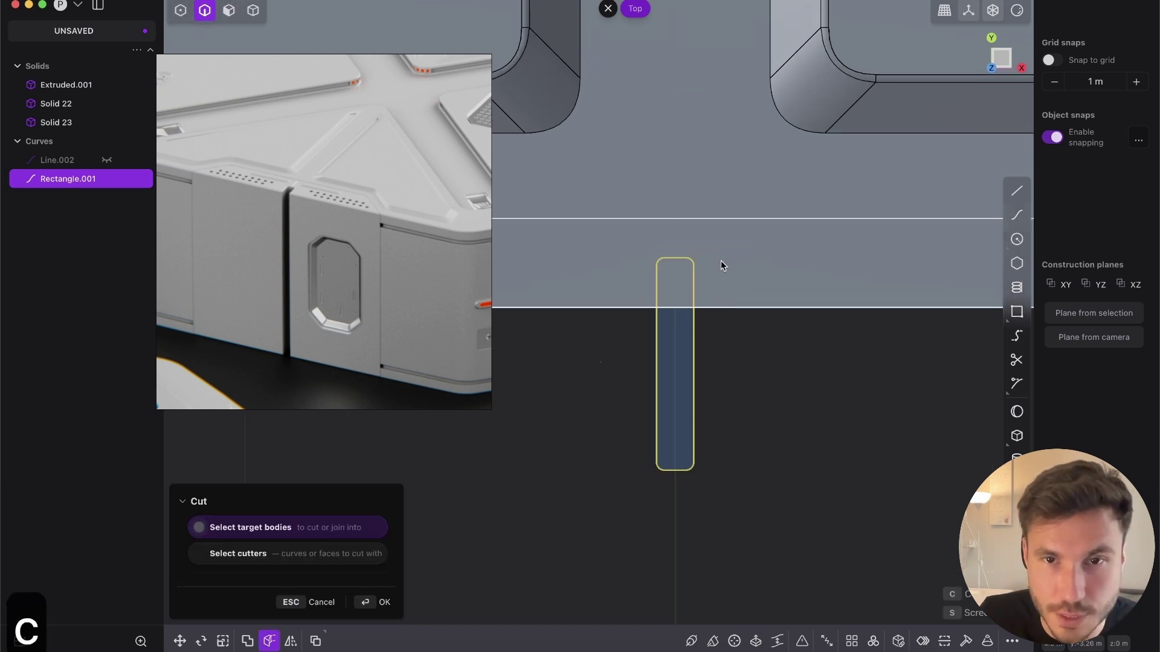
{"action": "scroll", "coordinate": [720, 260], "scroll_direction": "down", "scroll_amount": 10}
{"action": "key", "text": "Escape"}
{"action": "middle_click_drag", "start_coordinate": [728, 143], "coordinate": [731, 303], "text": "shift"}
{"action": "scroll", "coordinate": [732, 303], "scroll_direction": "down", "scroll_amount": 1}
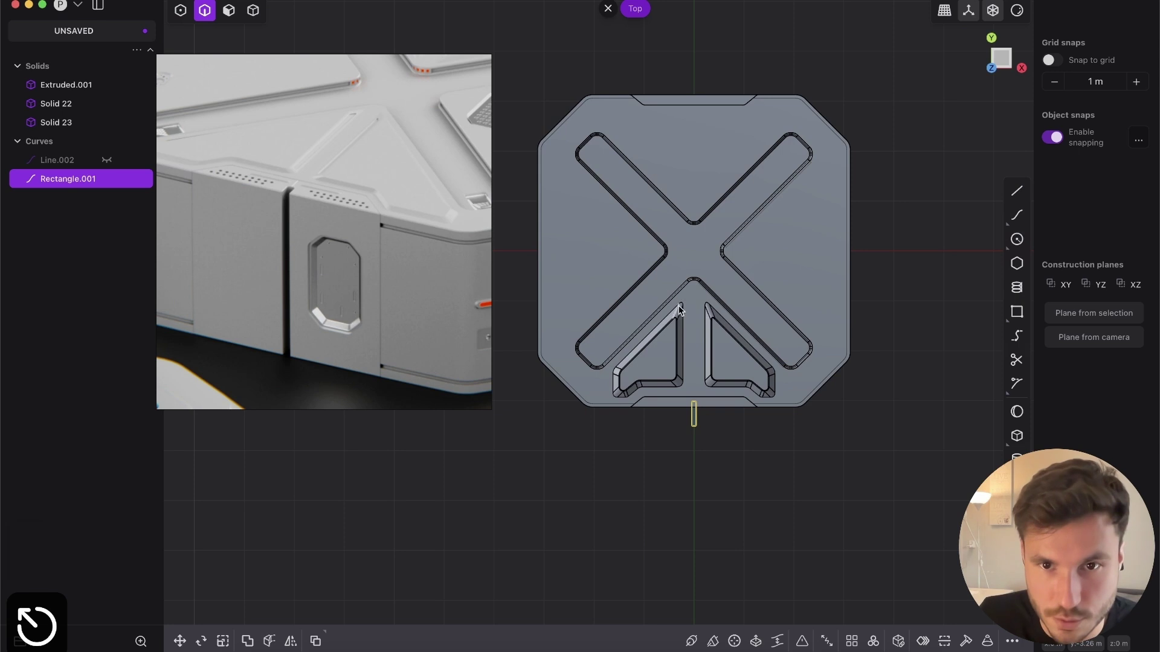
{"action": "scroll", "coordinate": [698, 380], "scroll_direction": "up", "scroll_amount": 5}
{"action": "scroll", "coordinate": [679, 241], "scroll_direction": "down", "scroll_amount": 5}
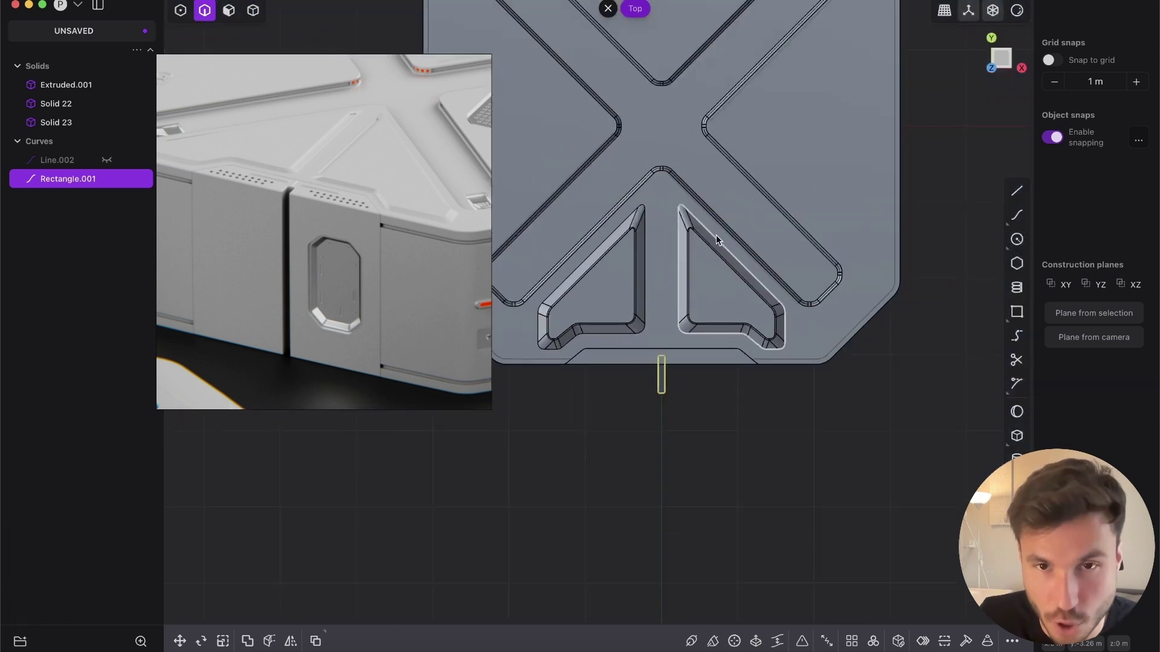
{"action": "key", "text": "alt+x"}
{"action": "key", "text": "Escape"}
- Cut a vertical groove through the front block with the rounded rectangle and delete the cutting curve
{"action": "scroll", "coordinate": [662, 291], "scroll_direction": "up", "scroll_amount": 3}
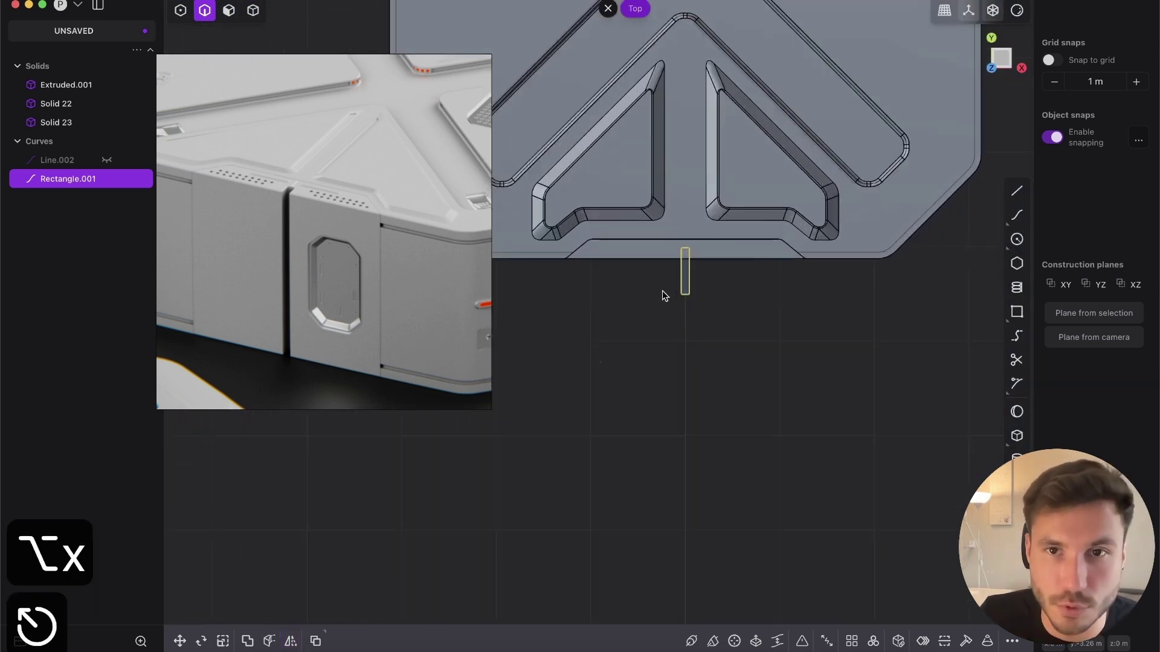
{"action": "scroll", "coordinate": [681, 355], "scroll_direction": "down", "scroll_amount": 2}
{"action": "scroll", "coordinate": [690, 179], "scroll_direction": "up", "scroll_amount": 3}
{"action": "scroll", "coordinate": [739, 324], "scroll_direction": "up", "scroll_amount": 2}
{"action": "key", "text": "c"}
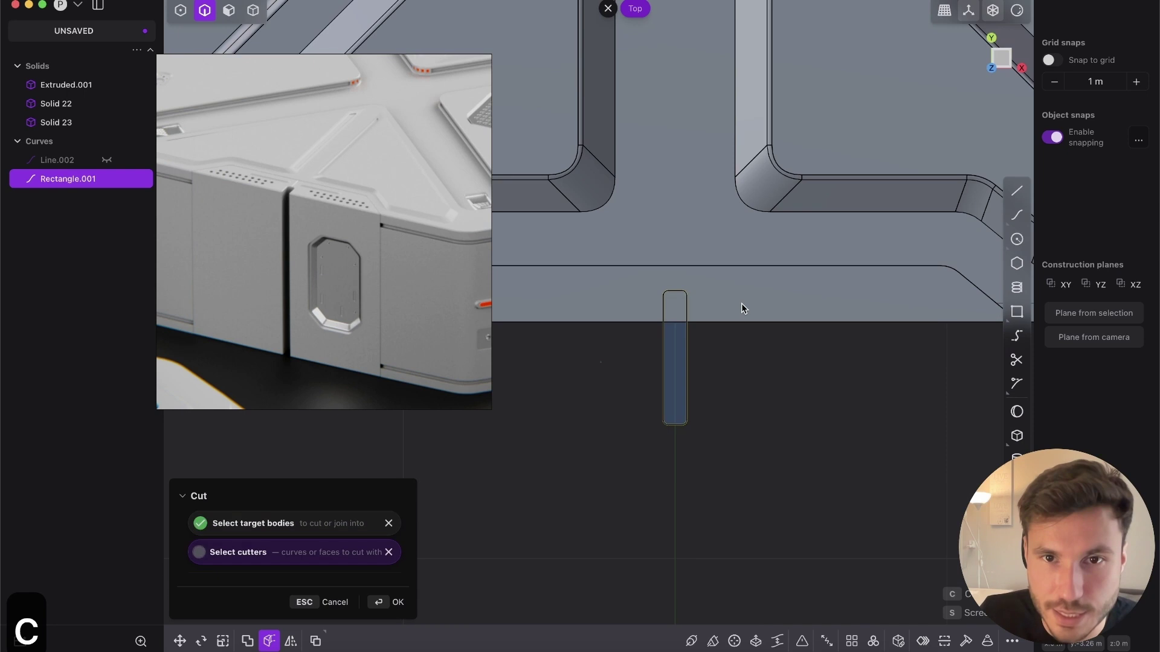
{"action": "left_click", "coordinate": [741, 303]}
{"action": "middle_click_drag", "start_coordinate": [744, 298], "coordinate": [711, 176]}
{"action": "scroll", "coordinate": [712, 176], "scroll_direction": "down", "scroll_amount": 4}
{"action": "key", "text": "x"}
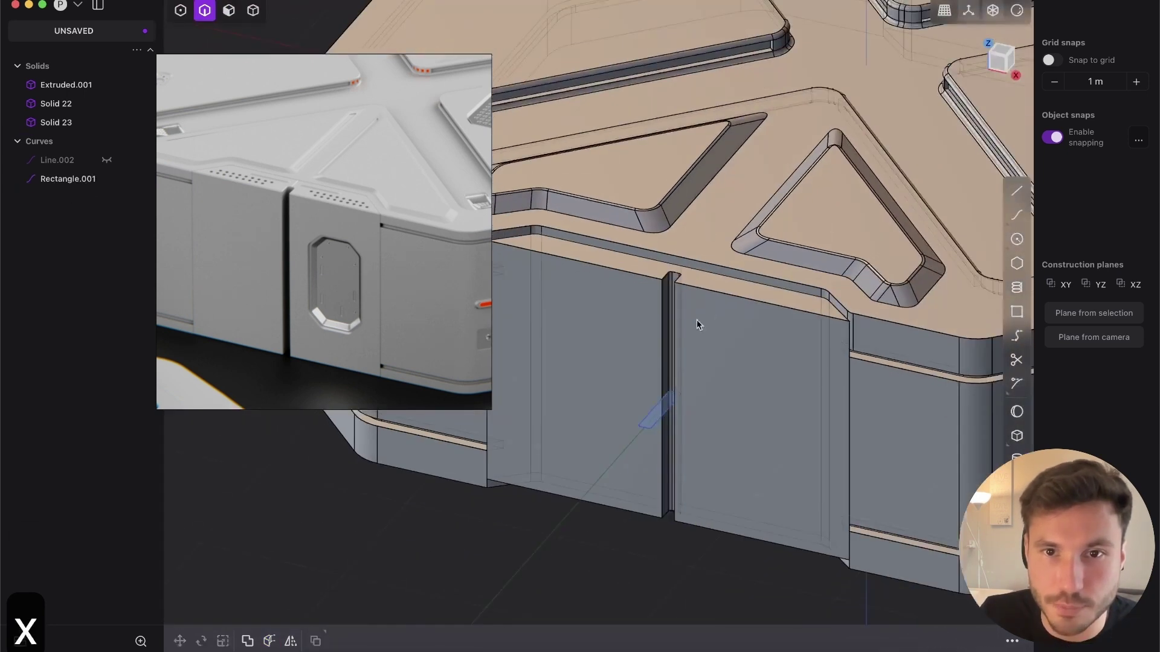
{"action": "key", "text": "shift+e"}
{"action": "scroll", "coordinate": [725, 336], "scroll_direction": "down", "scroll_amount": 5}
{"action": "middle_click_drag", "start_coordinate": [725, 336], "coordinate": [684, 311]}
{"action": "key", "text": "shift+e"}
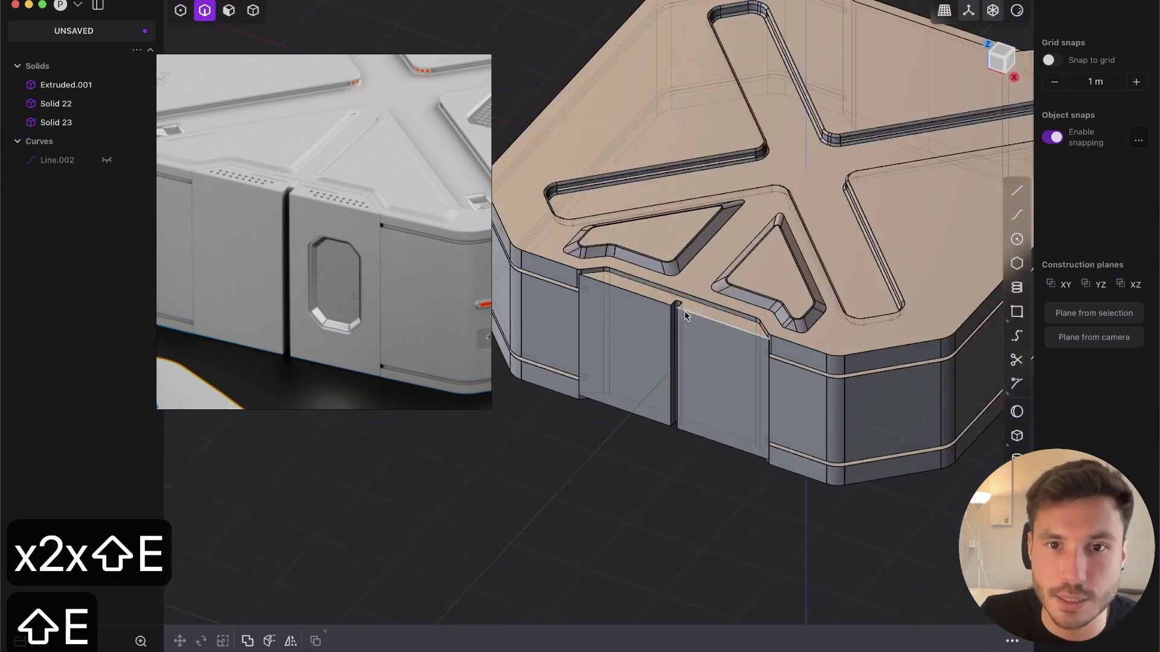
- Fillet the top and bottom outer edges of the front block on both sides of the vertical groove
{"action": "scroll", "coordinate": [677, 307], "scroll_direction": "up", "scroll_amount": 5}
{"action": "key", "text": "2"}
{"action": "left_click", "coordinate": [630, 290]}
{"action": "left_click", "coordinate": [709, 318], "text": "shift"}
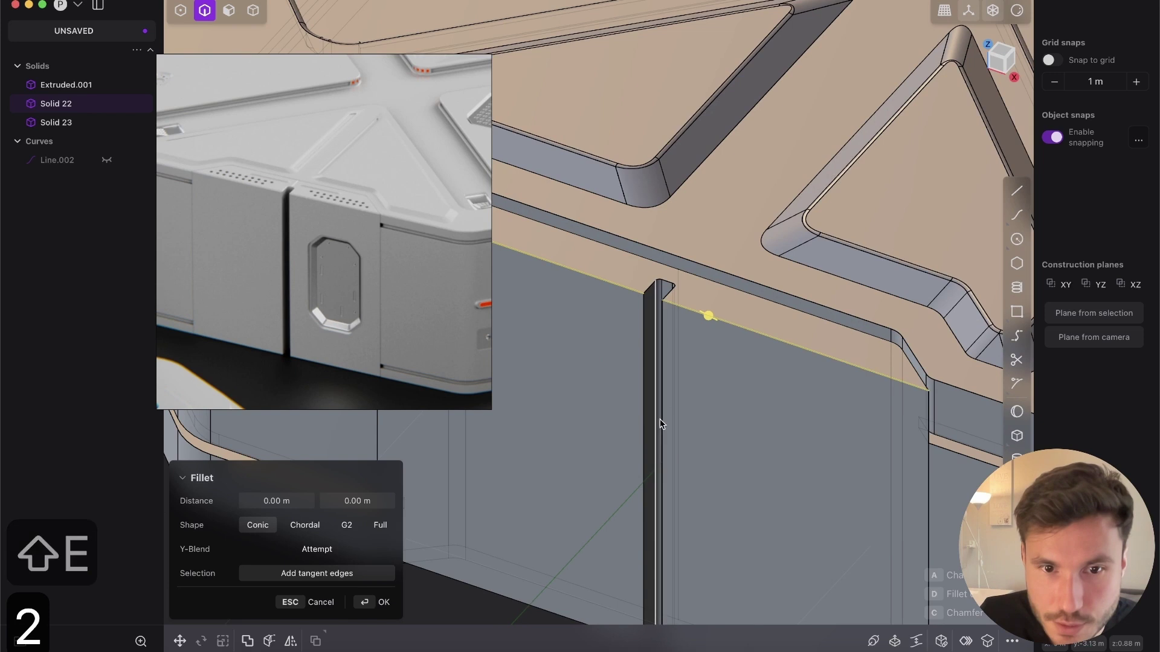
{"action": "middle_click_drag", "start_coordinate": [660, 424], "coordinate": [689, 284]}
{"action": "left_click", "coordinate": [638, 481], "text": "shift"}
{"action": "left_click", "coordinate": [734, 481], "text": "shift"}
{"action": "left_click_drag", "start_coordinate": [734, 482], "coordinate": [749, 366]}
{"action": "key", "text": "Return"}
- Delete the plain rear block and mirror the detailed front block along Y to the rear of the crate
{"action": "middle_click_drag", "start_coordinate": [691, 215], "coordinate": [713, 426]}
{"action": "scroll", "coordinate": [616, 238], "scroll_direction": "down", "scroll_amount": 10}
{"action": "key", "text": "Tab"}
{"action": "left_click", "coordinate": [848, 194]}
{"action": "key", "text": "x"}
{"action": "key", "text": "alt+x"}
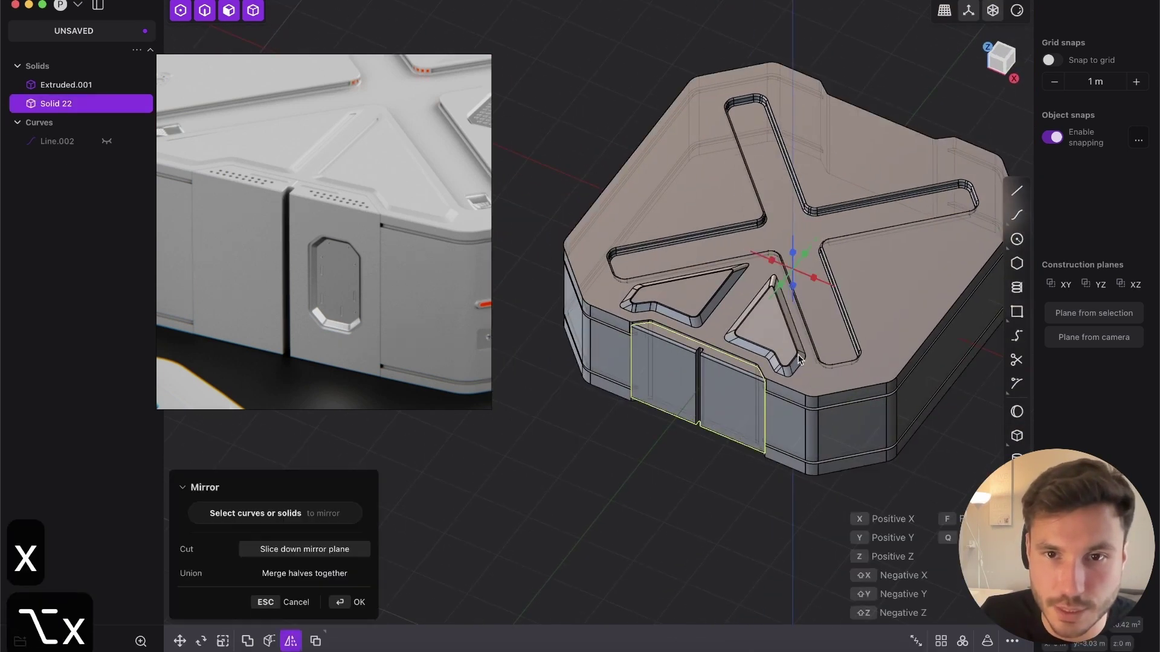
{"action": "left_click", "coordinate": [778, 285]}
{"action": "right_click", "coordinate": [891, 114]}
{"action": "left_click", "coordinate": [891, 113]}
- Mirror the crate body's front half with its triangular recesses to the rear along Y and merge the halves
{"action": "key", "text": "shift+e"}
{"action": "scroll", "coordinate": [799, 146], "scroll_direction": "down", "scroll_amount": 3}
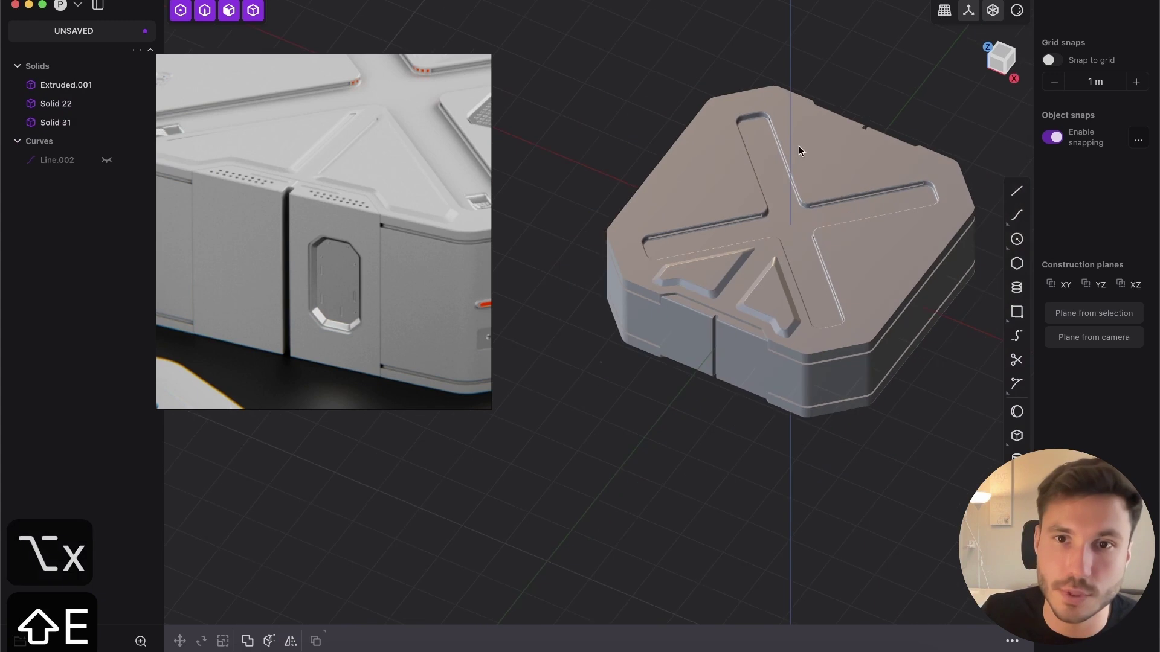
{"action": "middle_click_drag", "start_coordinate": [799, 147], "coordinate": [798, 284]}
{"action": "key", "text": "shift+e"}
{"action": "scroll", "coordinate": [870, 269], "scroll_direction": "up", "scroll_amount": 4}
{"action": "left_click", "coordinate": [880, 264]}
{"action": "key", "text": "alt+x"}
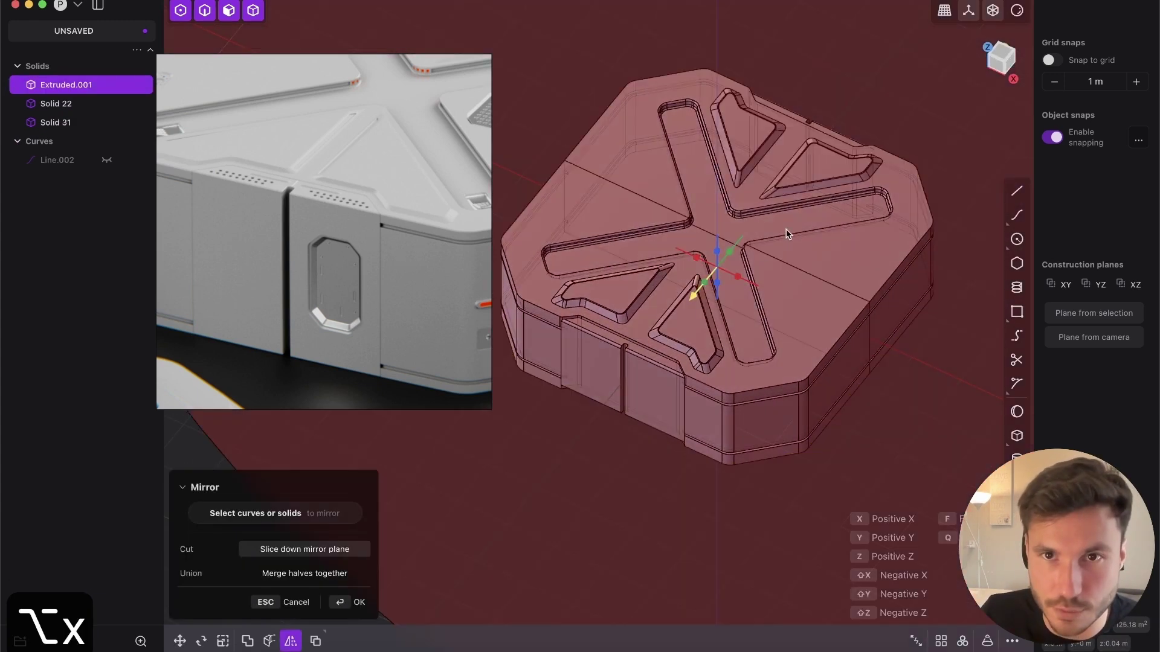
{"action": "left_click", "coordinate": [783, 231]}
{"action": "key", "text": "q"}
{"action": "key", "text": "q"}
- Draw a centred upright rectangle about 0.7 by 1.1 m in front view on the front block, right of the vertical groove
{"action": "key", "text": "shift+e"}
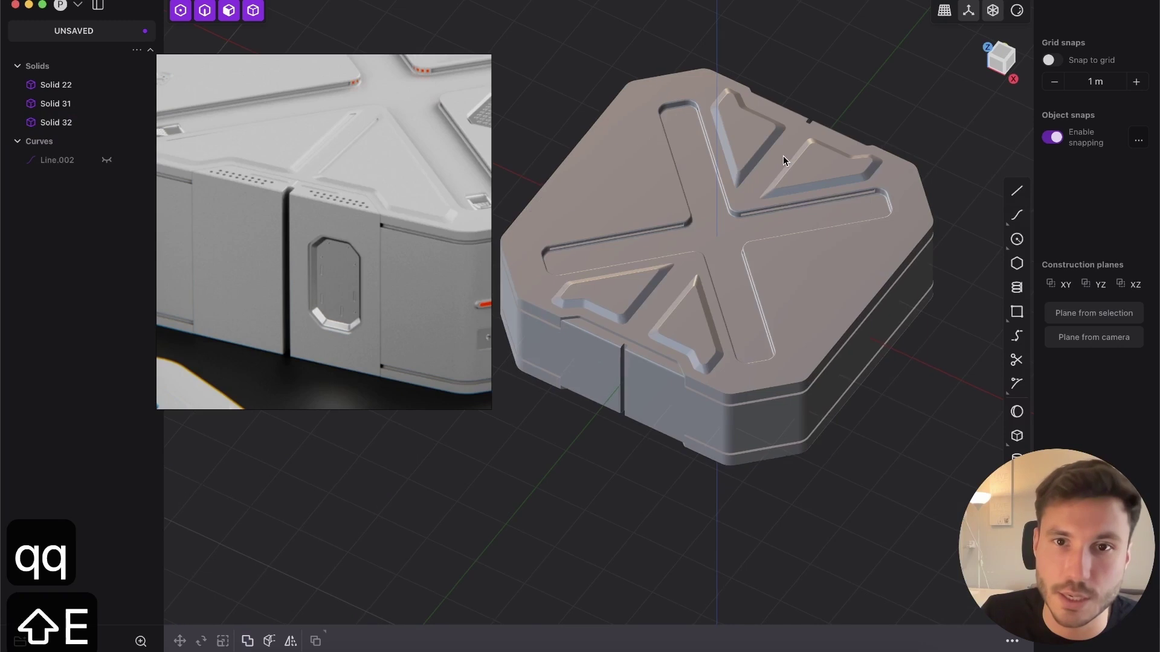
{"action": "middle_click_drag", "start_coordinate": [783, 155], "coordinate": [735, 227]}
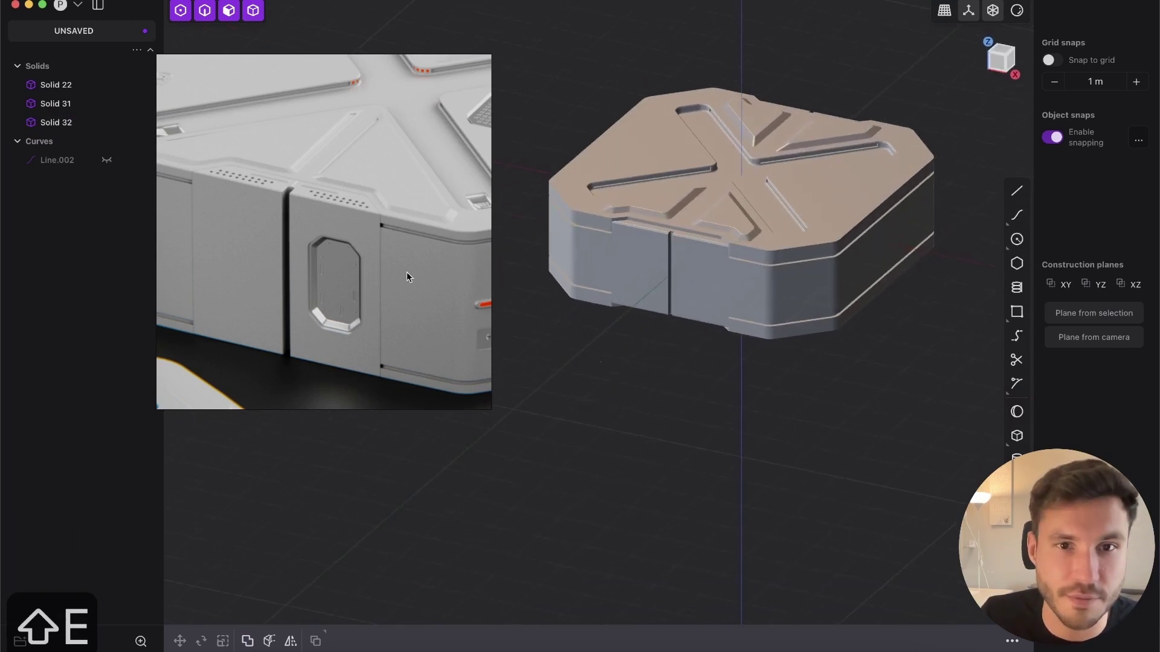
{"action": "middle_click_drag", "start_coordinate": [374, 274], "coordinate": [284, 264]}
{"action": "middle_click_drag", "start_coordinate": [693, 267], "coordinate": [710, 250]}
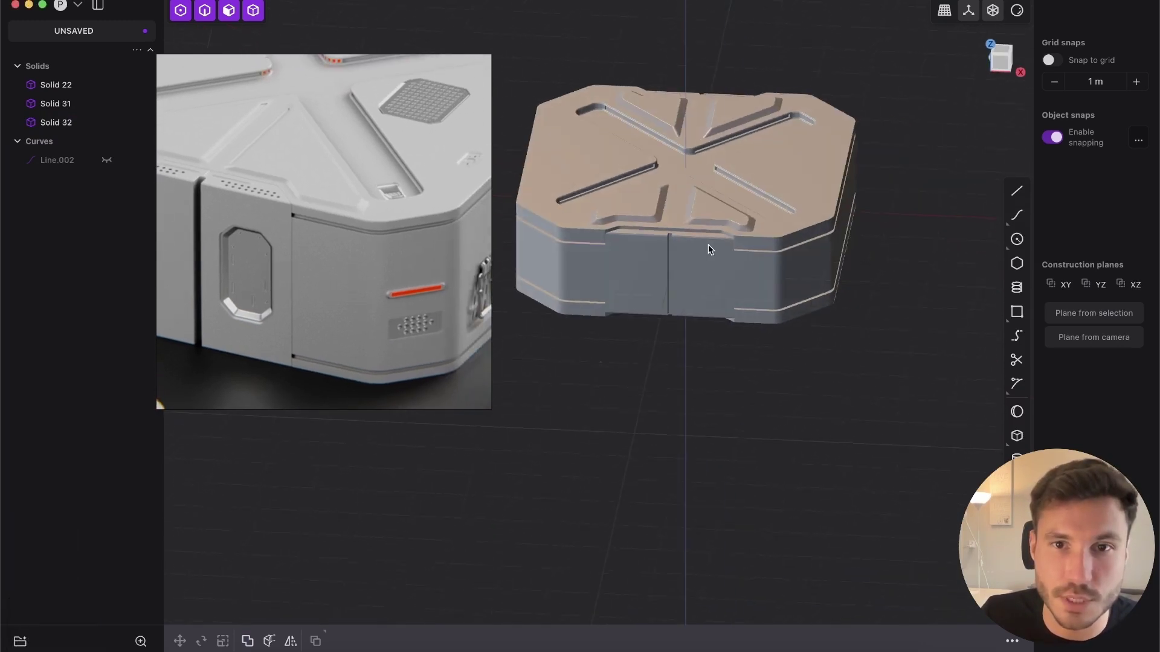
{"action": "scroll", "coordinate": [710, 250], "scroll_direction": "up", "scroll_amount": 5}
{"action": "left_click", "coordinate": [1005, 63]}
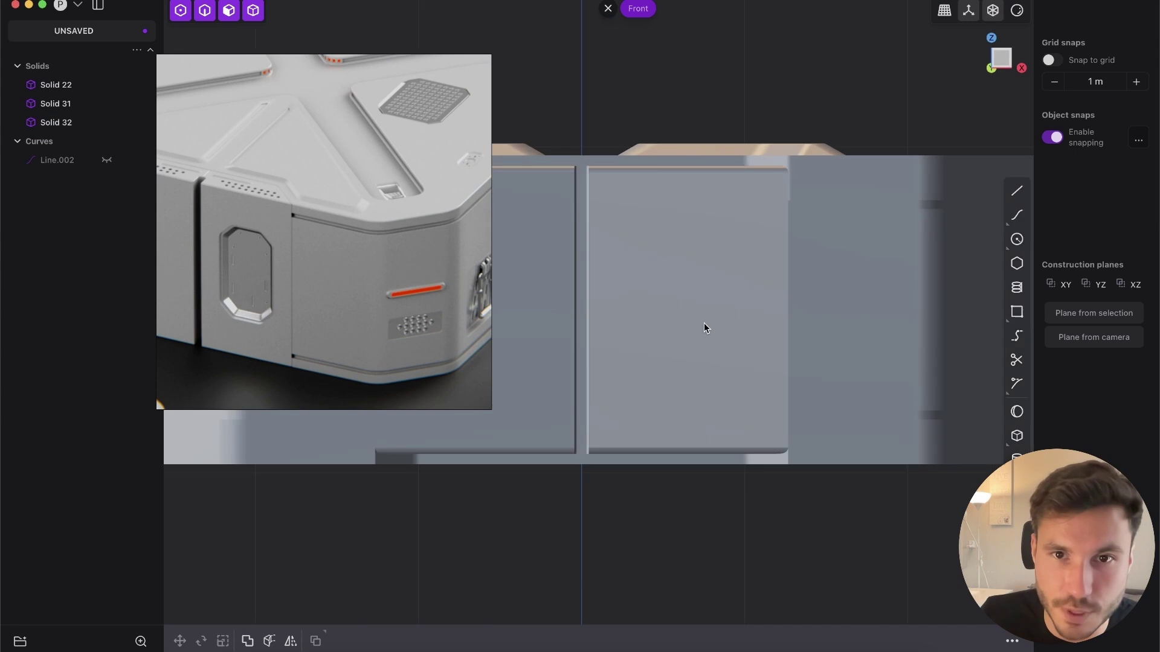
{"action": "middle_click_drag", "start_coordinate": [654, 288], "coordinate": [759, 331], "text": "shift"}
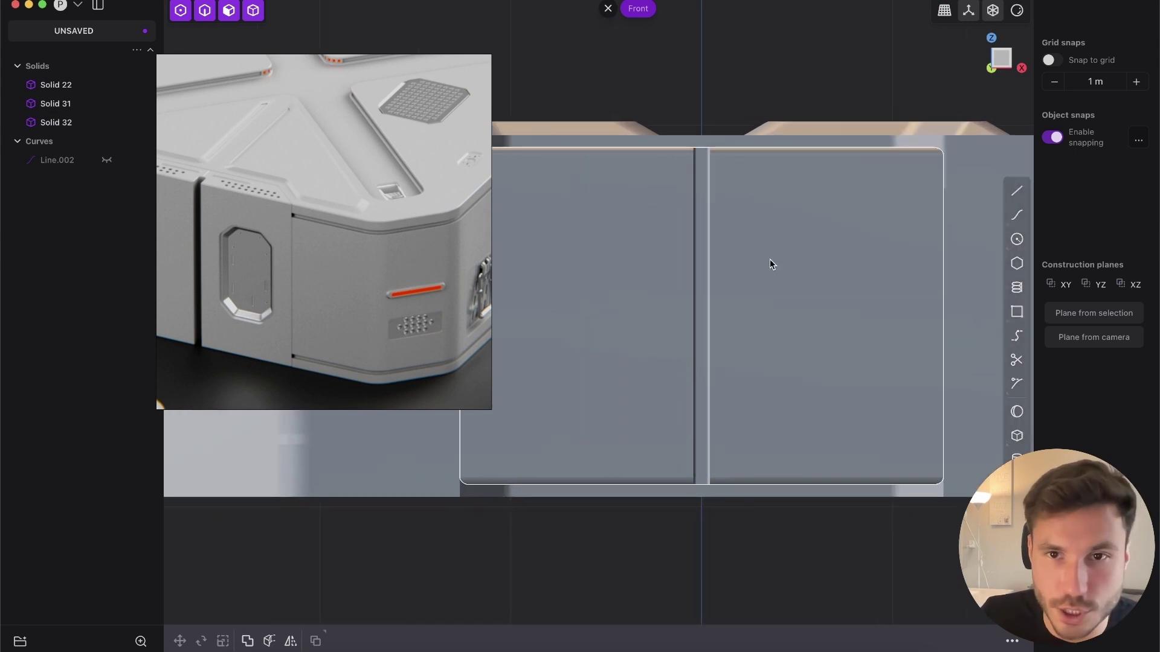
{"action": "key", "text": "shift+e"}
{"action": "key", "text": "shift+e"}
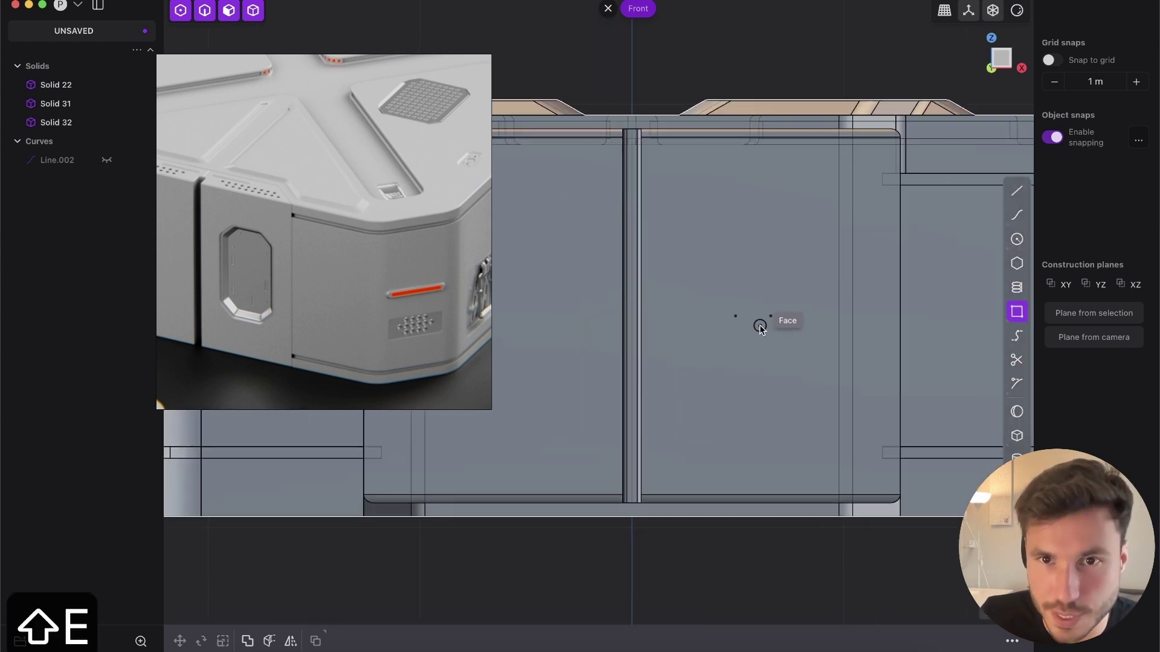
{"action": "left_click", "coordinate": [771, 316]}
{"action": "key", "text": "x"}
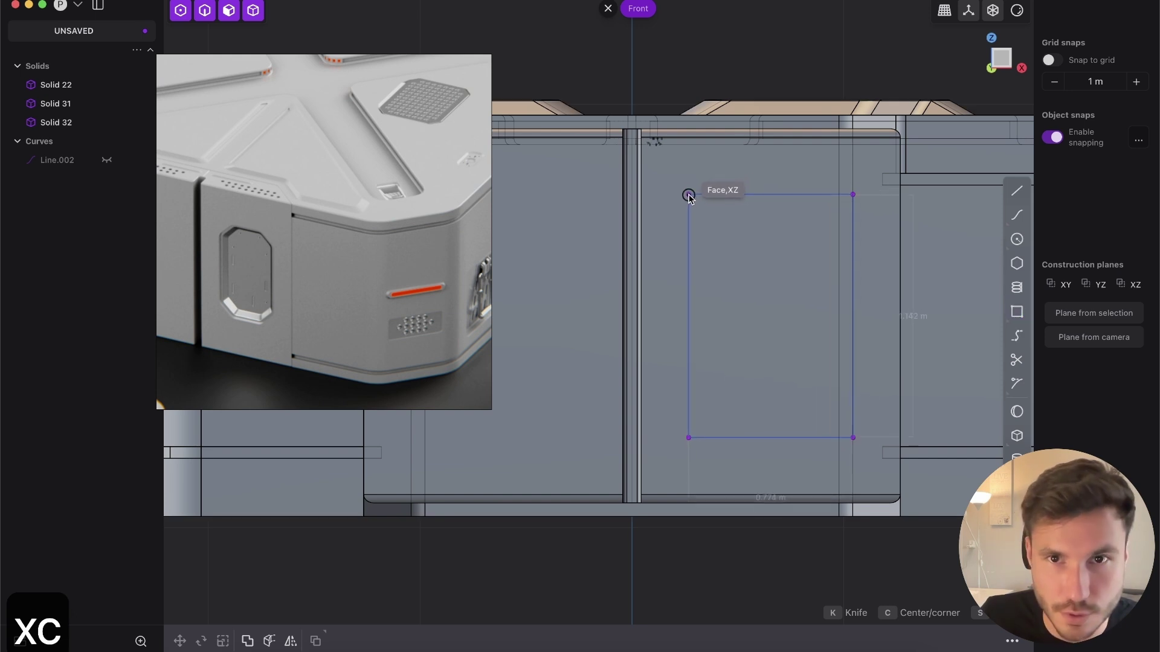
{"action": "left_click", "coordinate": [692, 194]}
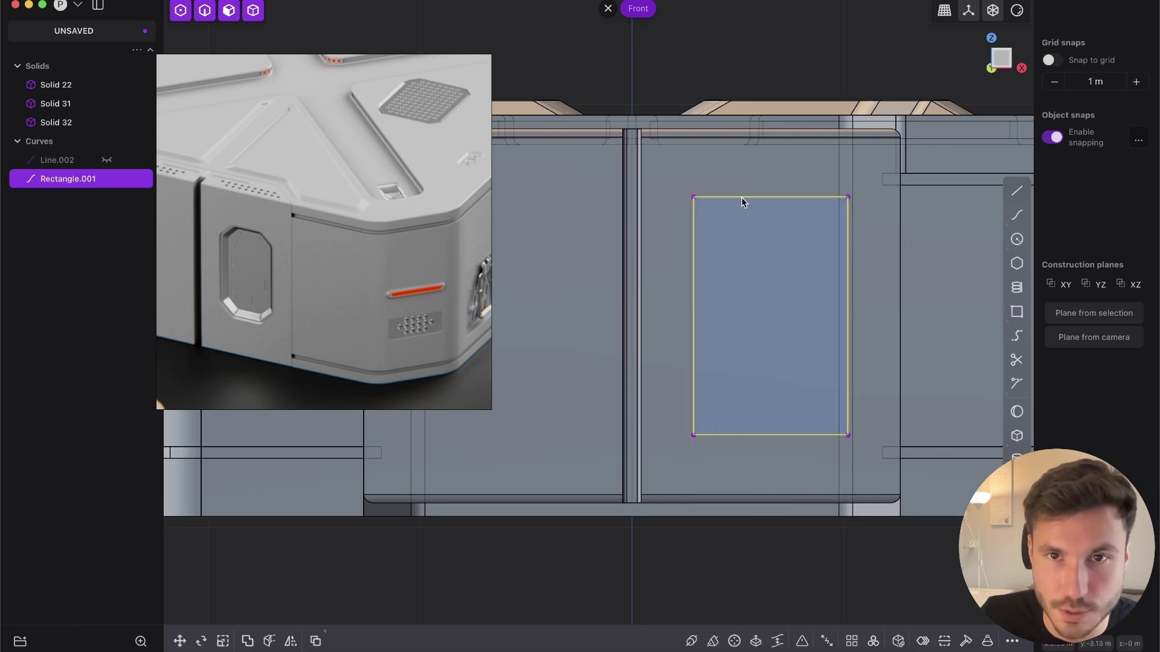
- Chamfer all four corners of the upright rectangle, and round the resulting octagon's corners with a fillet of about 0.05 m
{"action": "key", "text": "v"}
{"action": "key", "text": "b"}
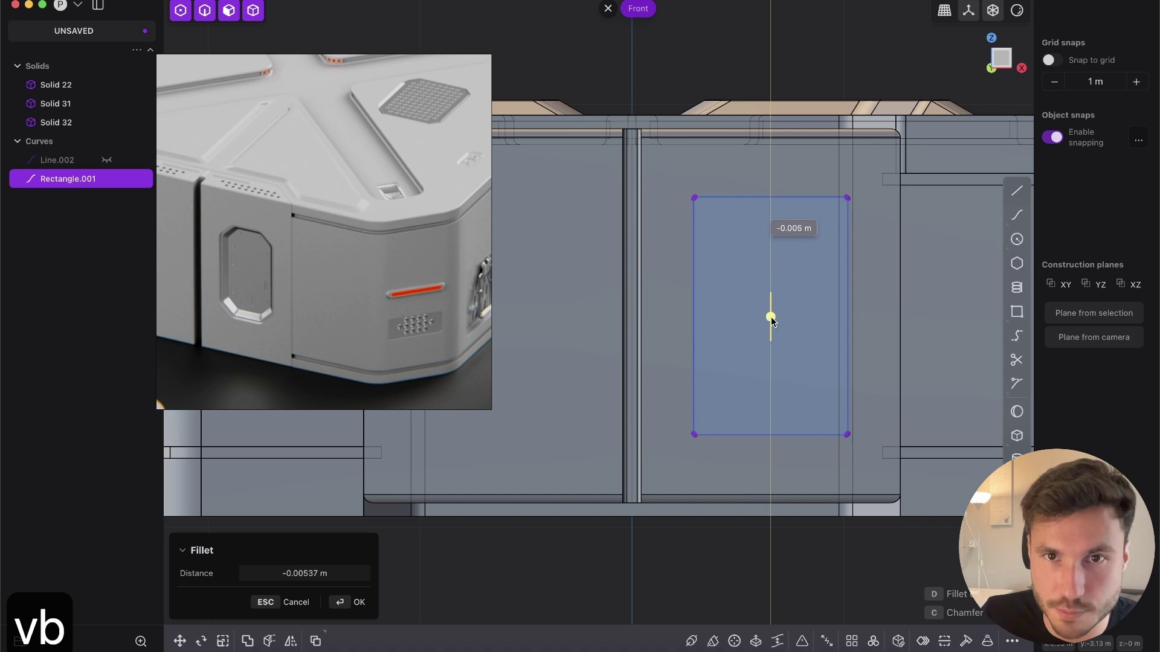
{"action": "left_click", "coordinate": [786, 266]}
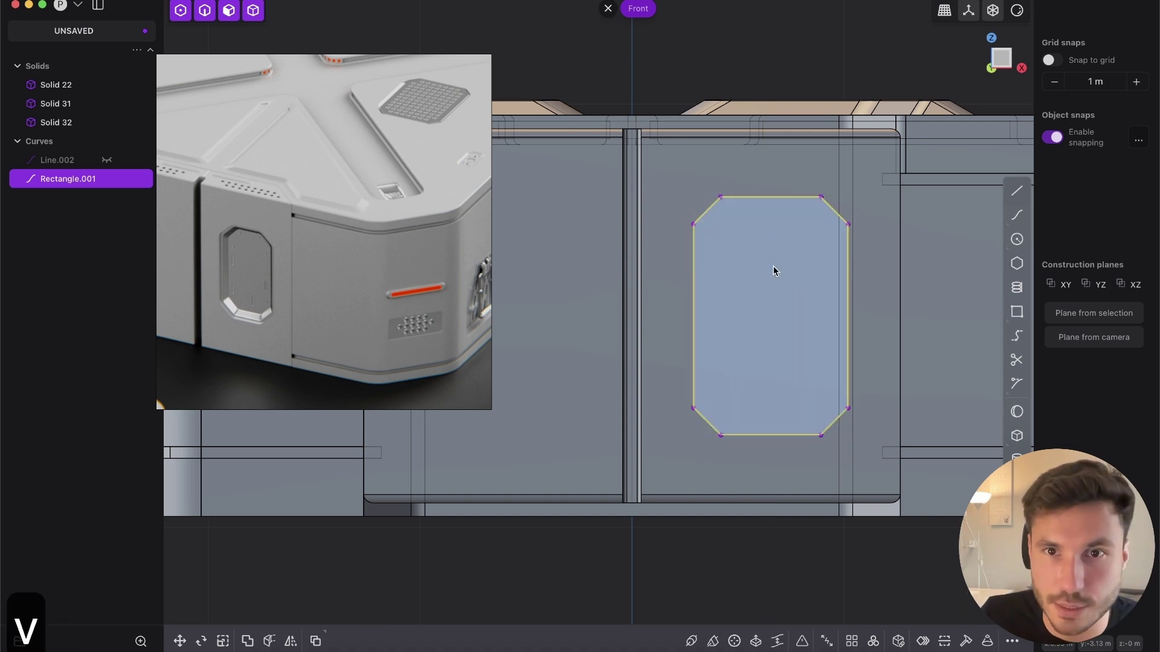
{"action": "key", "text": "b"}
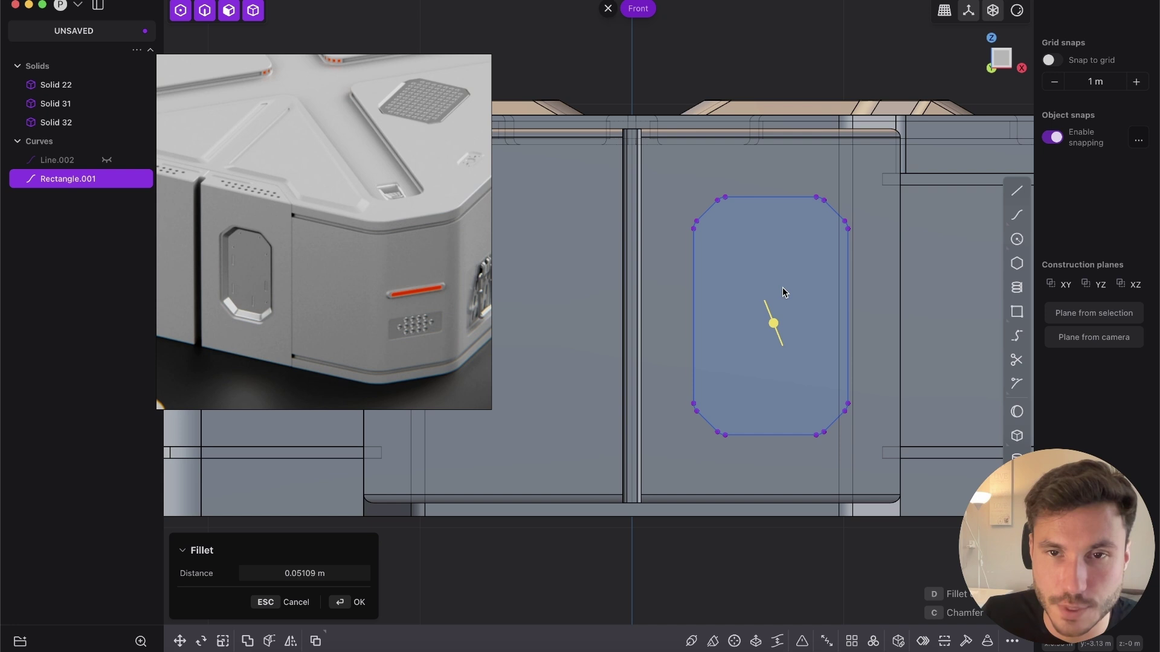
{"action": "left_click", "coordinate": [783, 292]}
- Cut the octagonal profile about 0.043 m into the front block with a draft of about 36.7°, and delete the profile curve
{"action": "middle_click_drag", "start_coordinate": [760, 266], "coordinate": [737, 289]}
{"action": "key", "text": "e"}
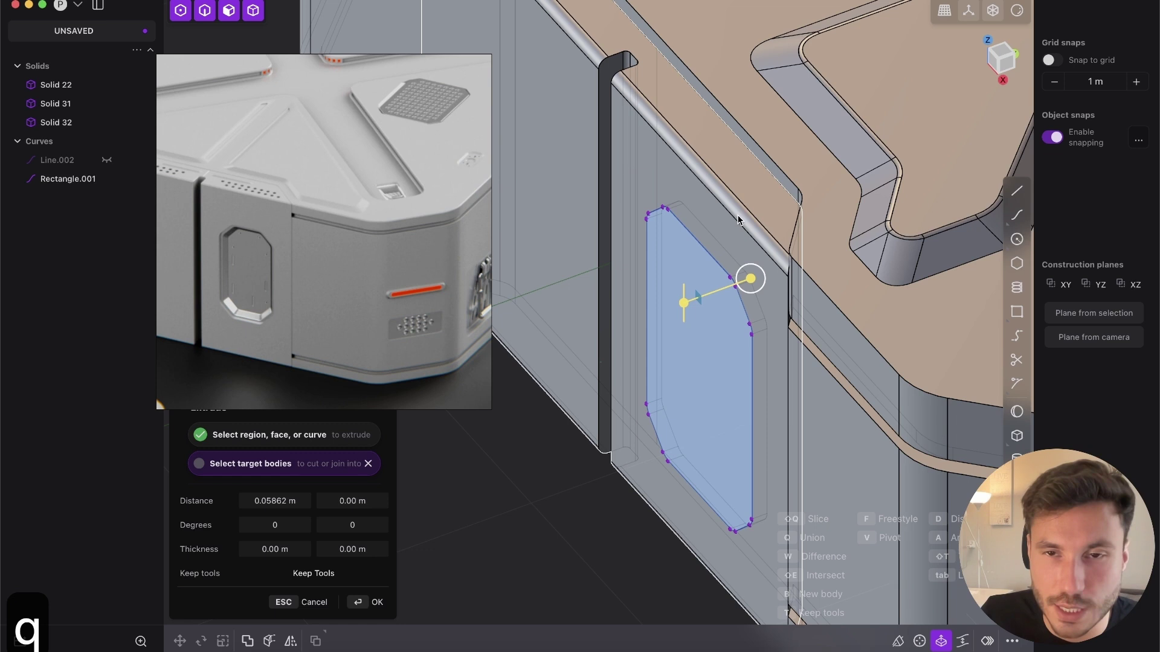
{"action": "key", "text": "w"}
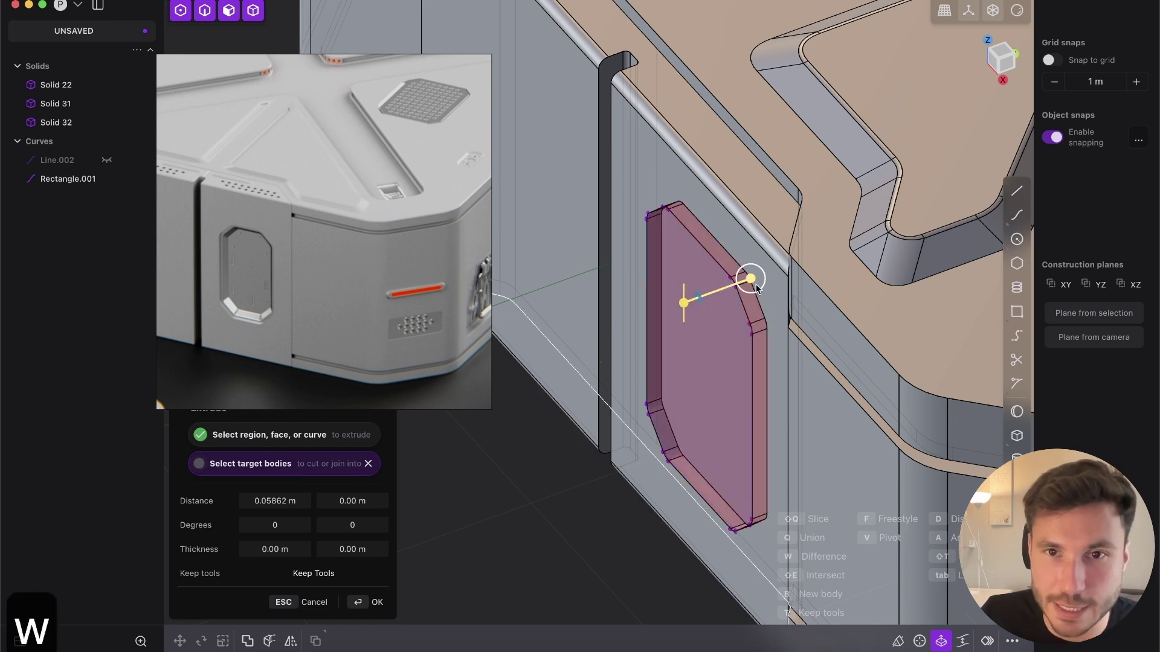
{"action": "left_click_drag", "start_coordinate": [765, 284], "coordinate": [766, 276]}
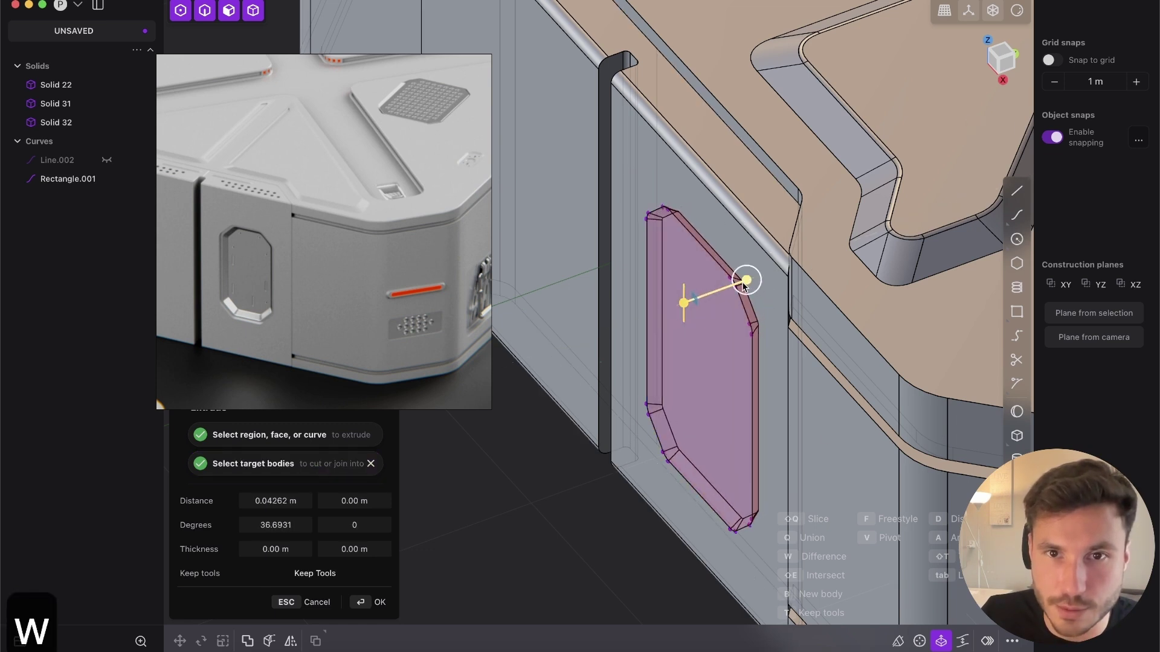
{"action": "right_click", "coordinate": [745, 287]}
{"action": "key", "text": "2"}
{"action": "left_click", "coordinate": [705, 249]}
{"action": "key", "text": "x"}
- Apply a small fillet to the outer rim edges of the octagonal recess on the front block
{"action": "scroll", "coordinate": [640, 274], "scroll_direction": "down", "scroll_amount": 3}
{"action": "scroll", "coordinate": [650, 282], "scroll_direction": "up", "scroll_amount": 5}
{"action": "middle_click_drag", "start_coordinate": [639, 274], "coordinate": [693, 326]}
{"action": "key", "text": "2"}
{"action": "left_click", "coordinate": [651, 278]}
{"action": "scroll", "coordinate": [692, 327], "scroll_direction": "down", "scroll_amount": 3}
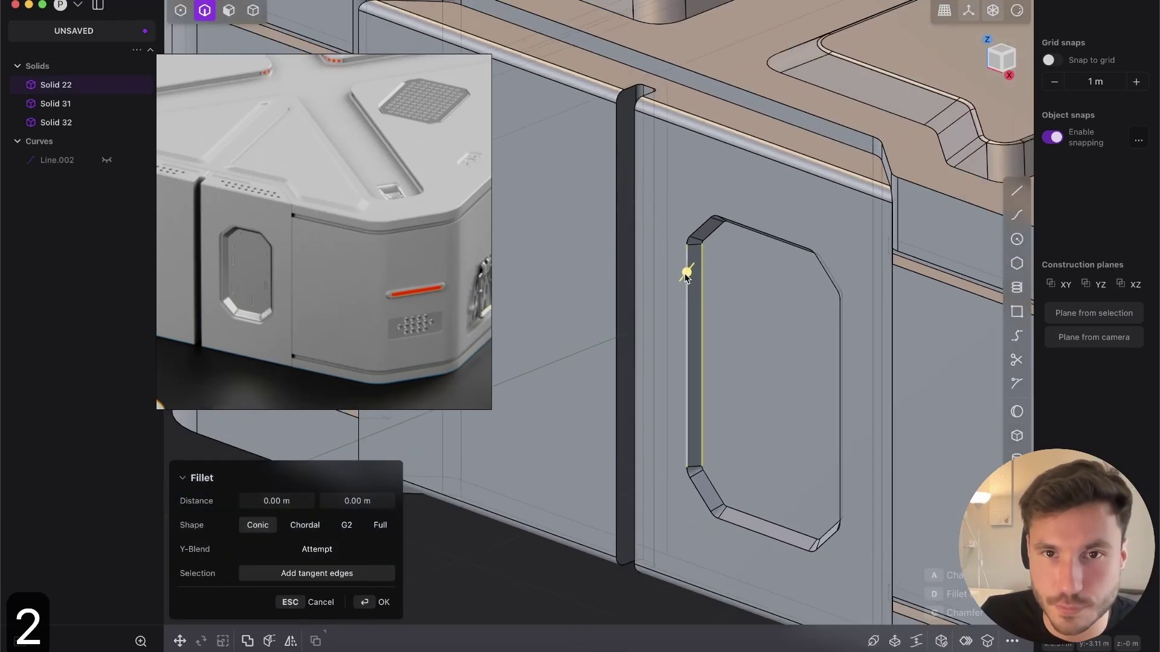
{"action": "left_click_drag", "start_coordinate": [687, 276], "coordinate": [685, 272]}
{"action": "right_click", "coordinate": [699, 269]}
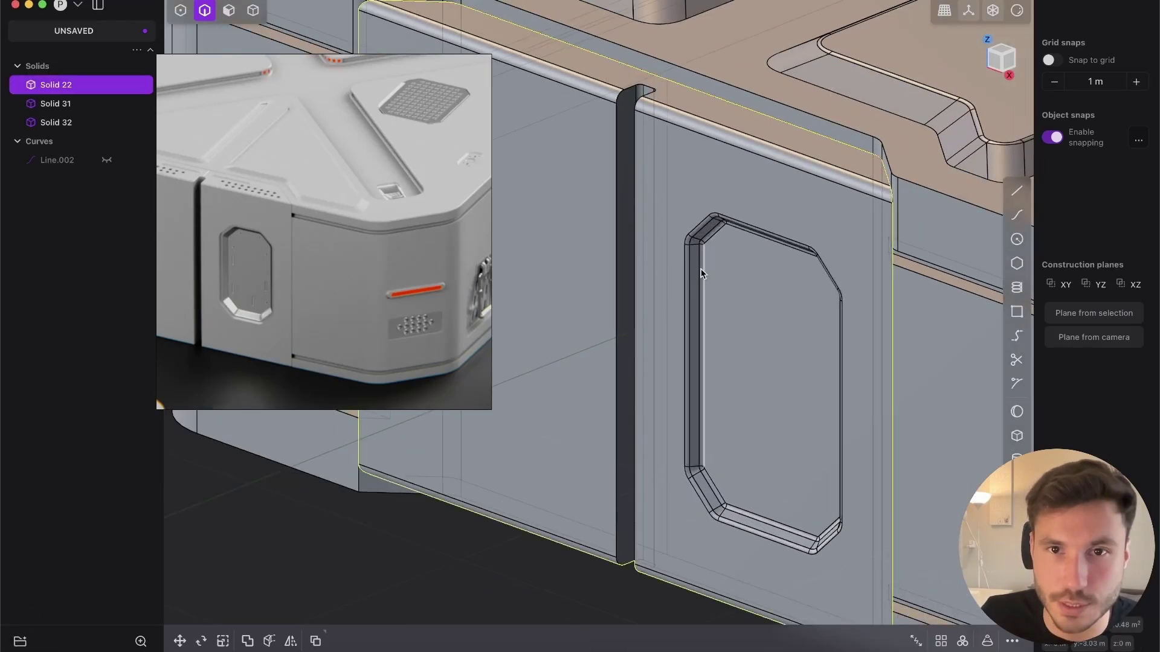
- Mirror the front block's half with the octagonal recess along X to the other side of the vertical groove and merge the halves
{"action": "scroll", "coordinate": [699, 269], "scroll_direction": "down", "scroll_amount": 3}
{"action": "middle_click_drag", "start_coordinate": [688, 279], "coordinate": [672, 324]}
{"action": "scroll", "coordinate": [624, 336], "scroll_direction": "down", "scroll_amount": 4}
{"action": "key", "text": "Escape"}
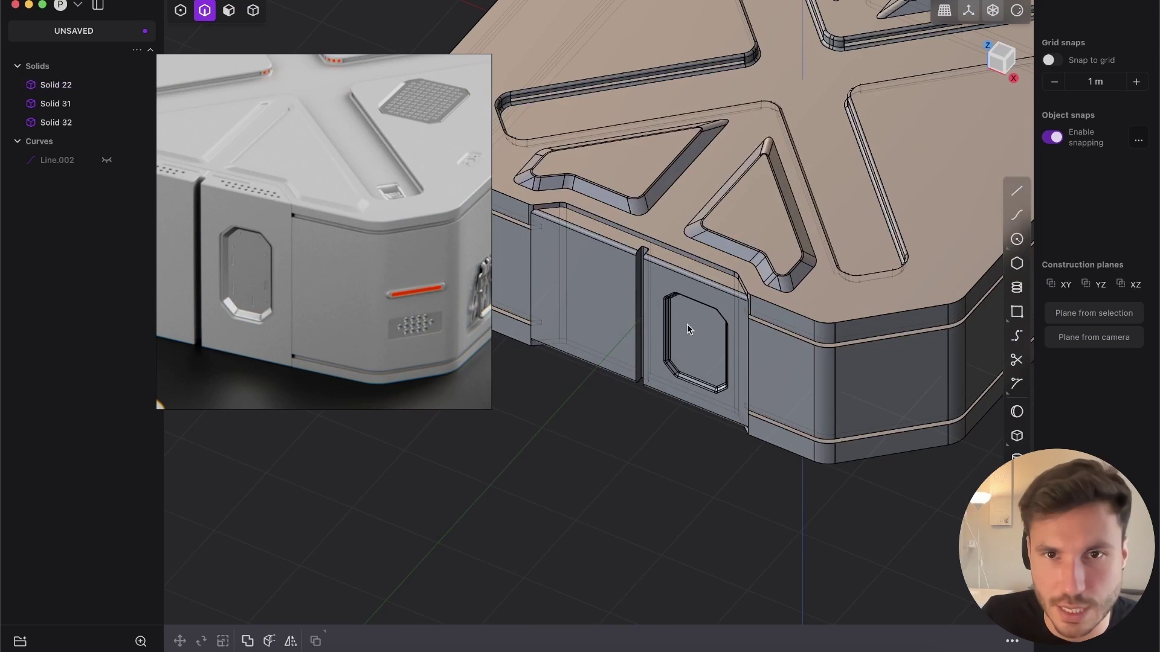
{"action": "key", "text": "alt+x"}
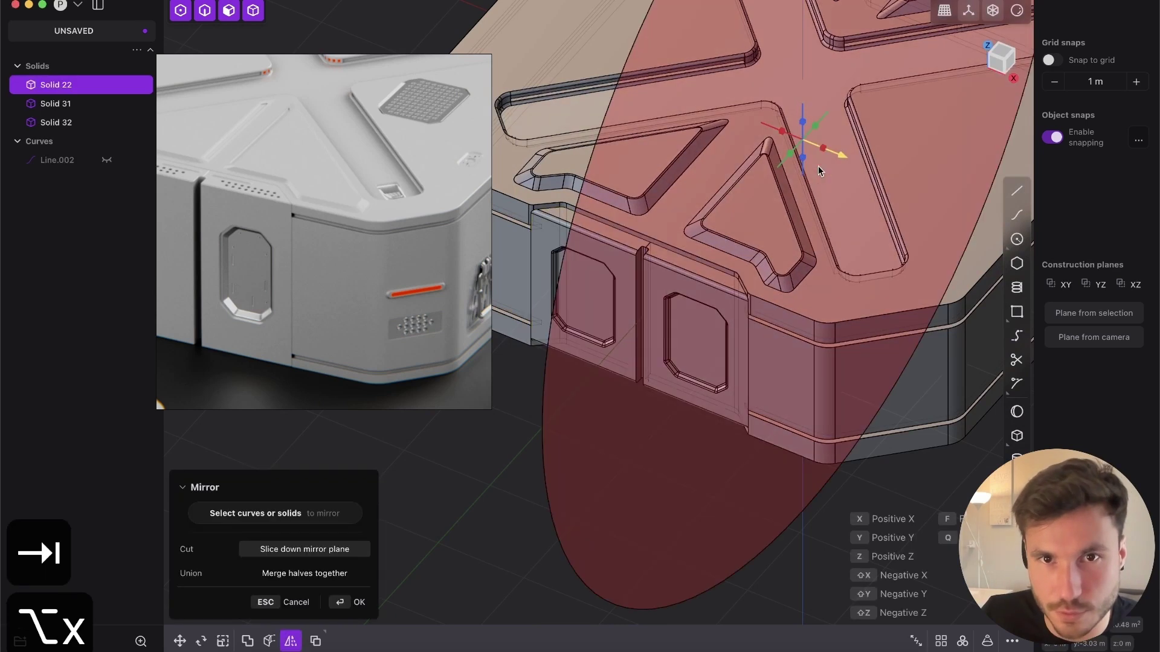
{"action": "left_click", "coordinate": [813, 182]}
{"action": "key", "text": "q"}
{"action": "key", "text": "q"}
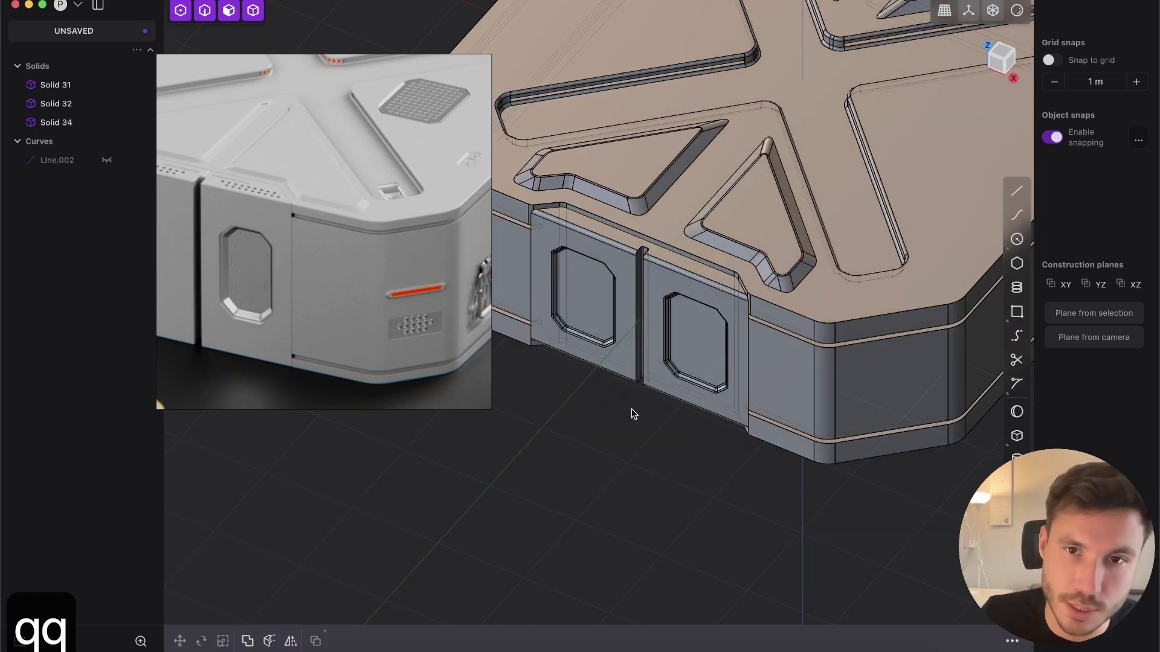
- Hide the edge lines and examine the shaded crate from several angles against the reference image
{"action": "key", "text": "shift+e"}
{"action": "scroll", "coordinate": [683, 330], "scroll_direction": "down", "scroll_amount": 6}
{"action": "middle_click_drag", "start_coordinate": [759, 200], "coordinate": [709, 341]}
{"action": "scroll", "coordinate": [706, 292], "scroll_direction": "up", "scroll_amount": 3}
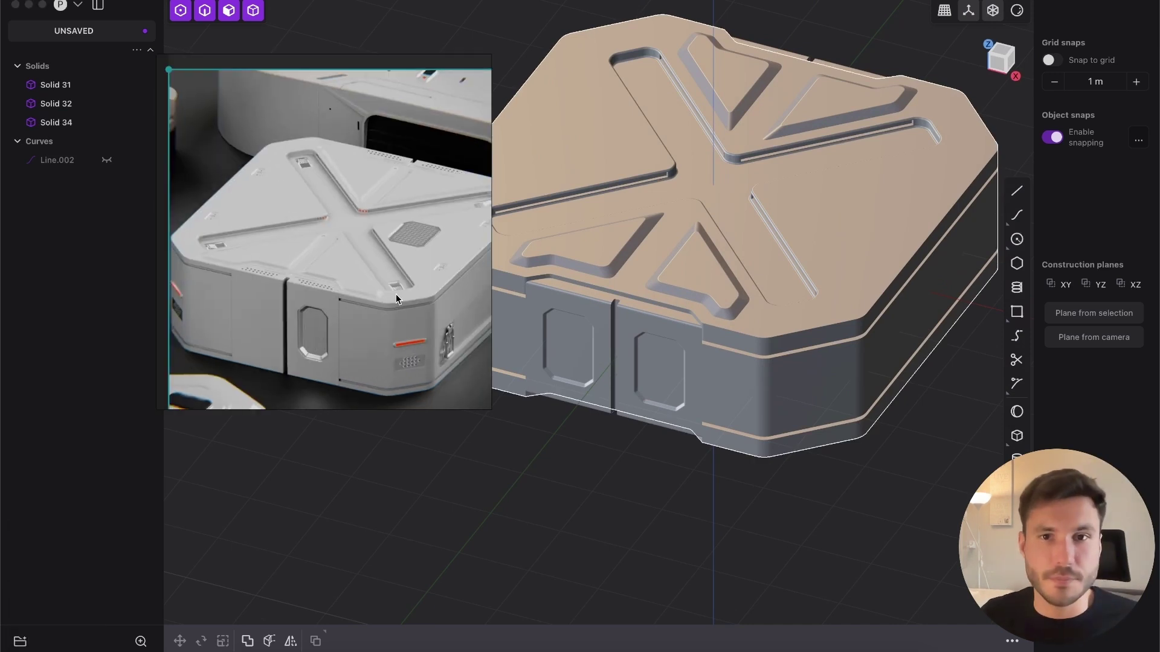
{"action": "left_click", "coordinate": [647, 475]}
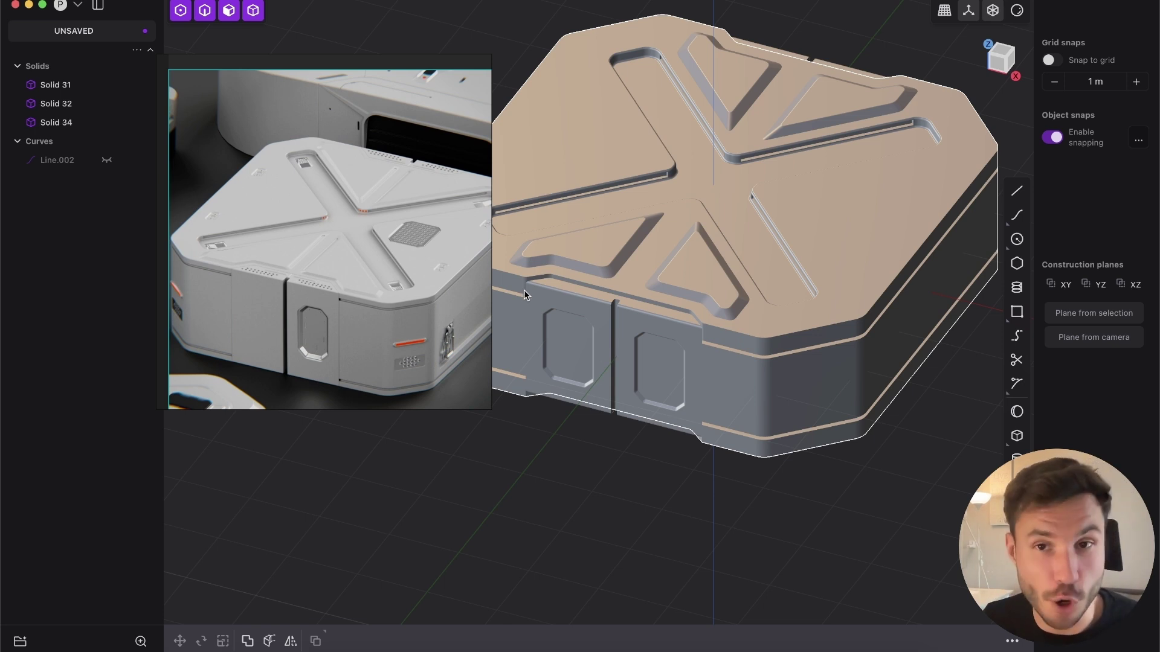
{"action": "middle_click_drag", "start_coordinate": [742, 309], "coordinate": [843, 370], "text": "shift"}
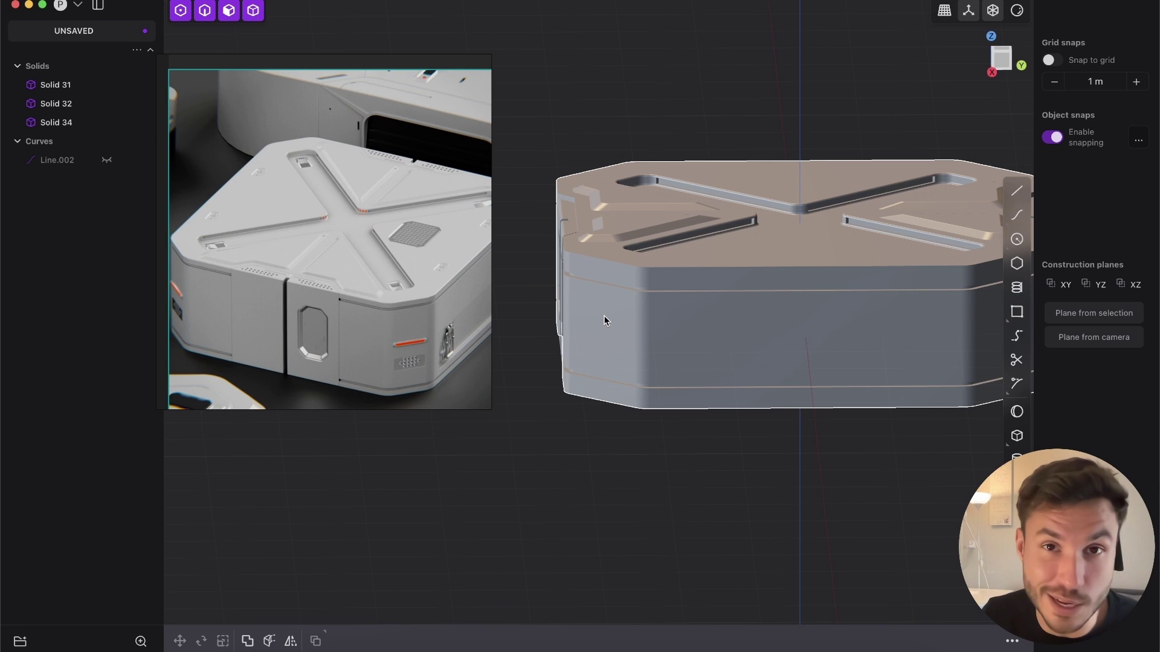
{"action": "middle_click_drag", "start_coordinate": [755, 368], "coordinate": [681, 323], "text": "shift"}
{"action": "middle_click_drag", "start_coordinate": [606, 337], "coordinate": [740, 423]}
{"action": "middle_click_drag", "start_coordinate": [740, 423], "coordinate": [713, 390], "text": "shift"}
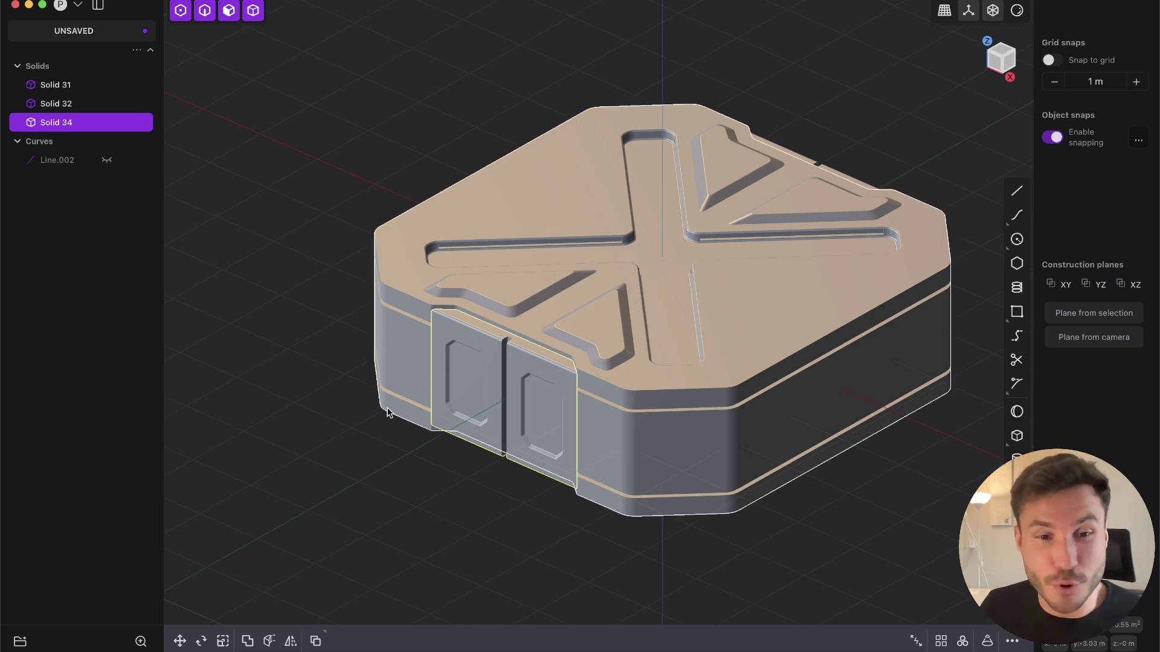
- Switch to the browser and look through the Plasticity sci-fi course page, including its main content and bonus table design section
{"action": "left_click", "coordinate": [379, 651]}
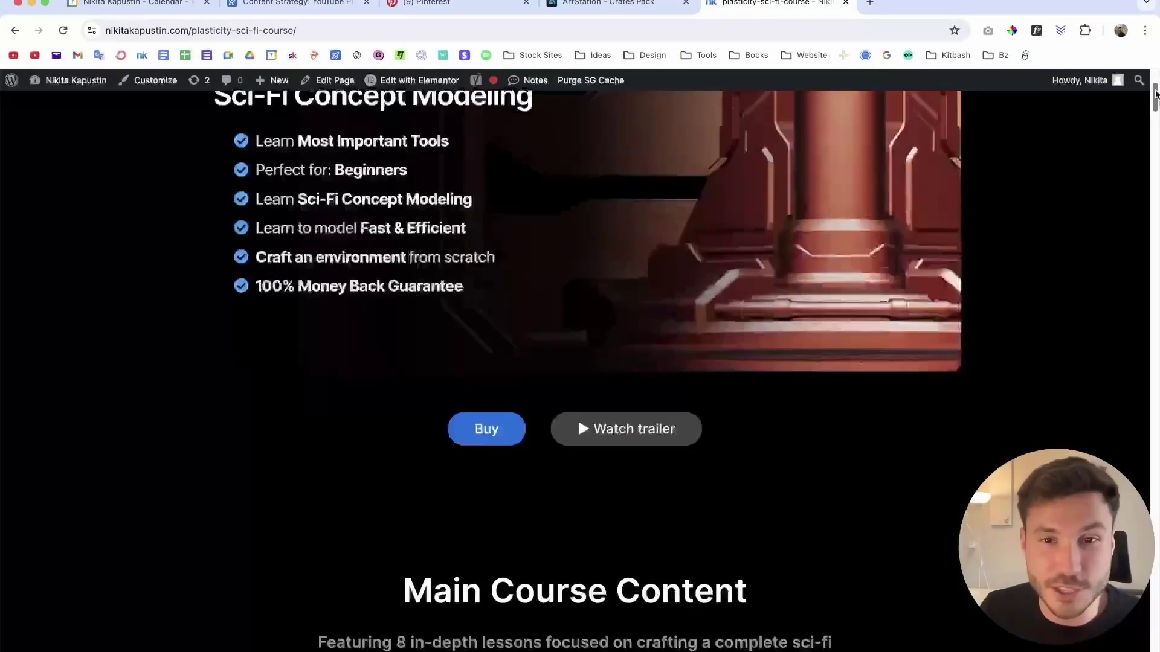
{"action": "left_click_drag", "start_coordinate": [1155, 99], "coordinate": [1153, 224]}
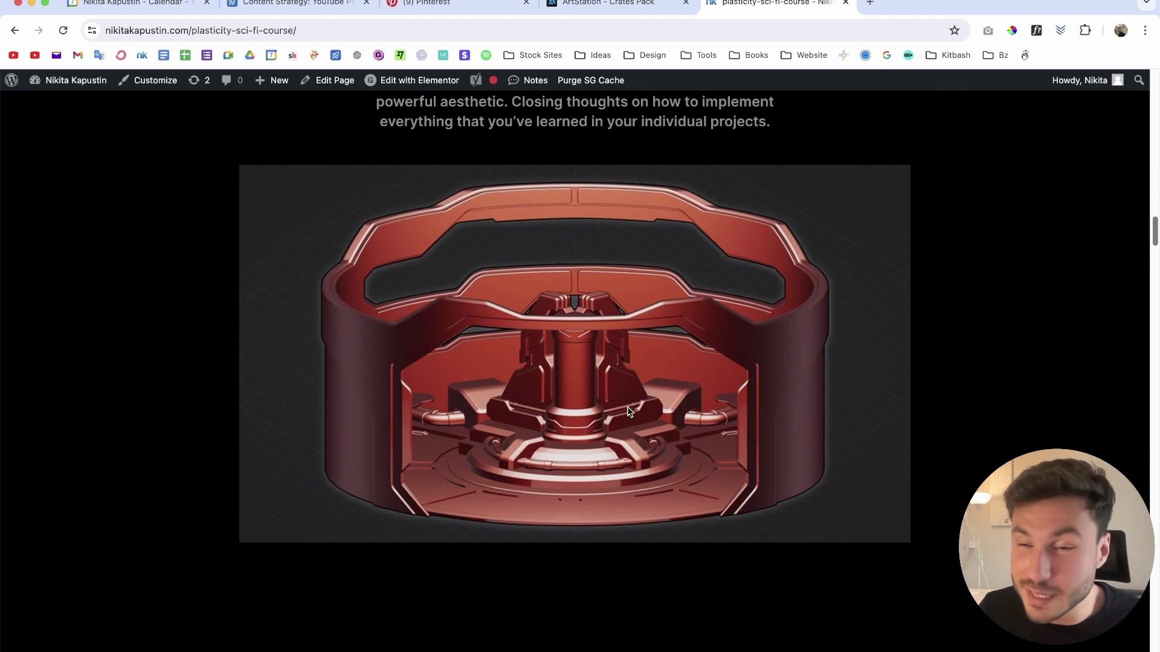
{"action": "left_click_drag", "start_coordinate": [1155, 239], "coordinate": [1151, 189]}
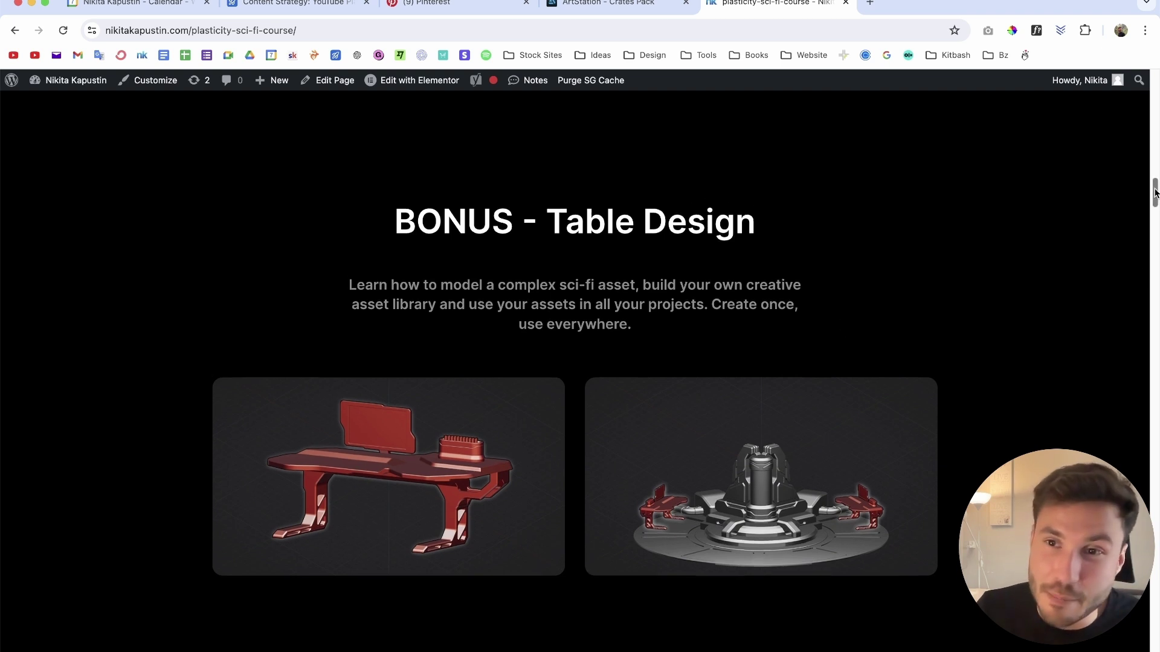
{"action": "mouse_move", "coordinate": [1152, 188]}
{"action": "left_mouse_down"}
{"action": "mouse_move", "coordinate": [1152, 212]}
{"action": "mouse_move", "coordinate": [1131, 238]}
{"action": "mouse_move", "coordinate": [1087, 252]}
{"action": "mouse_move", "coordinate": [1069, 320]}
{"action": "mouse_move", "coordinate": [1106, 224]}
{"action": "mouse_move", "coordinate": [1131, 194]}
{"action": "mouse_move", "coordinate": [1137, 206]}
{"action": "mouse_move", "coordinate": [1146, 199]}
{"action": "left_mouse_up"}
{"action": "left_click_drag", "start_coordinate": [1147, 187], "coordinate": [1153, 91]}
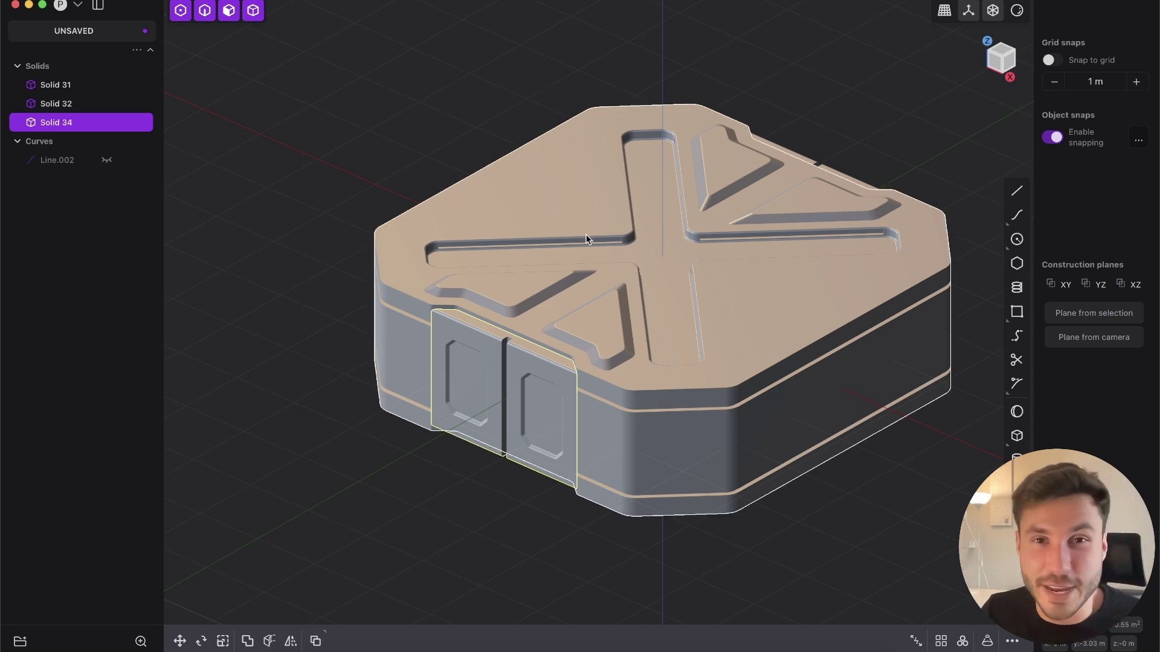
{"action": "middle_click_drag", "start_coordinate": [668, 272], "coordinate": [572, 420]}
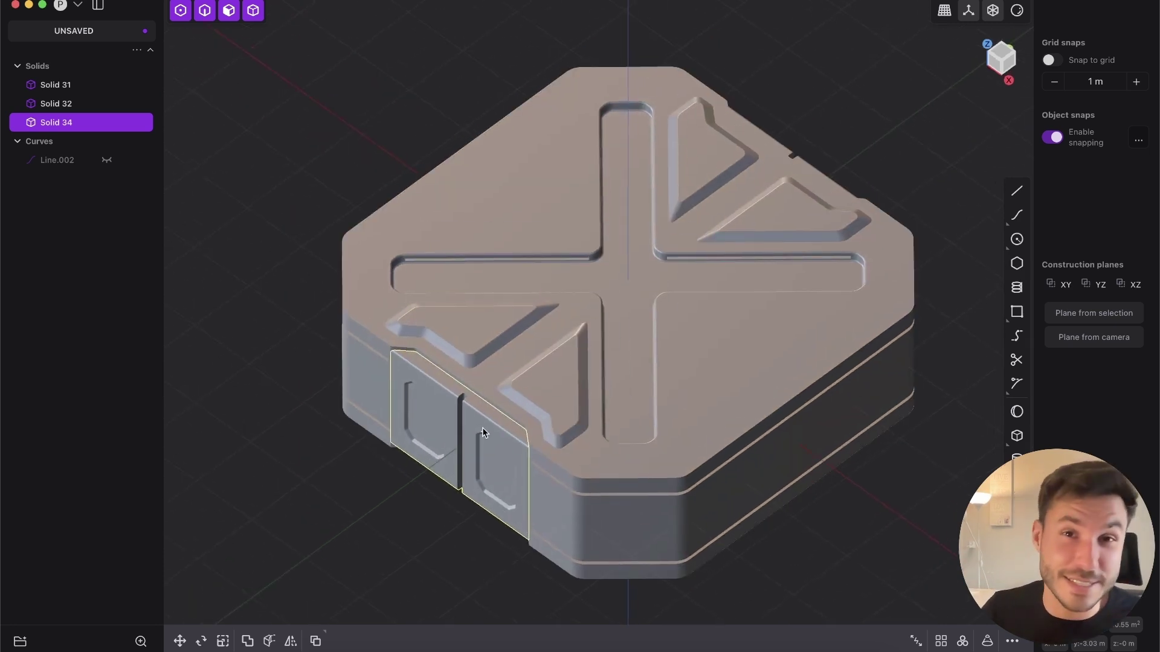